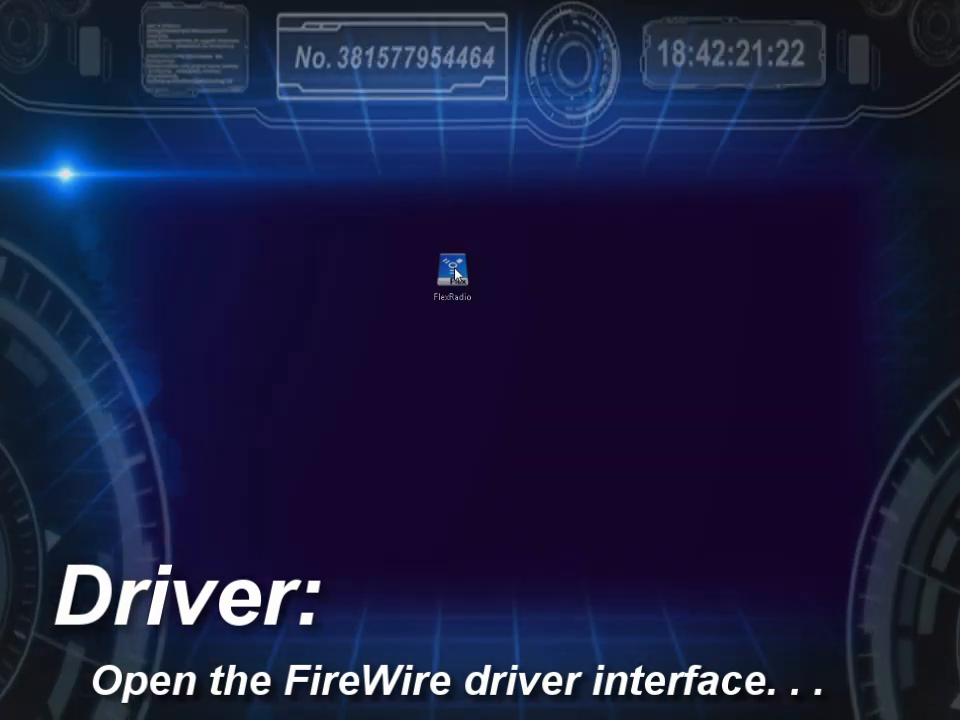
Open the FlexRadio FireWire driver interface and review the available sample rates
drag(453, 271, 391, 284)
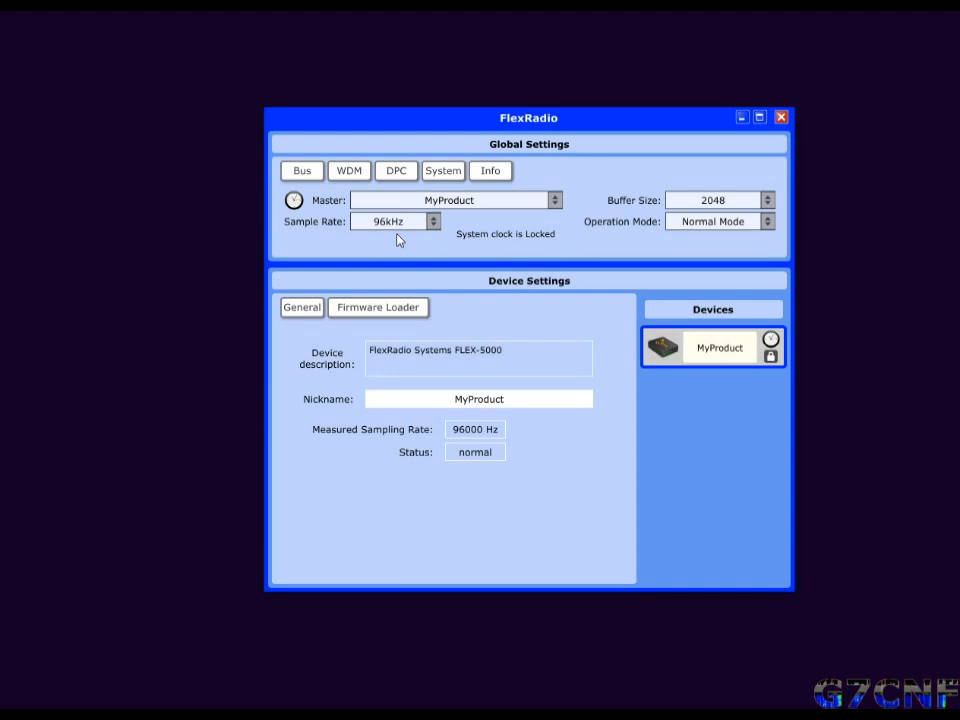
click(433, 222)
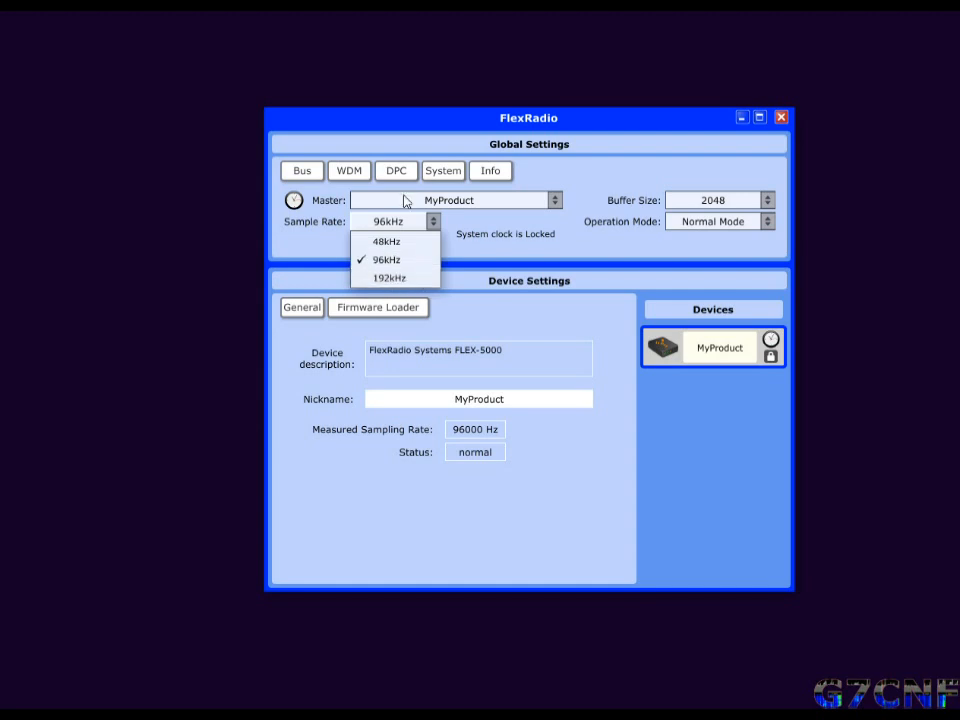
click(386, 124)
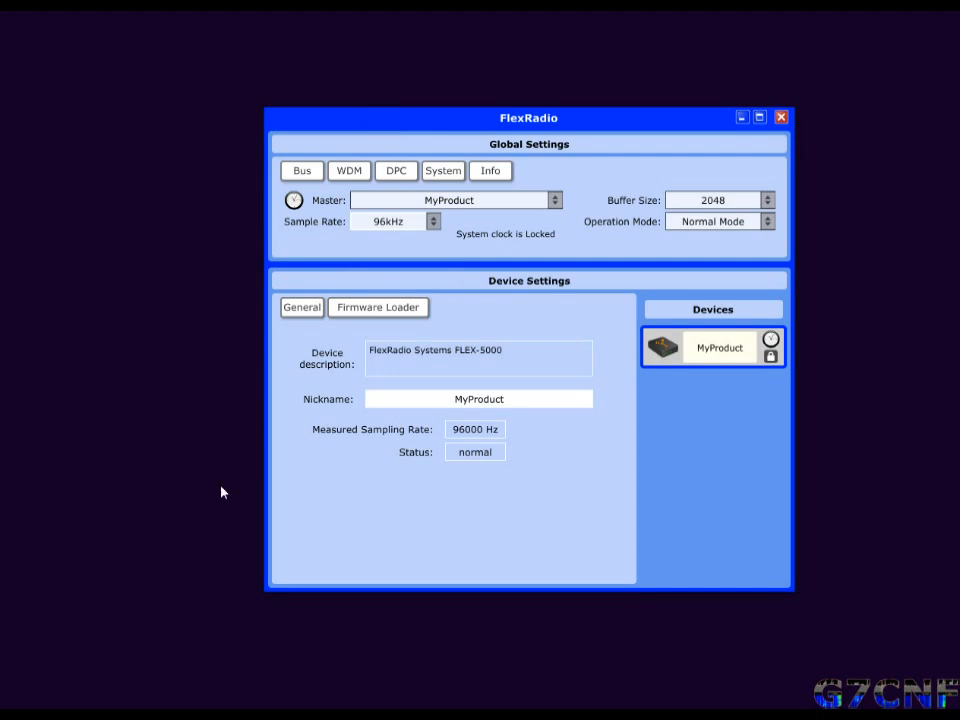
Set the device nickname to "G7CNF Flex-5000RX2"
click(521, 399)
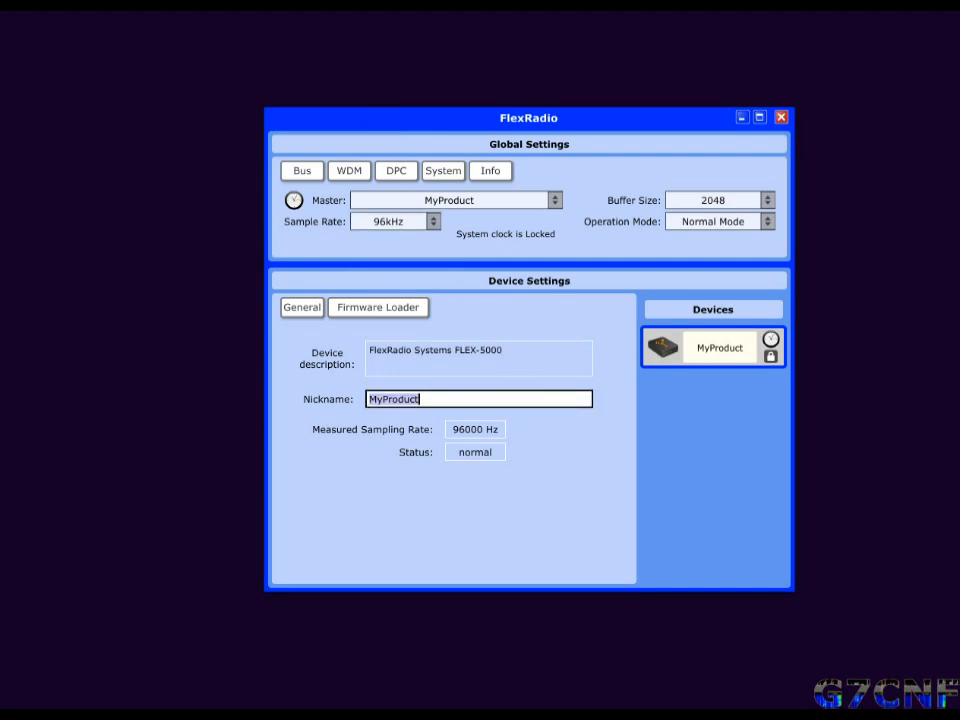
text(G7CNF Flex-0500)
key(BackSpace)
key(BackSpace)
key(BackSpace)
key(BackSpace)
text(5000)
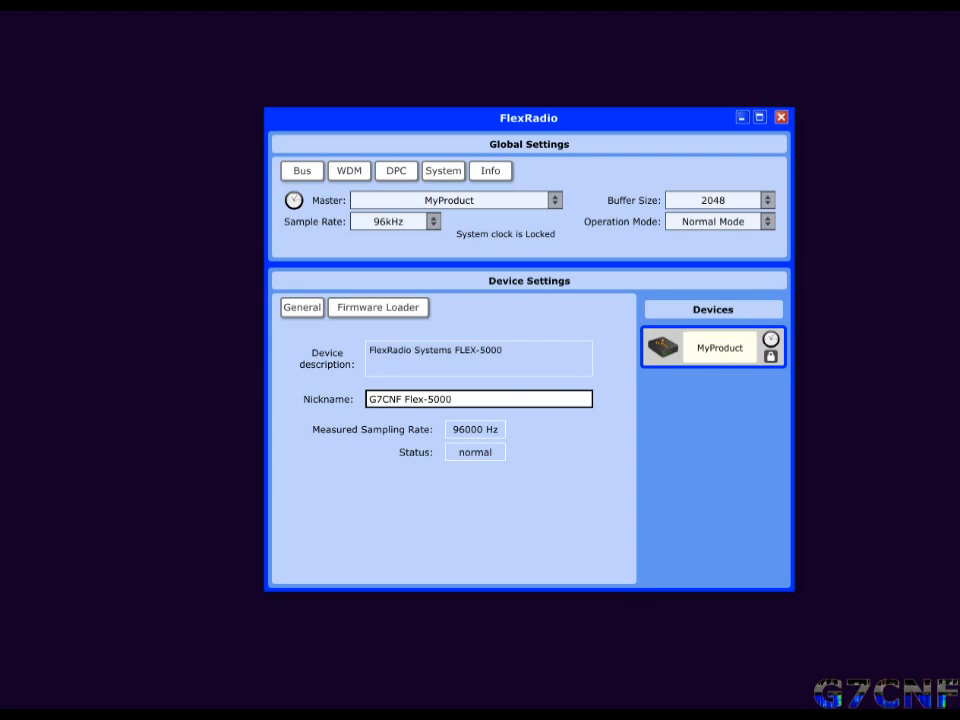
text(RX2)
key(Return)
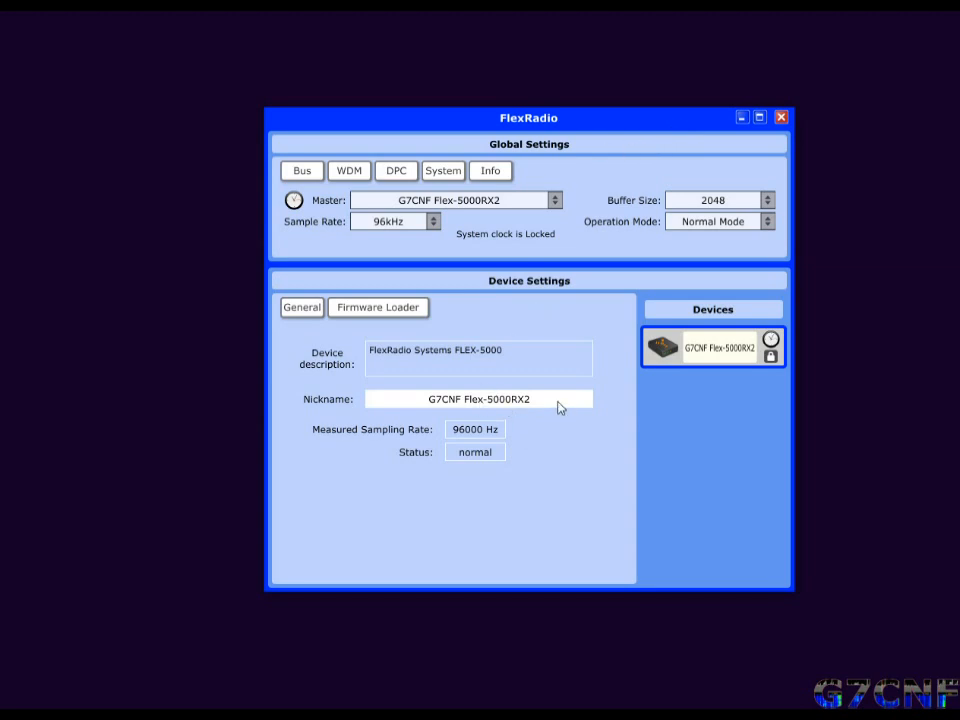
Examine the driver's WDM settings and its DPC latency statistics
click(302, 172)
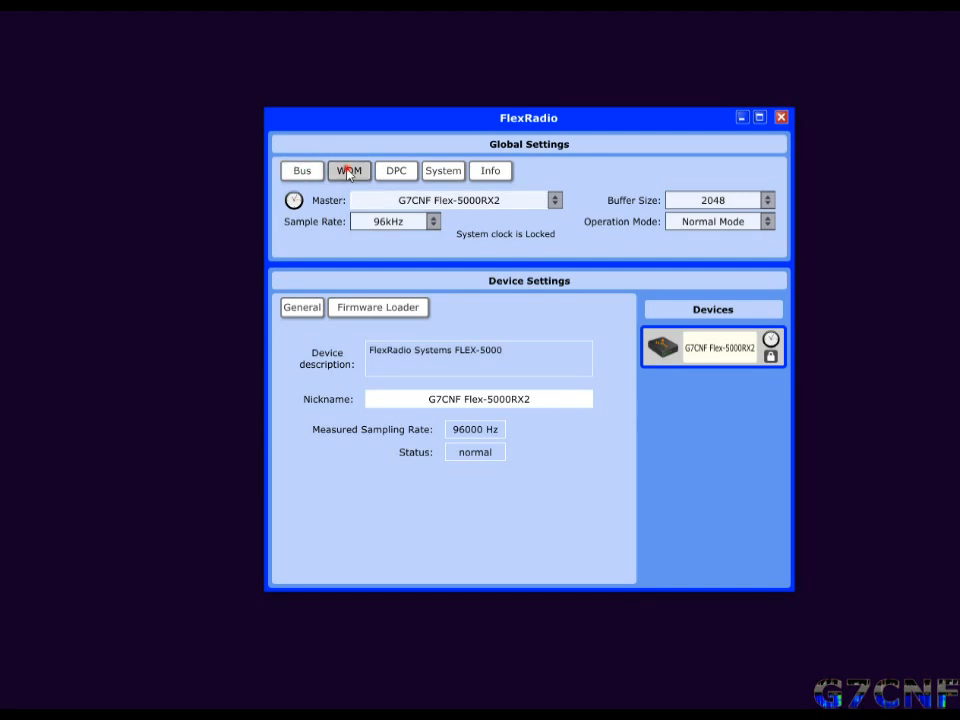
click(349, 174)
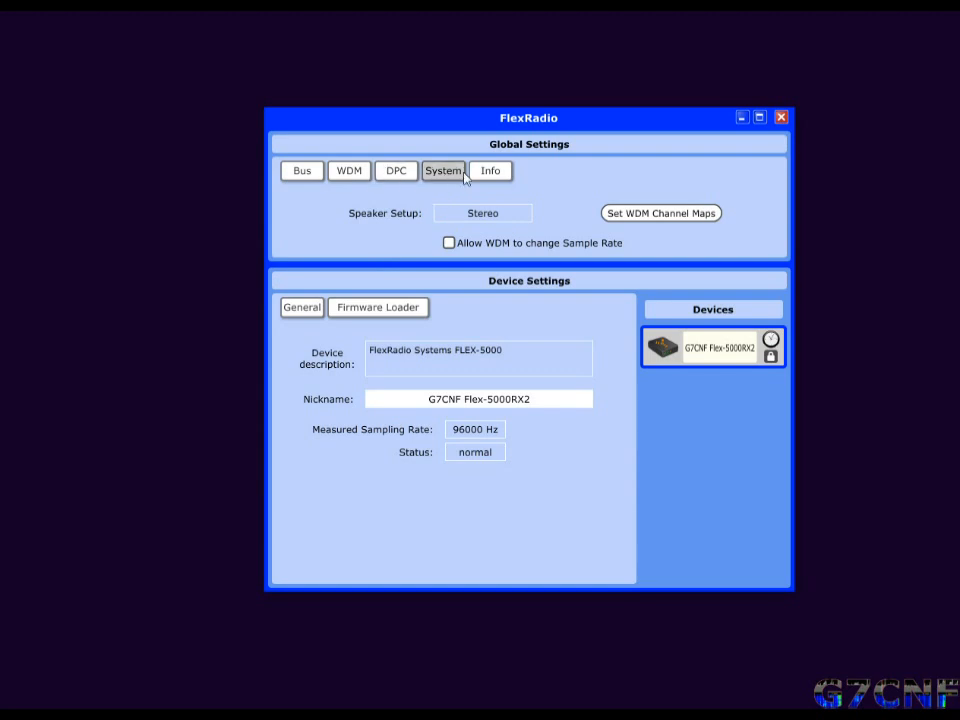
click(396, 172)
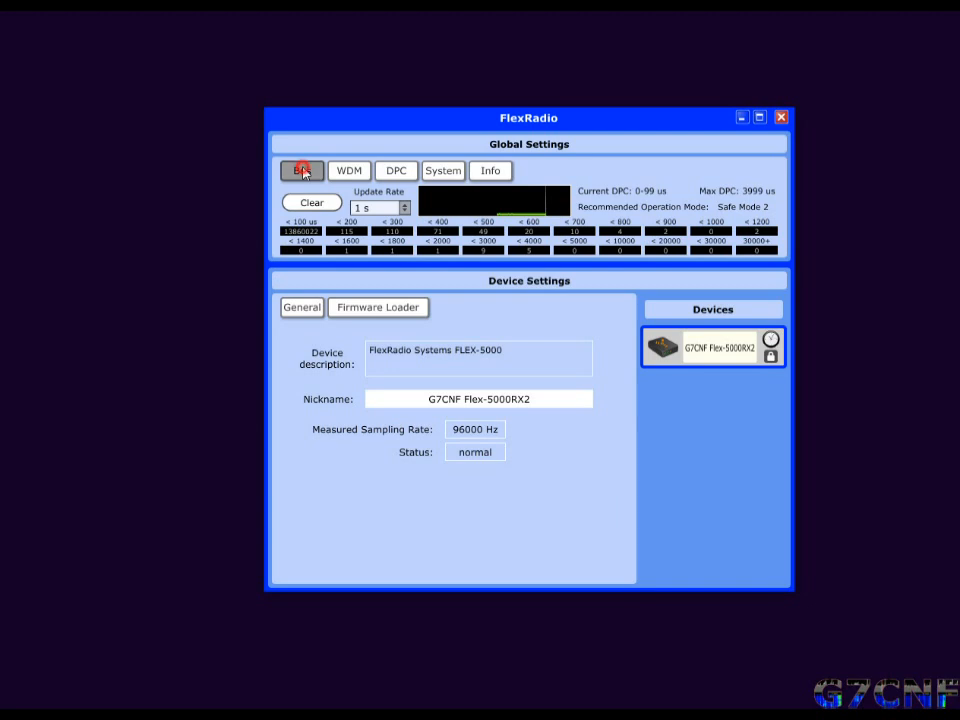
Set the driver's operation mode to Safe Mode Level 1 in the bus settings
click(302, 171)
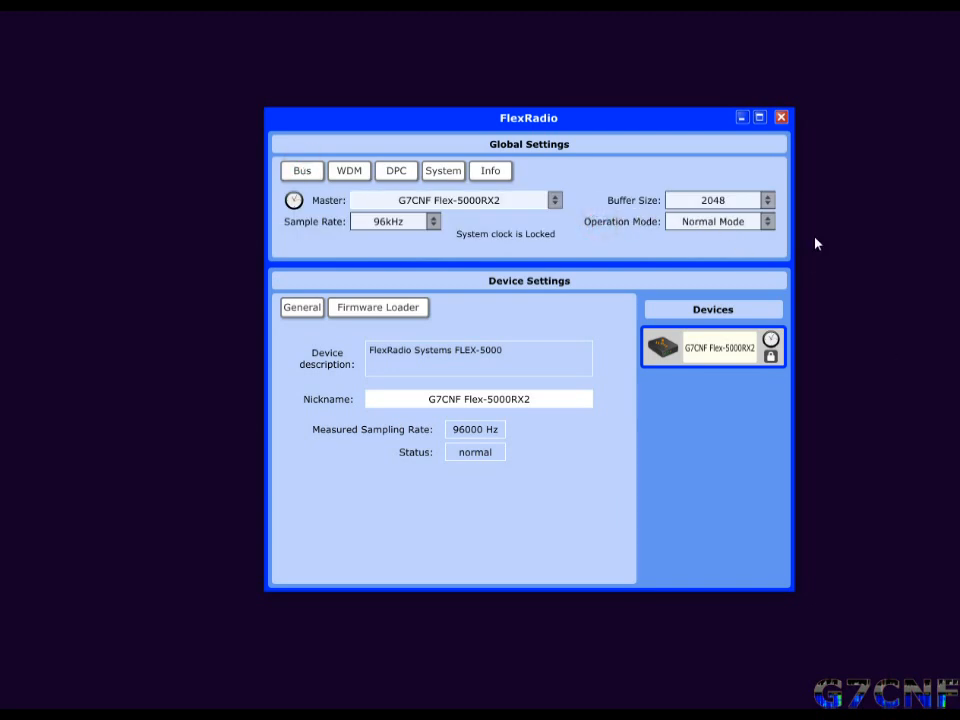
click(768, 222)
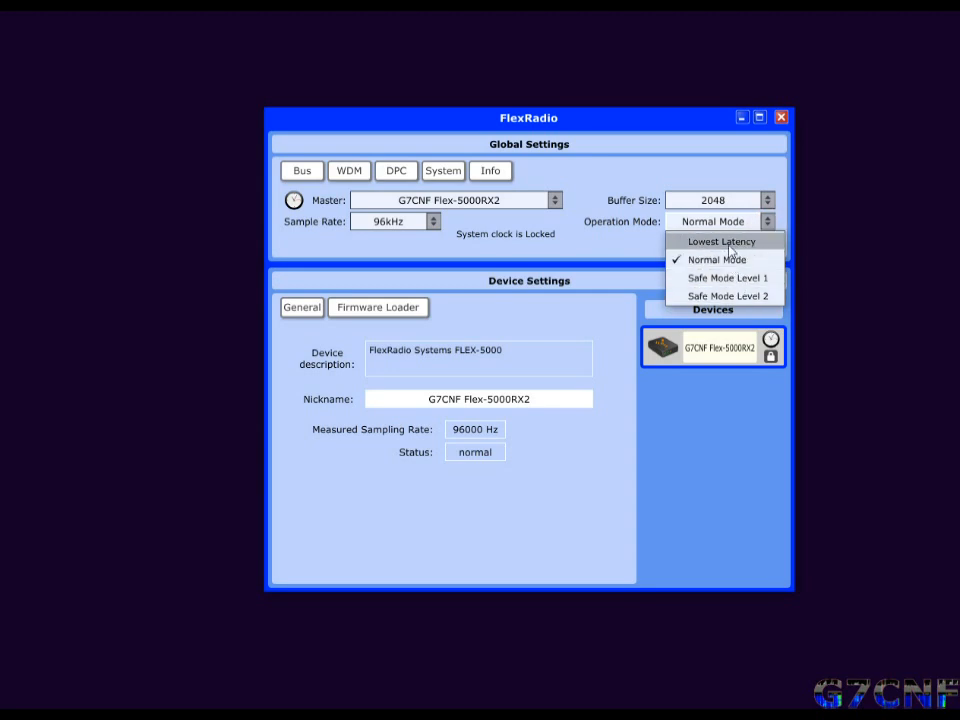
click(689, 277)
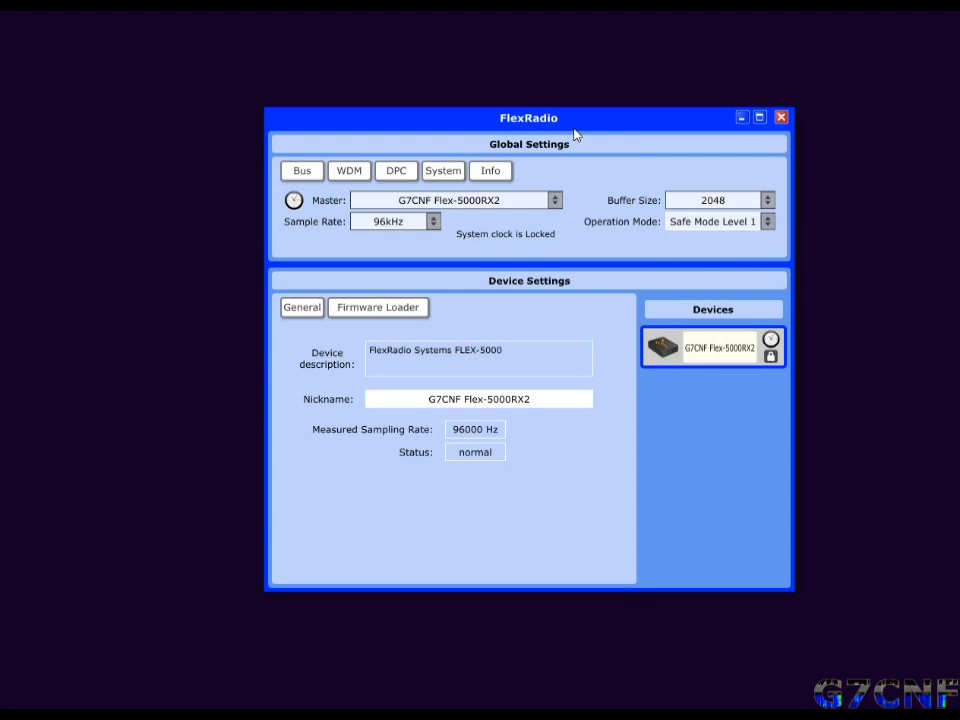
Review the buffer sizes offered in the driver's bus settings
click(767, 200)
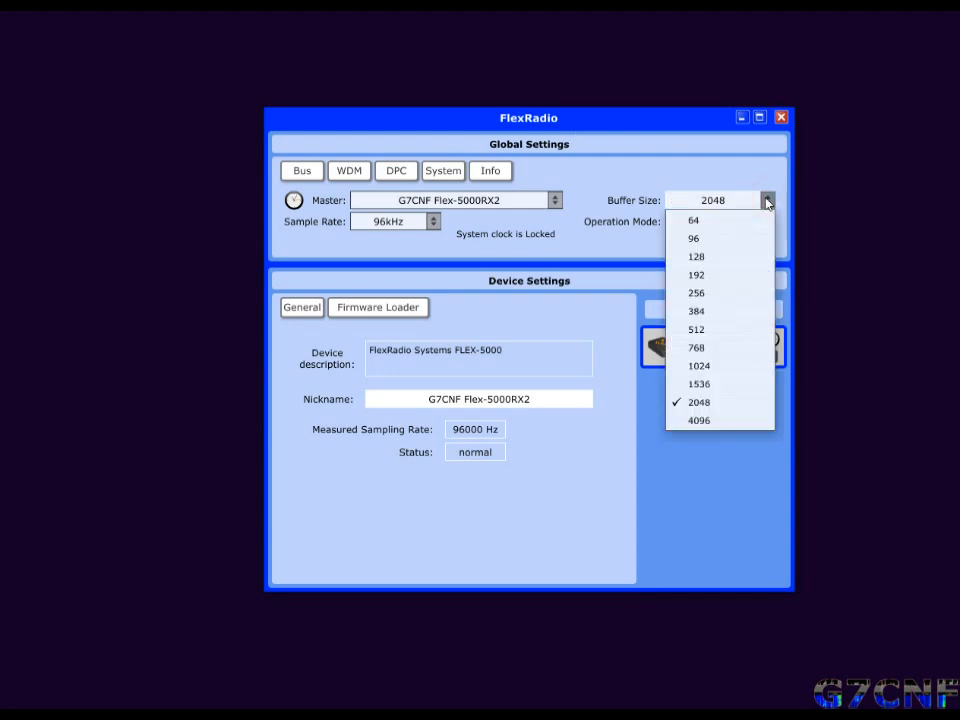
click(767, 200)
click(698, 205)
click(712, 205)
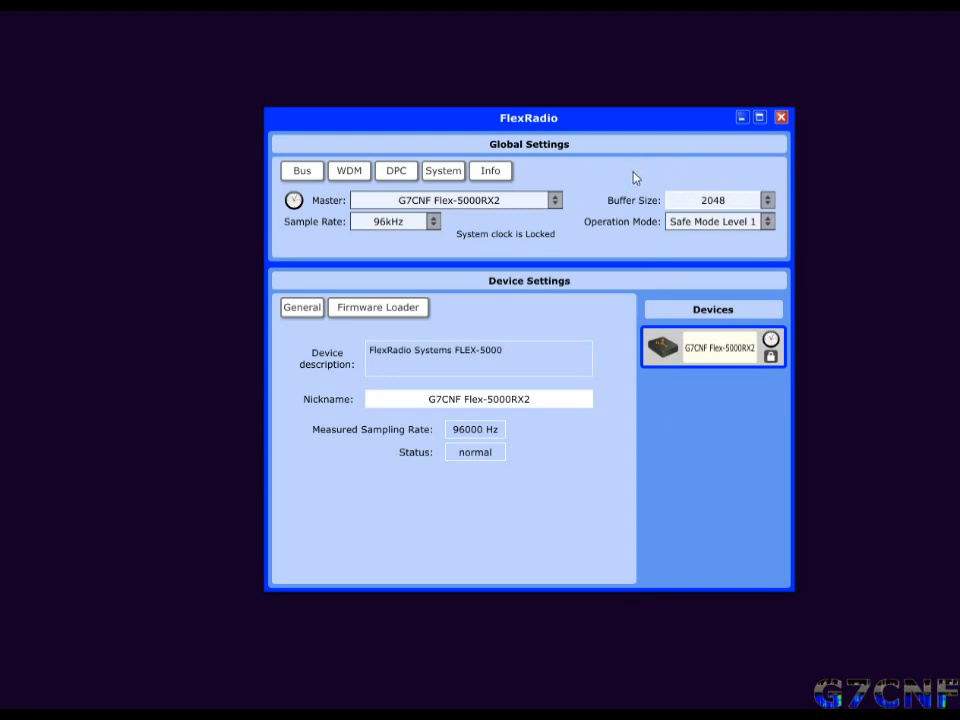
Clear the DPC latency statistics and close the FlexRadio driver interface
click(490, 171)
click(308, 204)
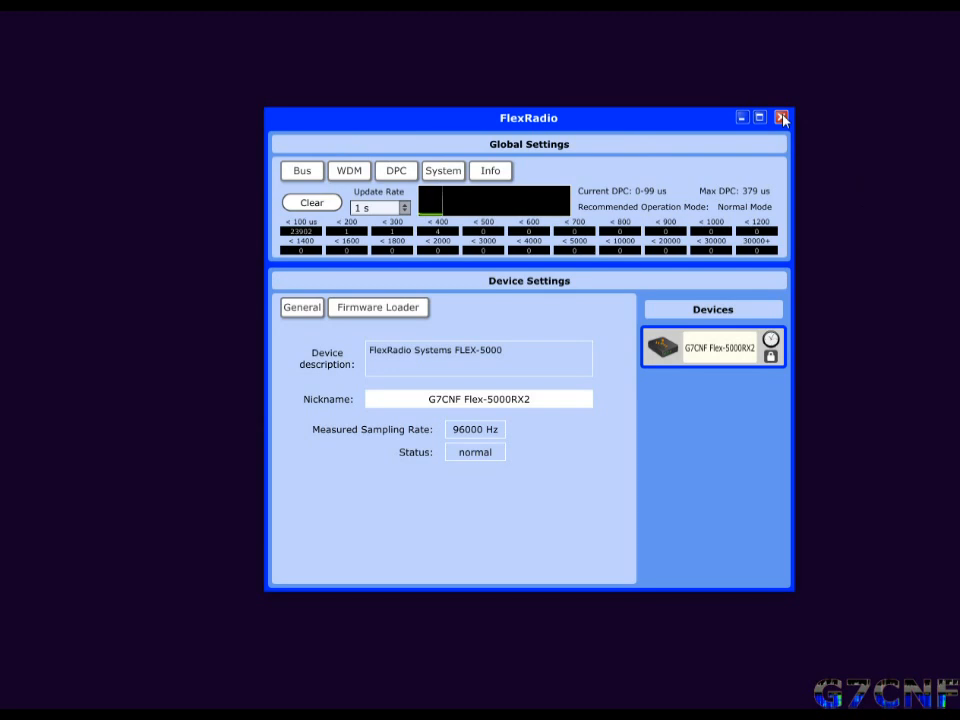
click(288, 172)
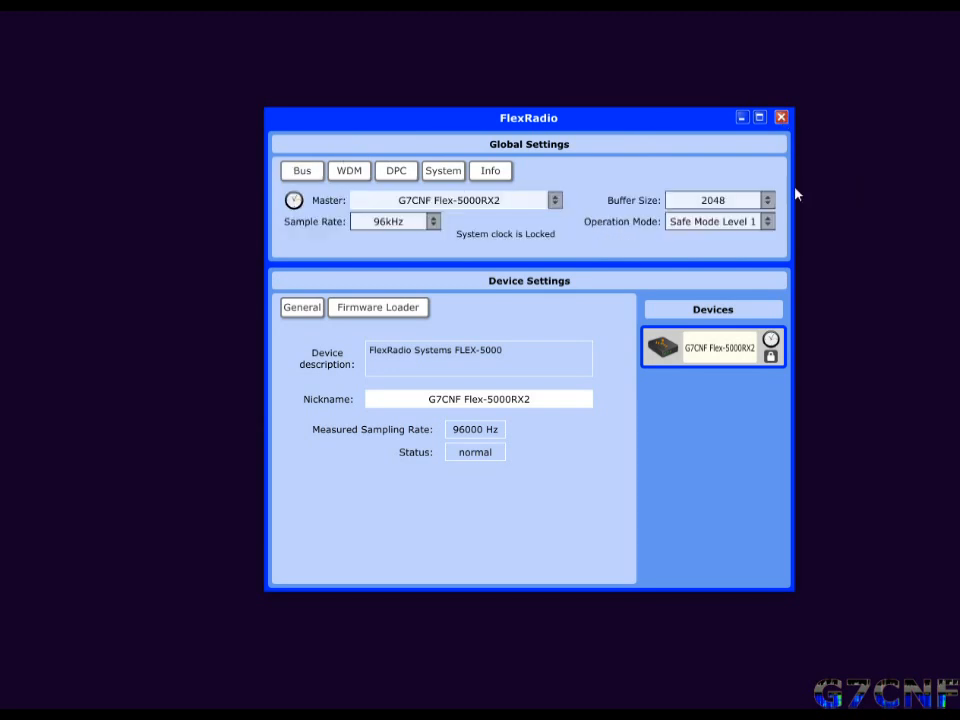
click(781, 118)
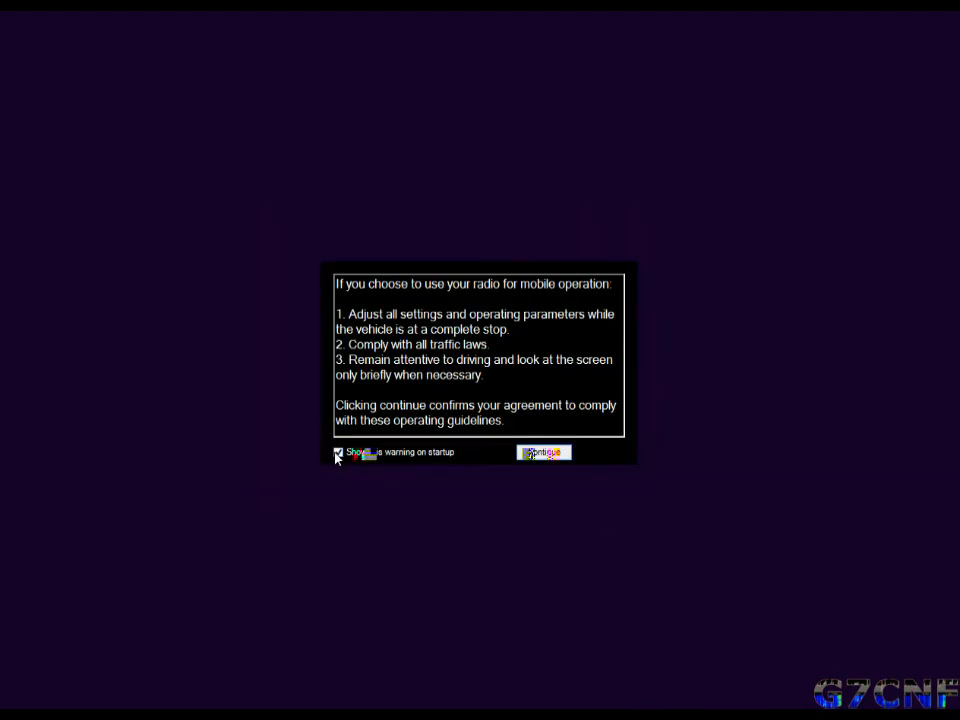
Turn off the mobile-operation warning shown on startup and continue into PowerSDR
click(338, 454)
click(544, 453)
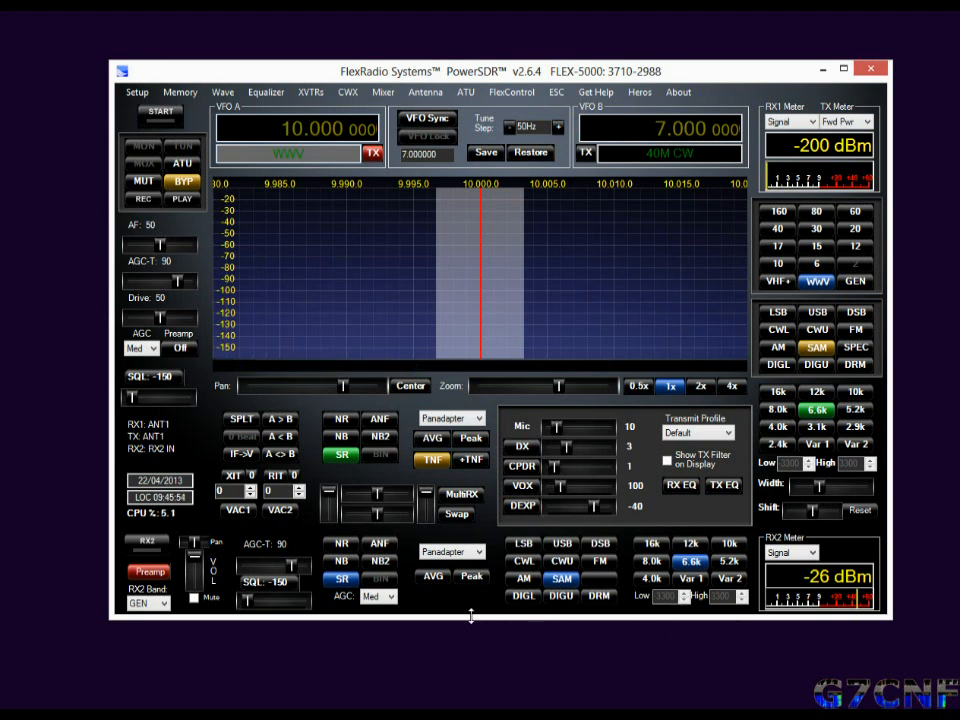
Resize the PowerSDR console to fill the screen with the RX2 section included, and start the radio
drag(470, 615, 467, 521)
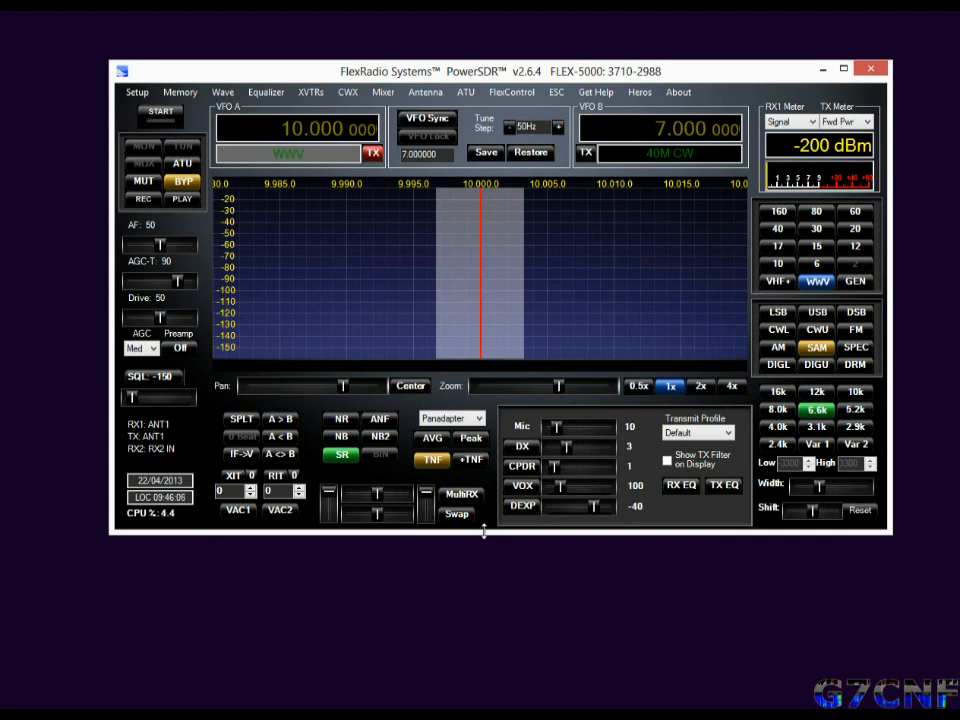
drag(484, 531, 491, 628)
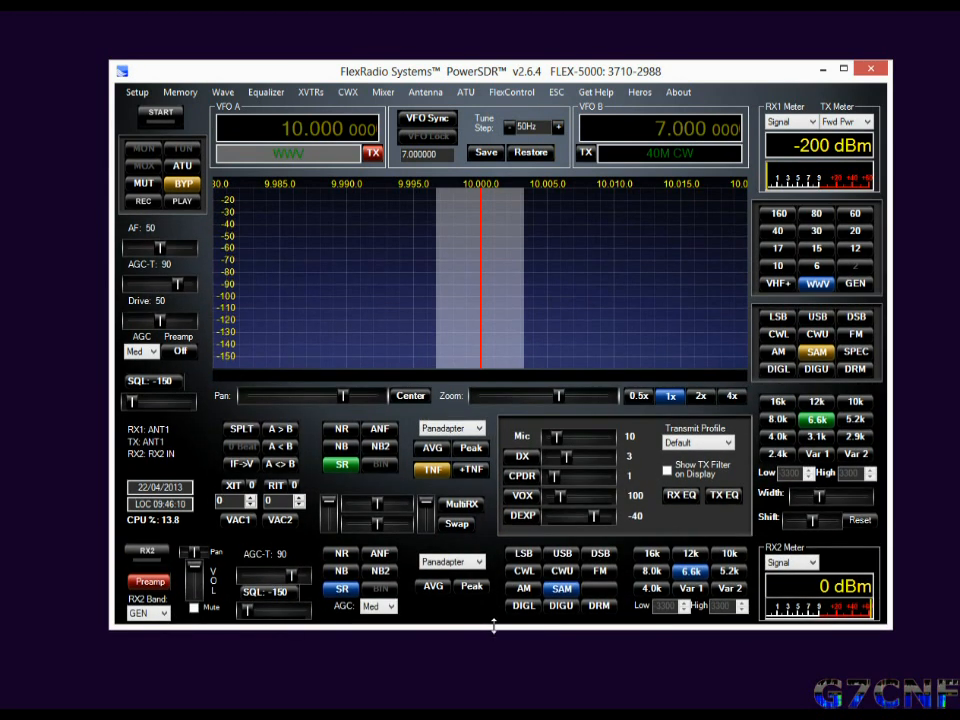
drag(111, 61, 52, 57)
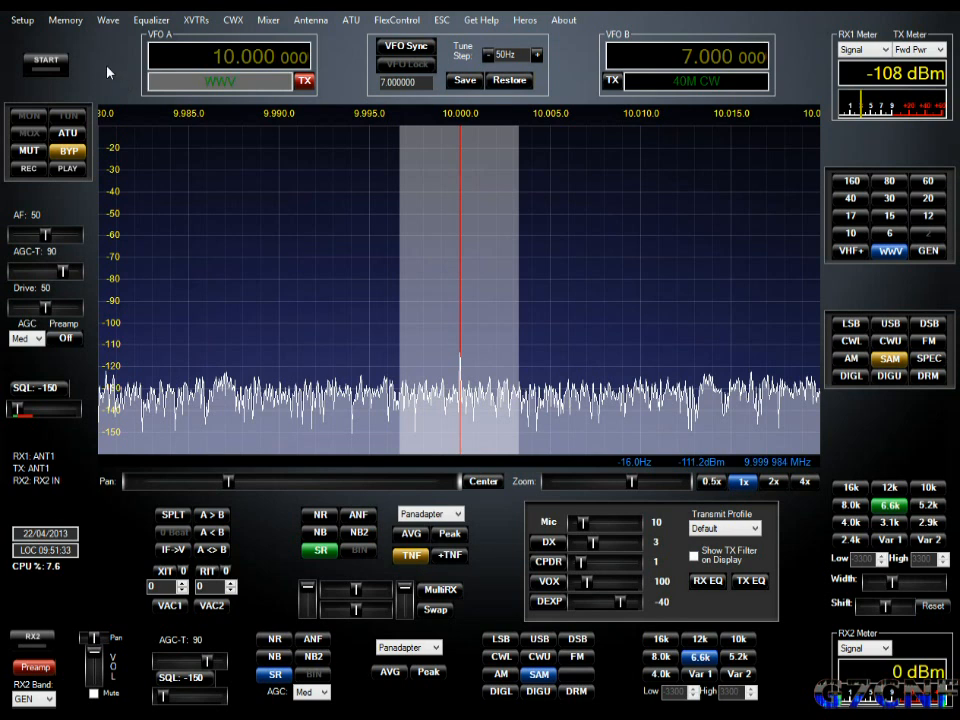
click(47, 66)
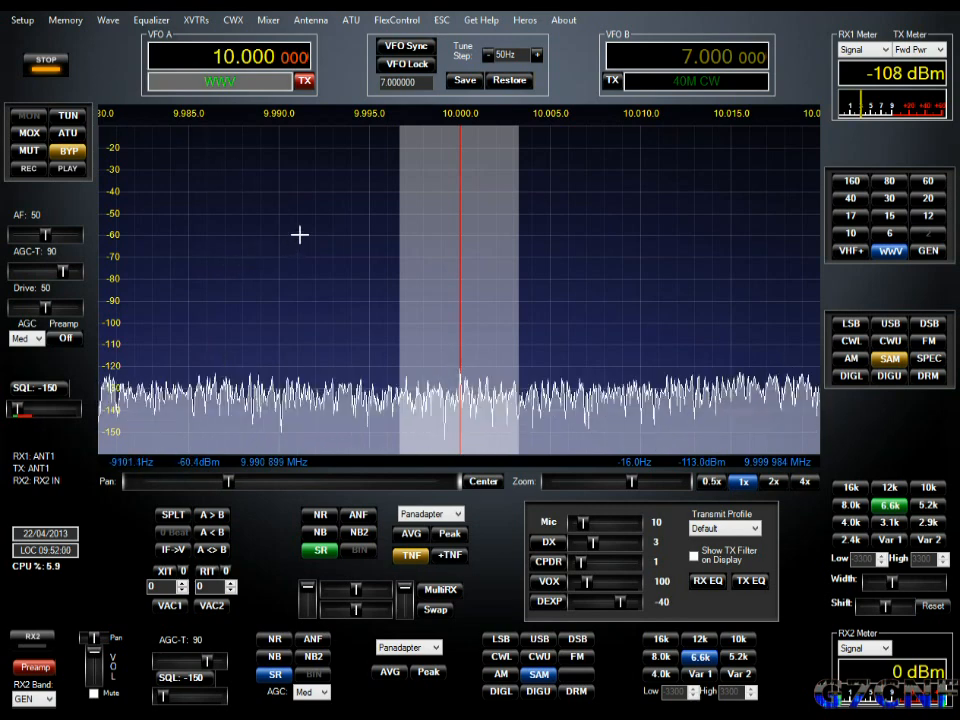
Enable Use Ext. Ref Input in the hardware configuration of the PowerSDR setup
click(22, 24)
drag(340, 389, 237, 423)
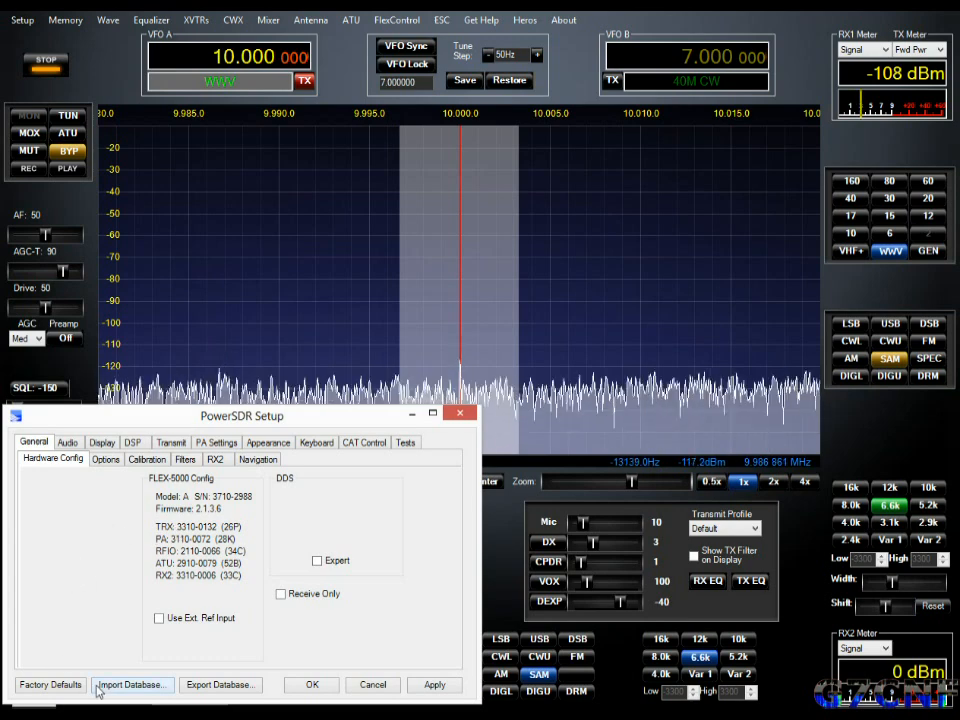
click(159, 621)
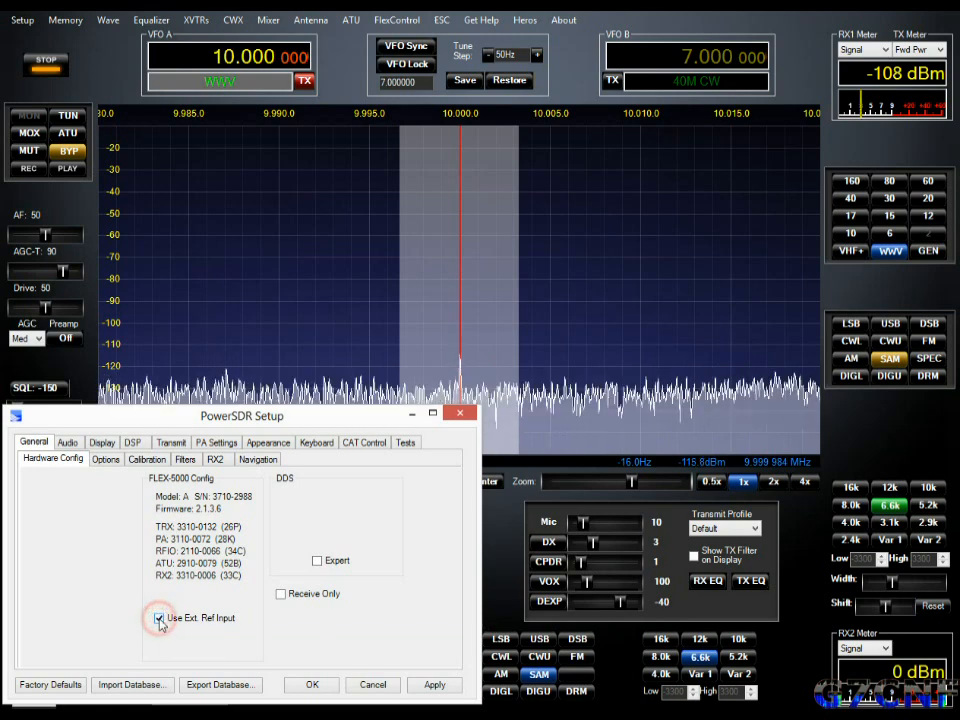
Enable Disable Split on Mode Change and Disable Split on Band Change in the general options
click(105, 460)
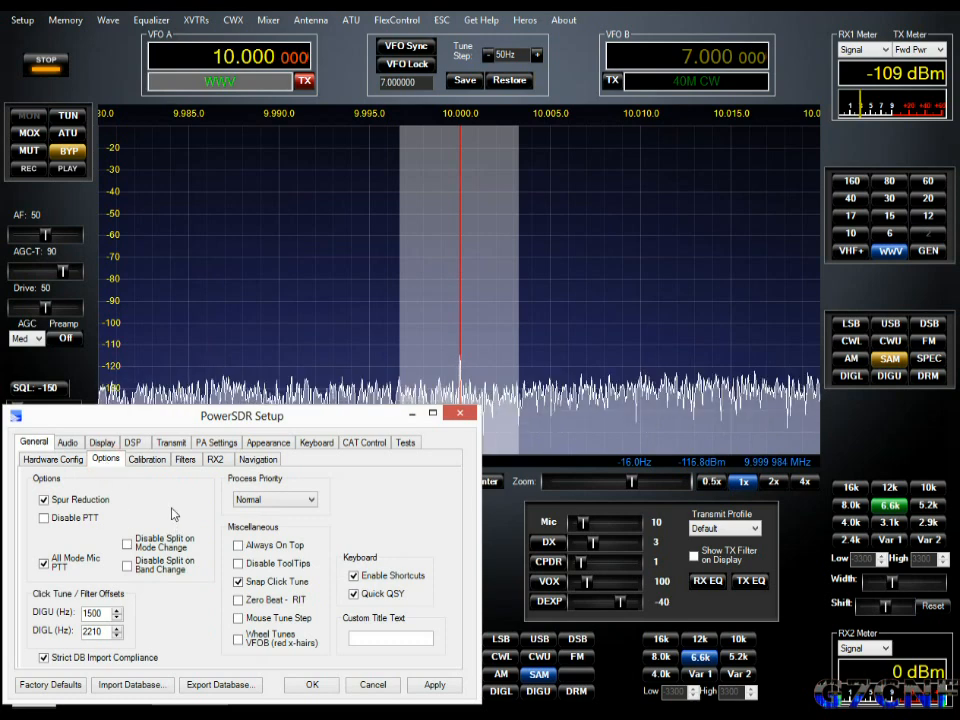
click(43, 502)
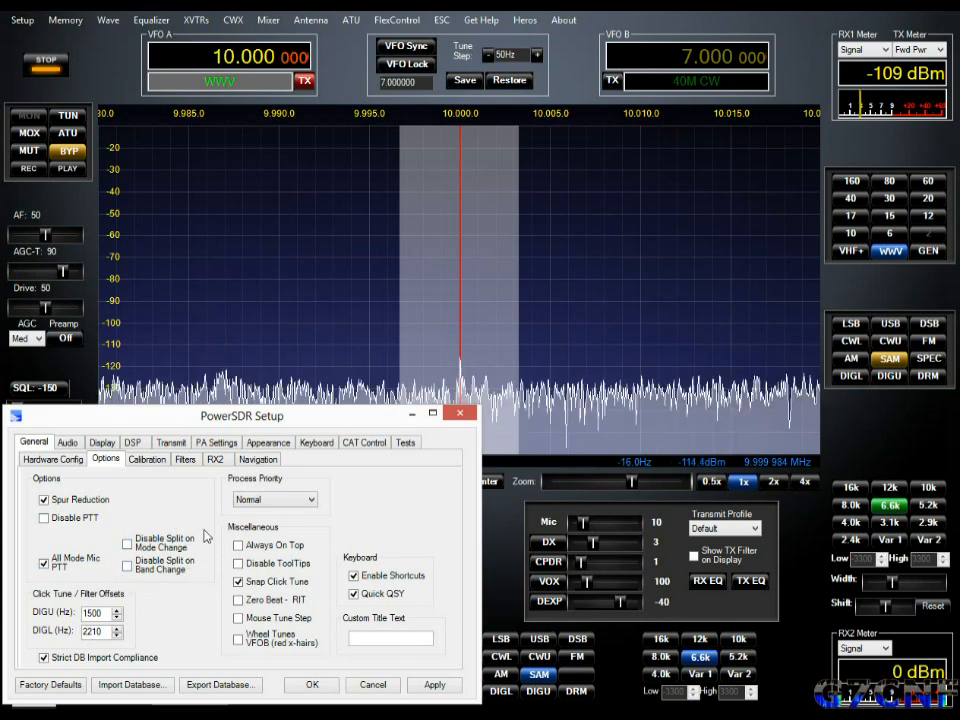
click(127, 546)
click(127, 566)
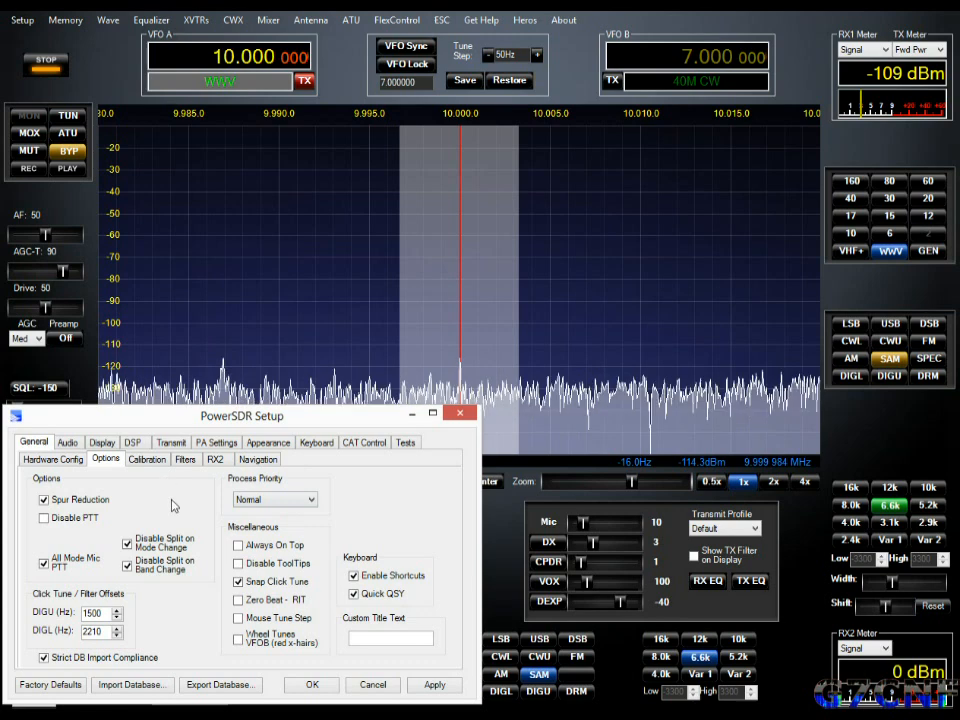
Review the process priority levels offered in the general options
click(311, 499)
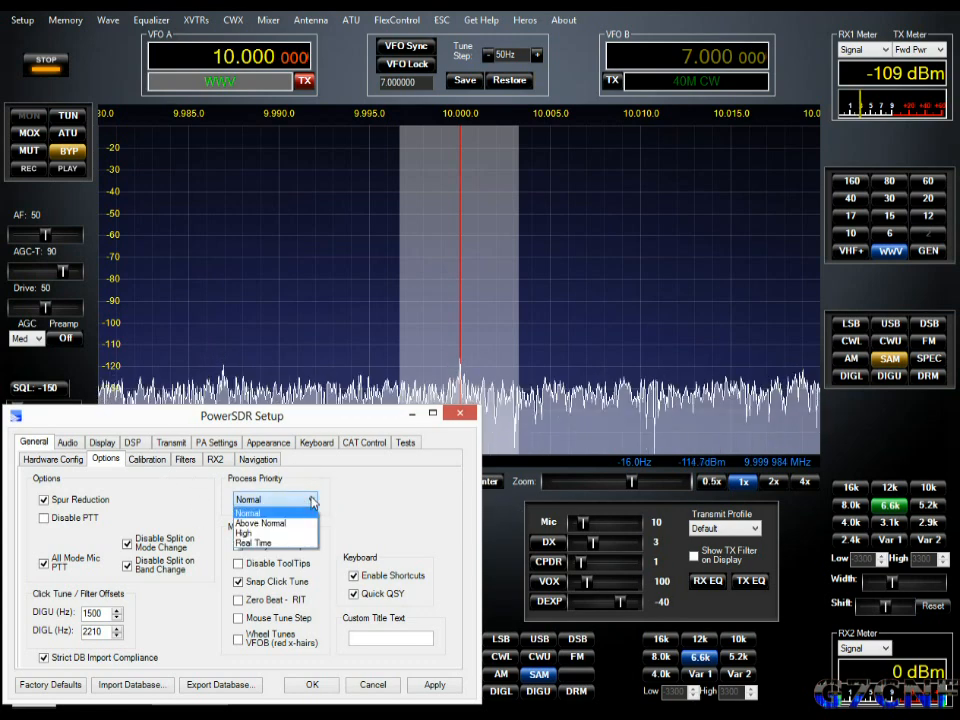
click(312, 500)
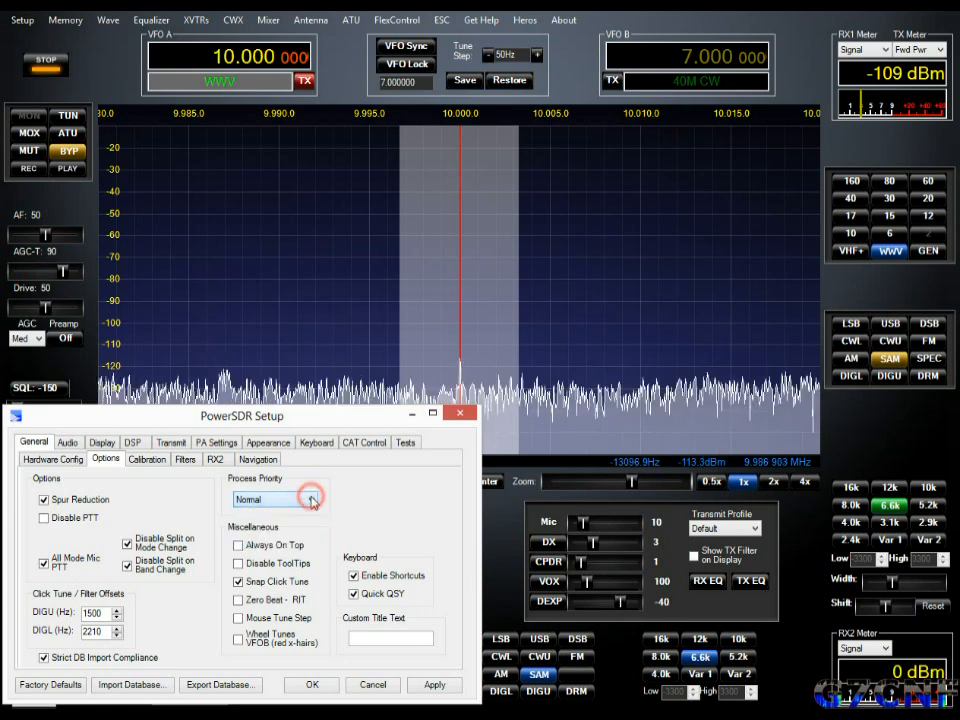
click(312, 500)
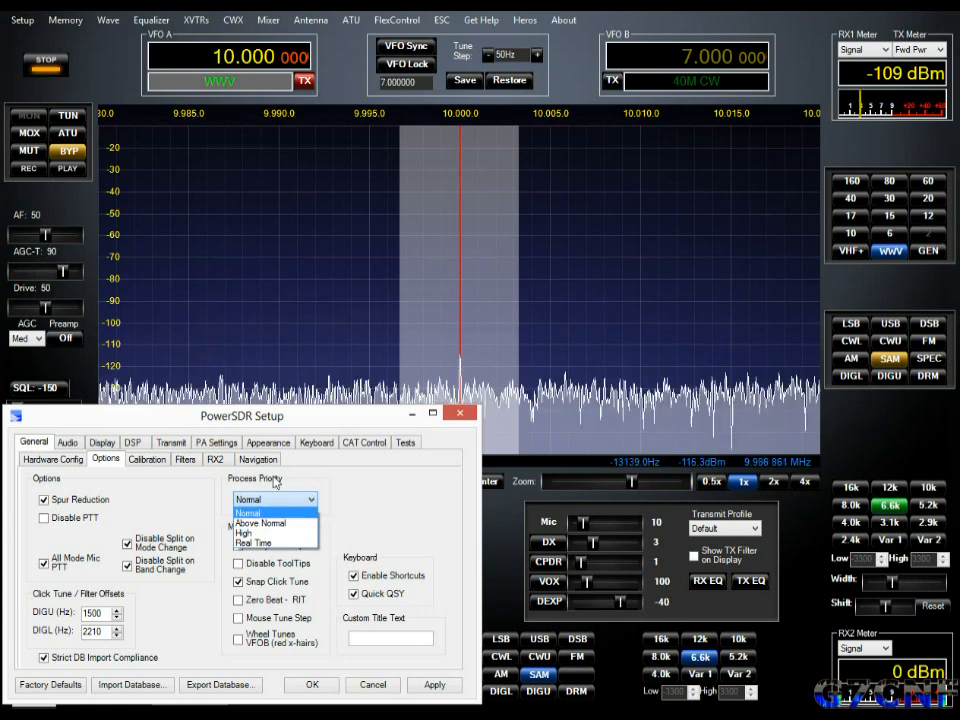
click(397, 500)
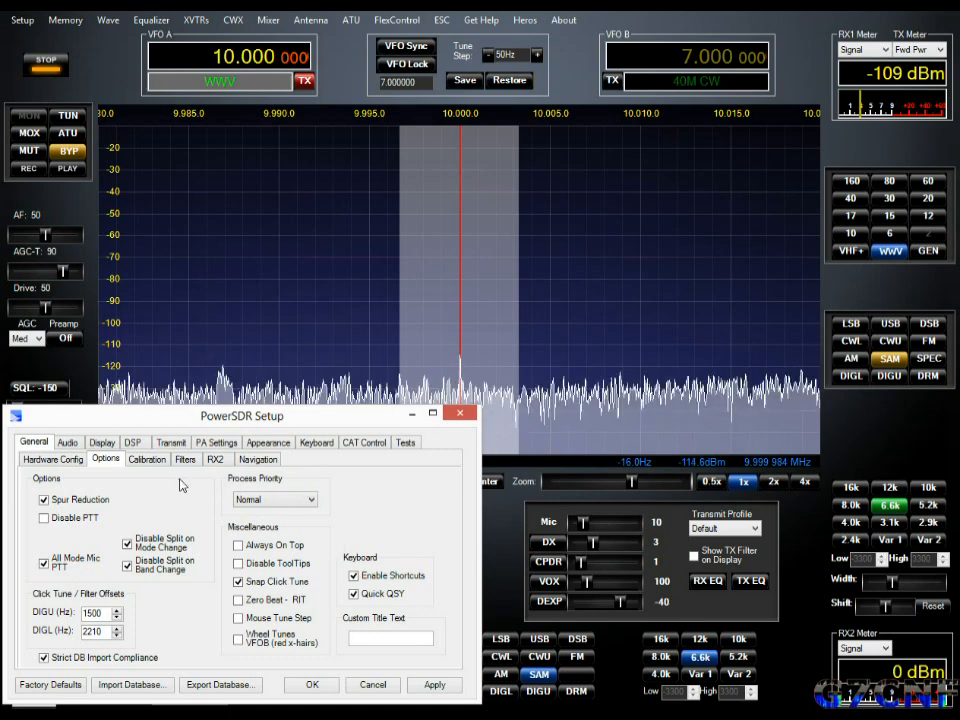
click(310, 500)
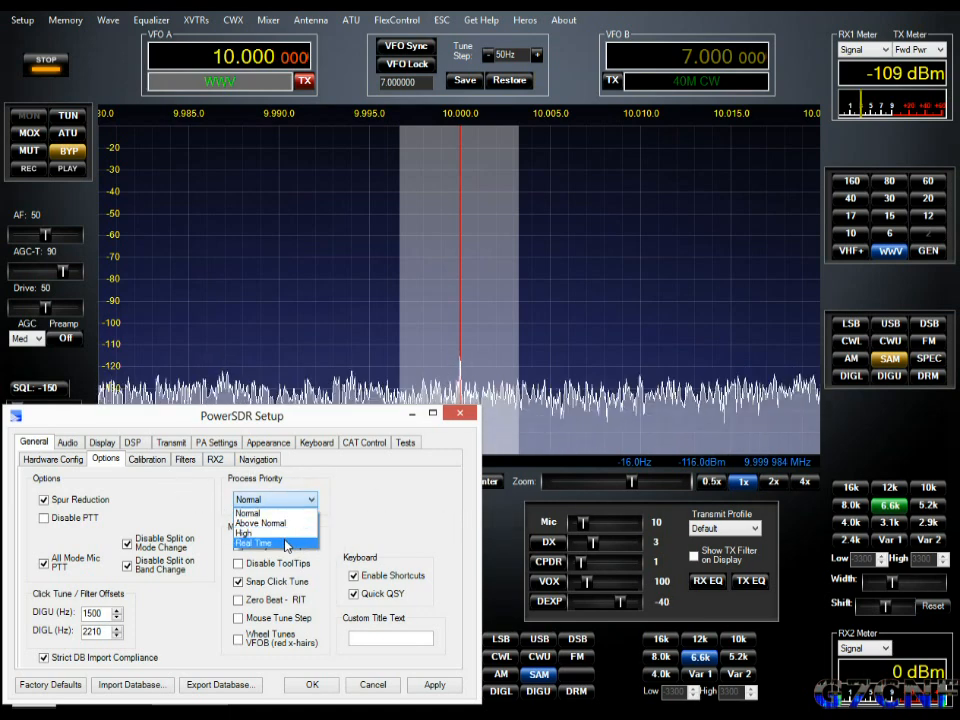
click(379, 513)
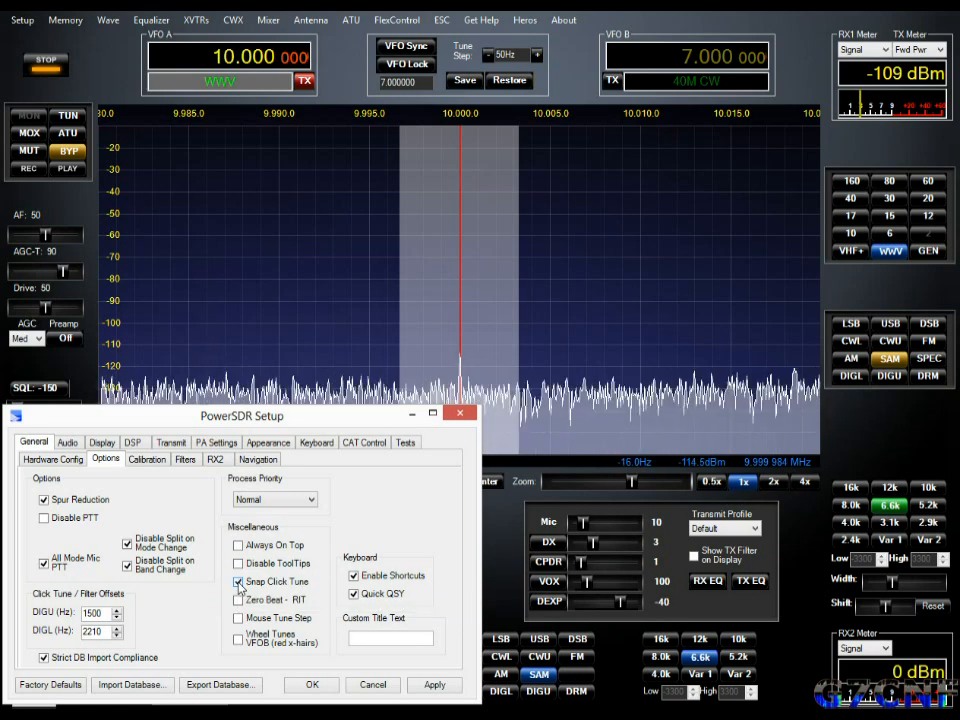
Check the tune step on the main console and return to the PowerSDR setup dialog
click(506, 49)
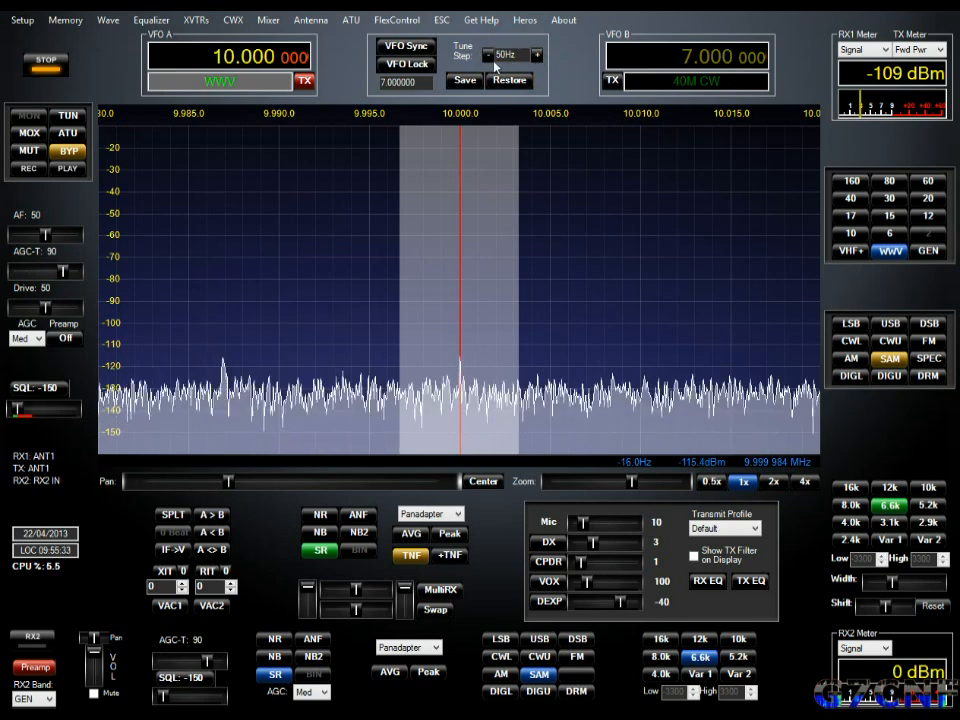
click(20, 19)
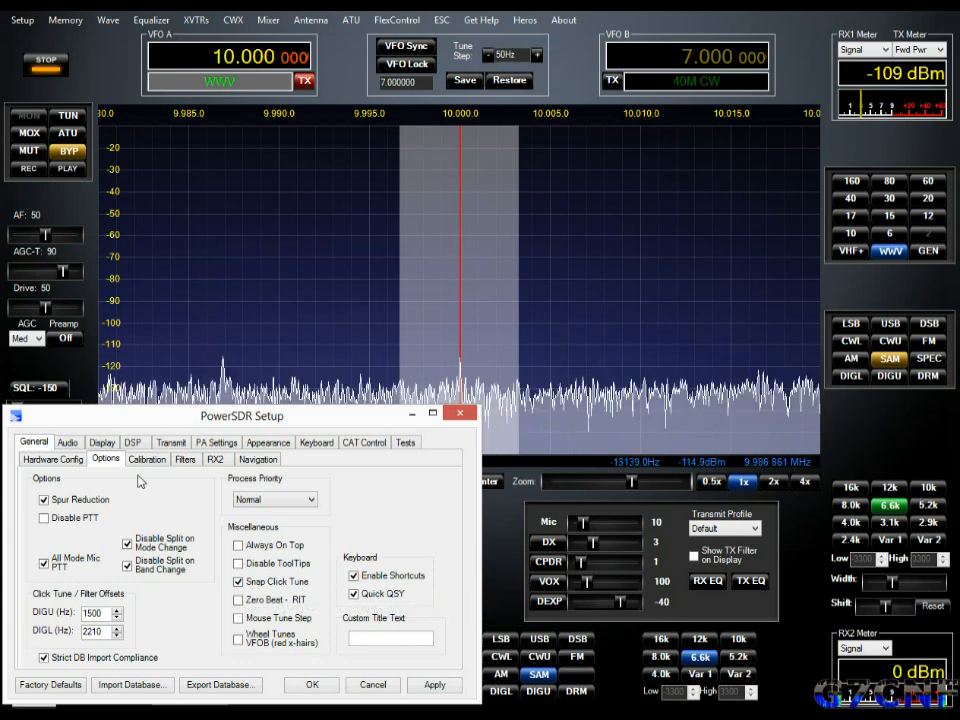
Enter the station's call sign as the custom title text in the general options
click(386, 638)
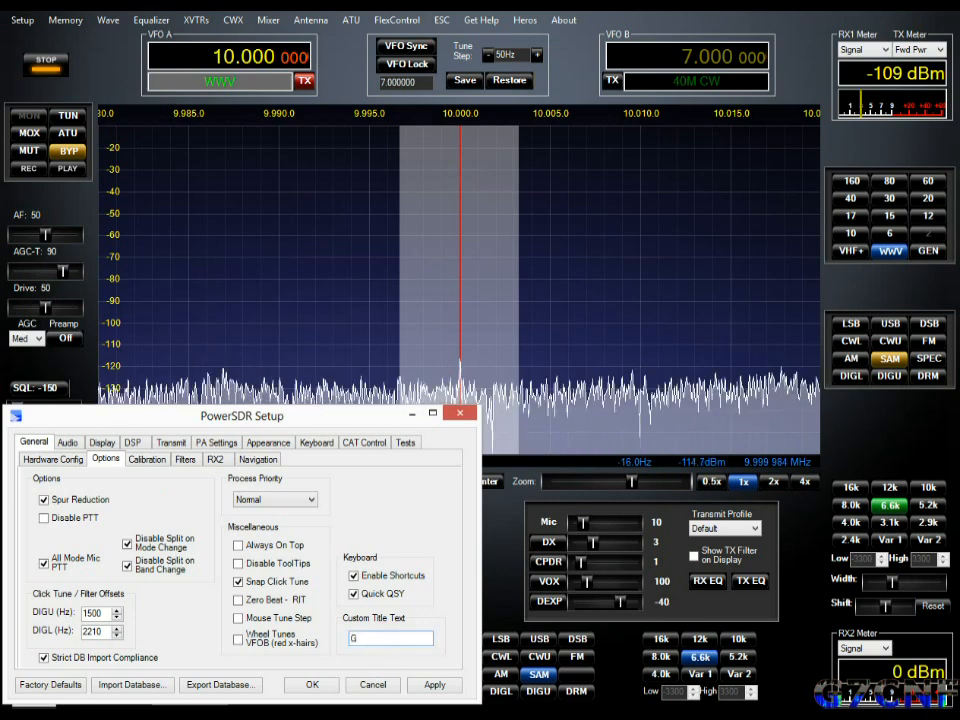
text(F)
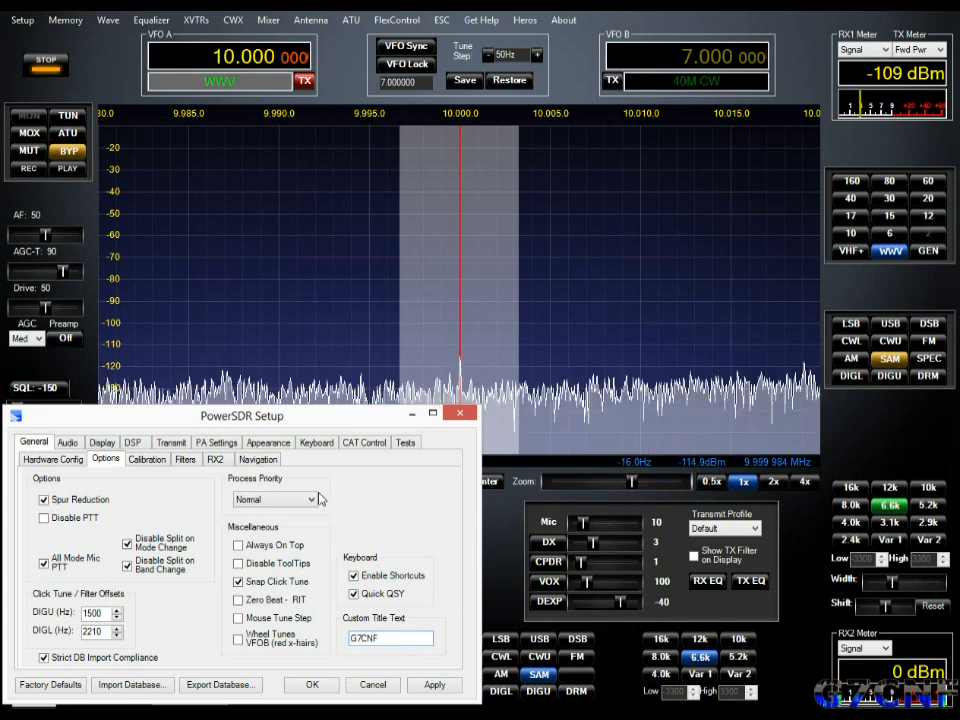
Review the calibration page and the filter controls, including the available width slider modes
click(155, 463)
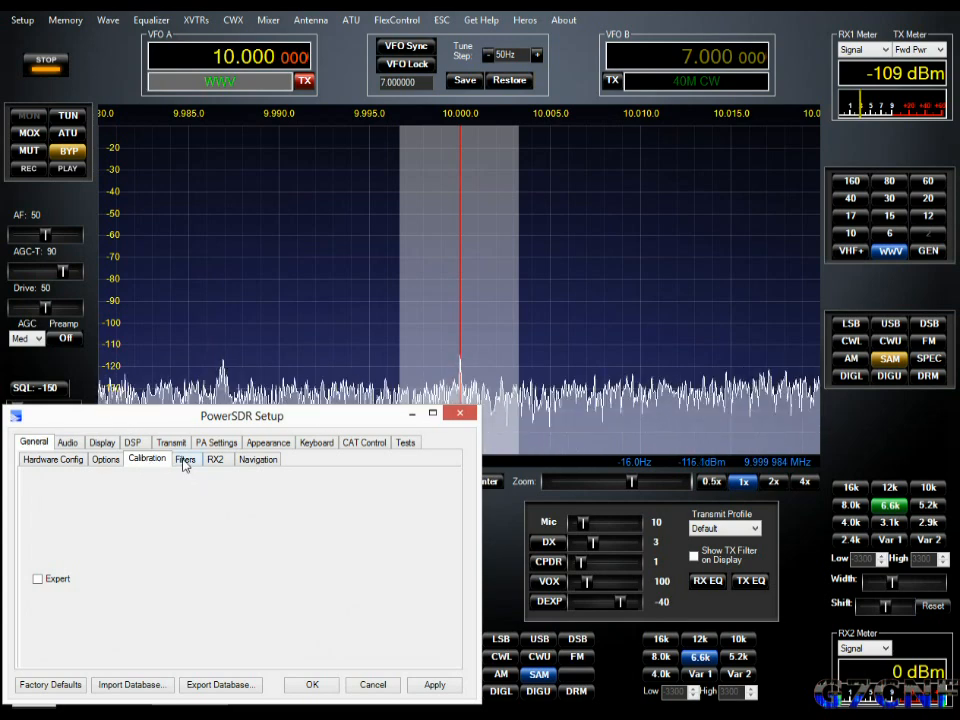
click(184, 461)
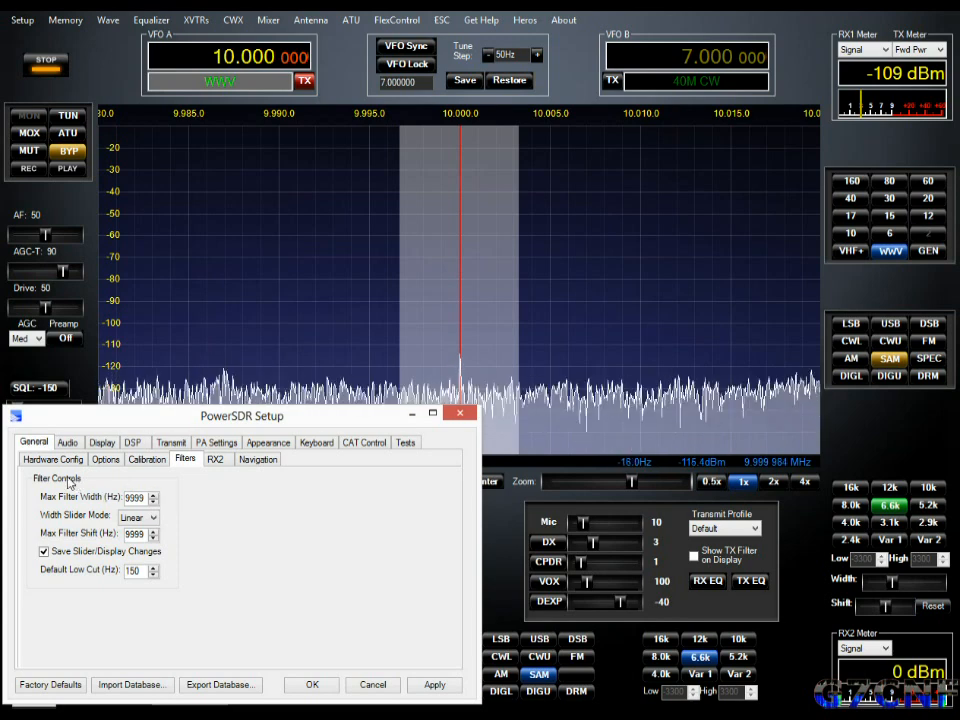
click(150, 518)
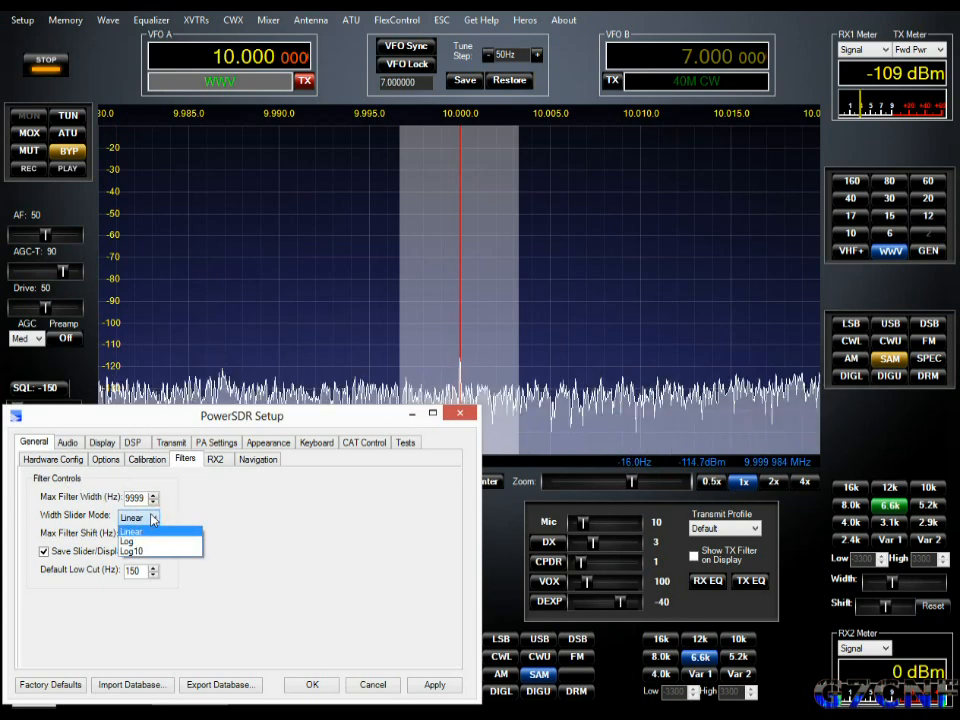
click(153, 519)
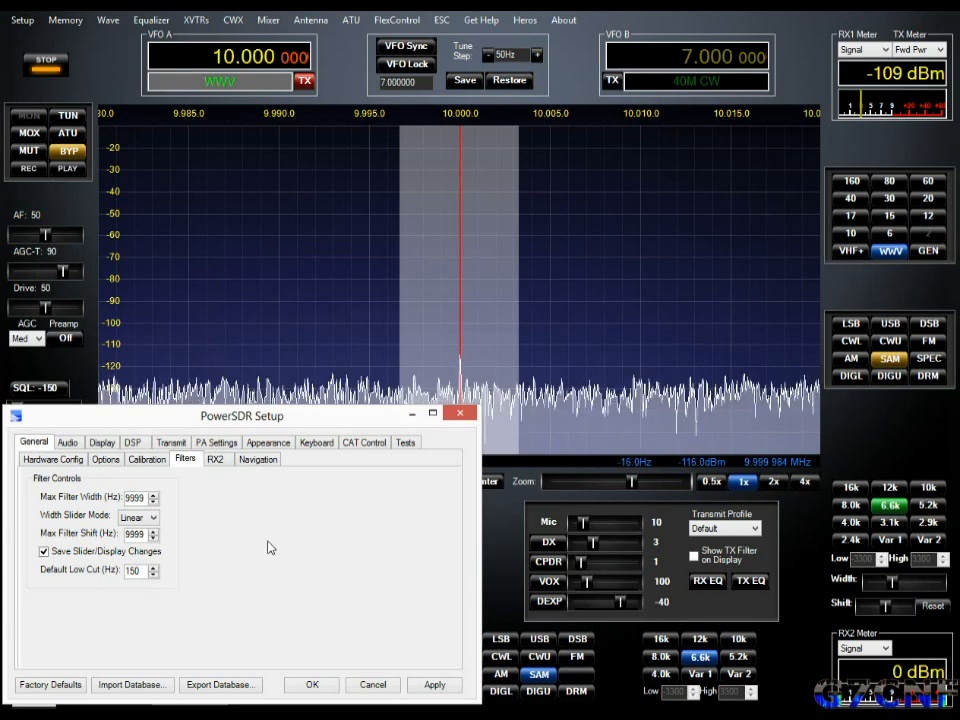
Review the RX2 auto mute and RF input disconnect options and the Space Navigator settings
click(215, 461)
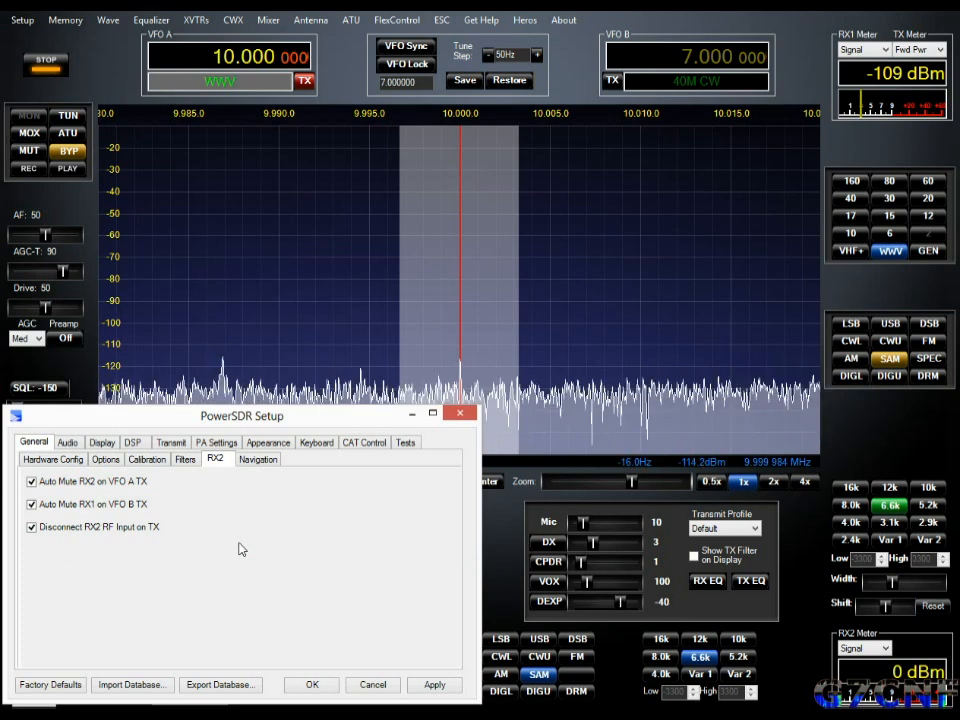
click(31, 526)
click(31, 526)
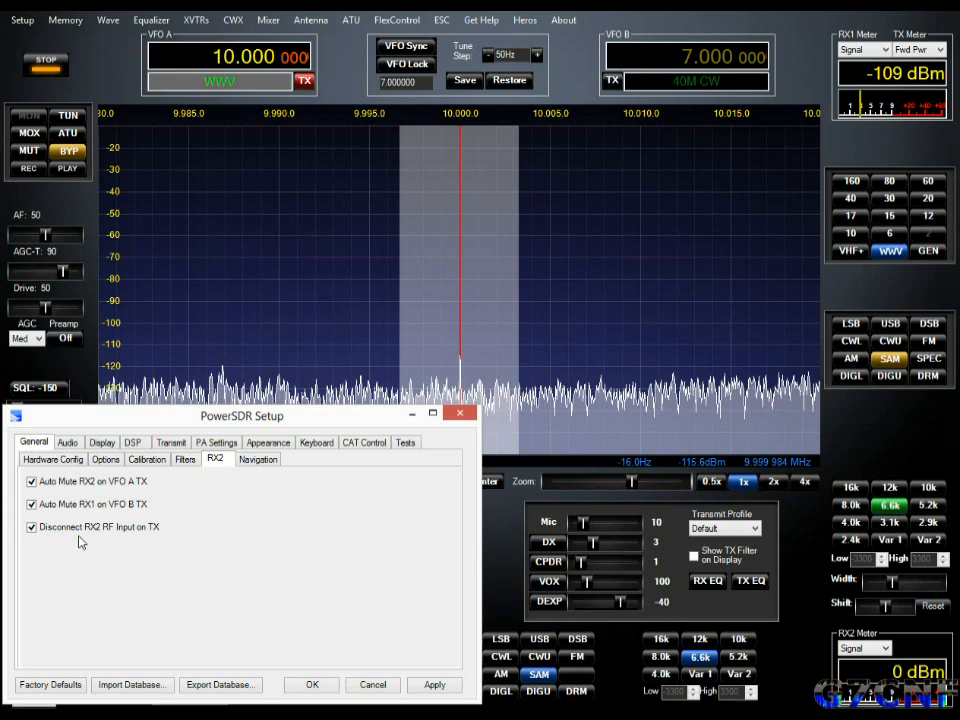
click(259, 464)
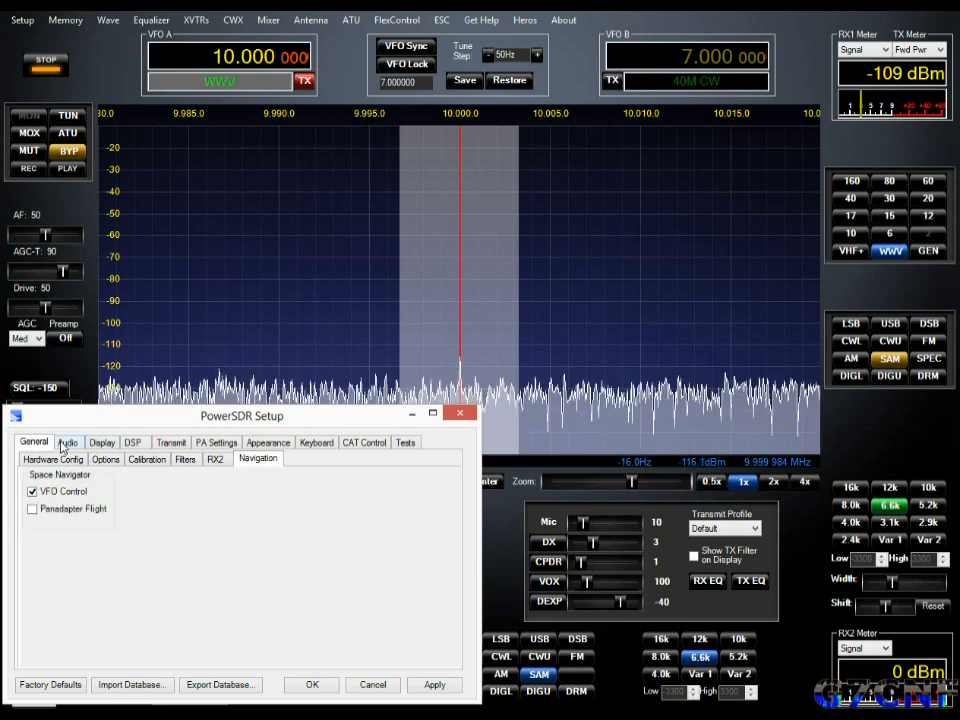
Set the primary audio buffer size to 128
click(66, 443)
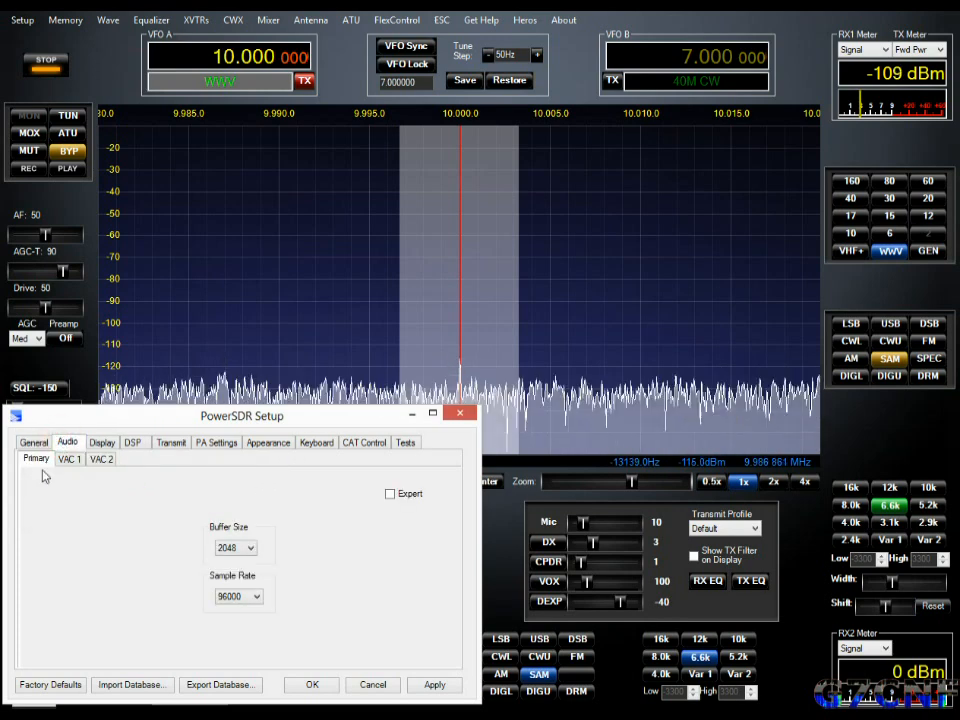
click(249, 548)
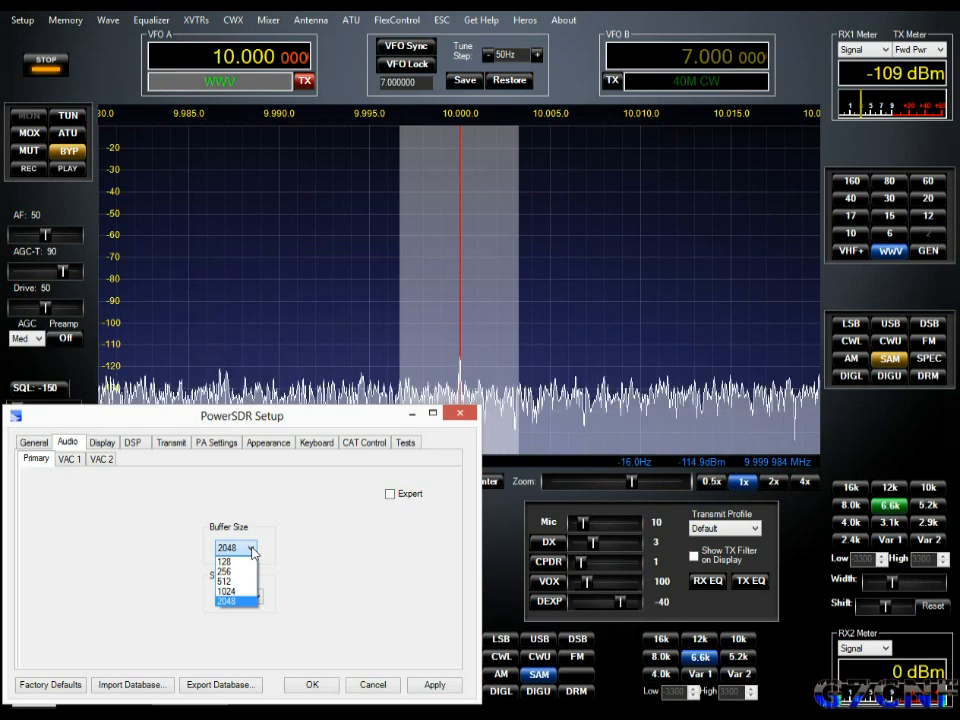
click(252, 550)
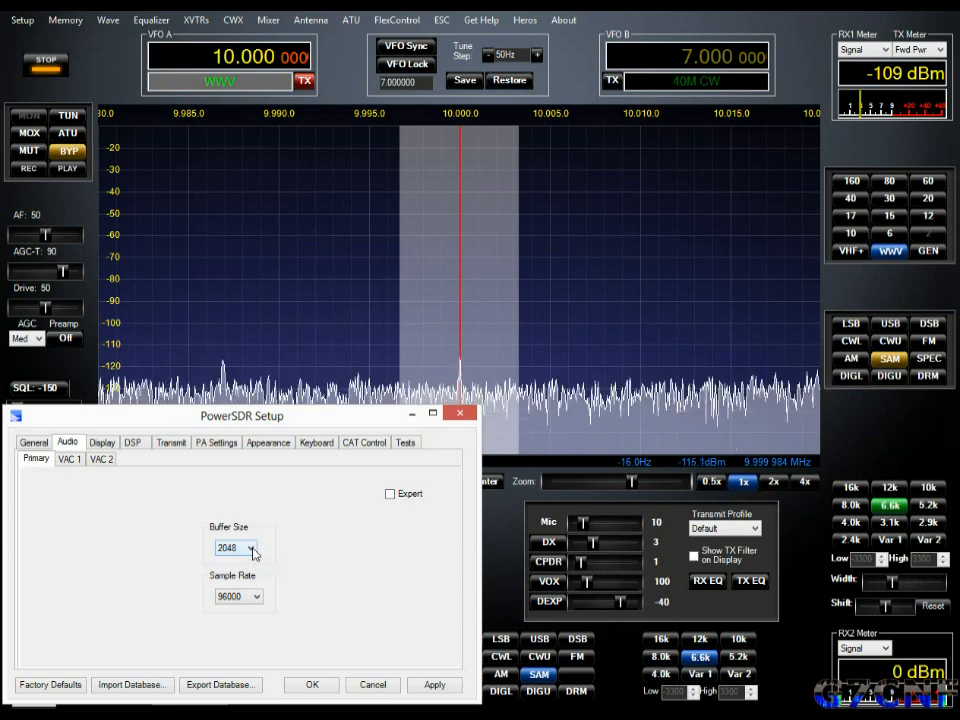
click(252, 549)
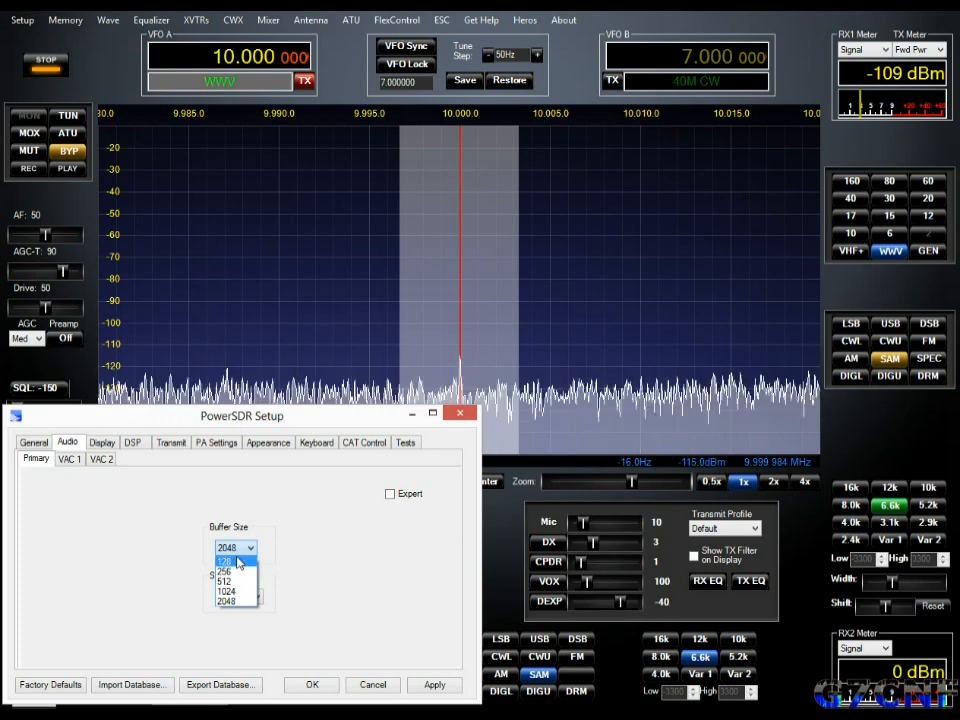
click(237, 563)
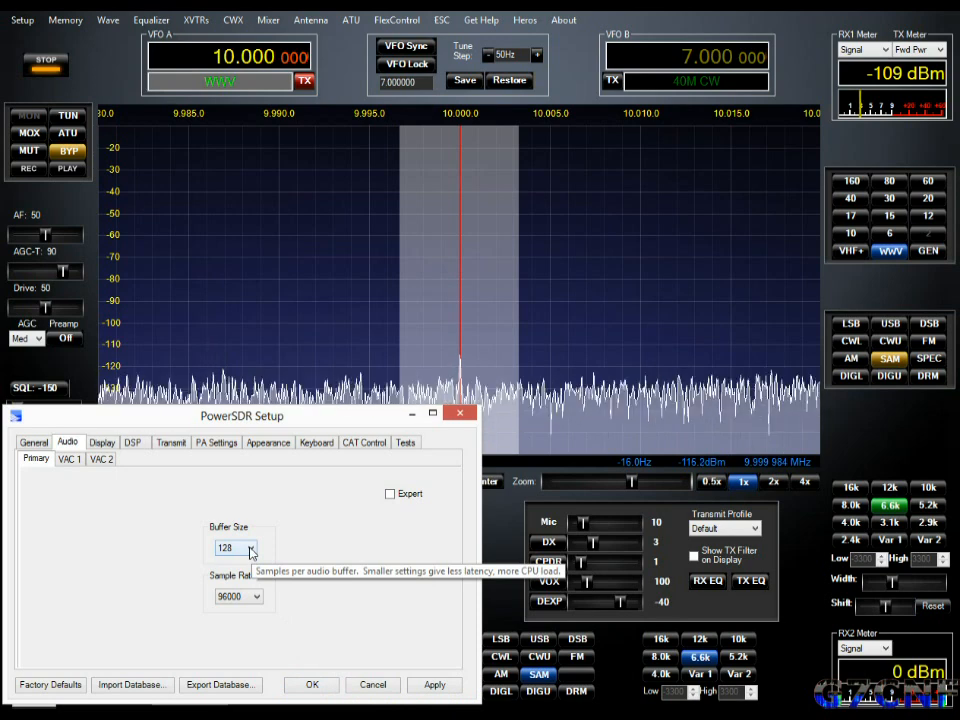
Try a primary audio sample rate of 192000 and set it back to 96000
click(256, 597)
click(247, 630)
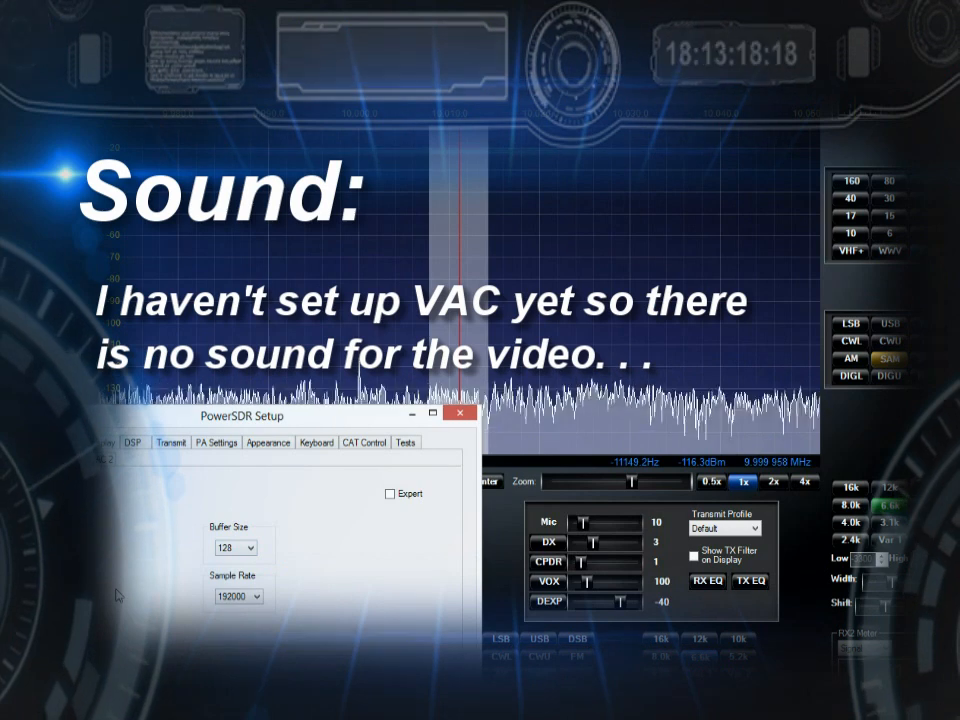
click(252, 598)
click(232, 621)
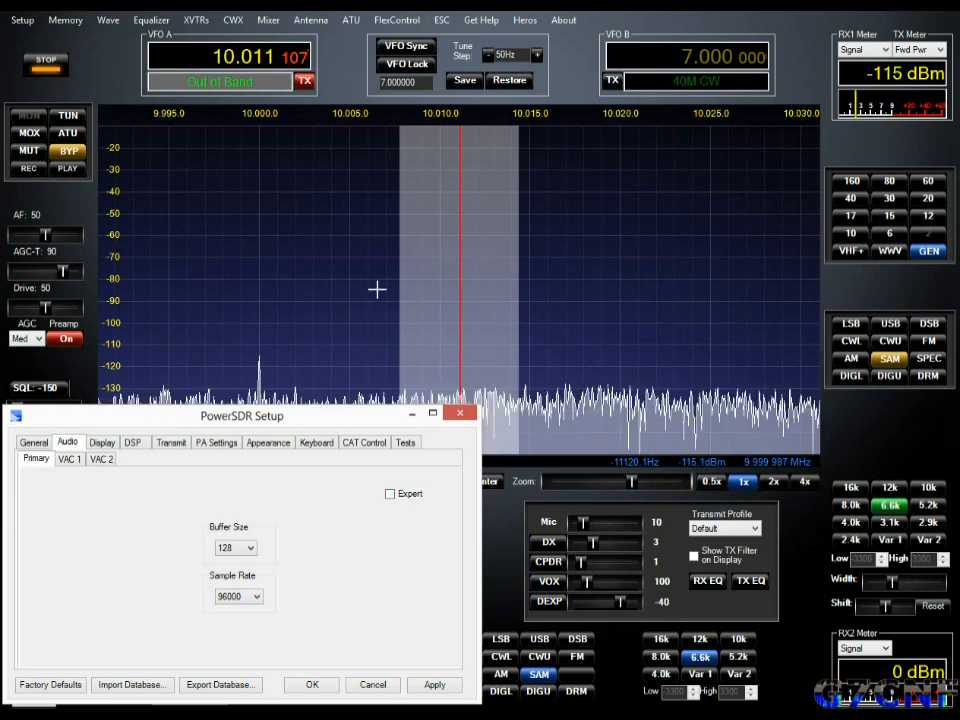
Stop and restart the radio from the main console and reopen the setup dialog
click(250, 251)
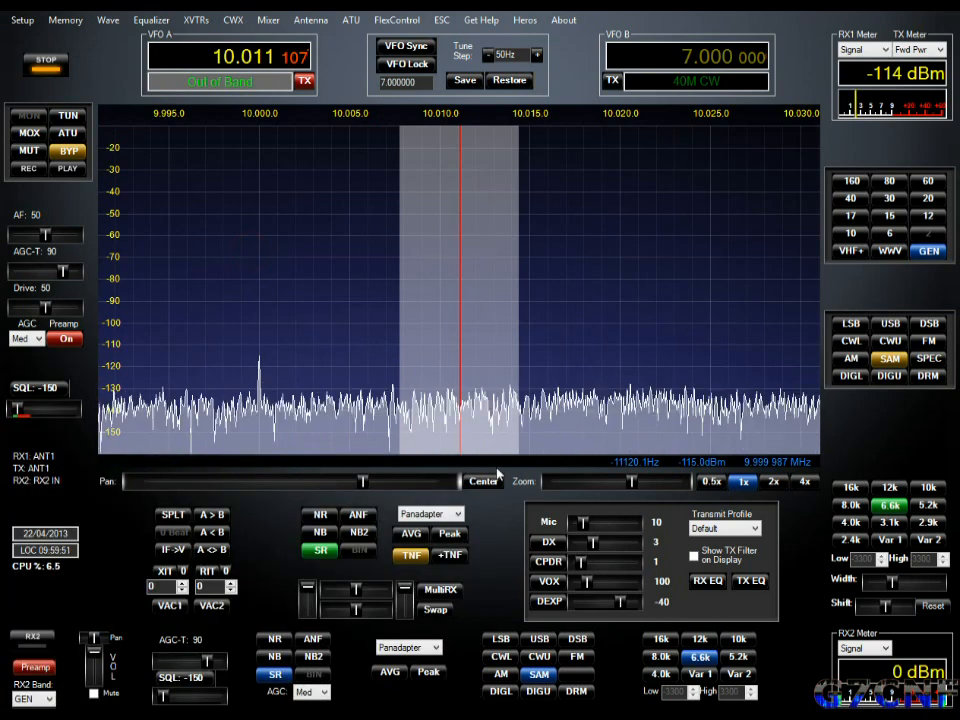
click(51, 67)
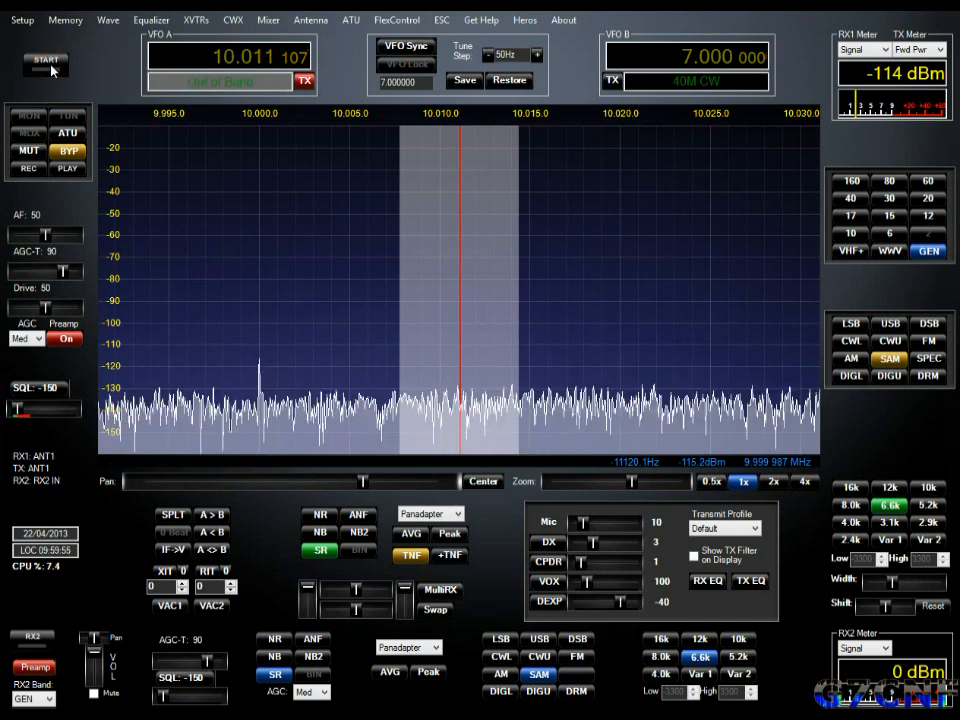
click(51, 67)
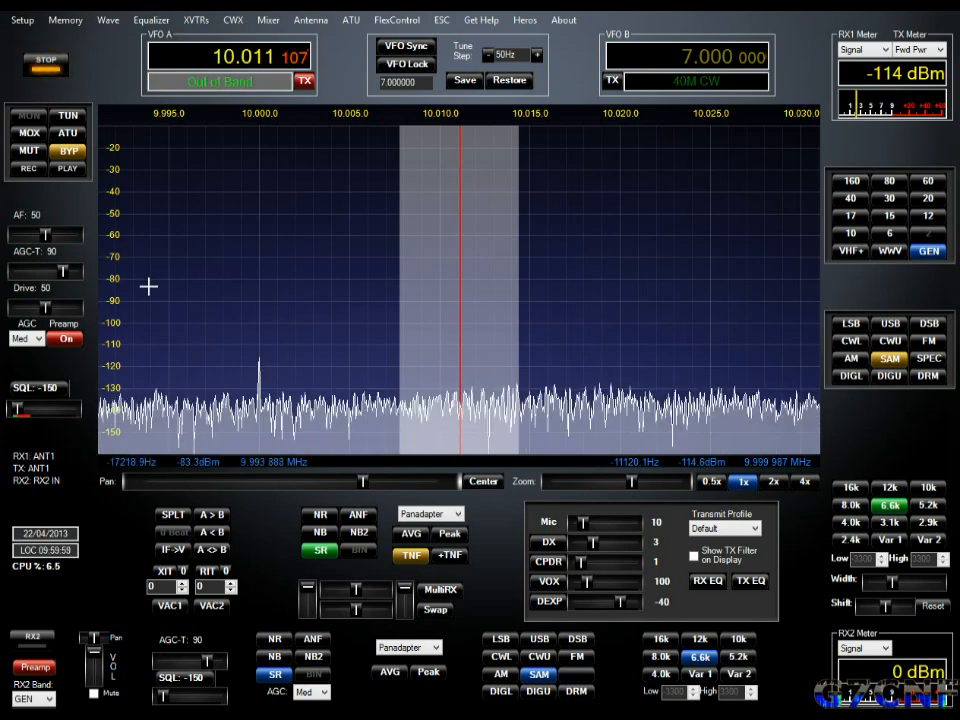
click(18, 20)
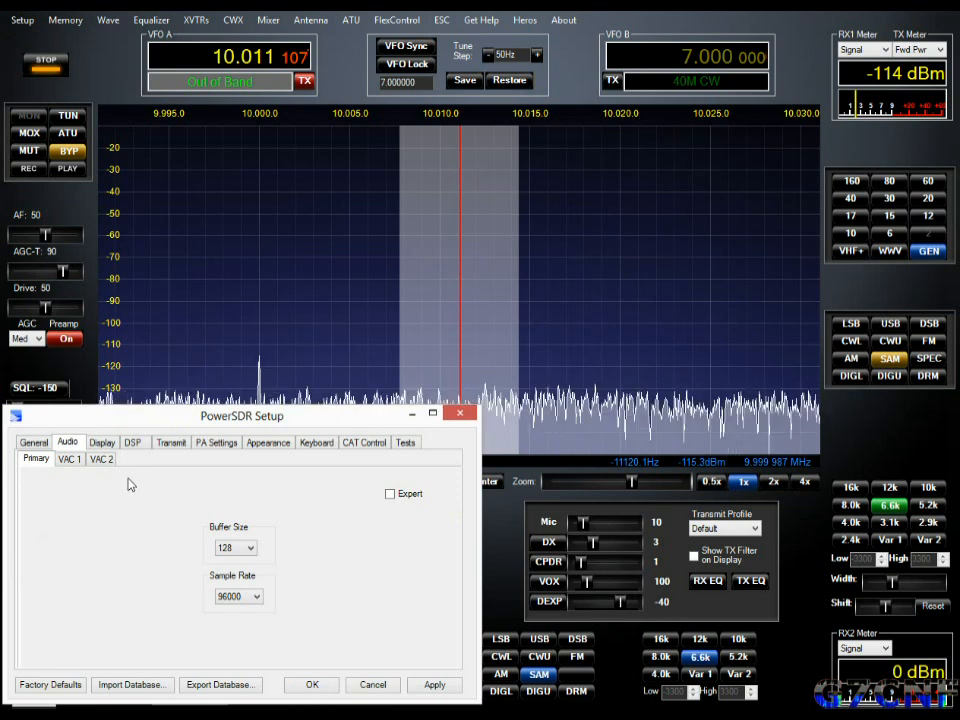
Set the VAC 1 sound driver to Windows WDM-KS in the audio setup
click(70, 459)
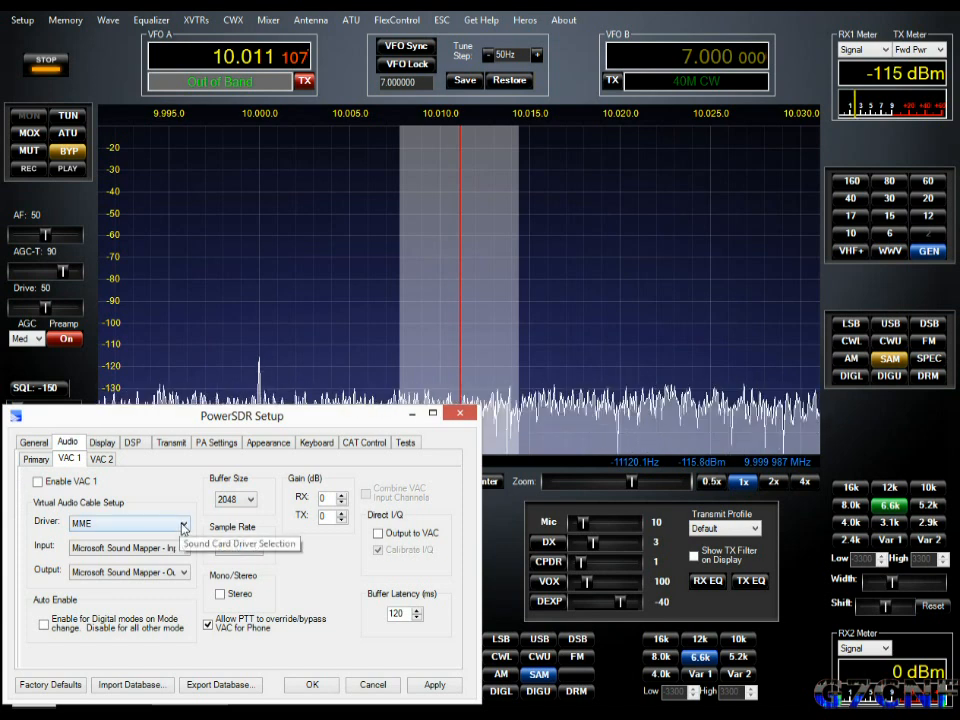
click(184, 525)
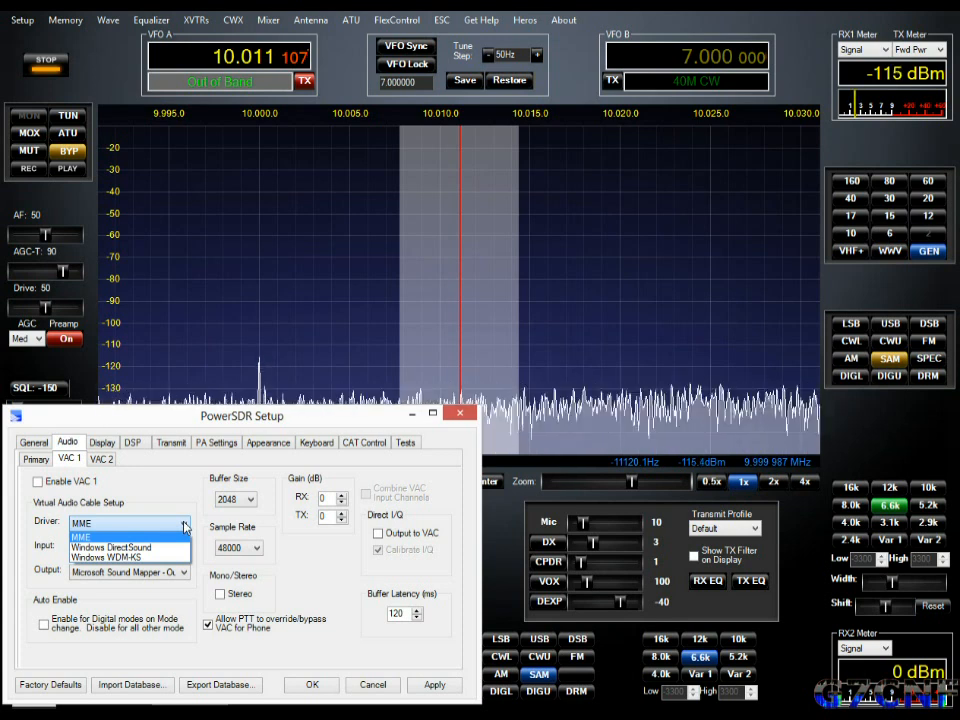
click(120, 557)
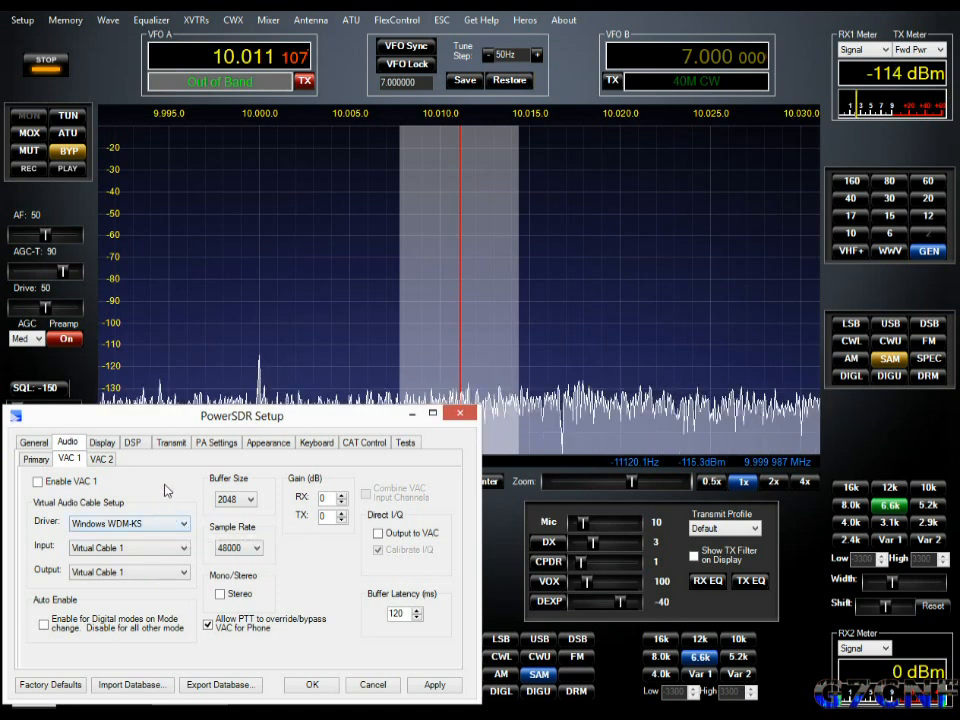
Assign Virtual Cable 2 as the VAC 1 input and Virtual Cable 1 as its output
click(184, 548)
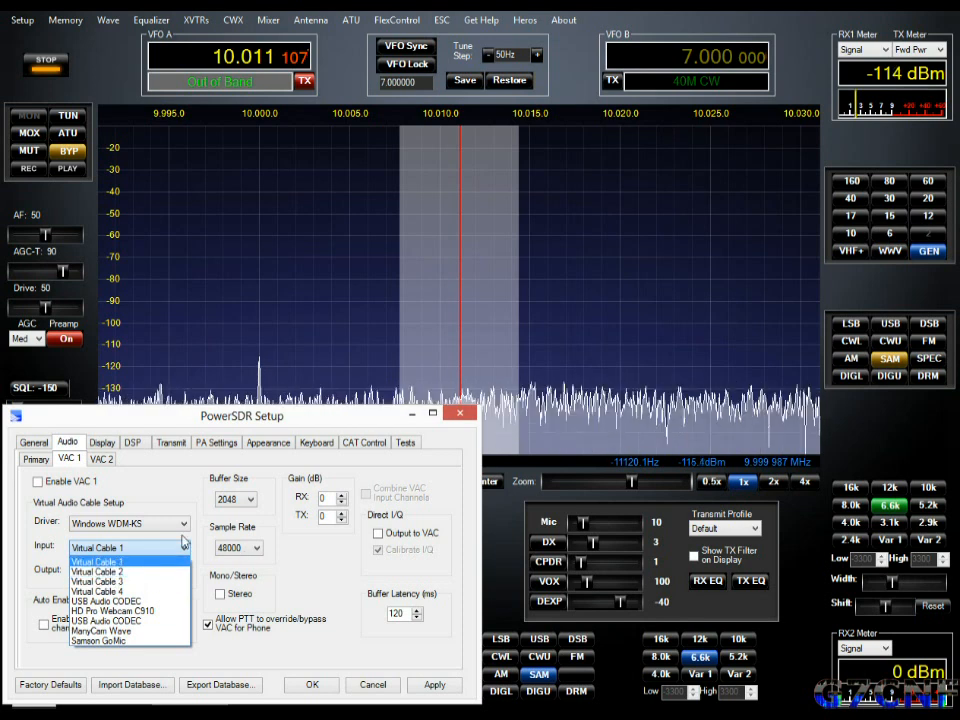
click(105, 571)
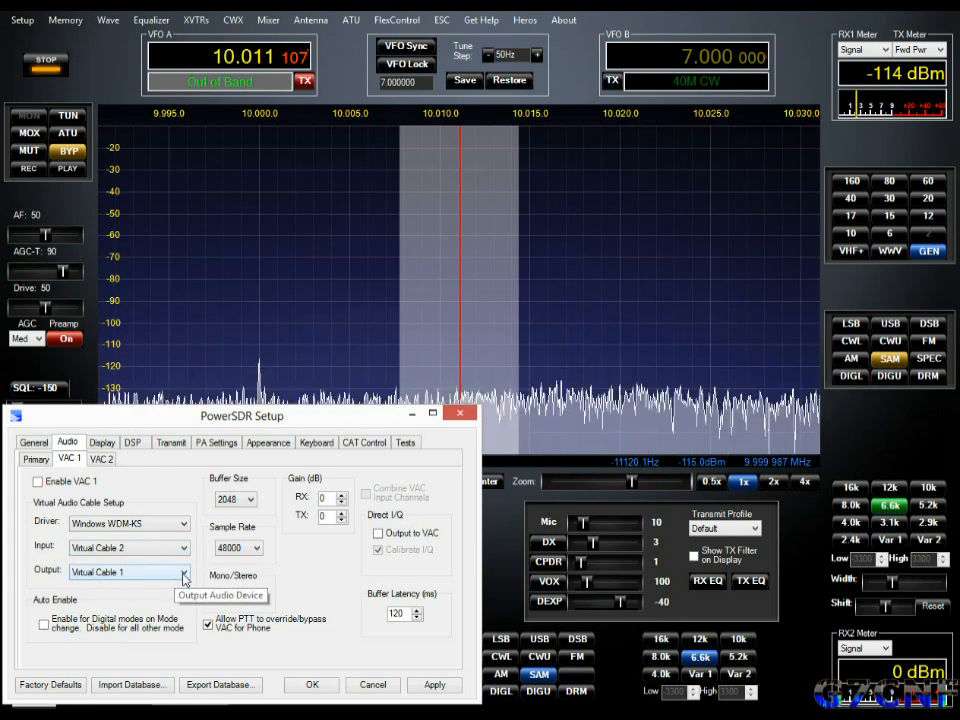
click(183, 574)
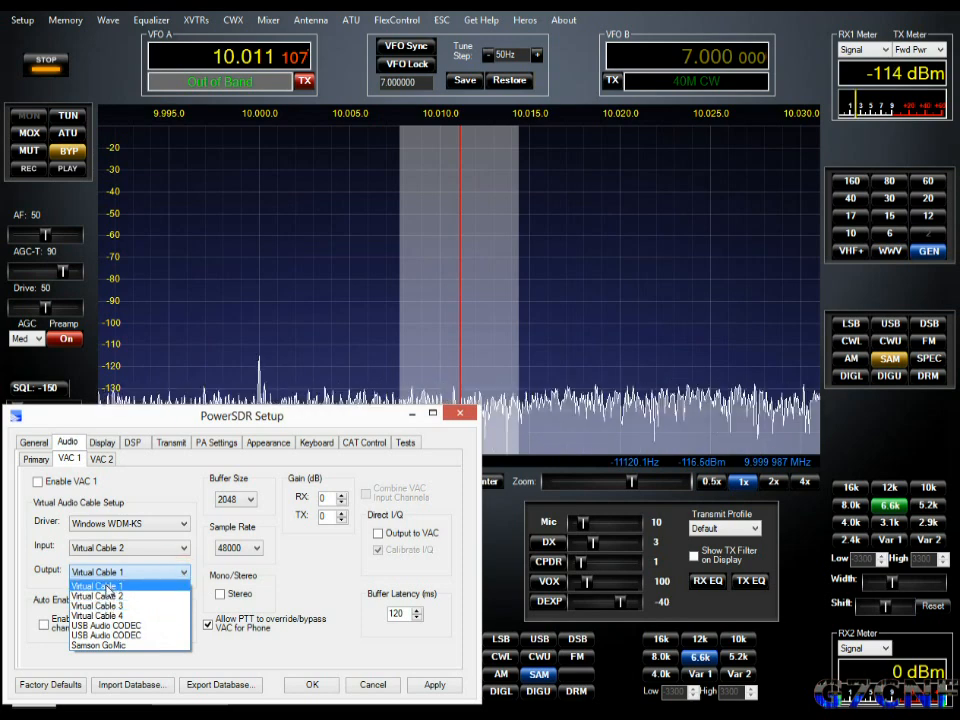
click(107, 586)
scroll(106, 588, down, 1)
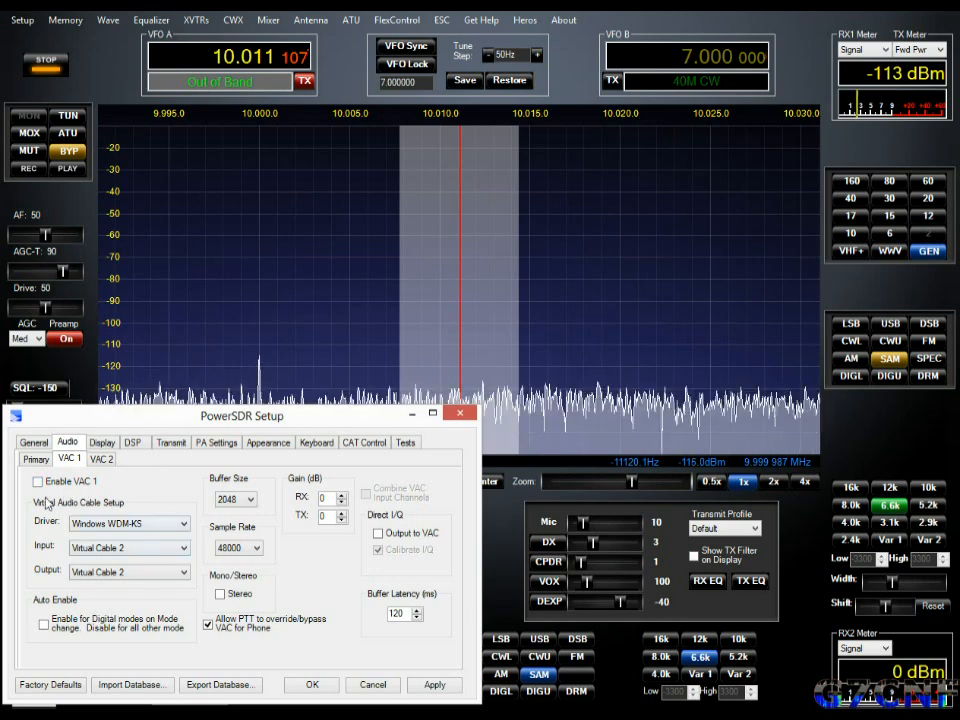
click(165, 574)
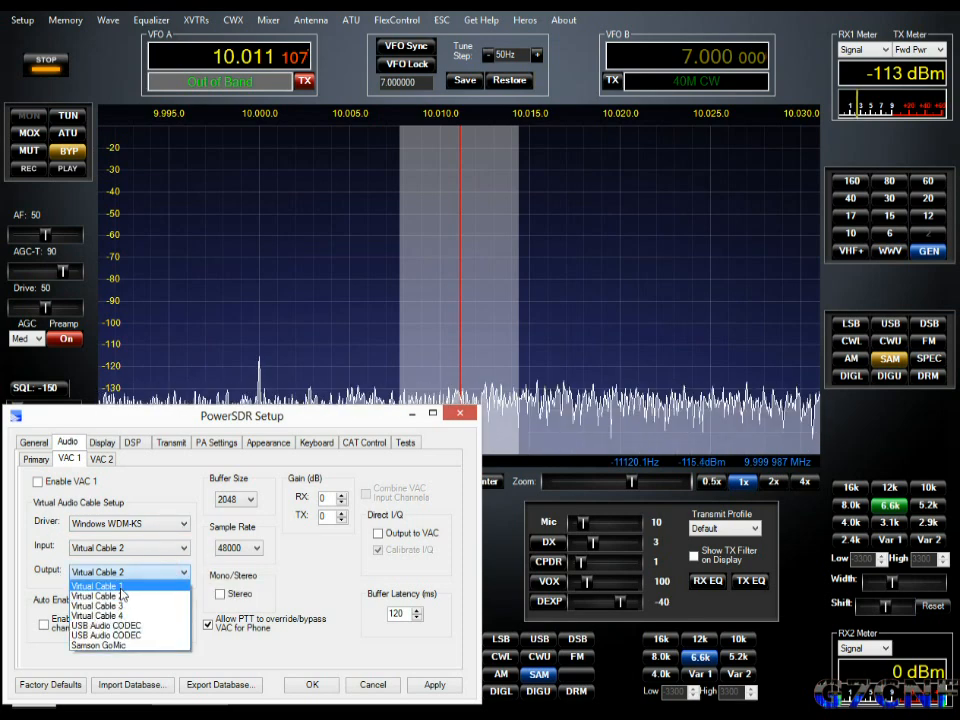
click(121, 592)
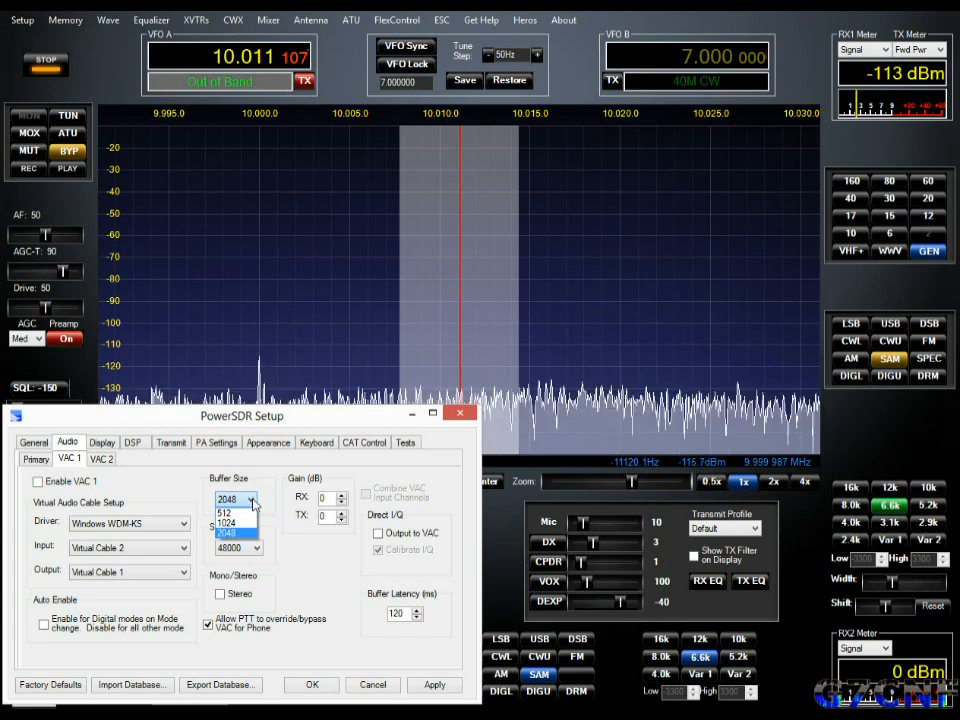
Review the buffer sizes and sample rates offered for VAC 1 and the sample rates offered for the primary audio
click(253, 504)
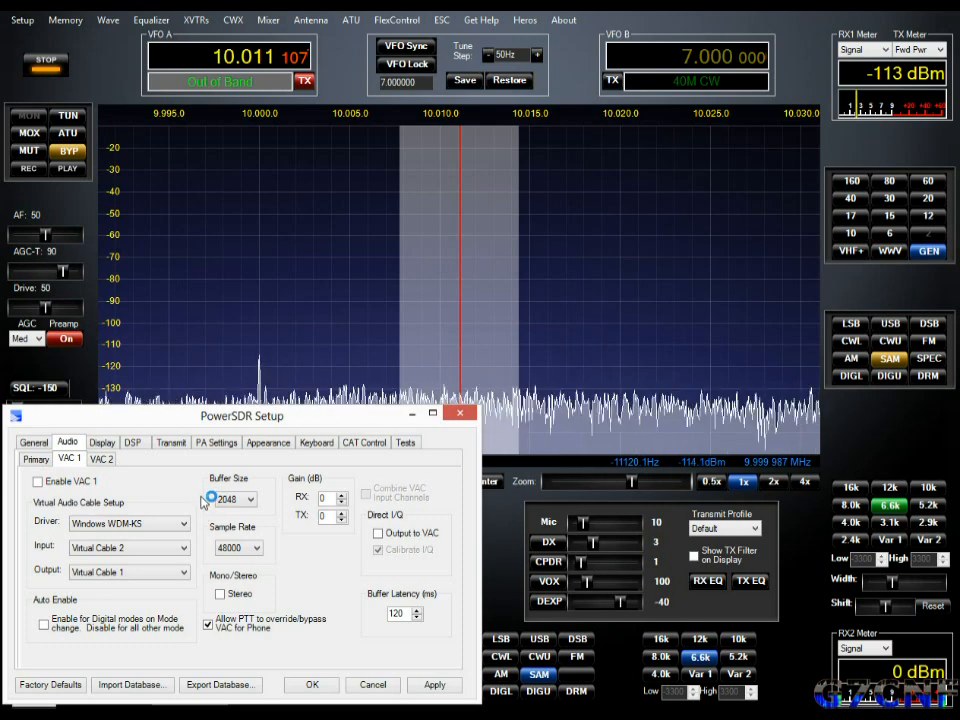
click(257, 555)
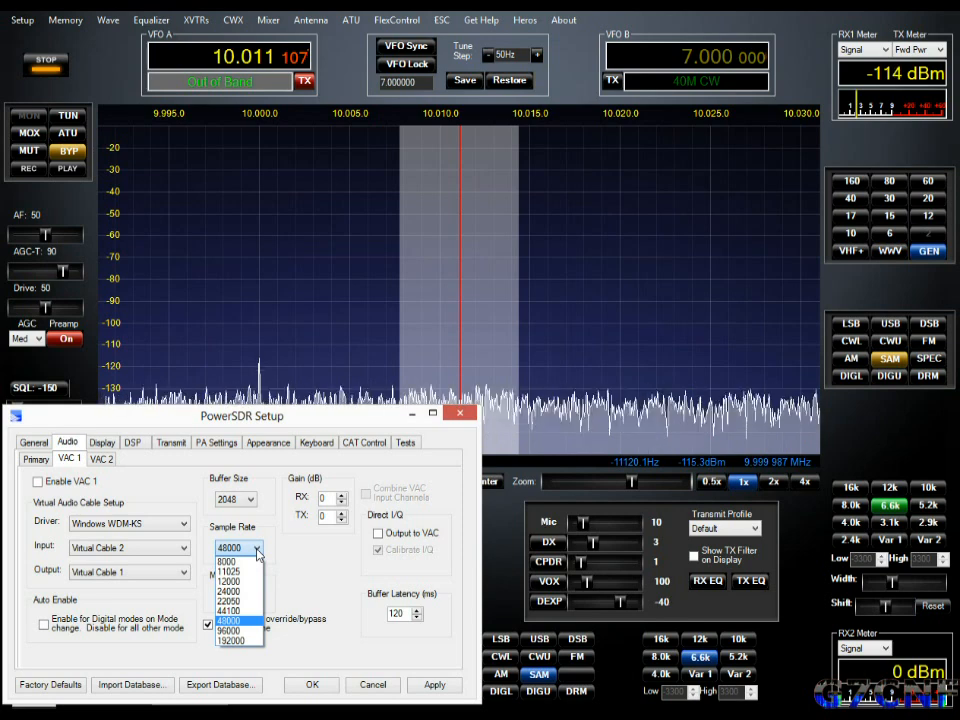
click(293, 557)
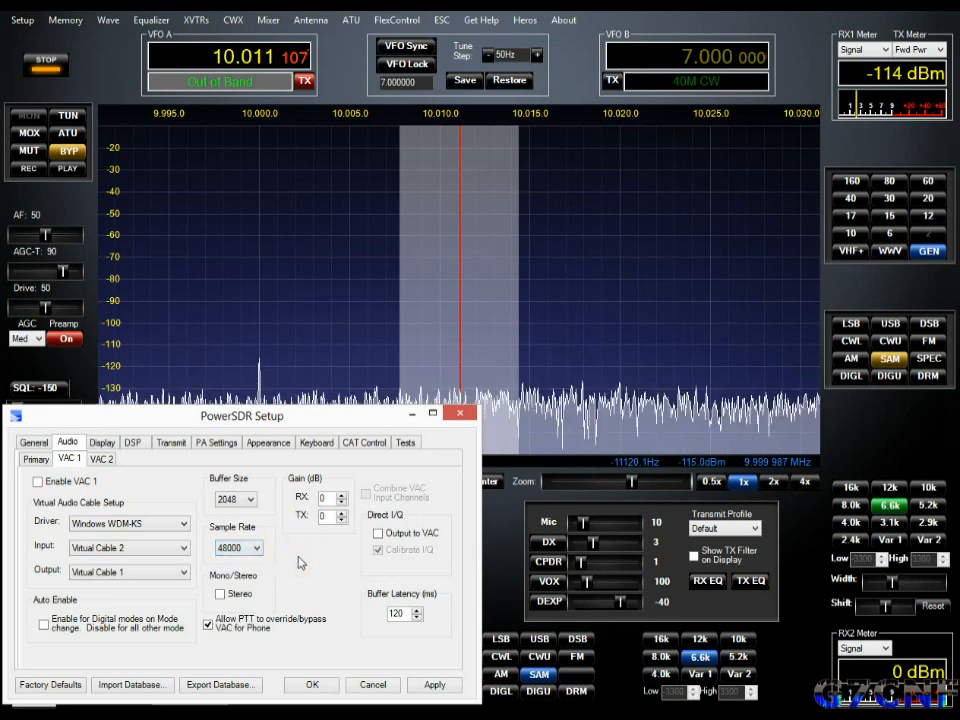
click(35, 458)
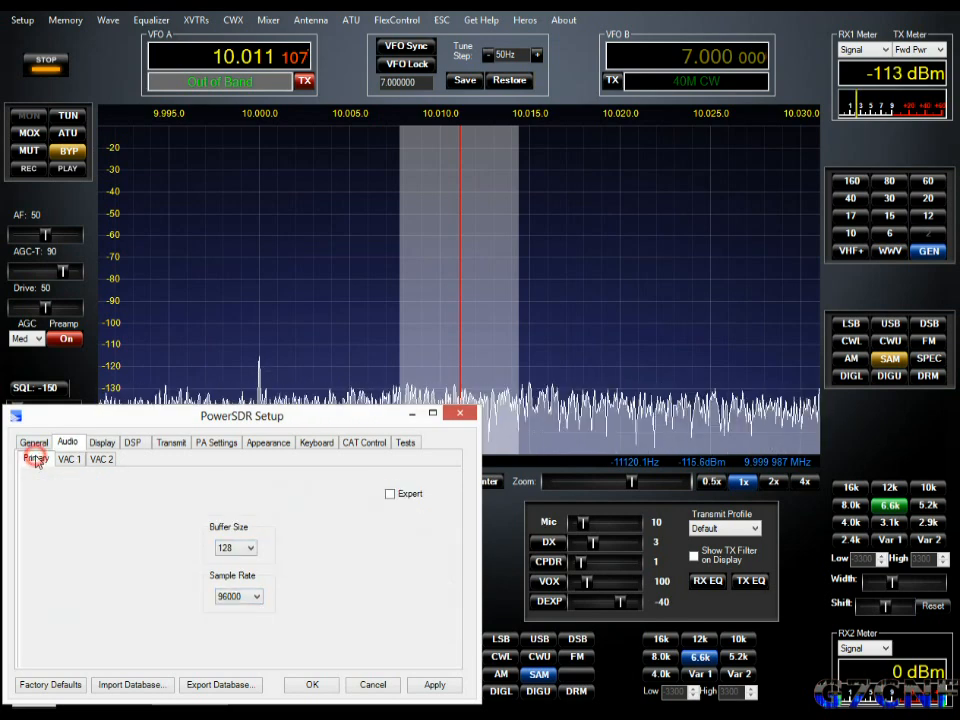
click(258, 596)
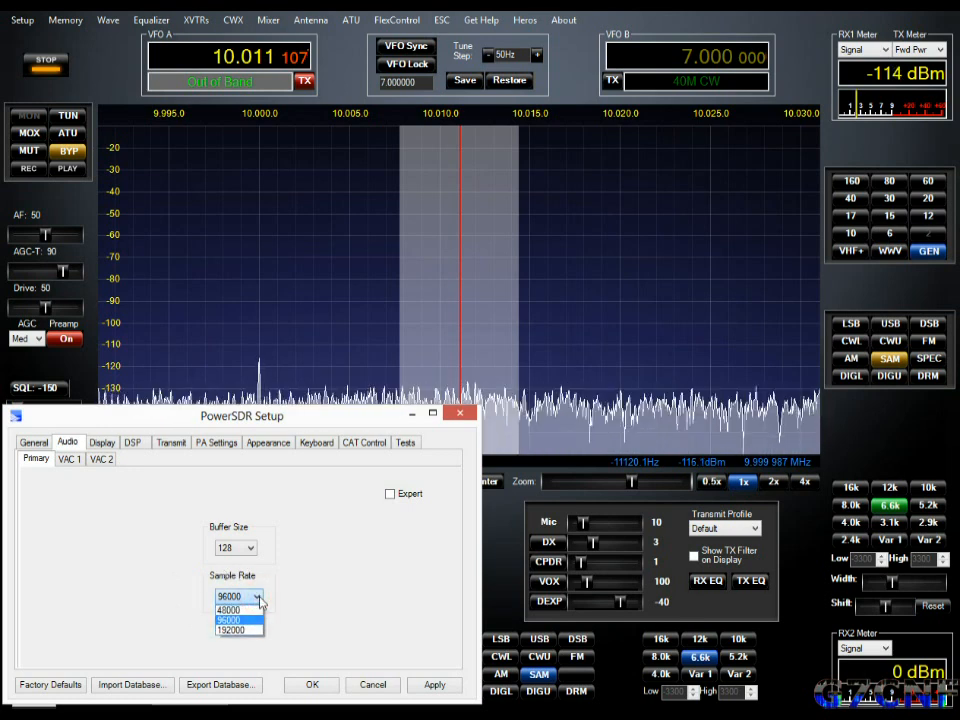
click(297, 585)
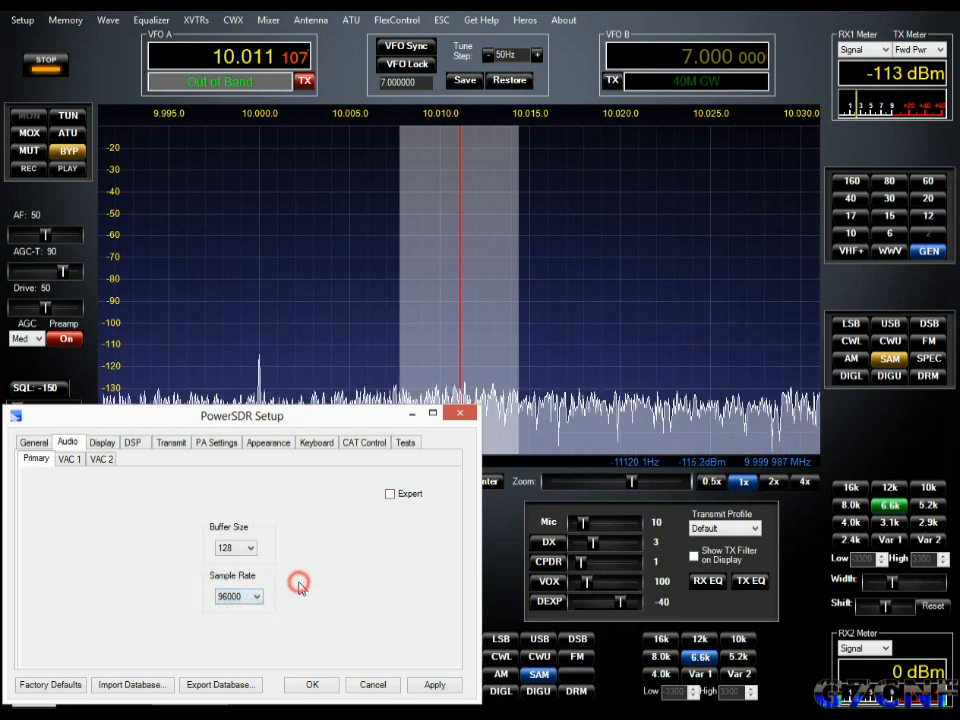
Review the sample rates offered for VAC 1 and select 48000
click(68, 463)
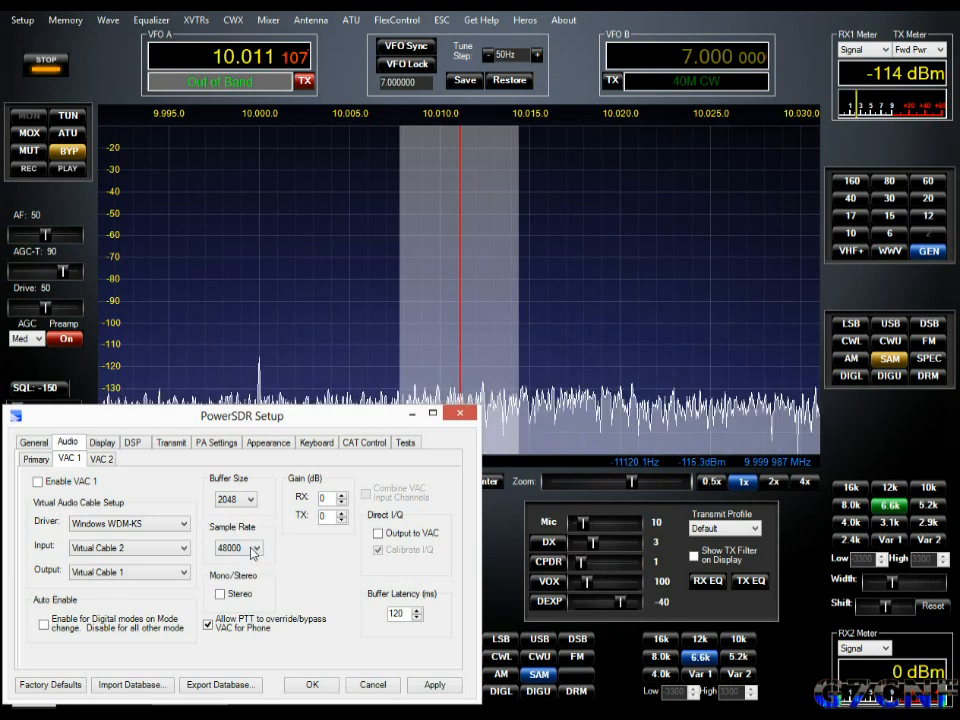
click(255, 549)
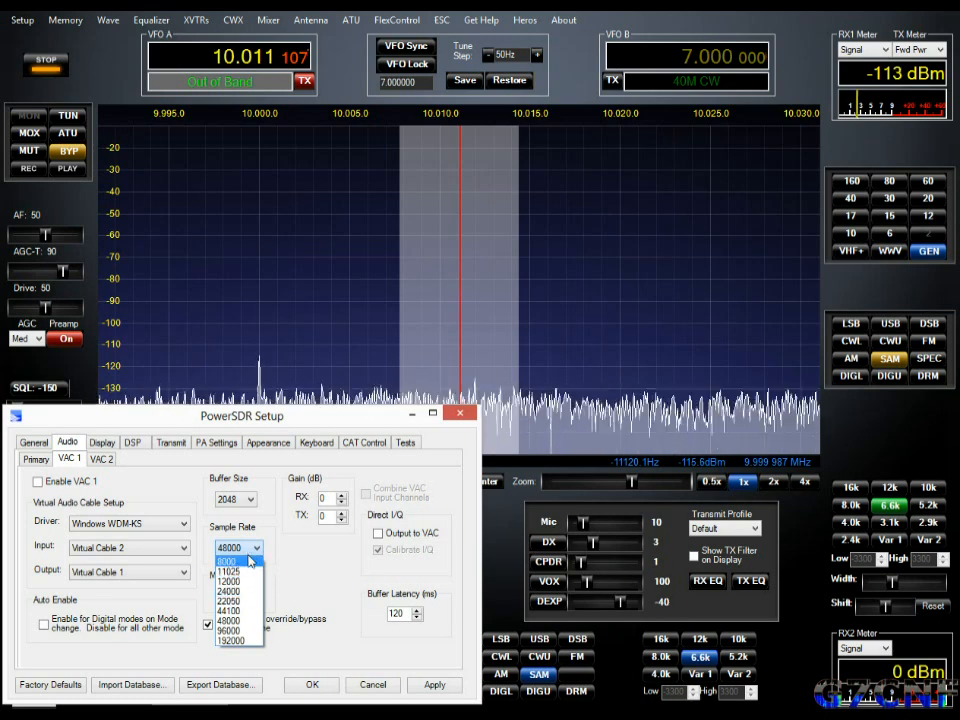
click(254, 549)
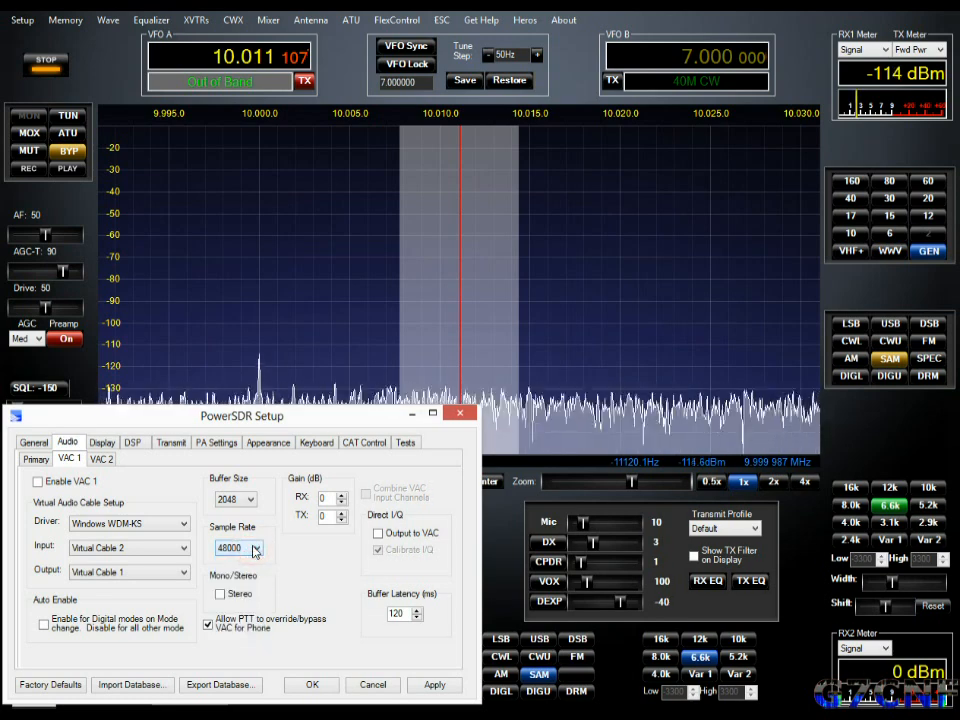
click(254, 549)
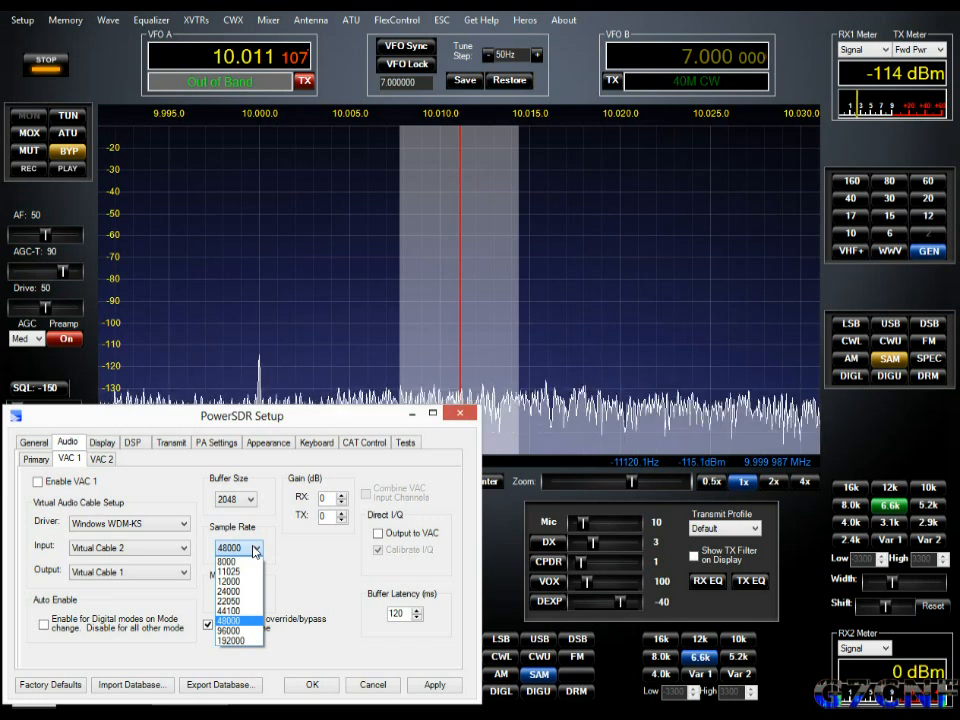
click(254, 550)
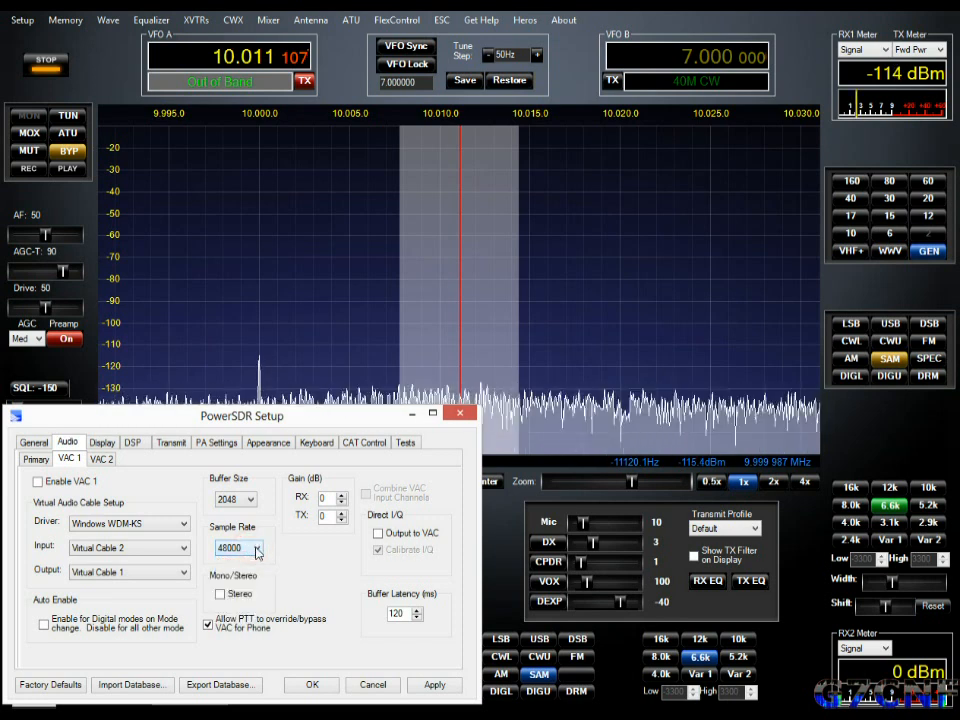
click(256, 550)
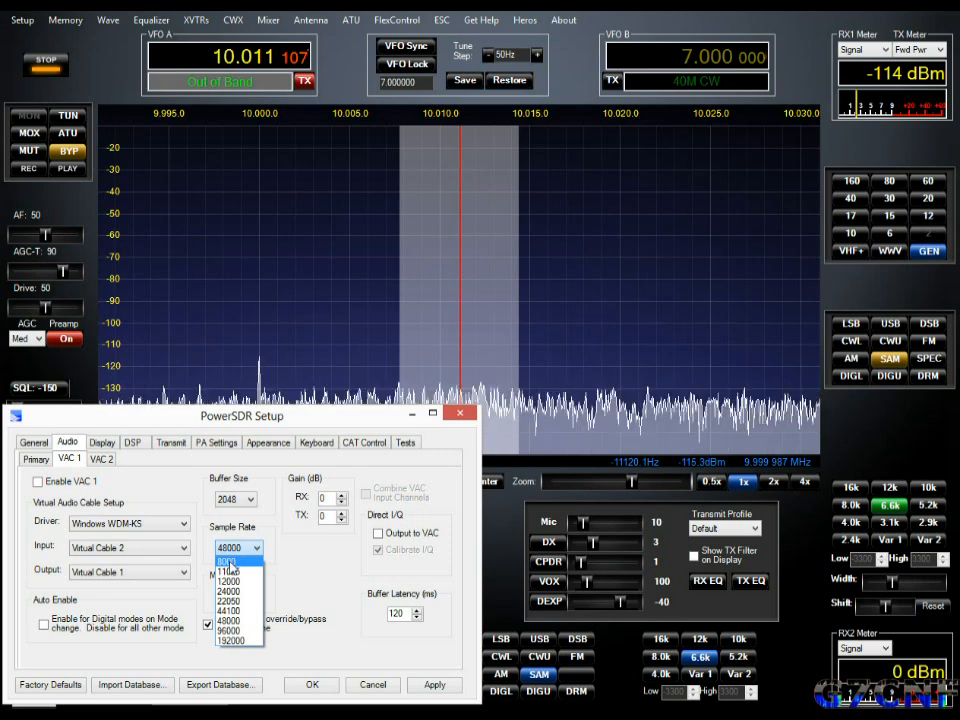
click(242, 621)
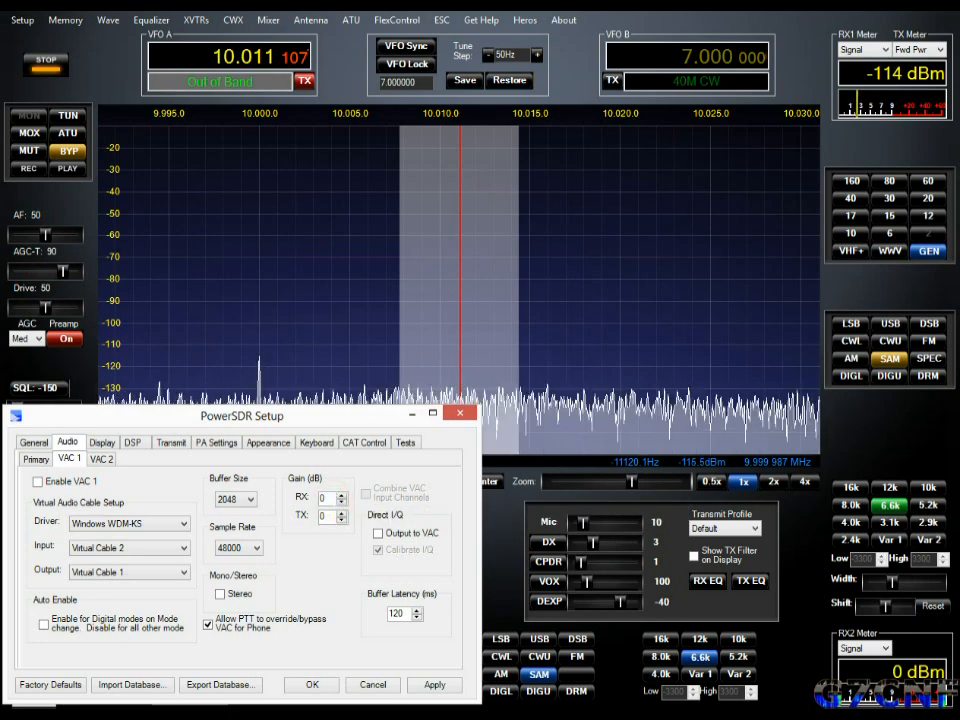
Try a different VAC 1 RX gain, return it to 0 dB and enable VAC 1
scroll(340, 498, down, 7)
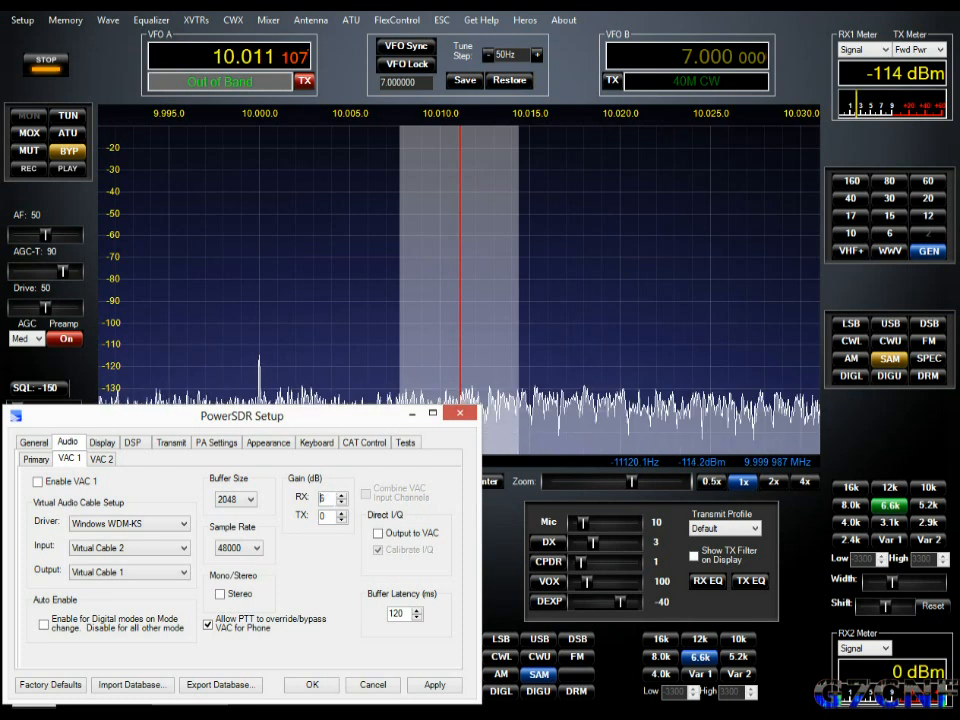
scroll(330, 498, down, 3)
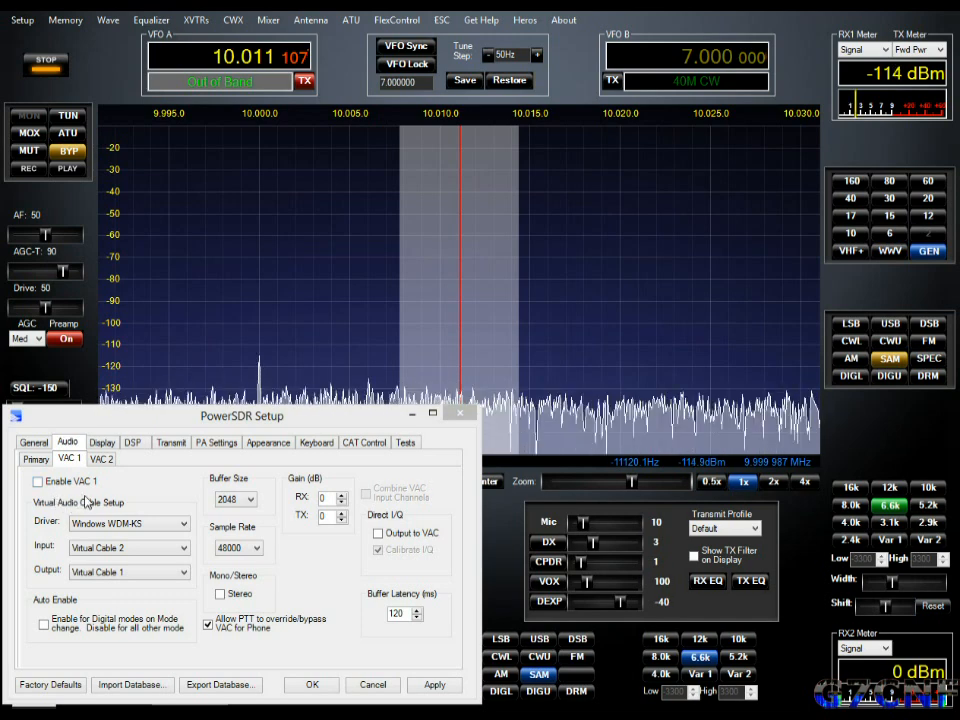
click(38, 482)
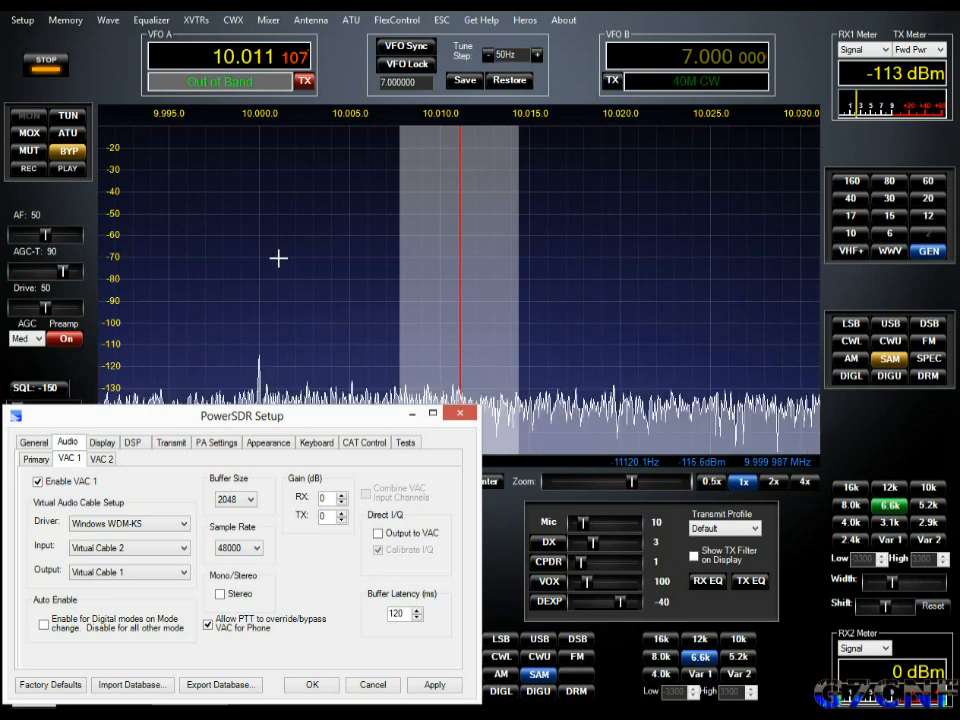
Tune VFO A to about 10.000398 MHz and zoom the panadapter fully in on the signal and fully back out
drag(278, 258, 404, 263)
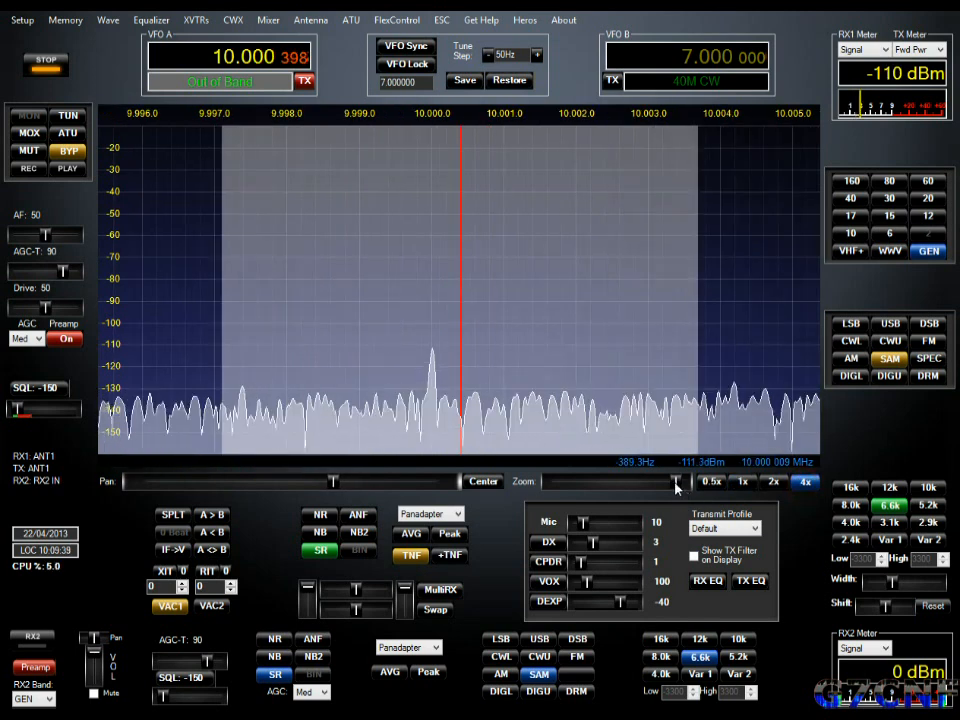
drag(677, 482, 709, 482)
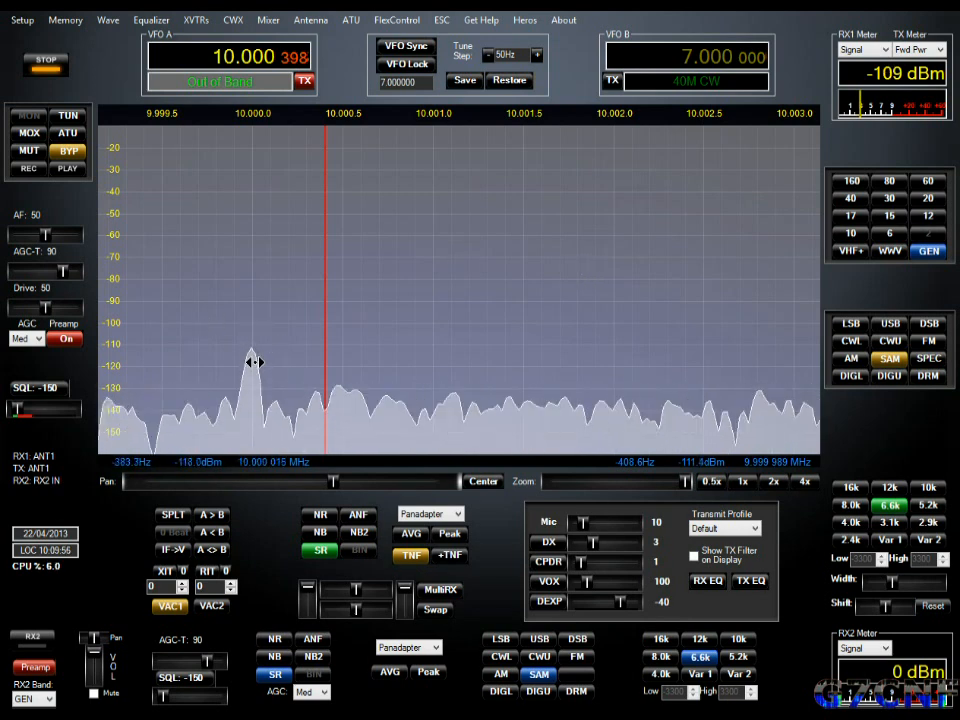
drag(685, 481, 535, 481)
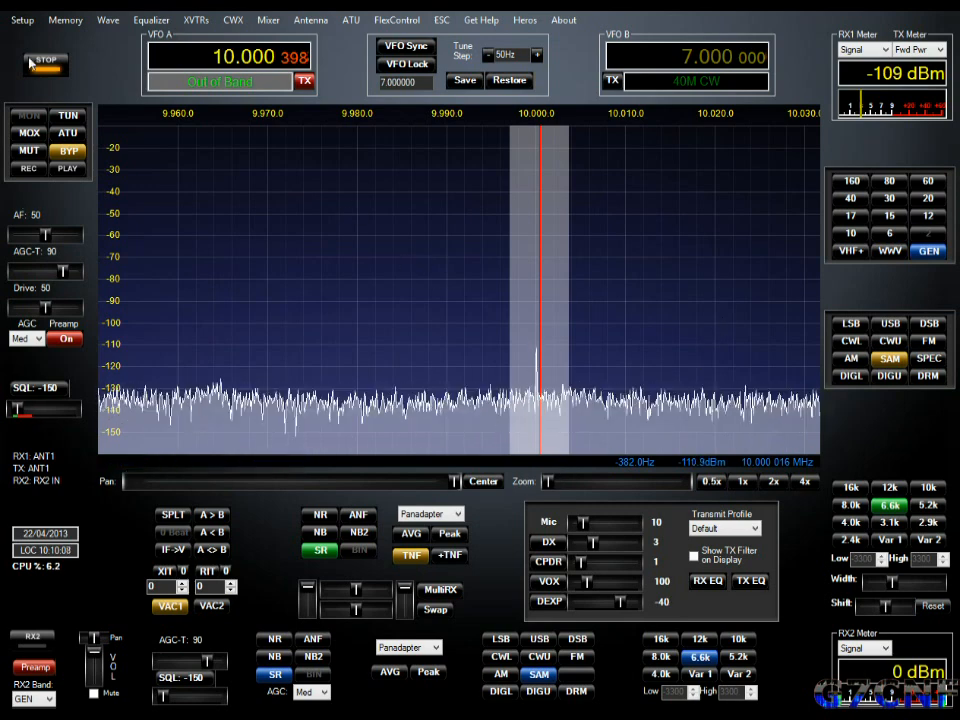
Reopen the setup dialog and compare the VAC 2 audio settings with those of VAC 1
click(22, 21)
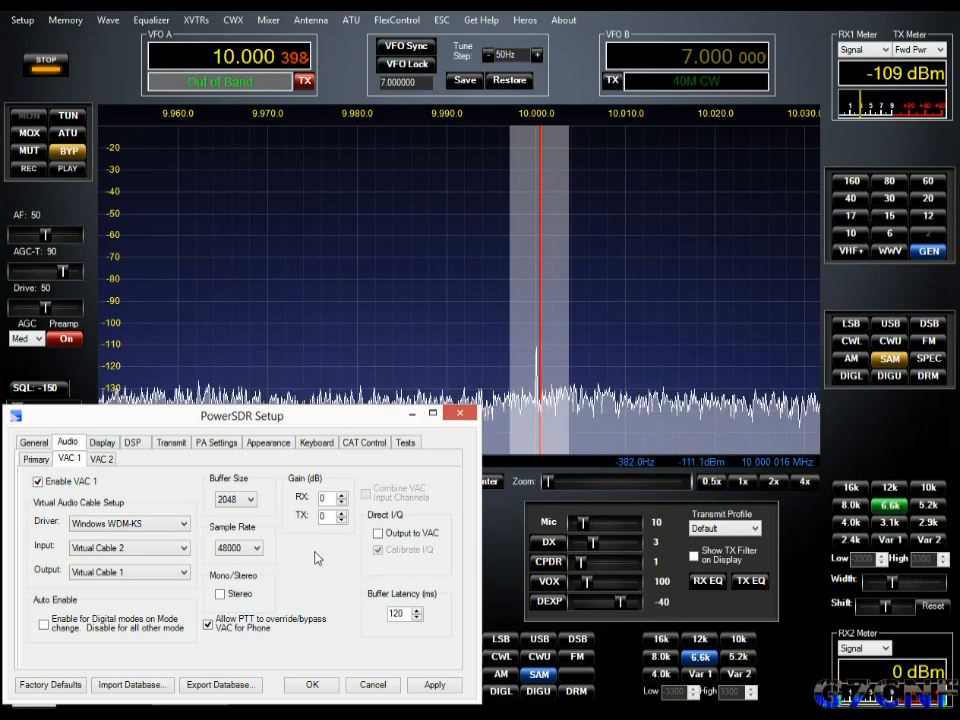
click(103, 461)
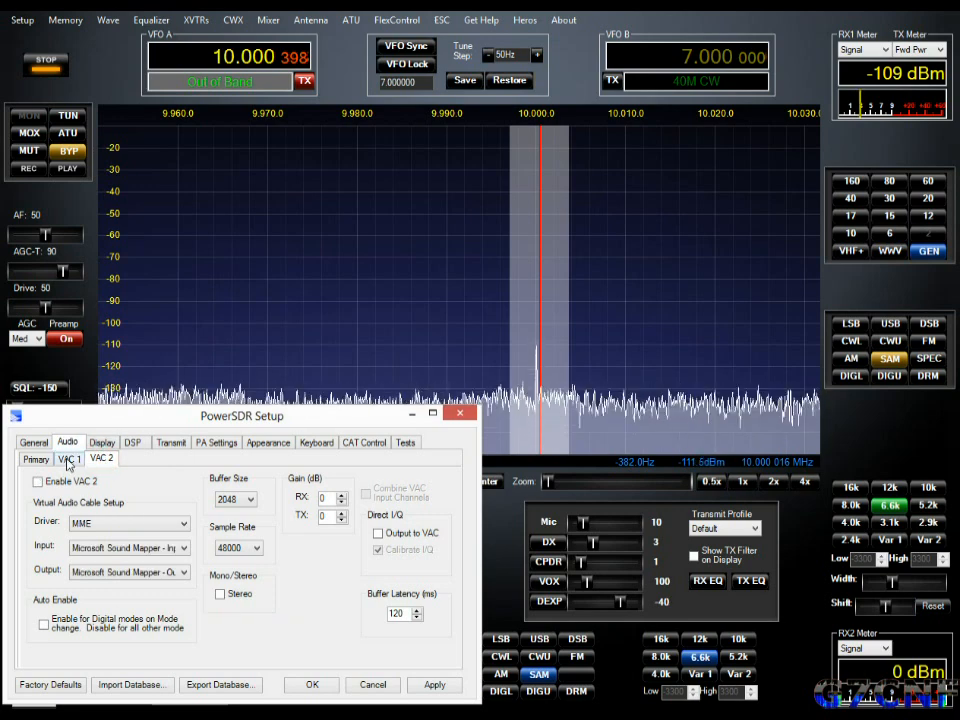
click(68, 461)
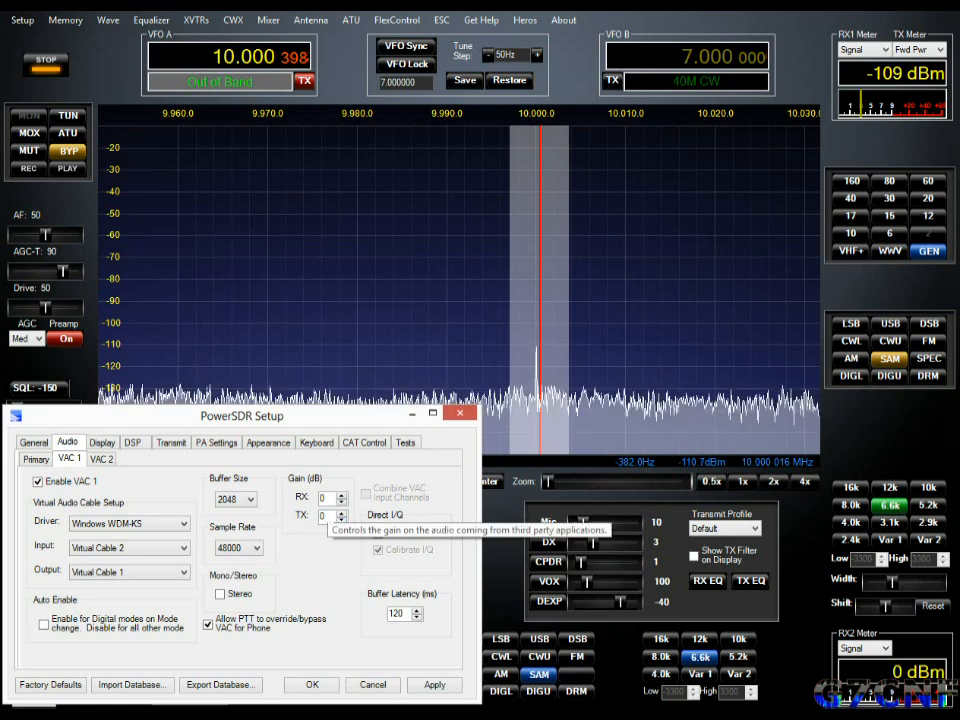
Set the VAC 1 TX gain to -12 dB
click(329, 518)
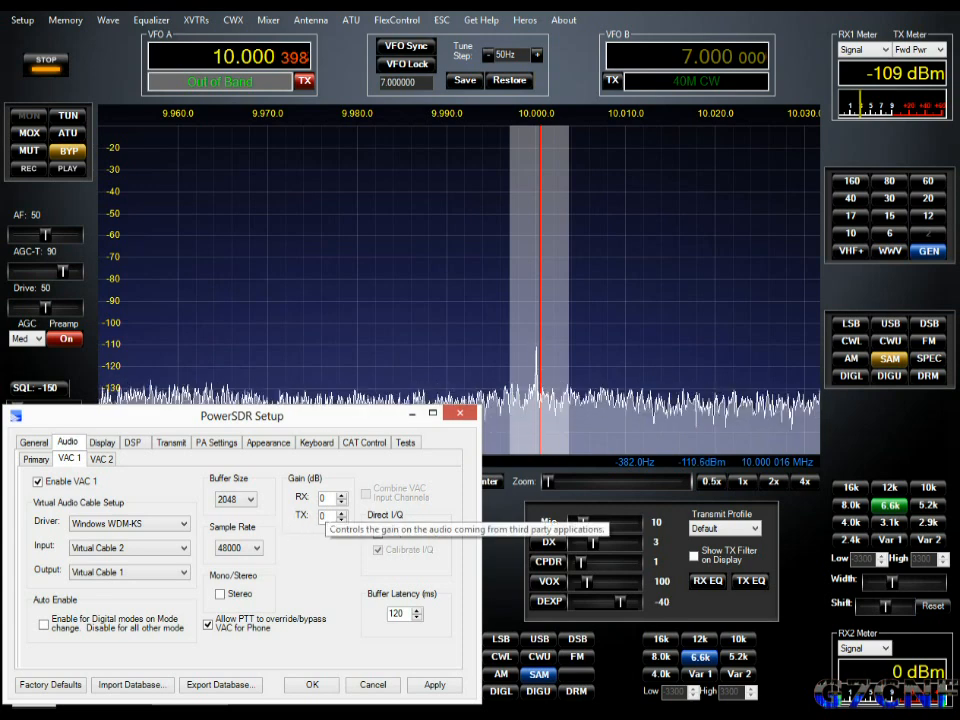
click(325, 517)
text(36)
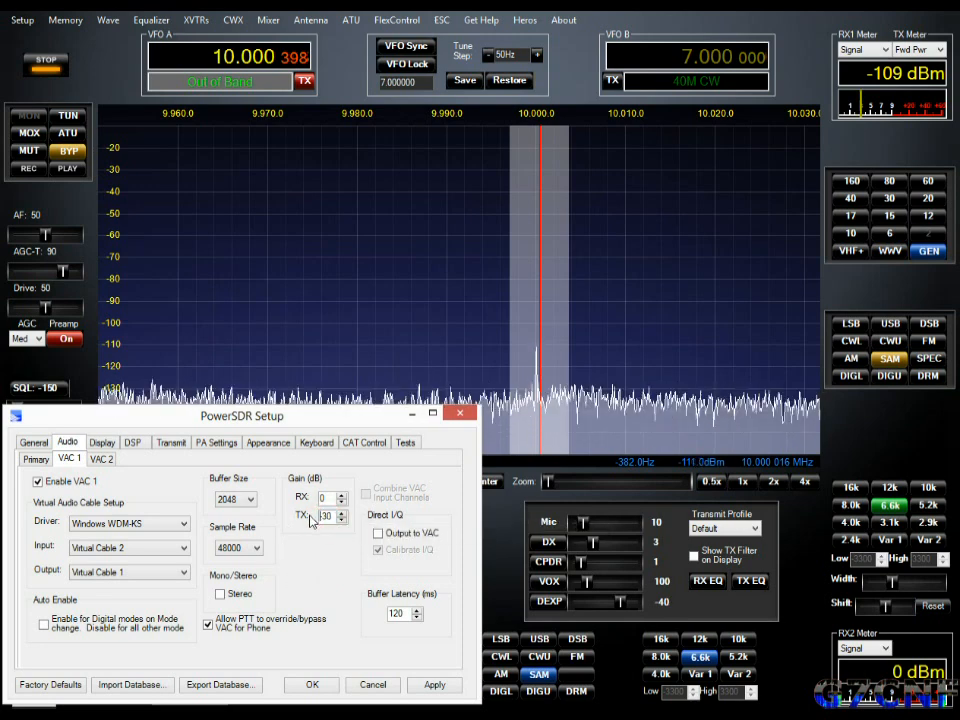
scroll(326, 516, up, 9)
scroll(326, 516, up, 6)
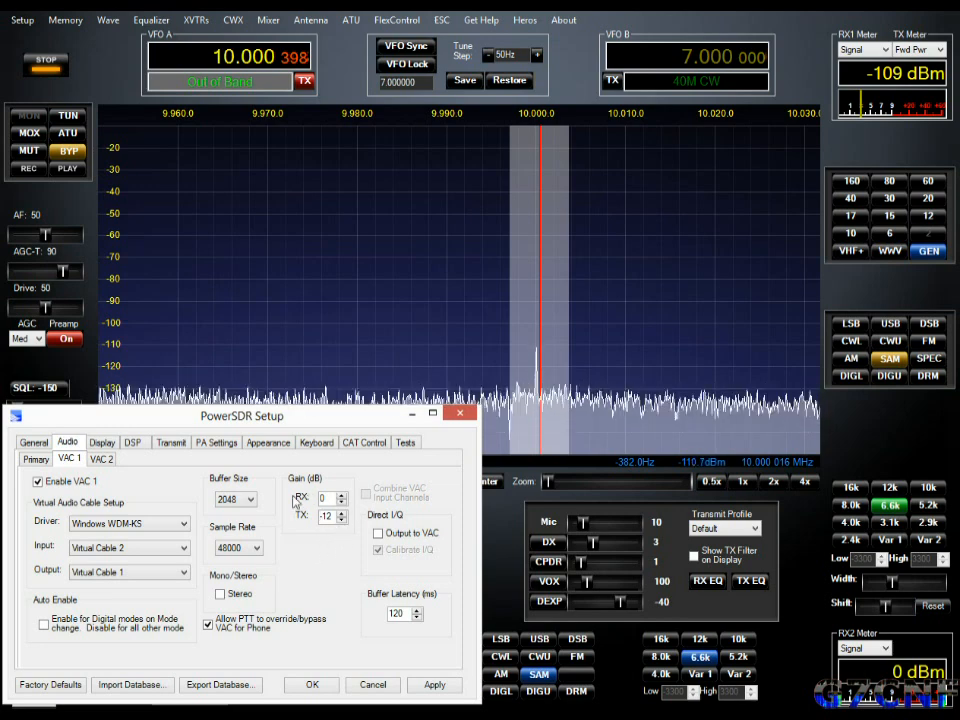
Try several maximum levels for the spectrum grid in the display setup, ending at -30
click(102, 442)
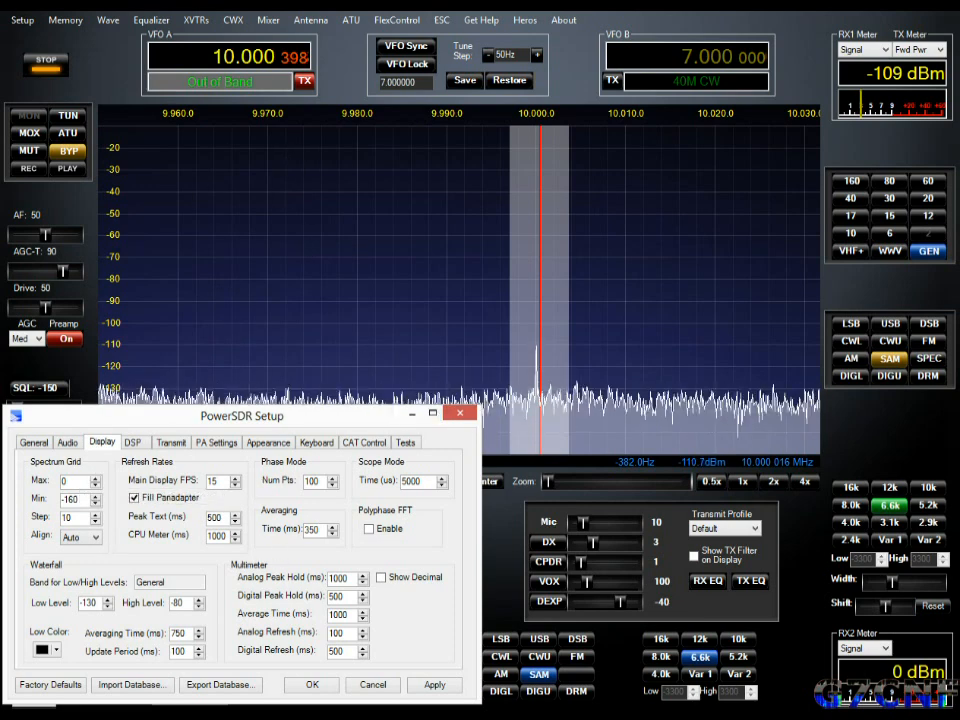
click(80, 479)
scroll(80, 479, down, 2)
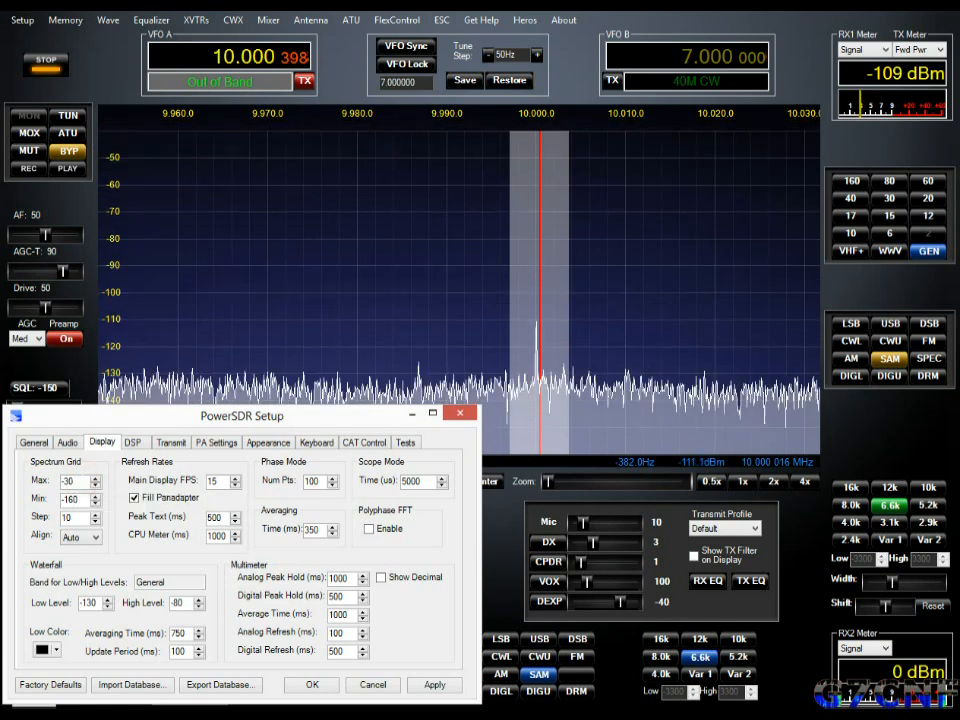
scroll(80, 479, down, 3)
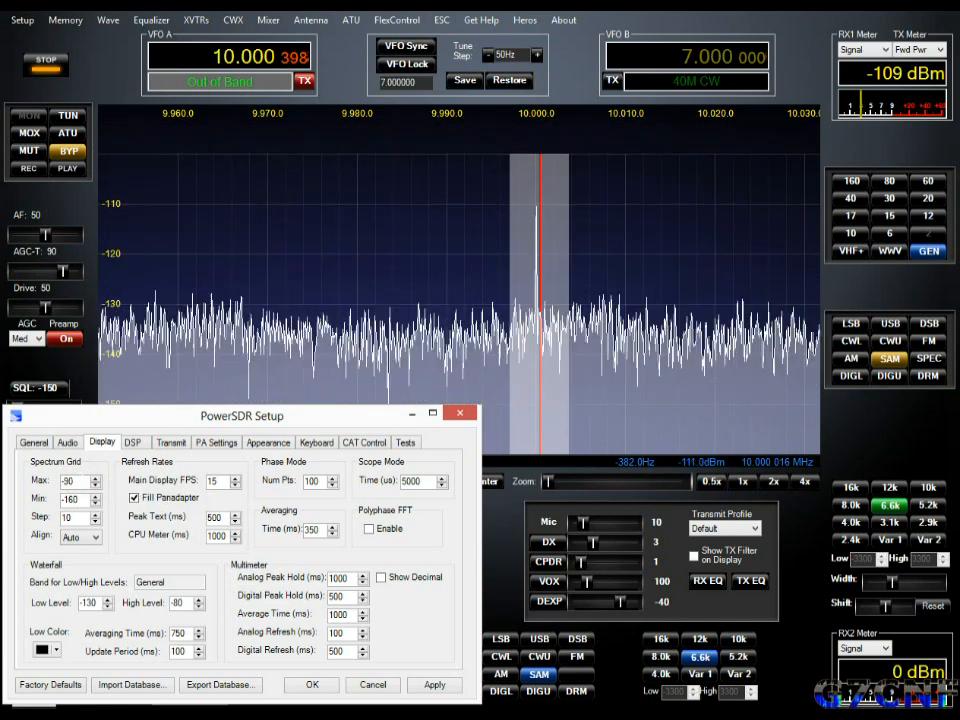
scroll(80, 479, down, 1)
scroll(80, 479, up, 6)
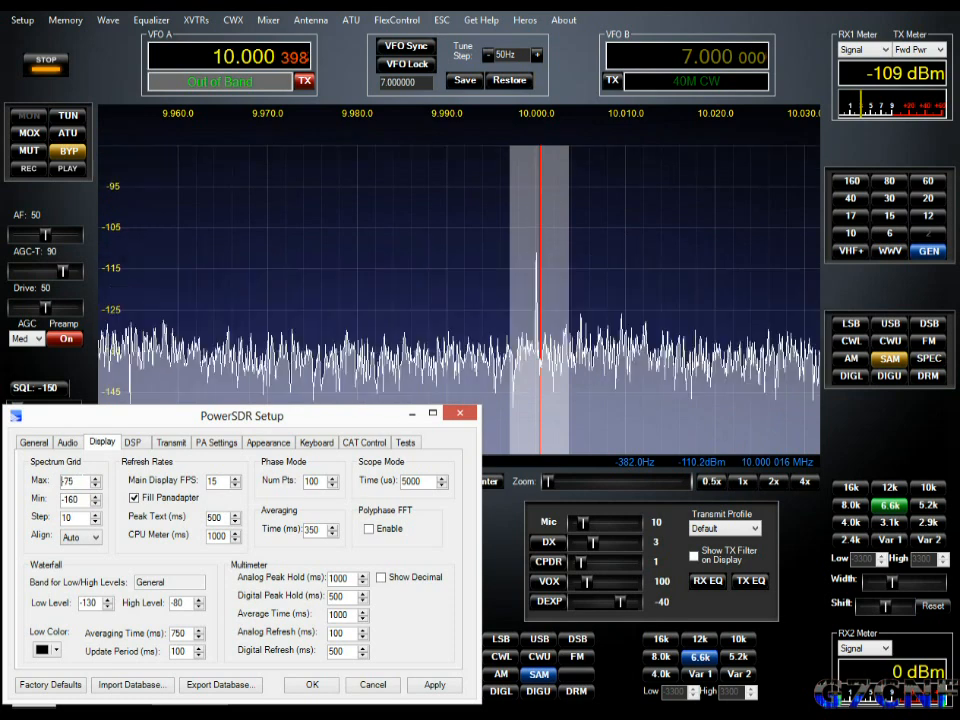
click(95, 478)
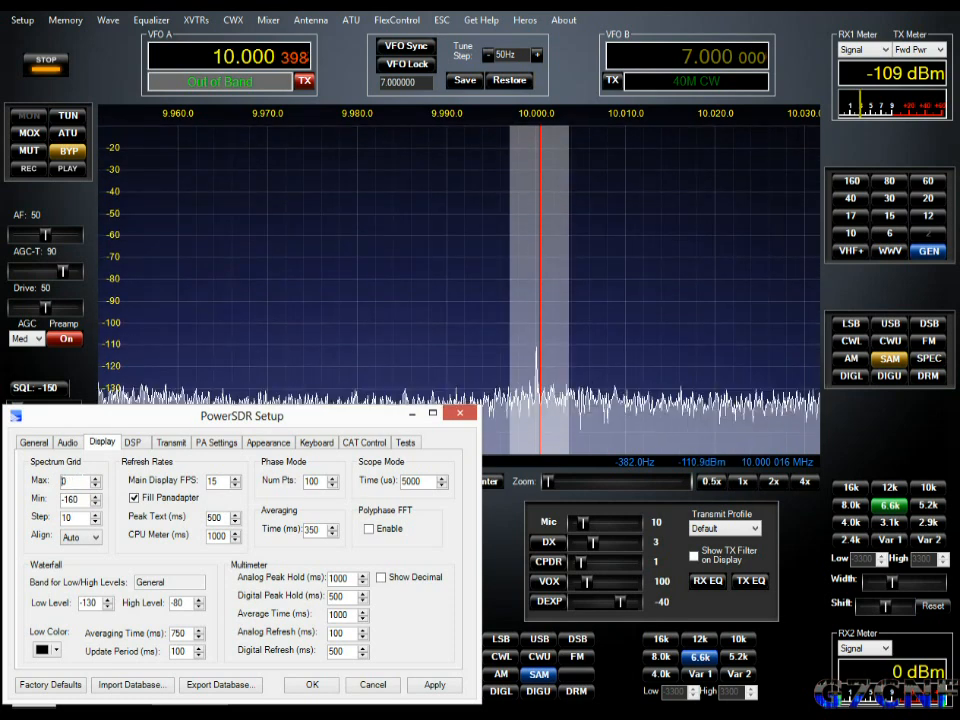
click(95, 485)
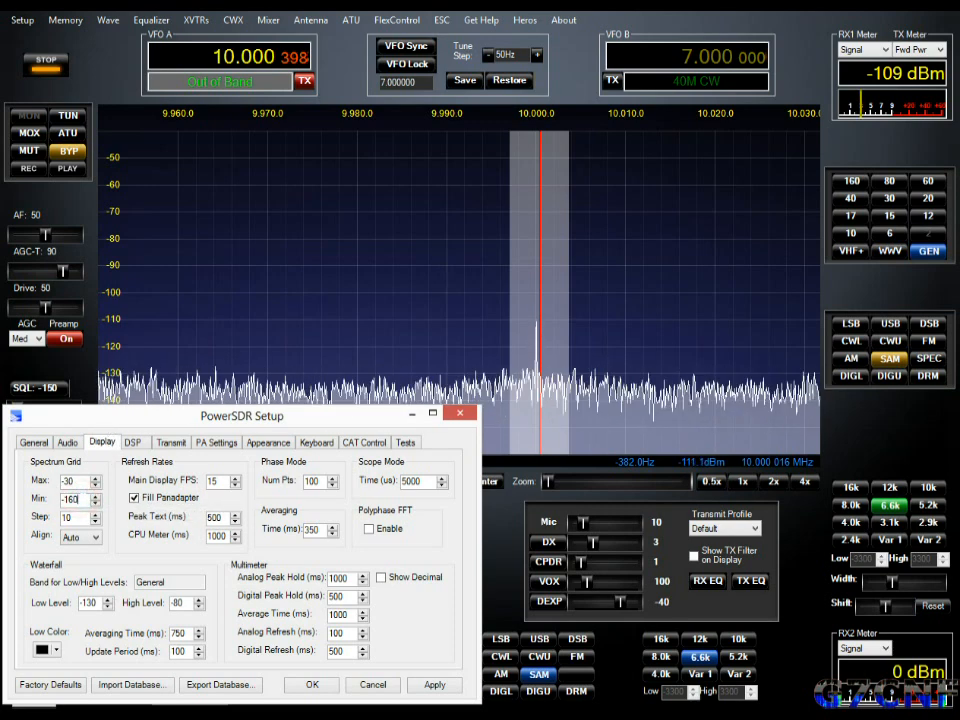
Try spectrum grid minimum levels of -145, -130 and -160
key(BackSpace)
key(BackSpace)
text(45)
key(Return)
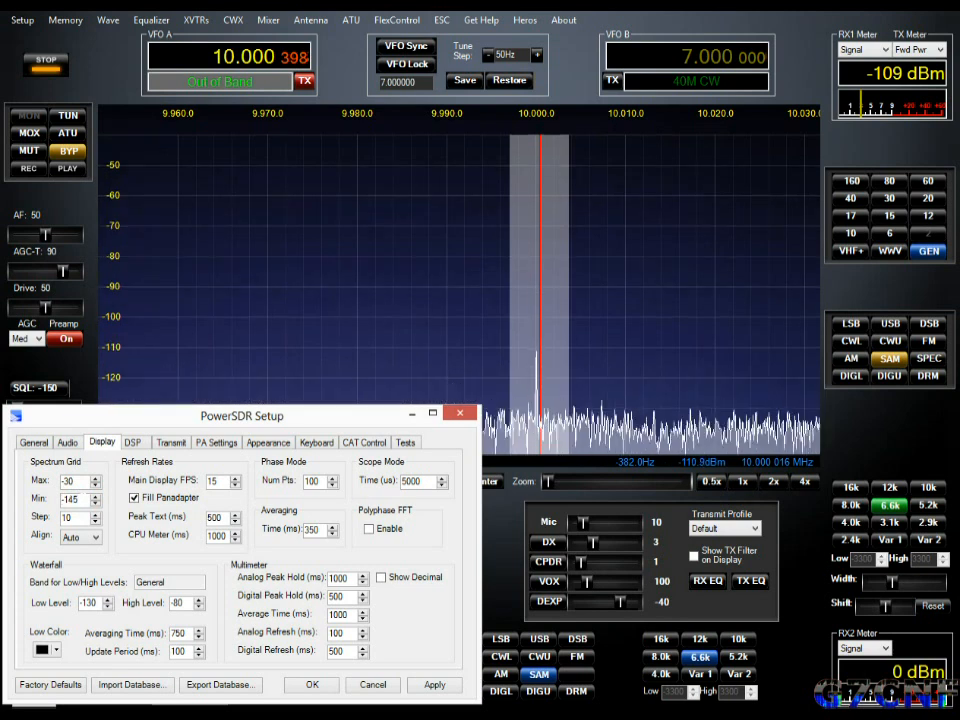
scroll(77, 499, down, 5)
scroll(62, 499, up, 5)
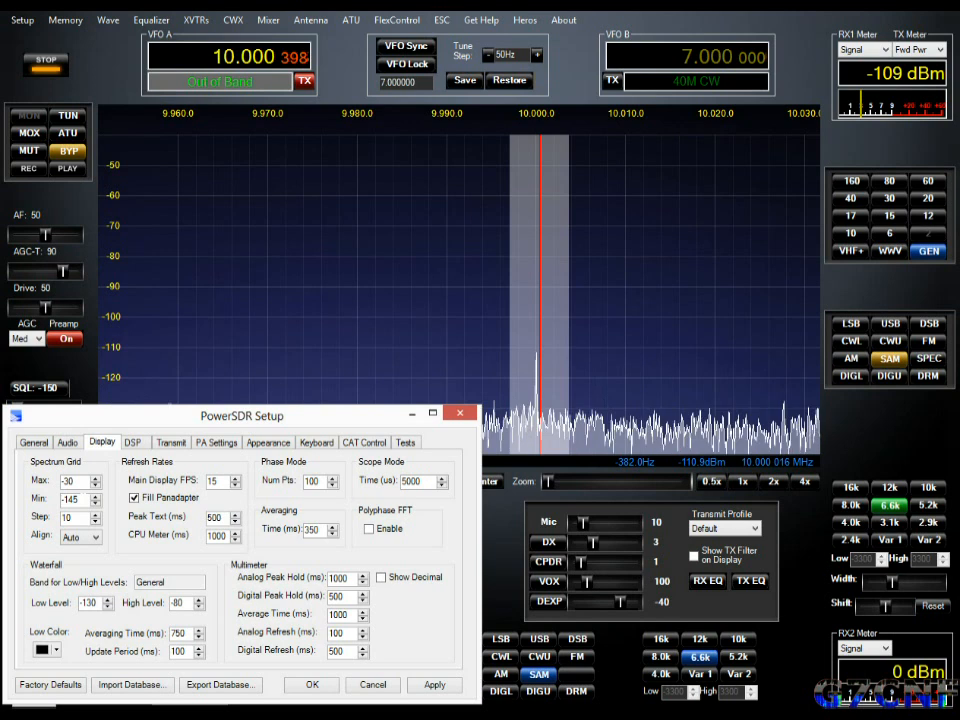
scroll(68, 499, up, 5)
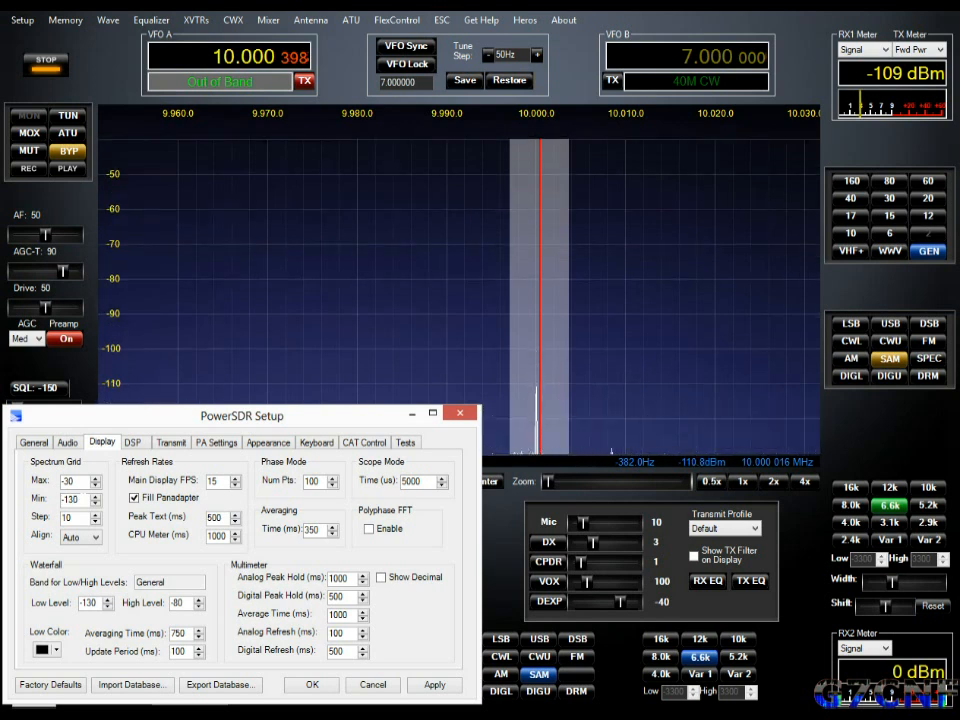
scroll(62, 499, down, 5)
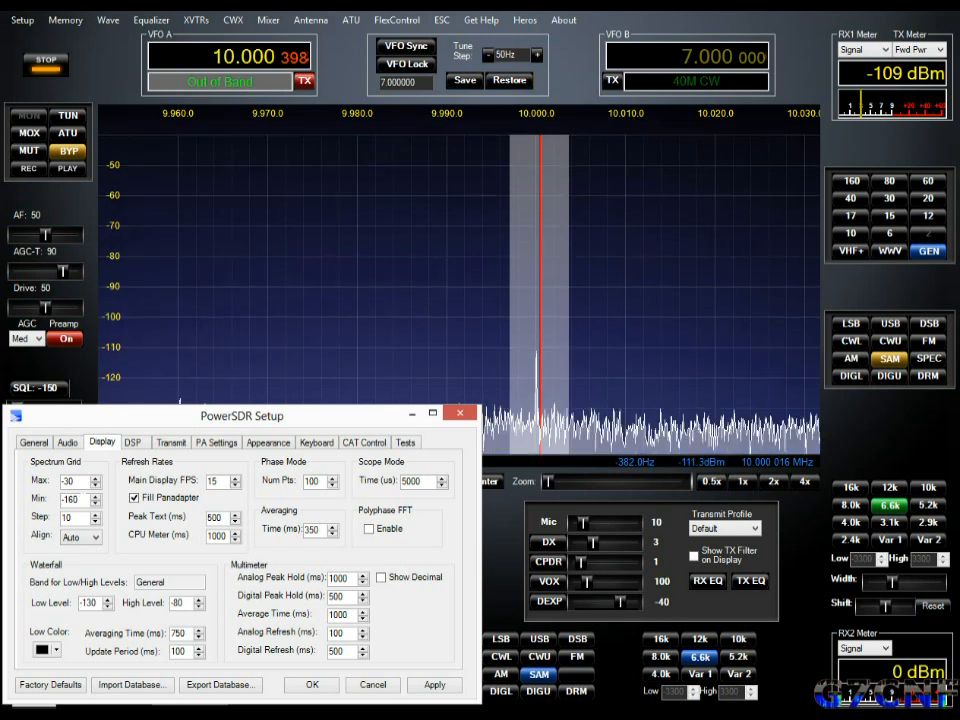
Set the spectrum grid minimum to -150 and its maximum to 0, and check the label alignment choices
click(94, 503)
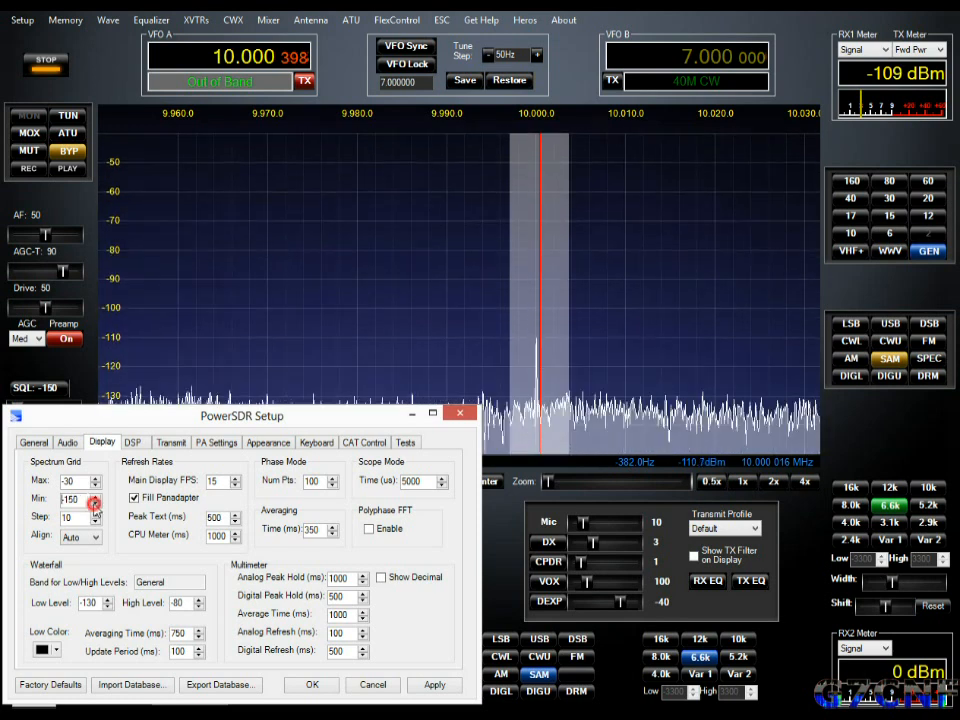
text(0)
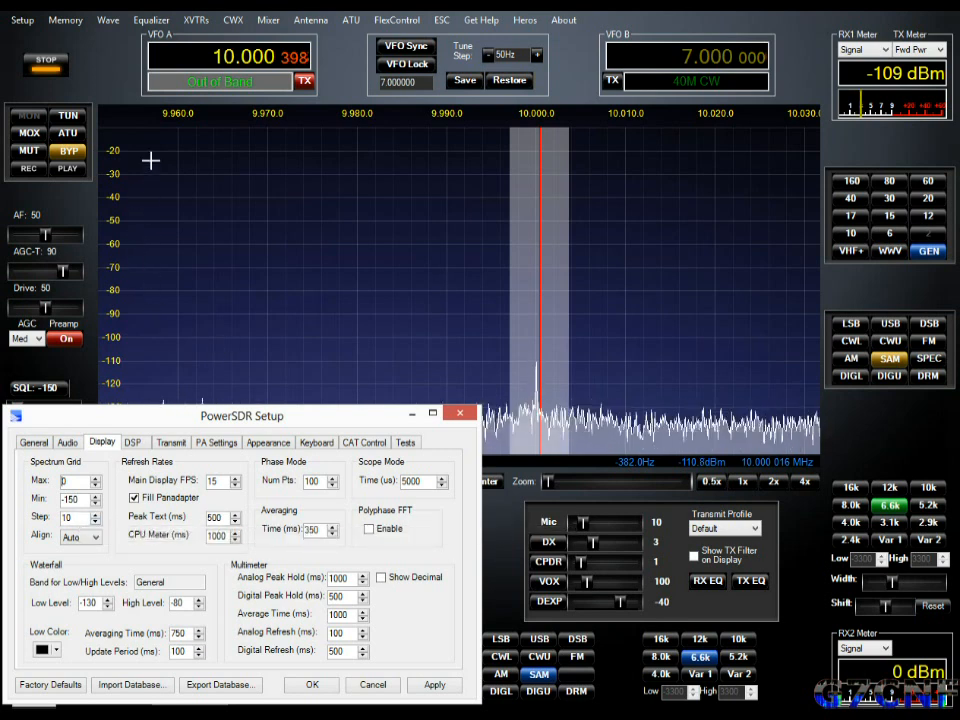
click(96, 541)
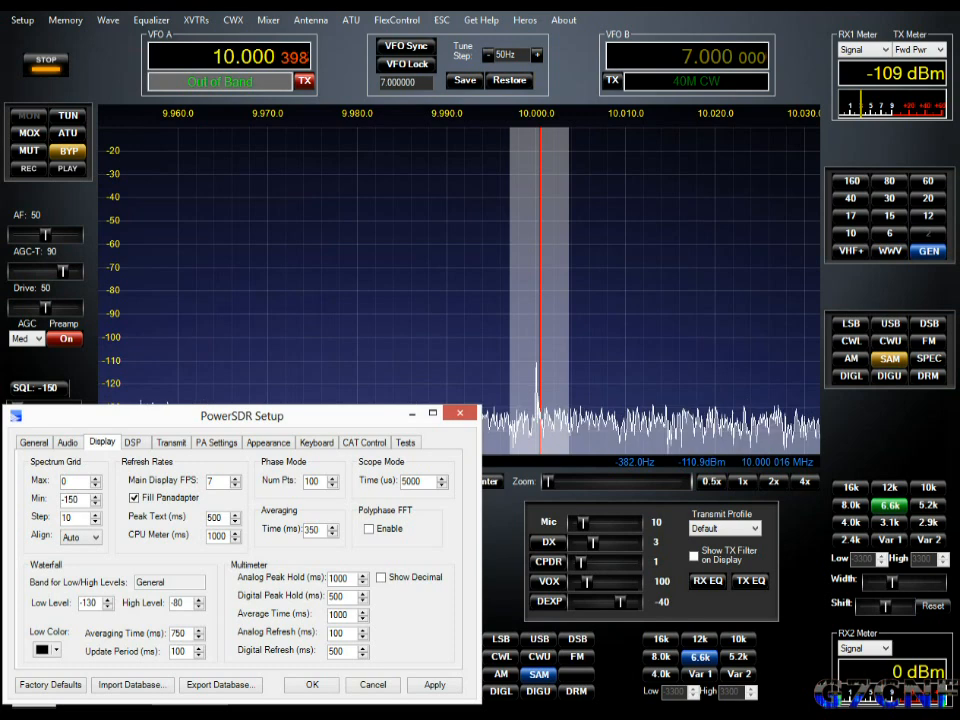
With the setup dialog moved clear of the signal trace, set the main display FPS to 50 and turn off Fill Panadapter
drag(205, 424, 299, 119)
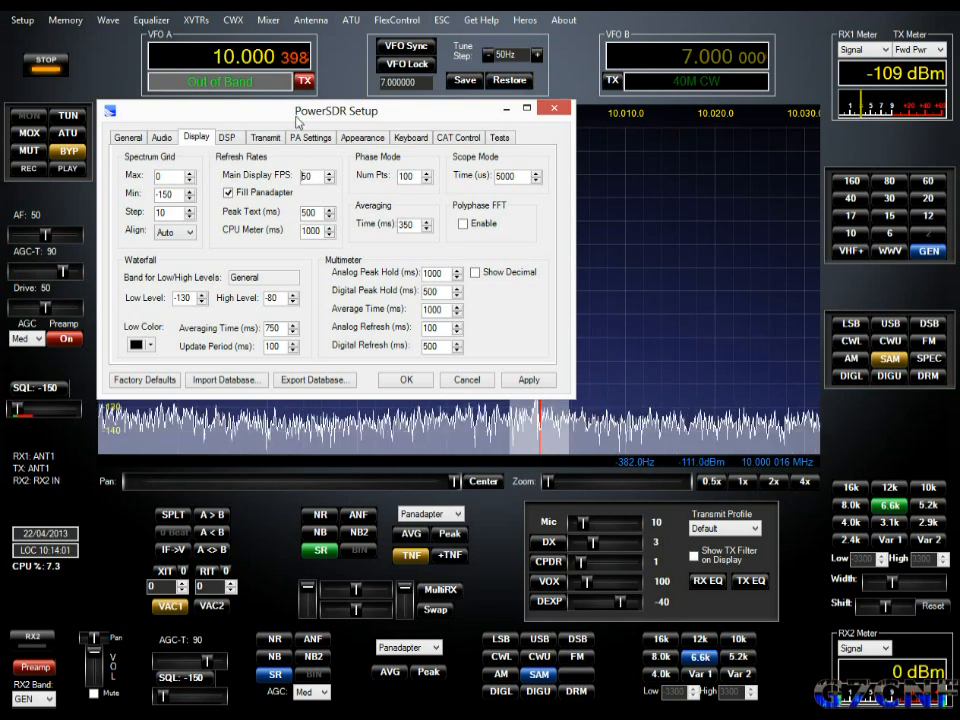
mouse_move(311, 120)
mouse_down()
mouse_move(302, 39)
mouse_move(338, 103)
mouse_move(322, 103)
mouse_move(337, 84)
mouse_move(313, 102)
mouse_move(296, 87)
mouse_move(318, 108)
mouse_up()
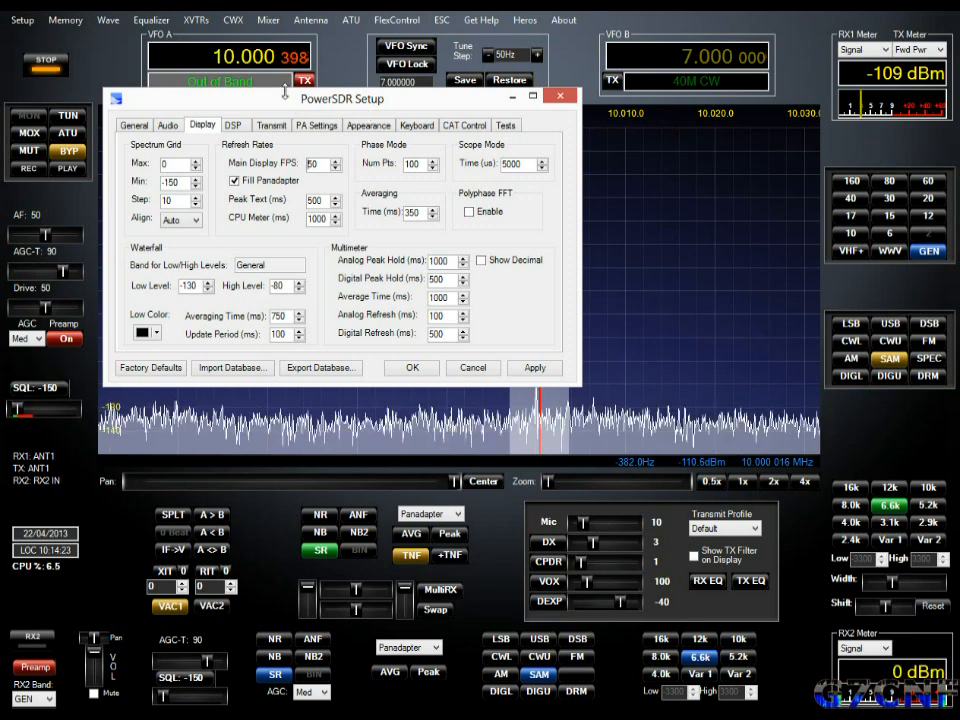
click(235, 182)
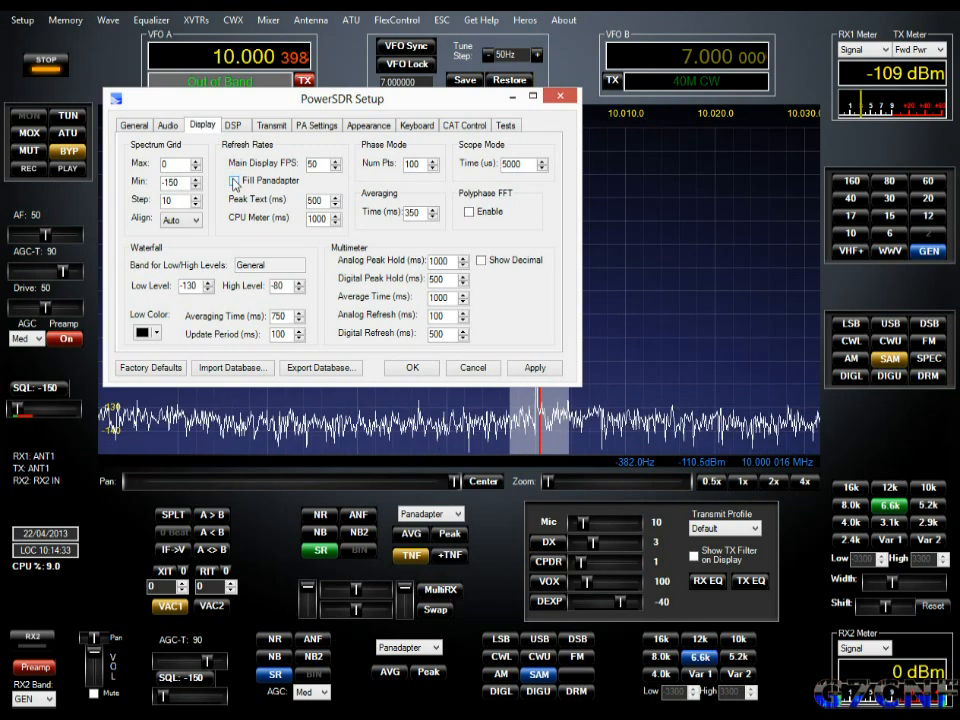
Turn Fill Panadapter back on and tune VFO A to 10.0 MHz
click(235, 182)
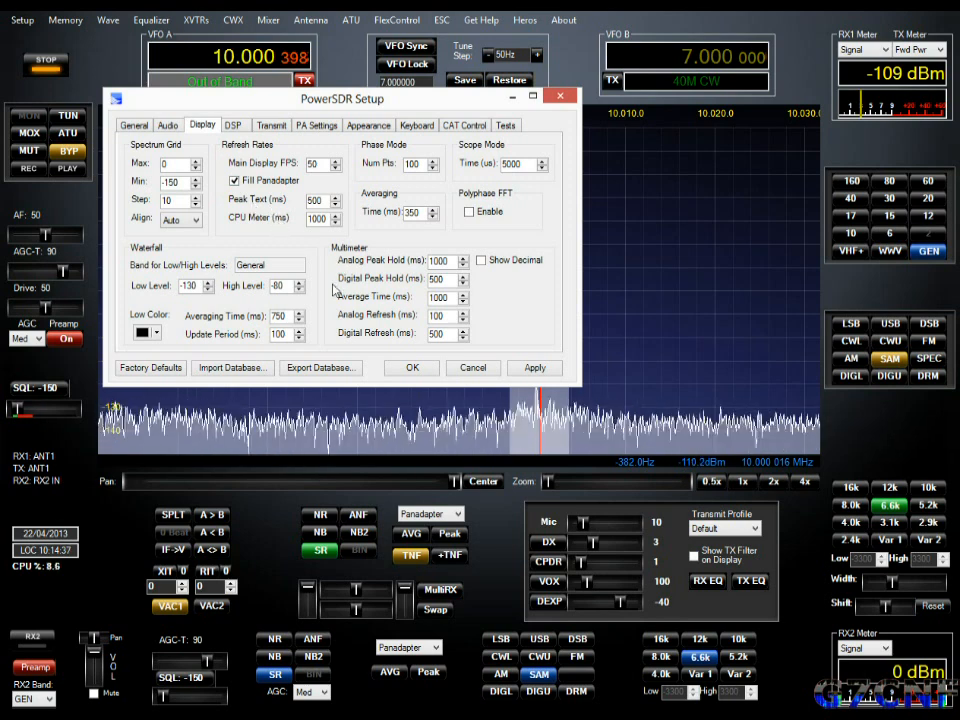
click(704, 465)
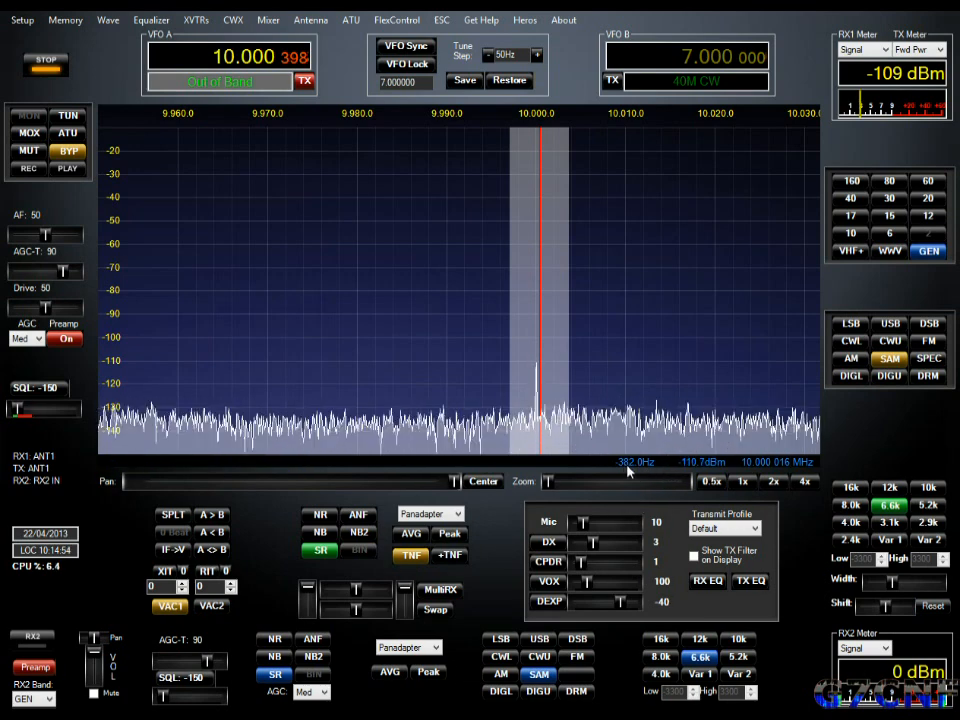
click(267, 62)
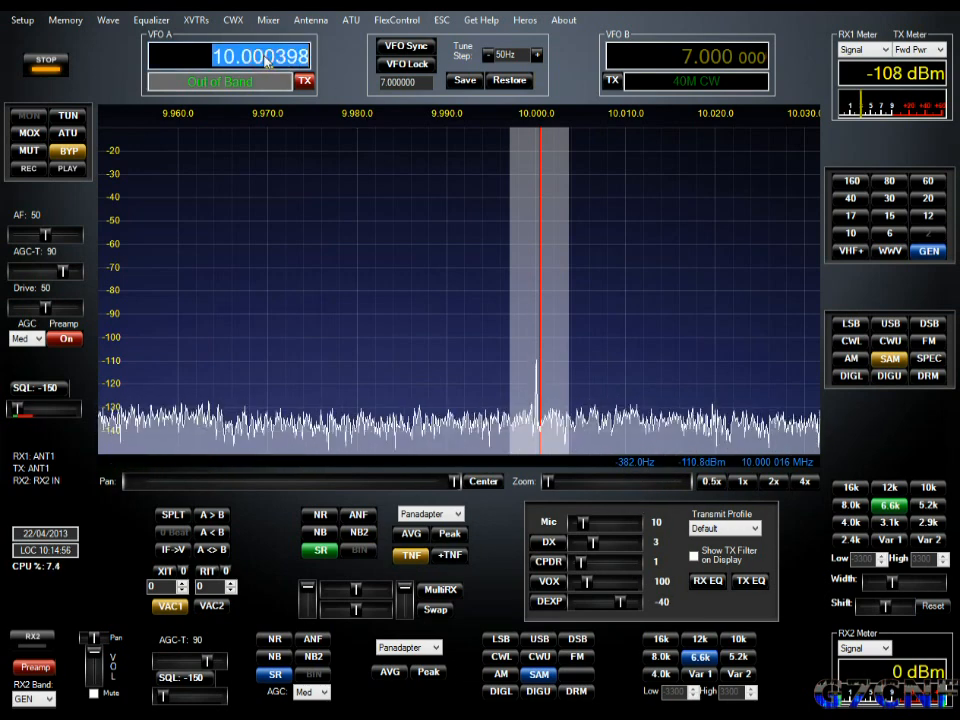
text(10.)
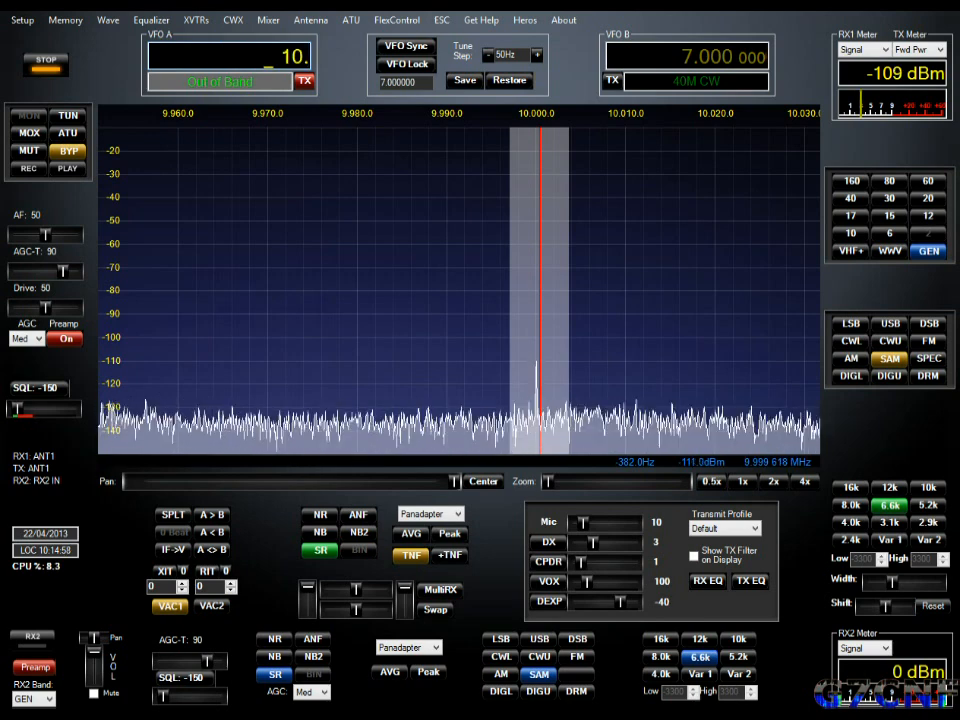
text(0)
key(Return)
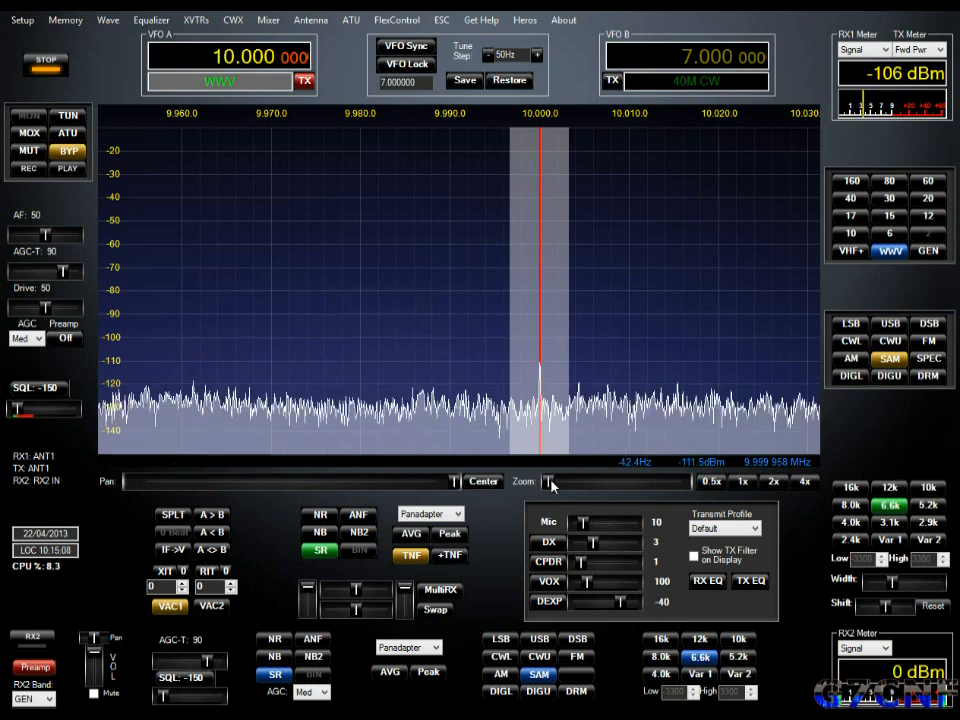
Zoom the panadapter in on the 10 MHz signal, using the 4x preset and closer magnification, and zoom back out to the wide span
drag(569, 485, 628, 484)
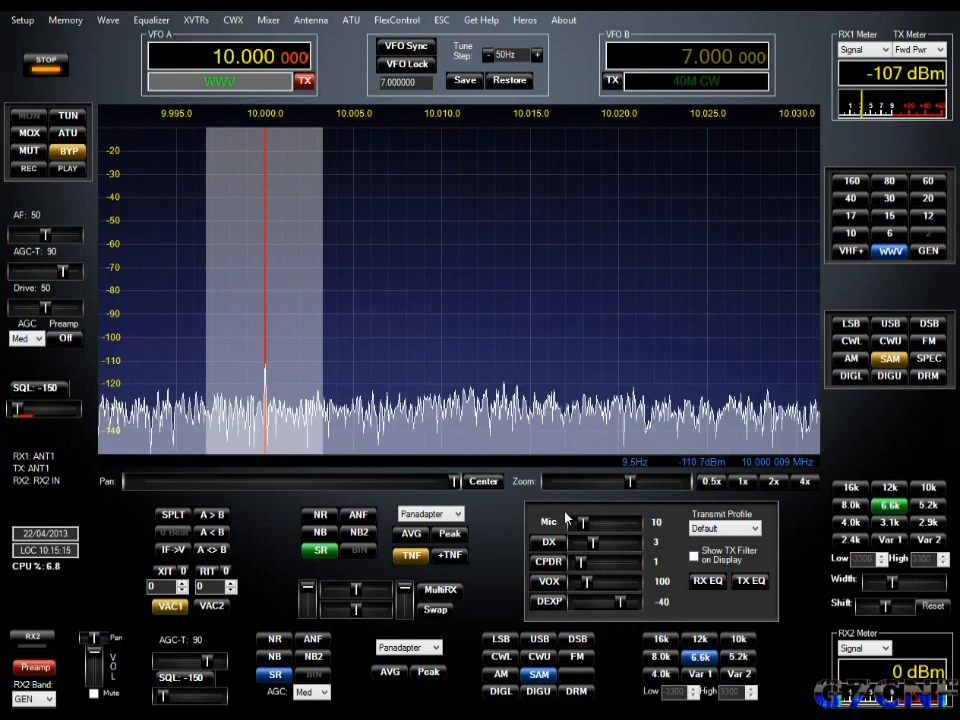
click(805, 481)
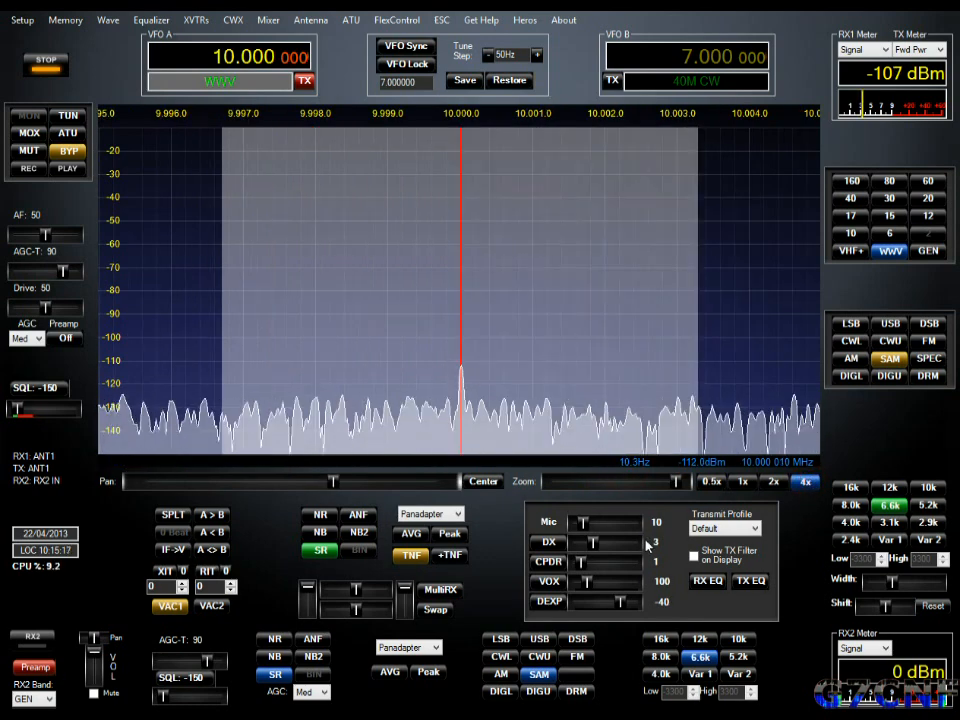
drag(677, 482, 700, 482)
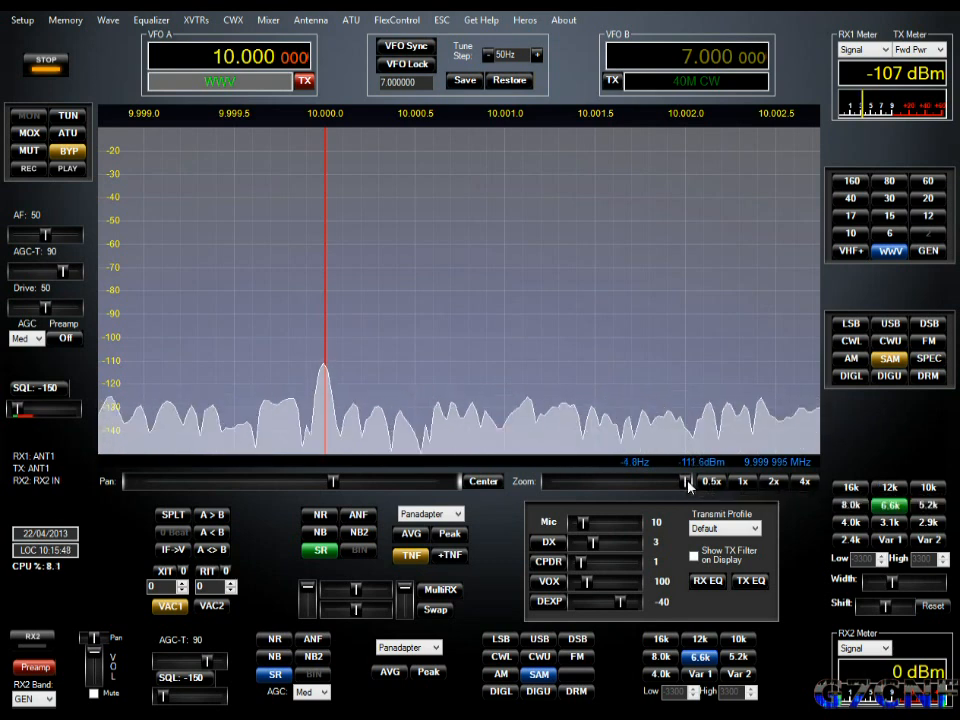
click(688, 483)
drag(688, 483, 552, 483)
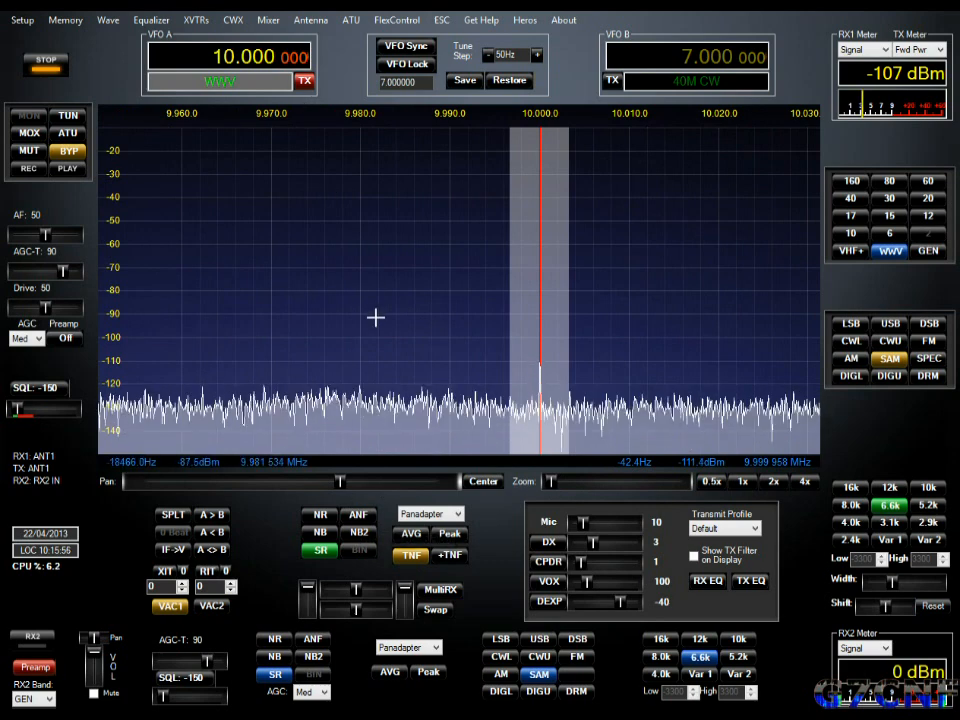
Check the refresh rate and phase mode settings in the display setup, and preview the Phase display mode on the main receiver
click(18, 21)
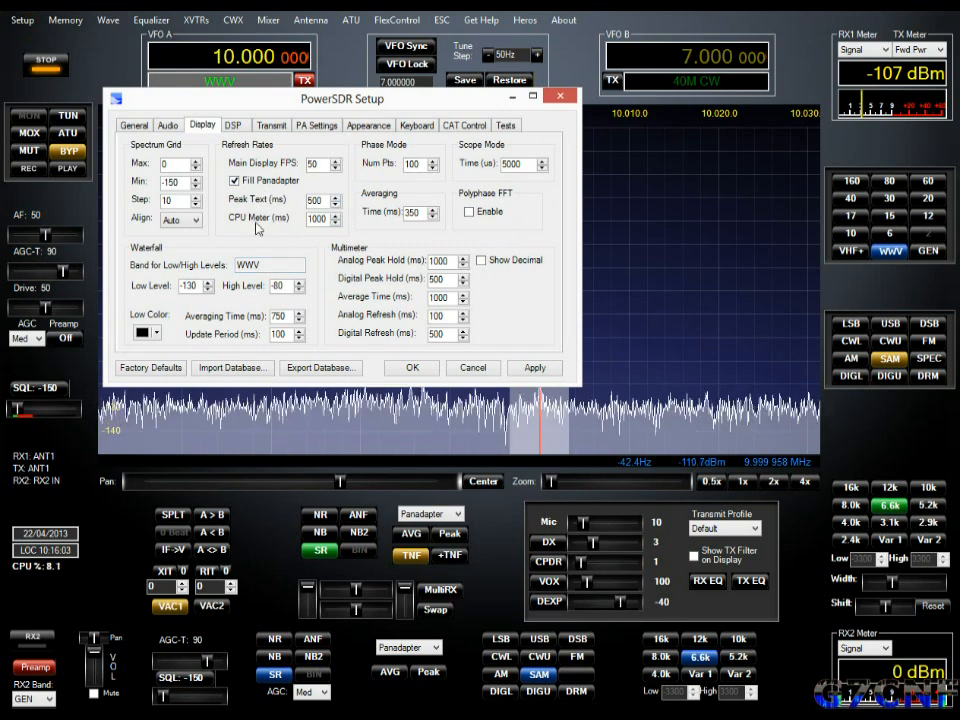
click(45, 577)
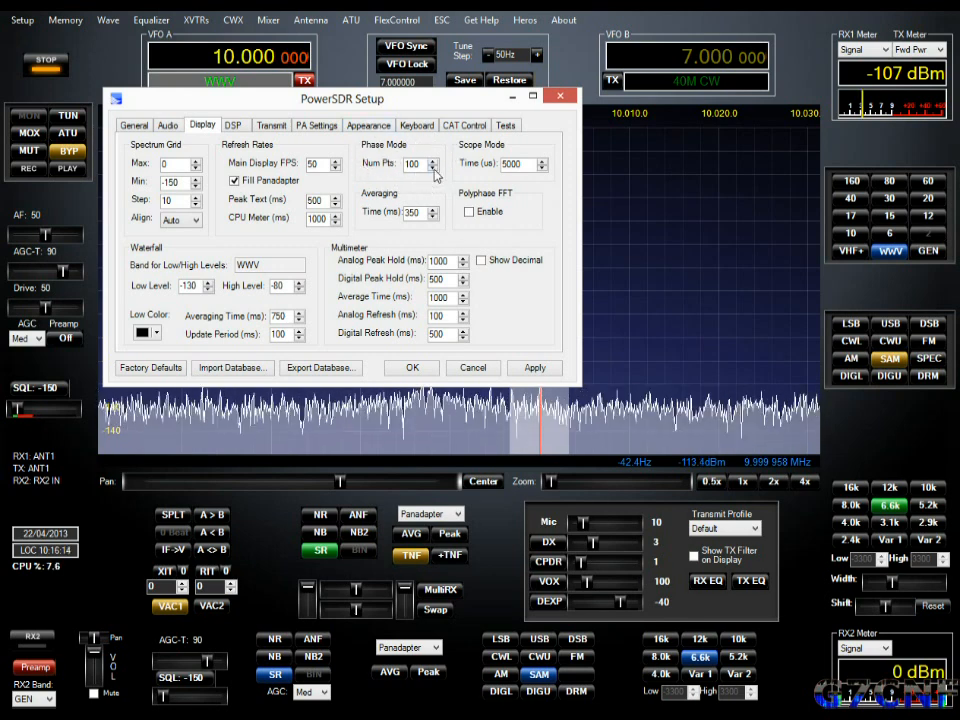
click(456, 511)
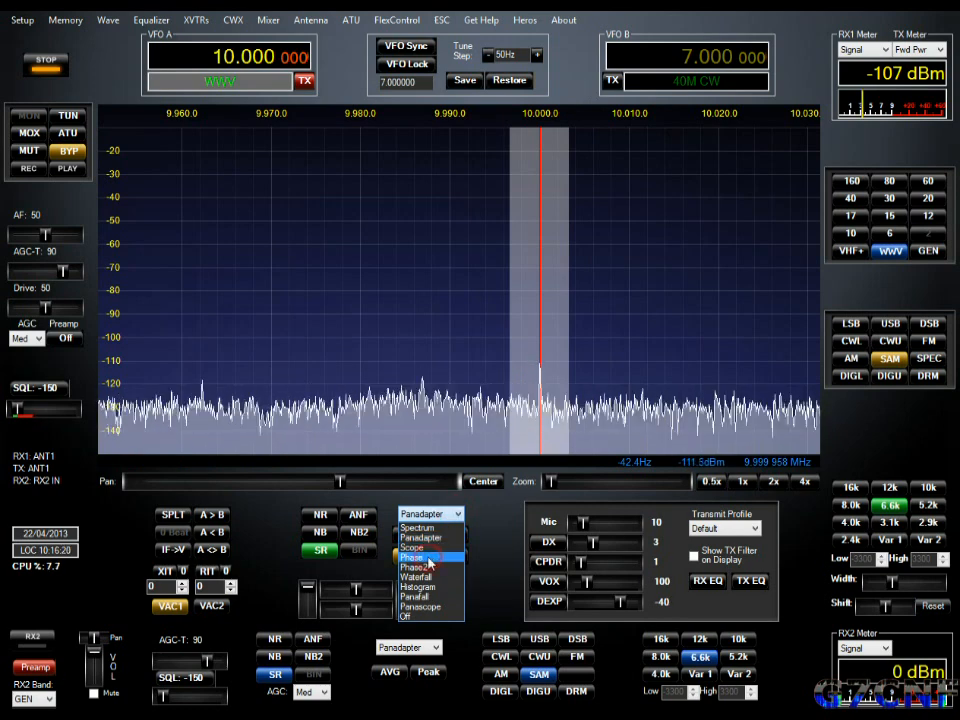
click(428, 558)
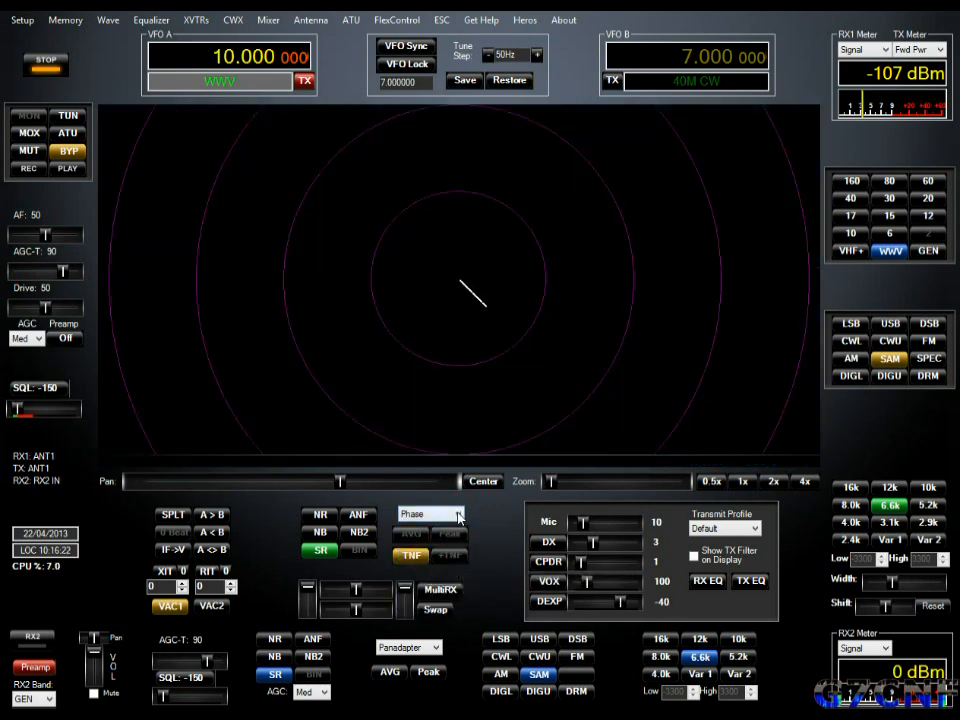
Preview the main receiver's signal in the Spectrum, Panadapter and Scope display modes
click(459, 515)
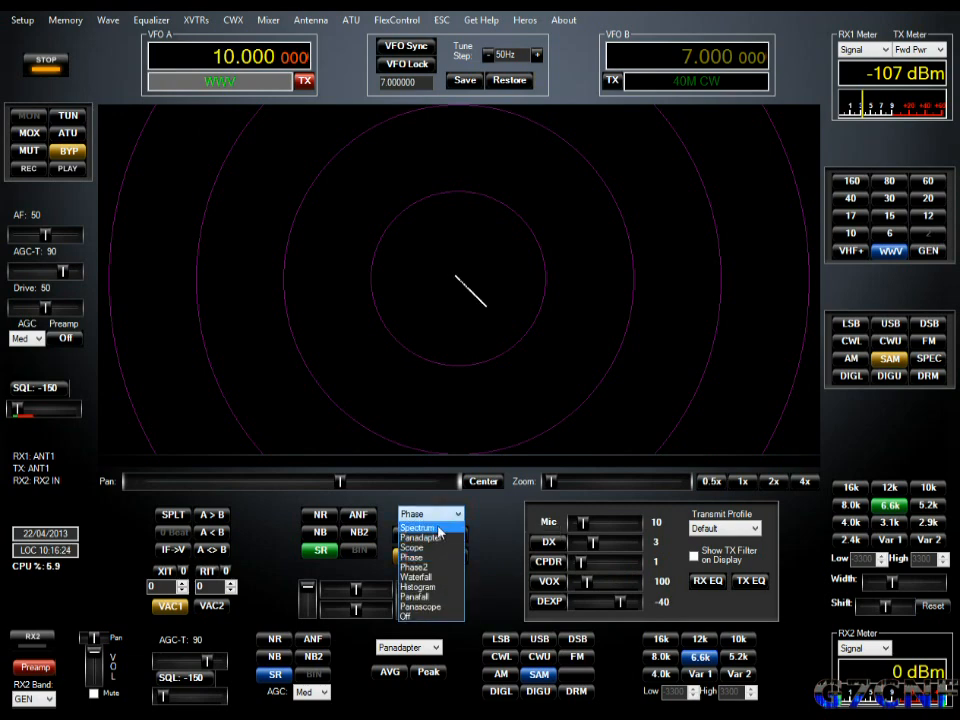
click(438, 528)
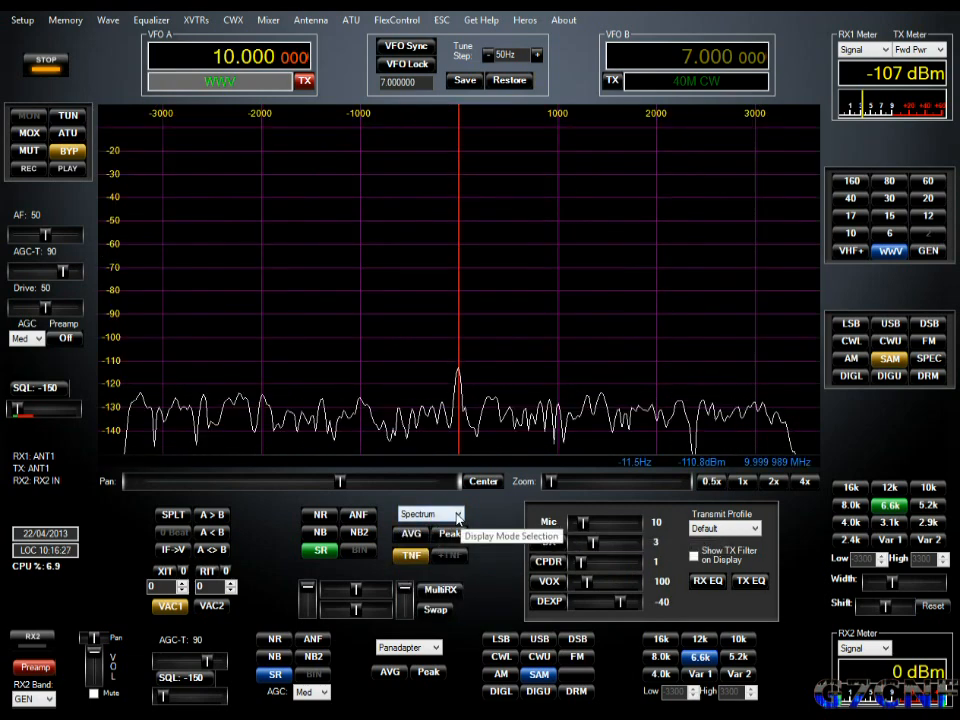
click(459, 515)
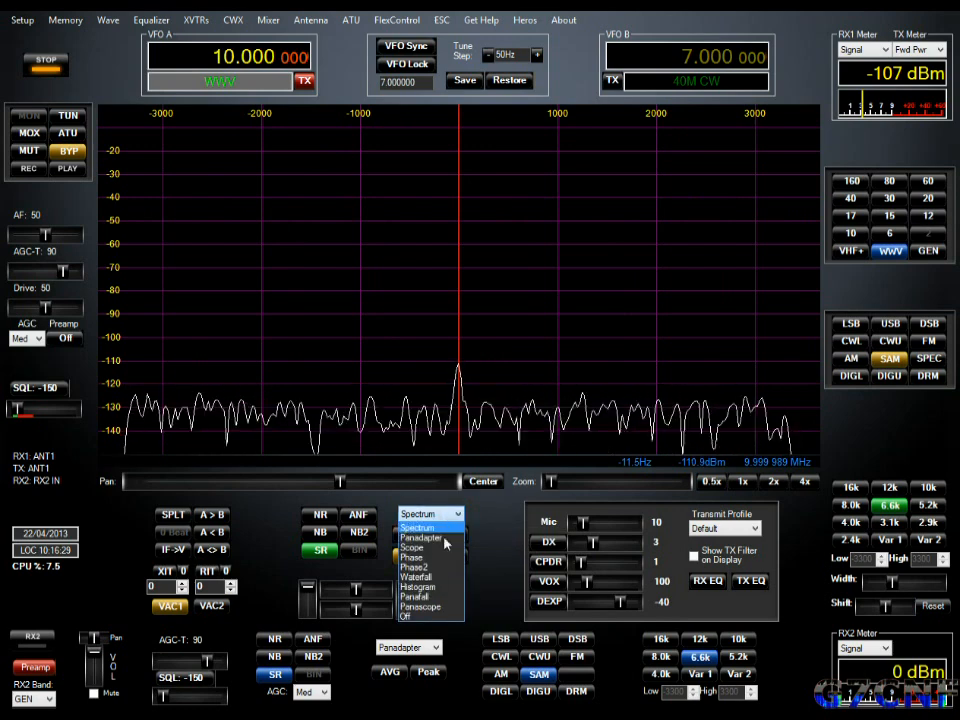
click(440, 540)
click(461, 515)
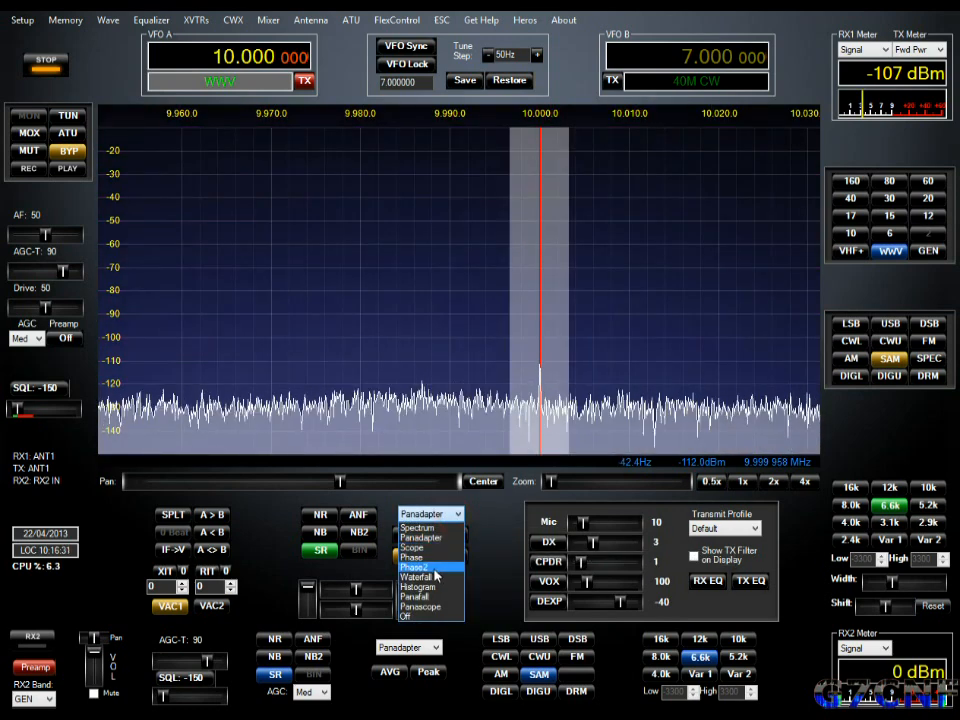
click(420, 547)
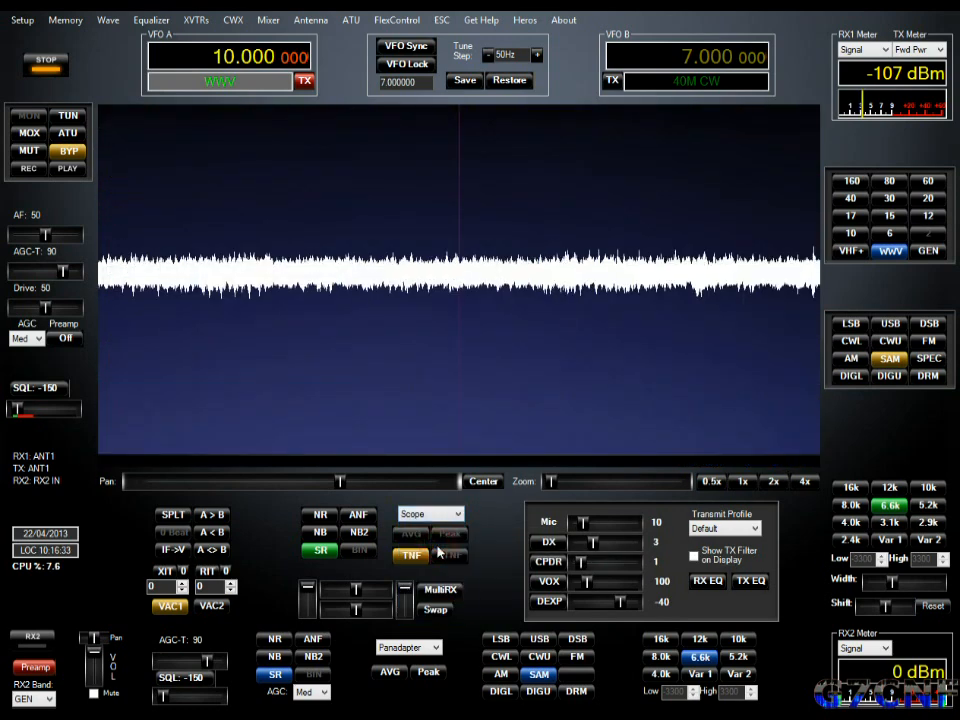
Preview the main receiver's signal in the Phase2 and Waterfall display modes
click(459, 514)
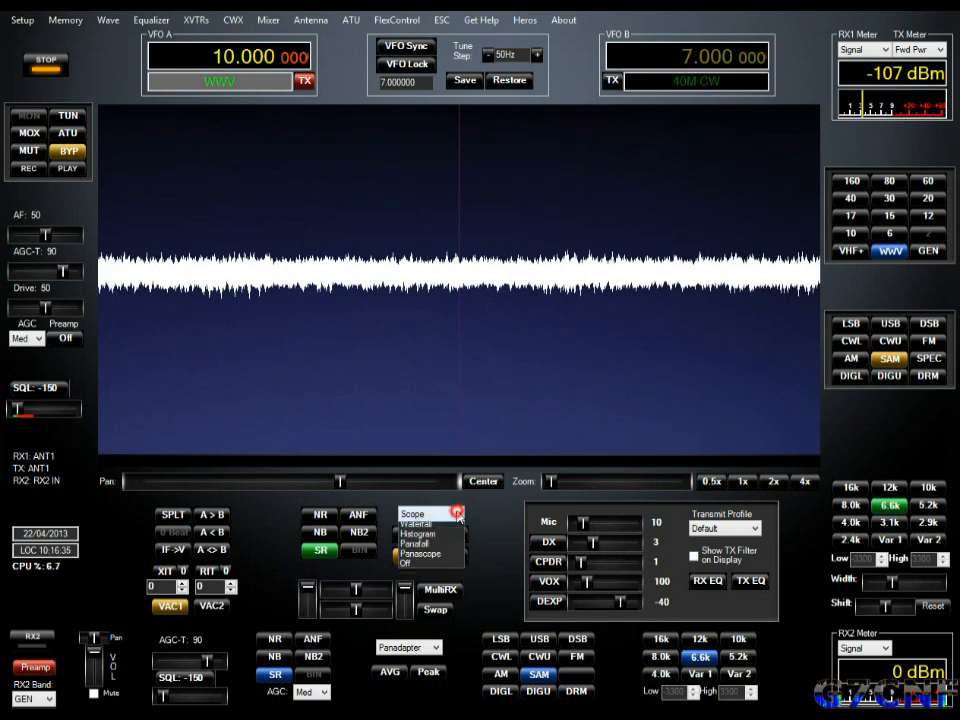
click(432, 567)
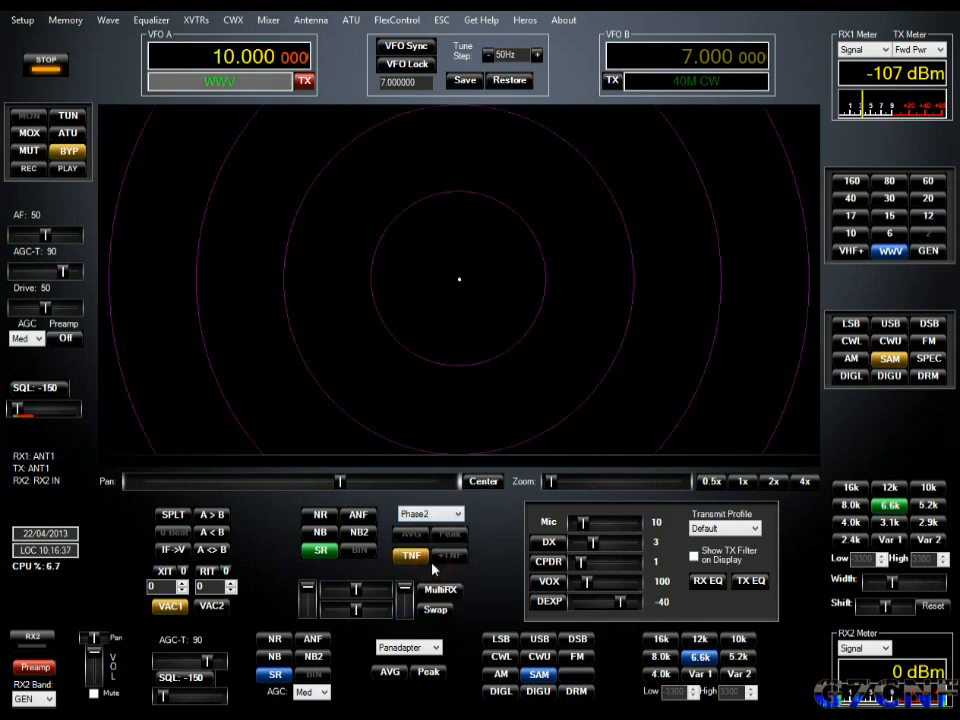
click(457, 516)
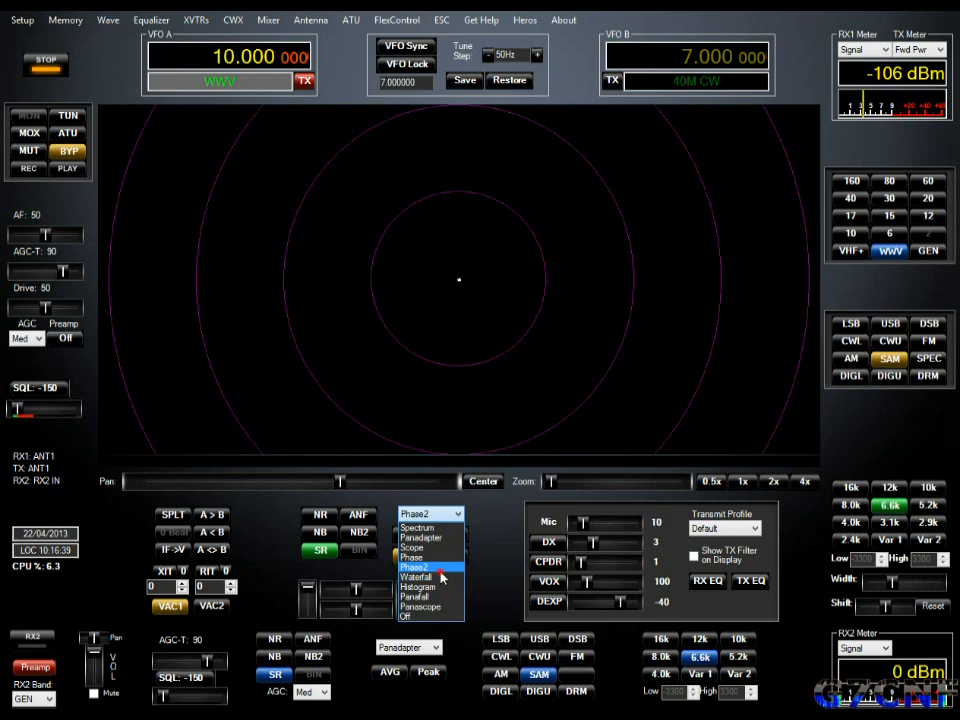
click(440, 577)
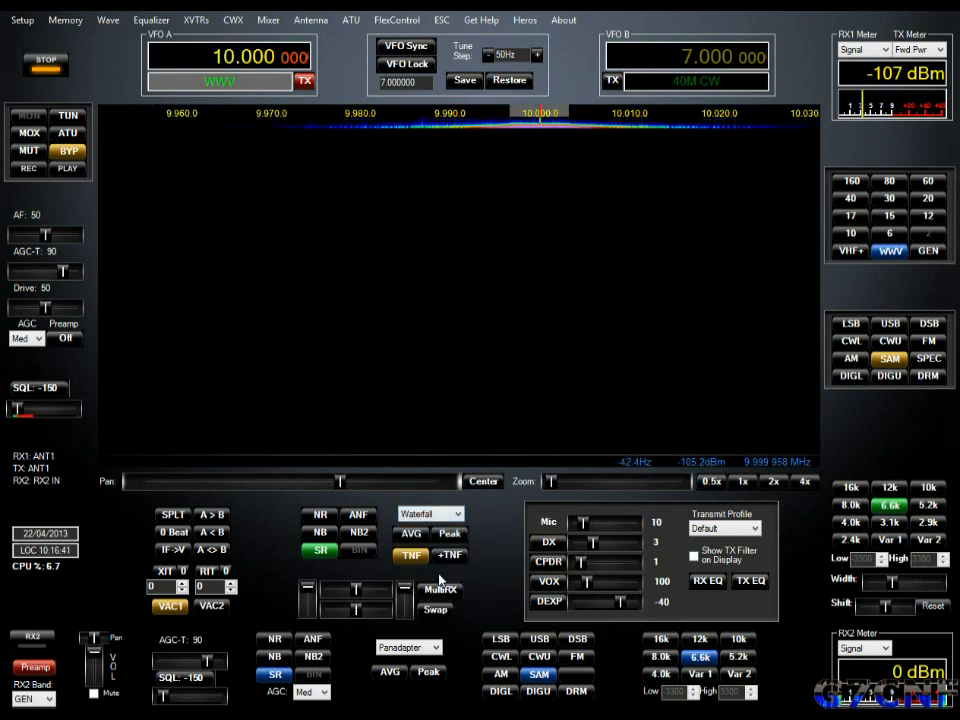
Preview the main receiver's signal in the Histogram and Panafall display modes
click(456, 520)
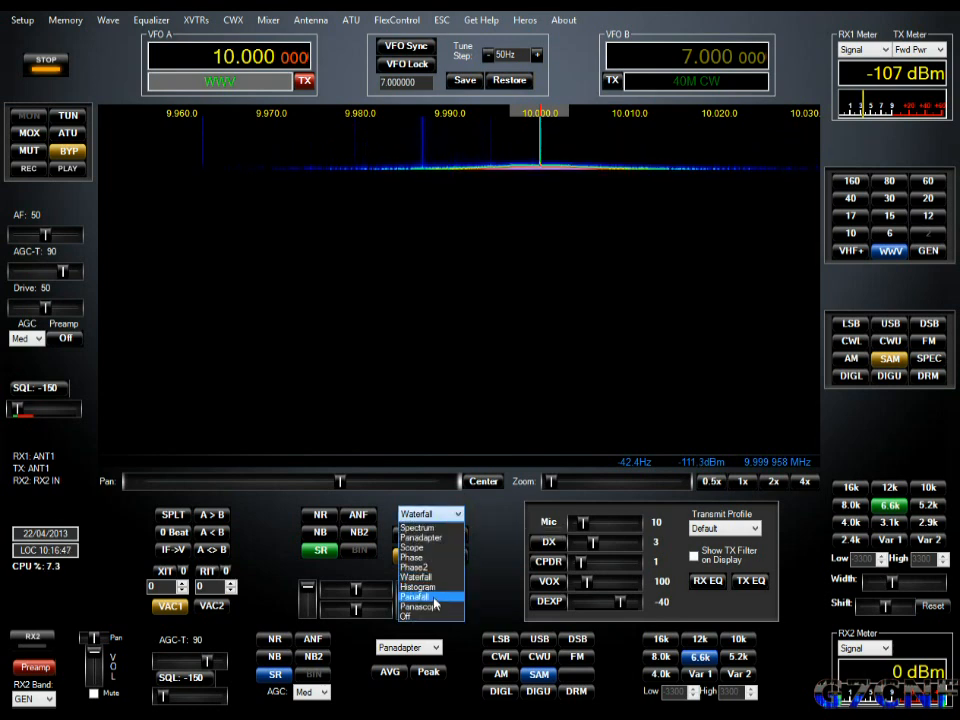
click(422, 591)
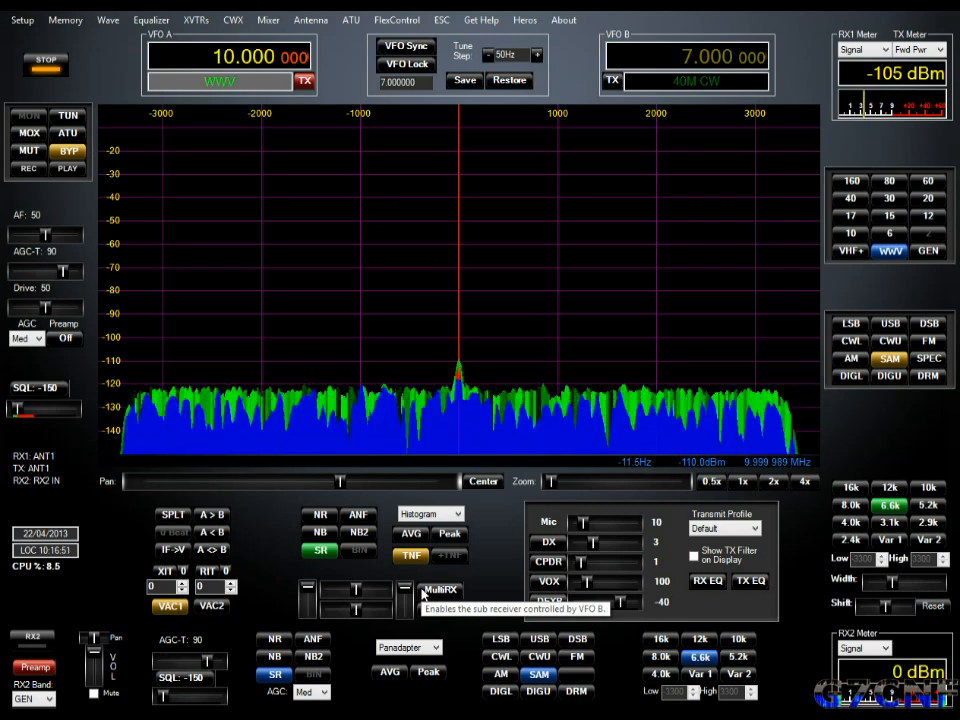
click(422, 594)
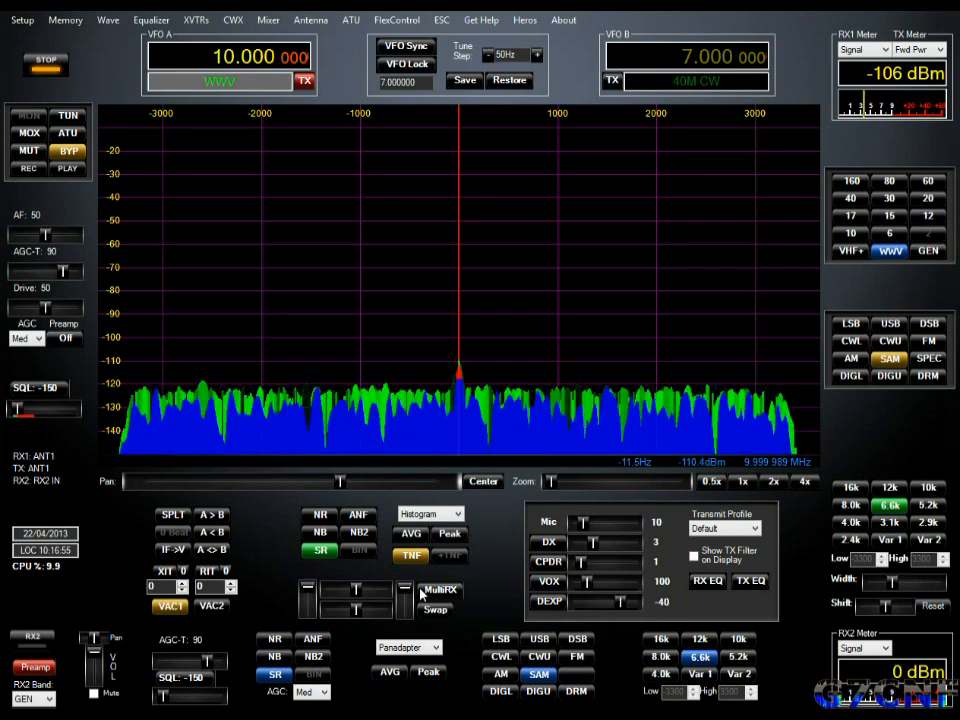
click(457, 513)
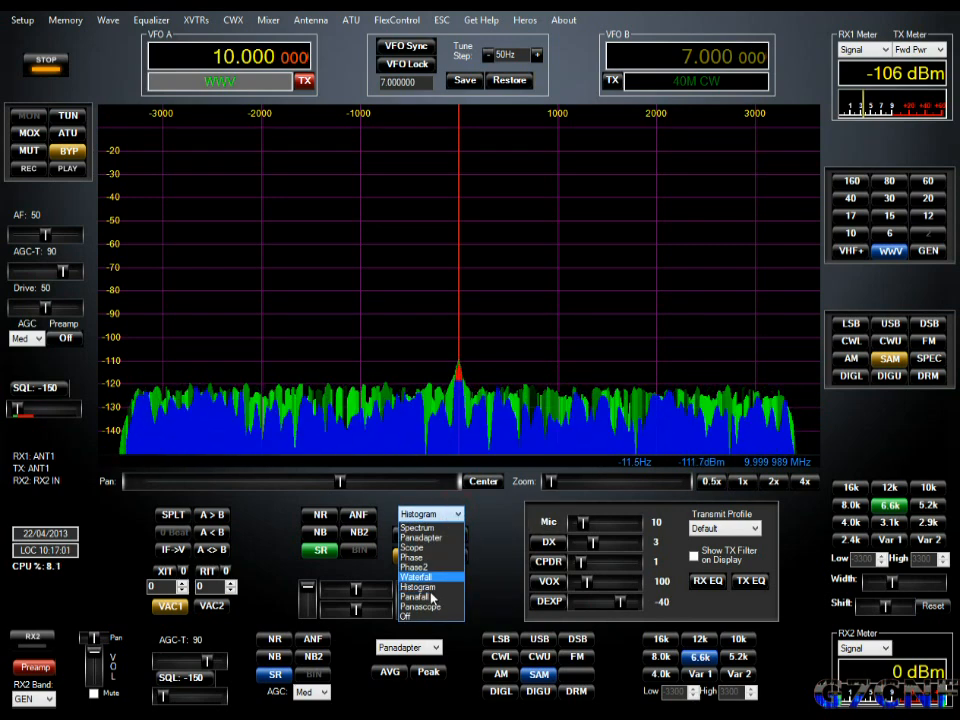
click(432, 603)
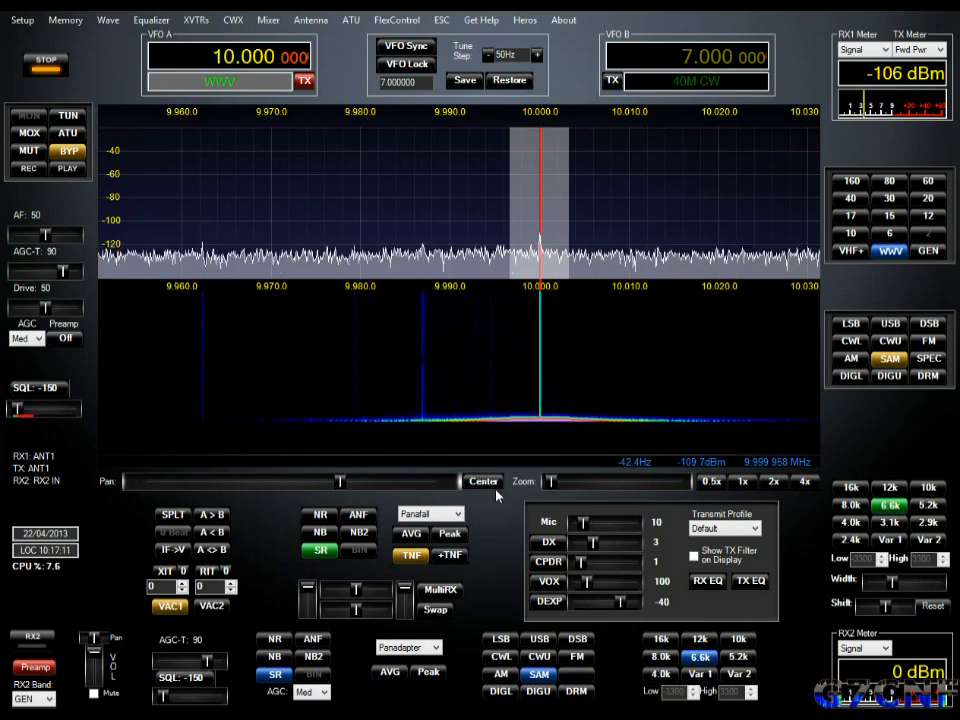
Preview the Panascope and Off display modes, and return the main receiver's display to Panadapter
click(460, 517)
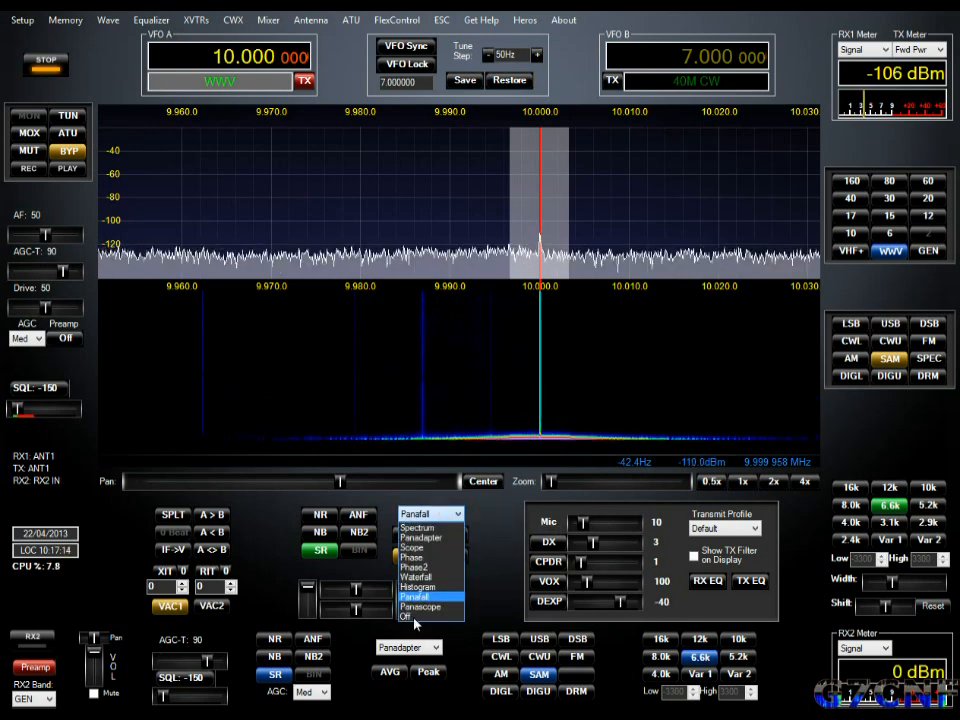
click(425, 609)
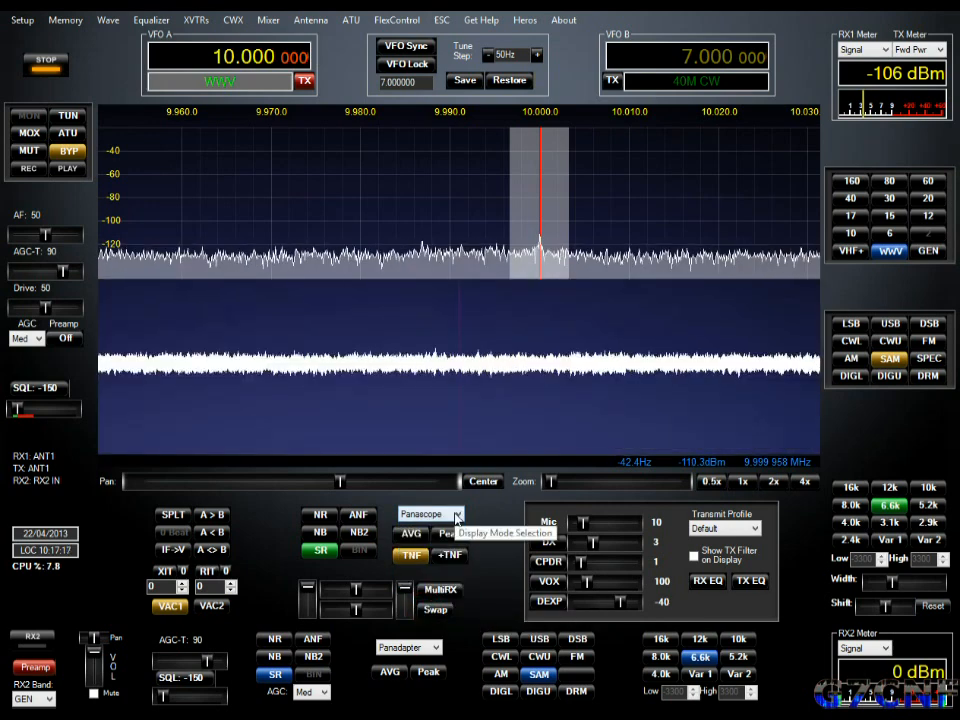
click(458, 516)
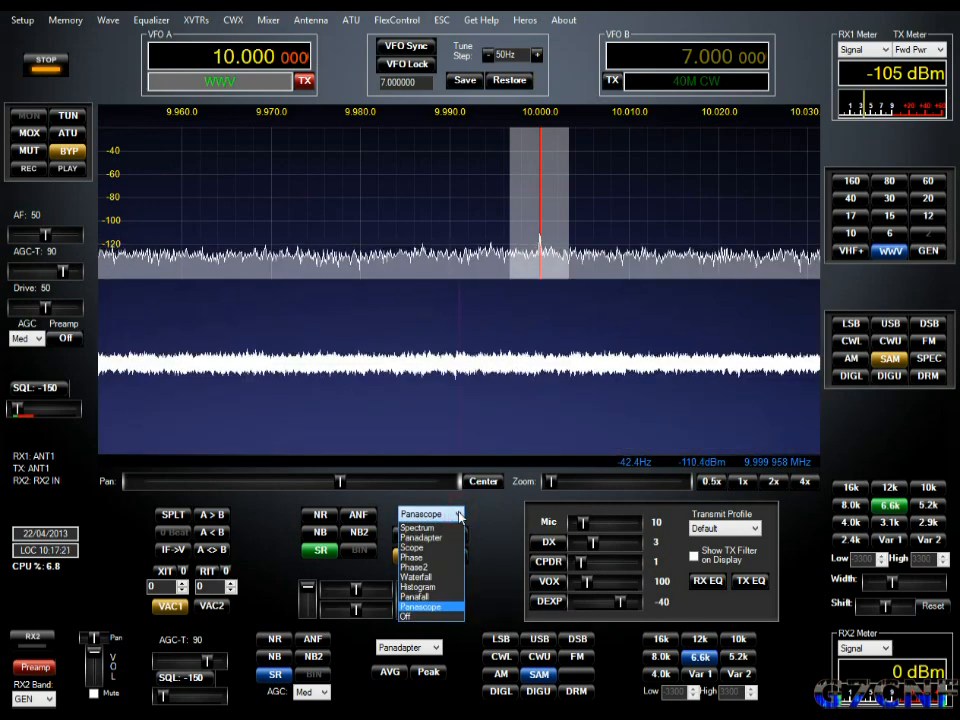
click(421, 616)
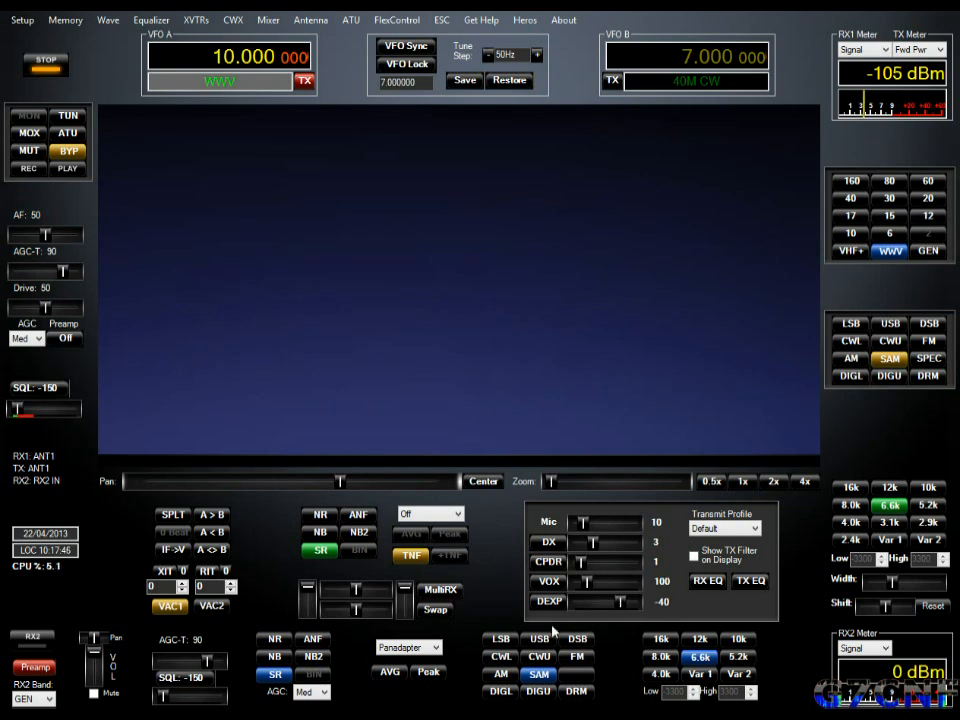
click(459, 516)
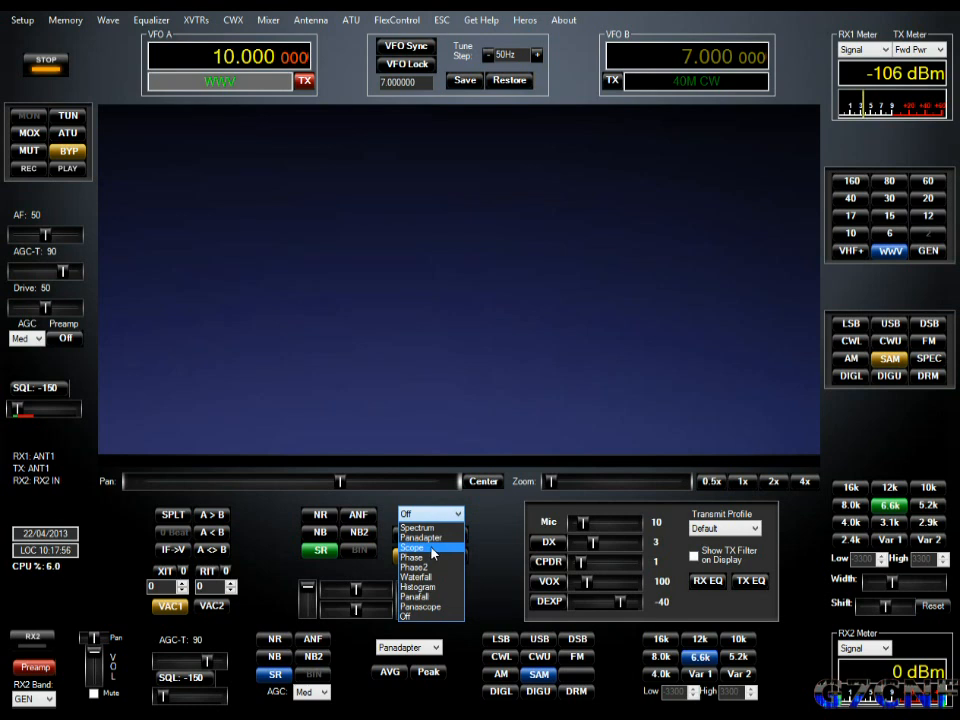
click(436, 538)
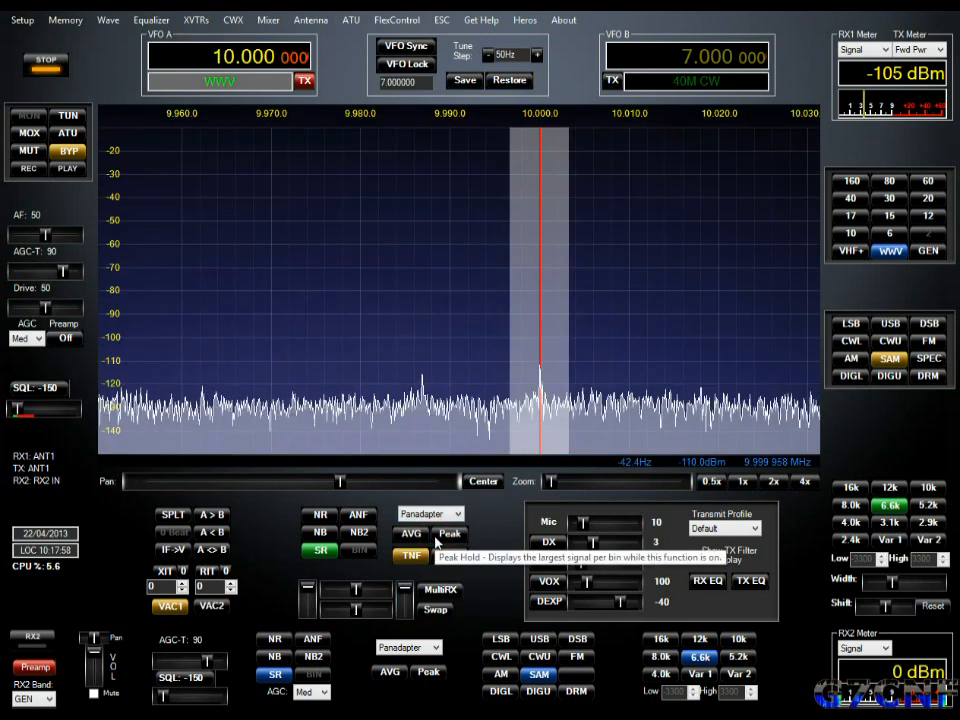
Review the display setup's remaining settings and bring the main window's RX1 and TX meters into view
click(24, 21)
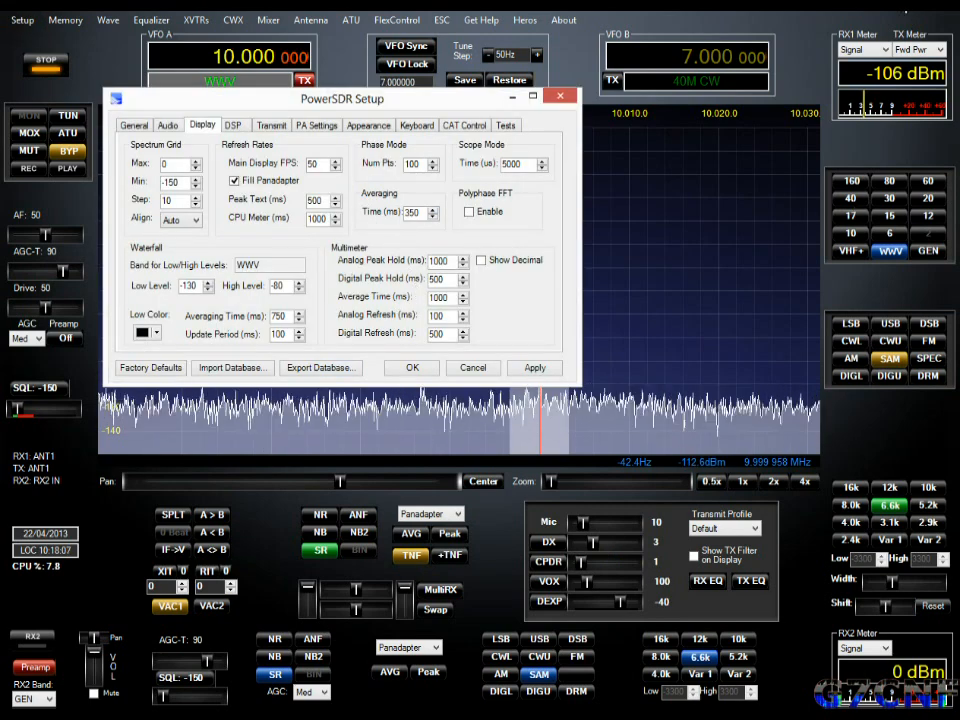
click(893, 22)
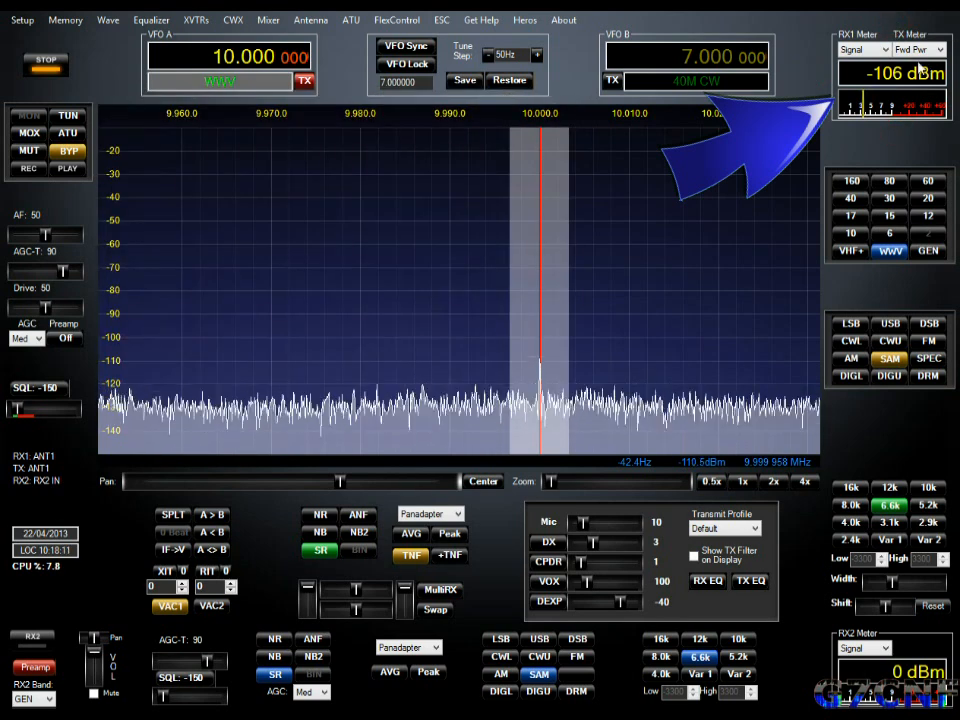
Preview the RX1 meter's Off mode, return it to Signal, and review the TX meter modes, keeping Fwd Pwr
click(885, 52)
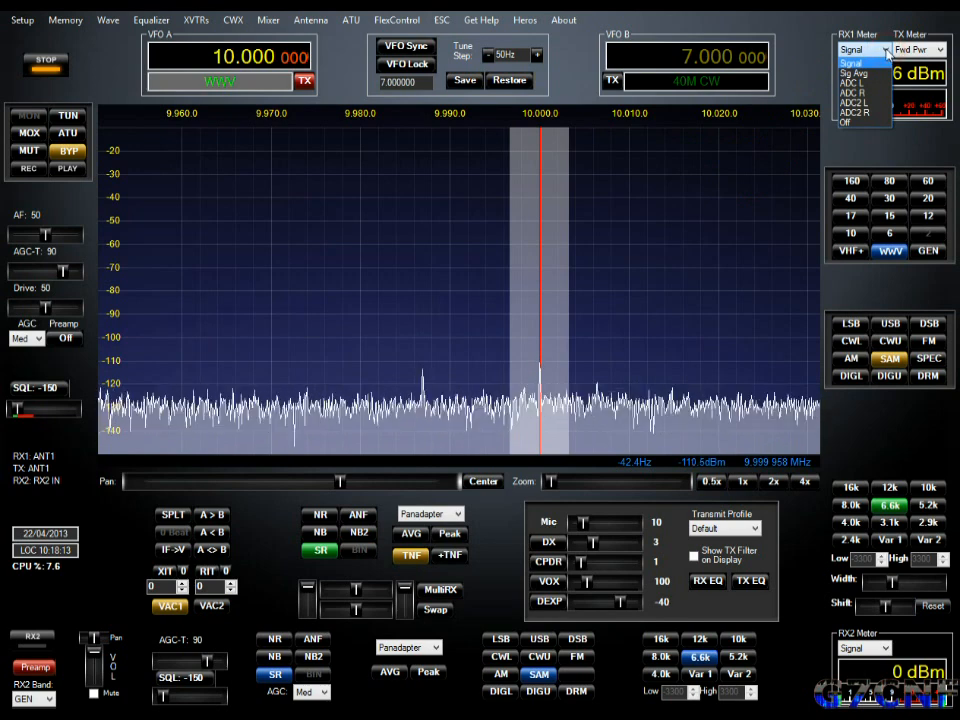
click(862, 126)
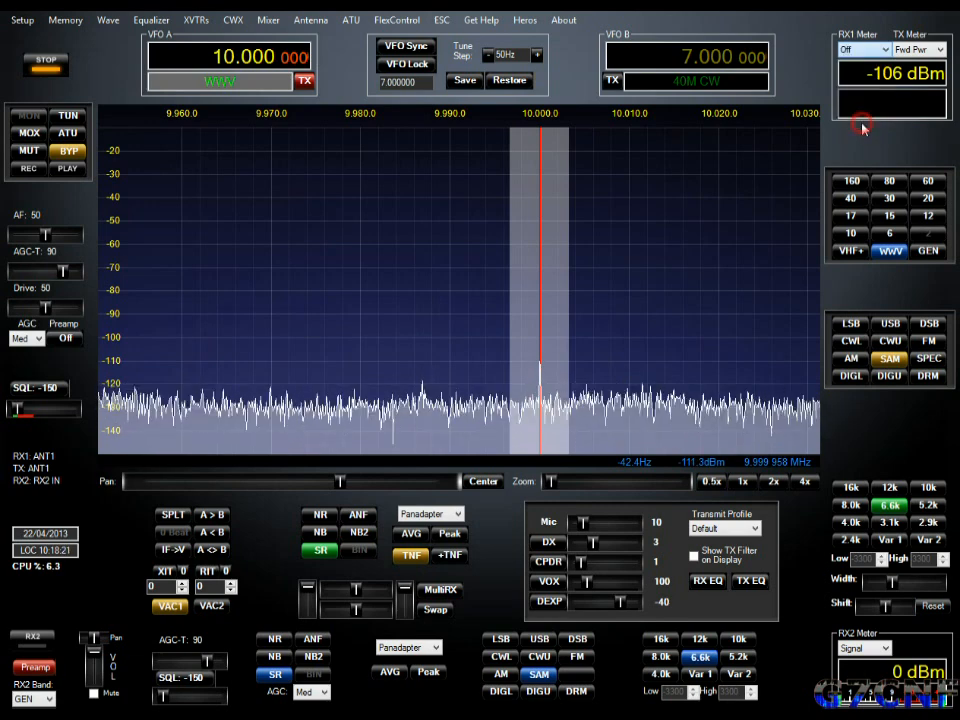
click(883, 50)
click(849, 64)
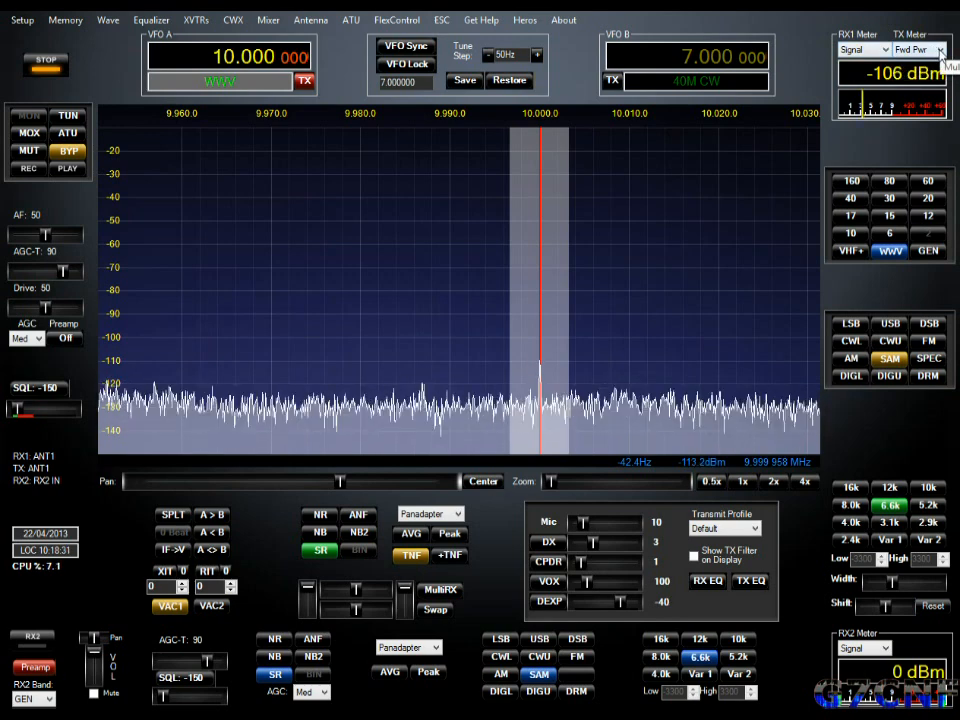
click(940, 50)
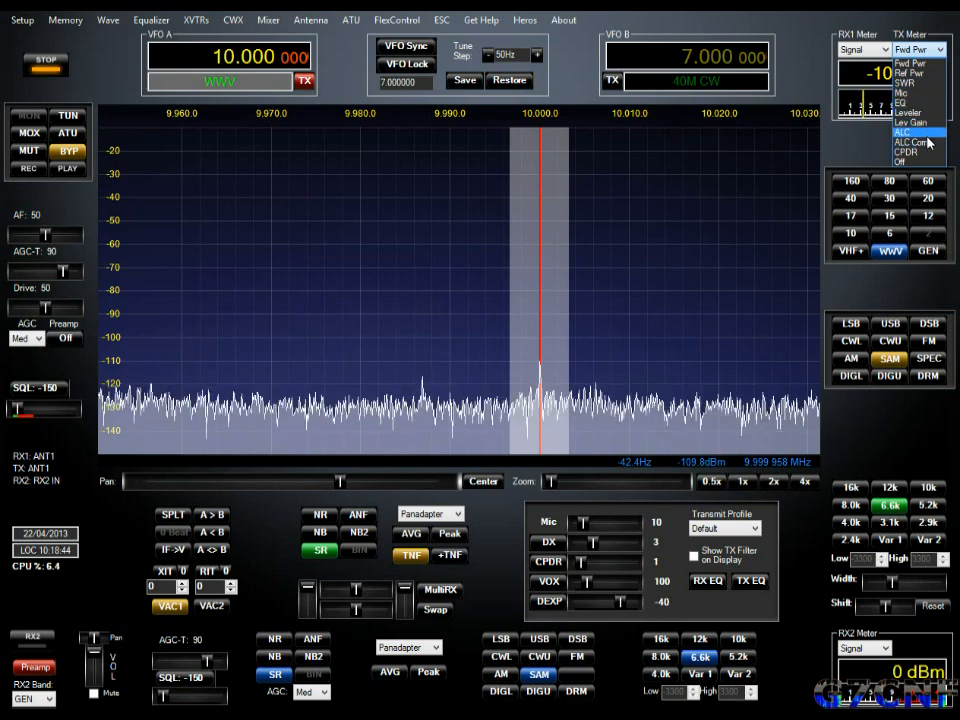
click(910, 63)
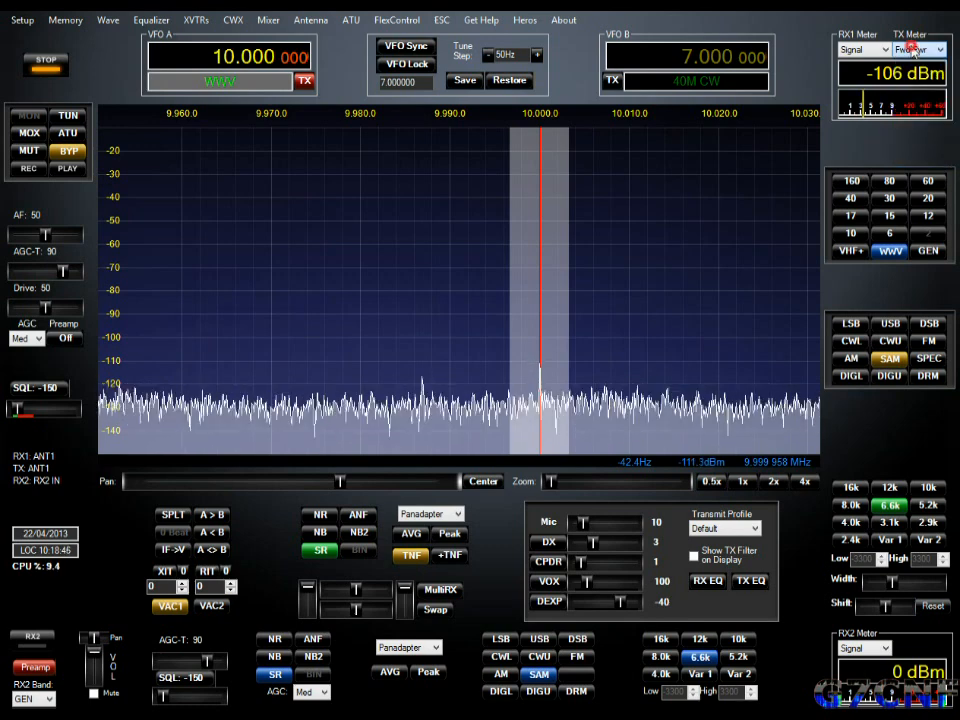
Enable Show Decimal for the multimeter in the display setup
click(22, 19)
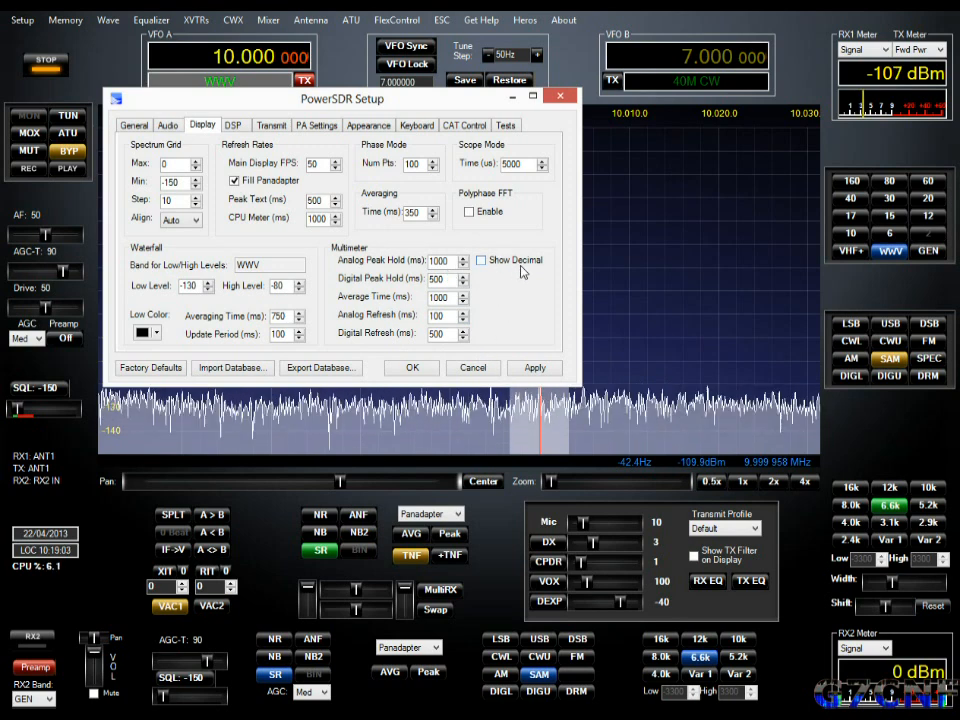
click(481, 261)
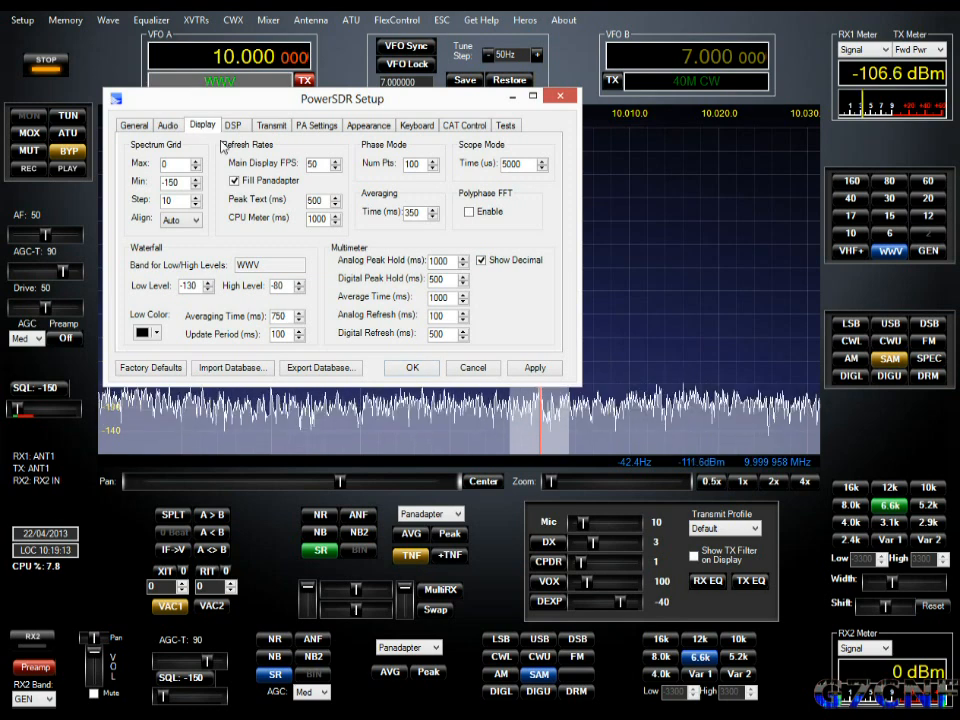
In the DSP options, set the noise reduction (NR) gain to 30 and its delay to 15
click(236, 126)
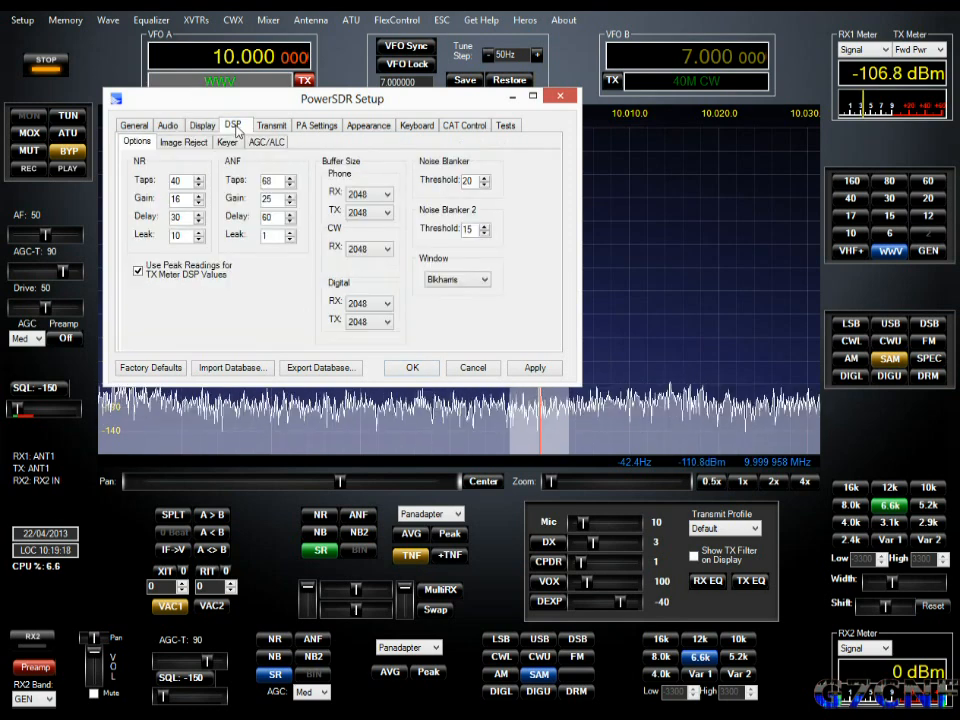
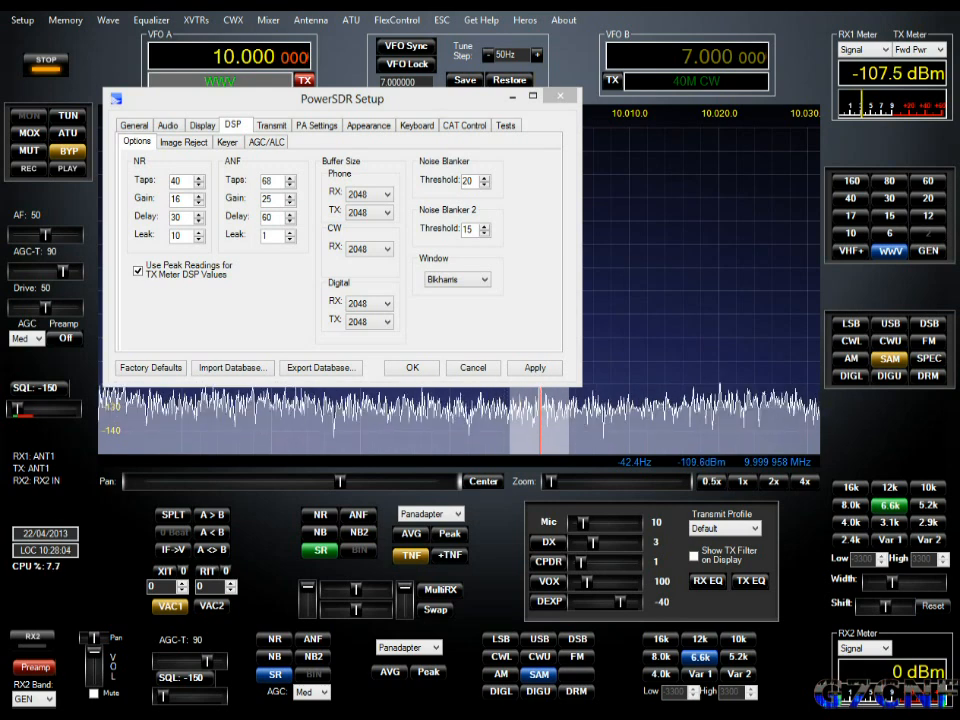
double_click(176, 181)
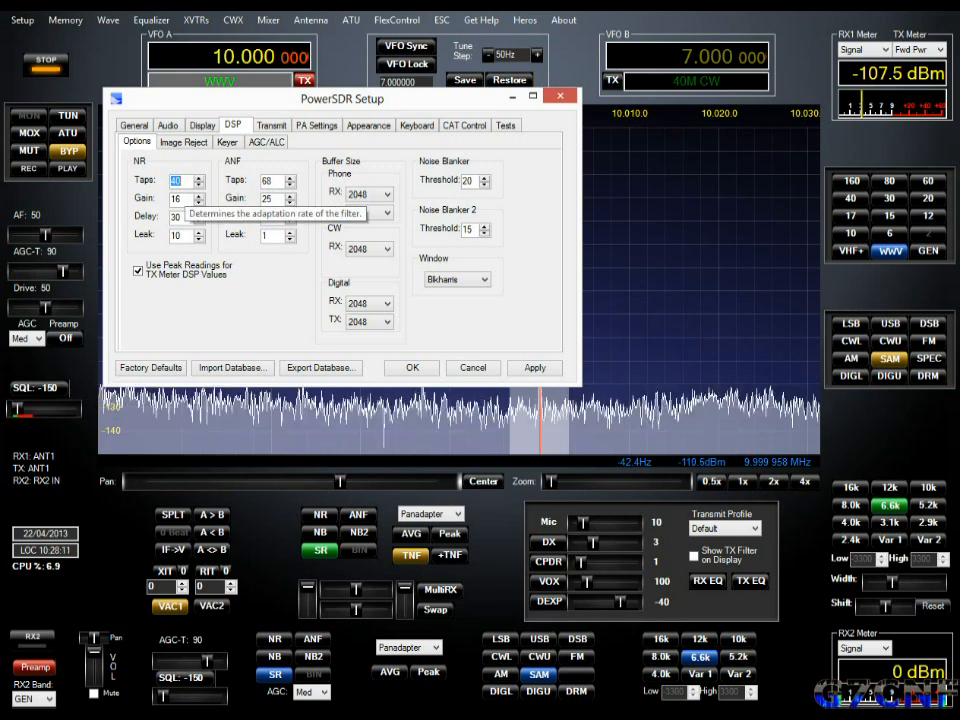
click(184, 199)
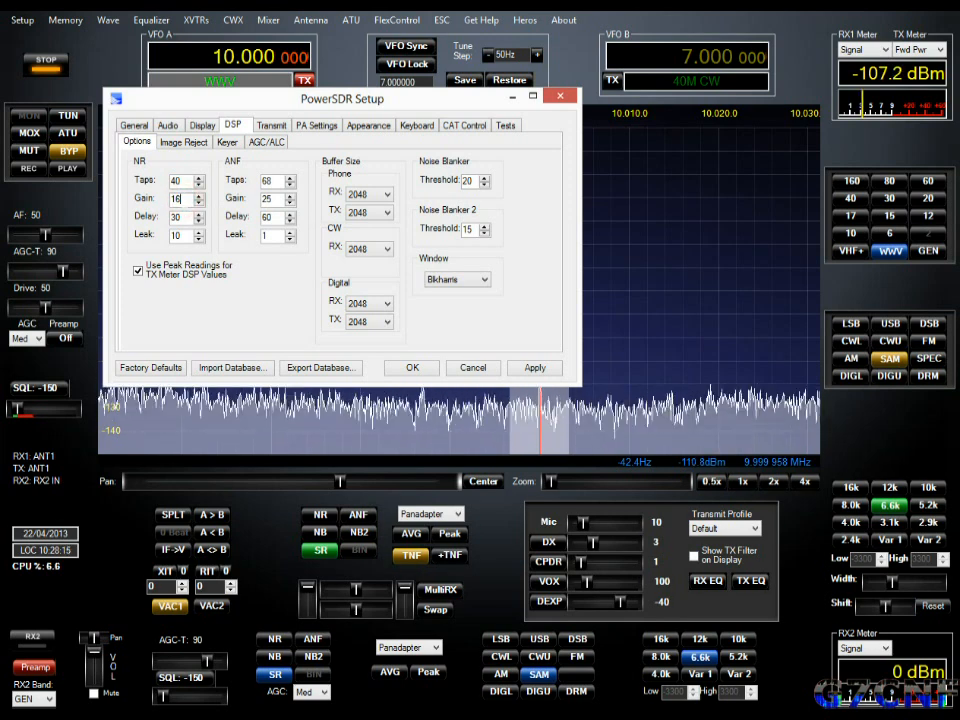
double_click(180, 198)
text(30)
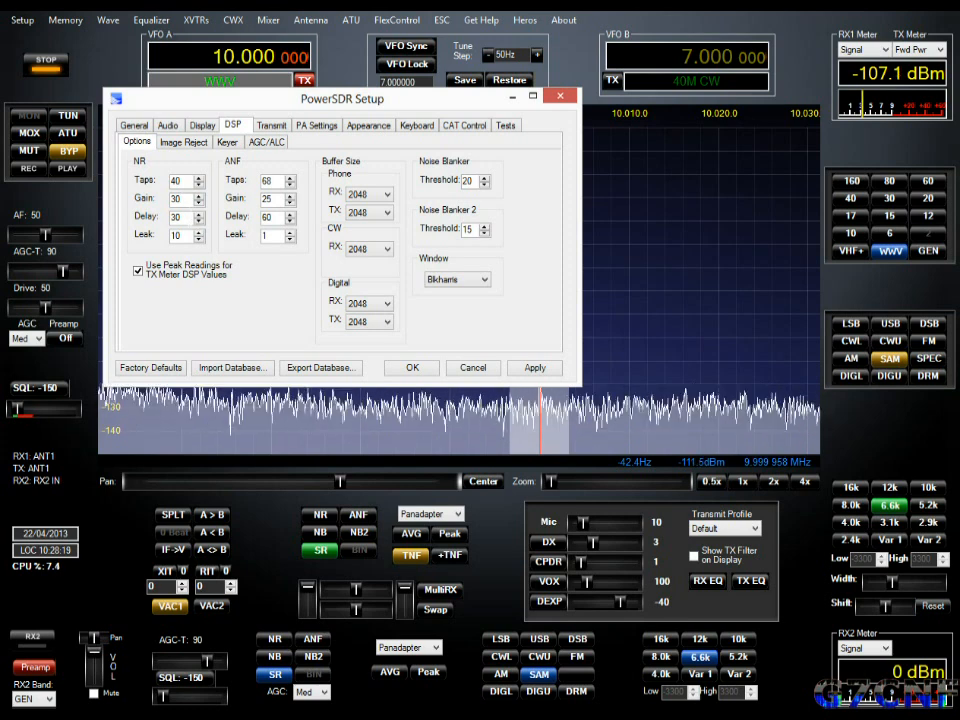
double_click(180, 217)
text(15)
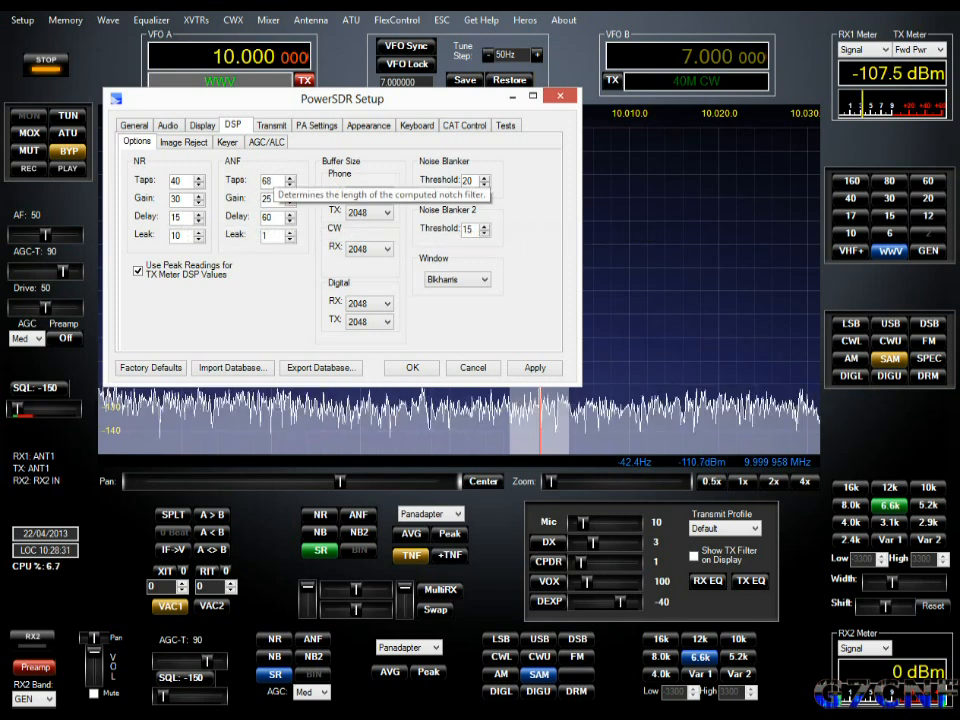
Set the automatic notch filter (ANF) gain to 50 and its delay to 25
double_click(267, 181)
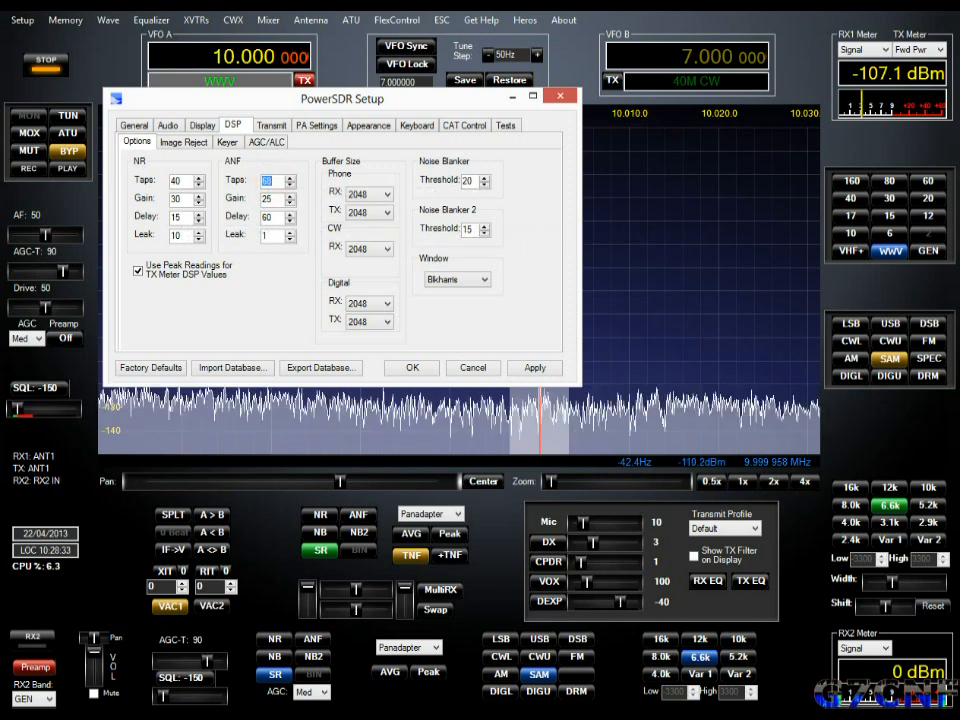
click(268, 198)
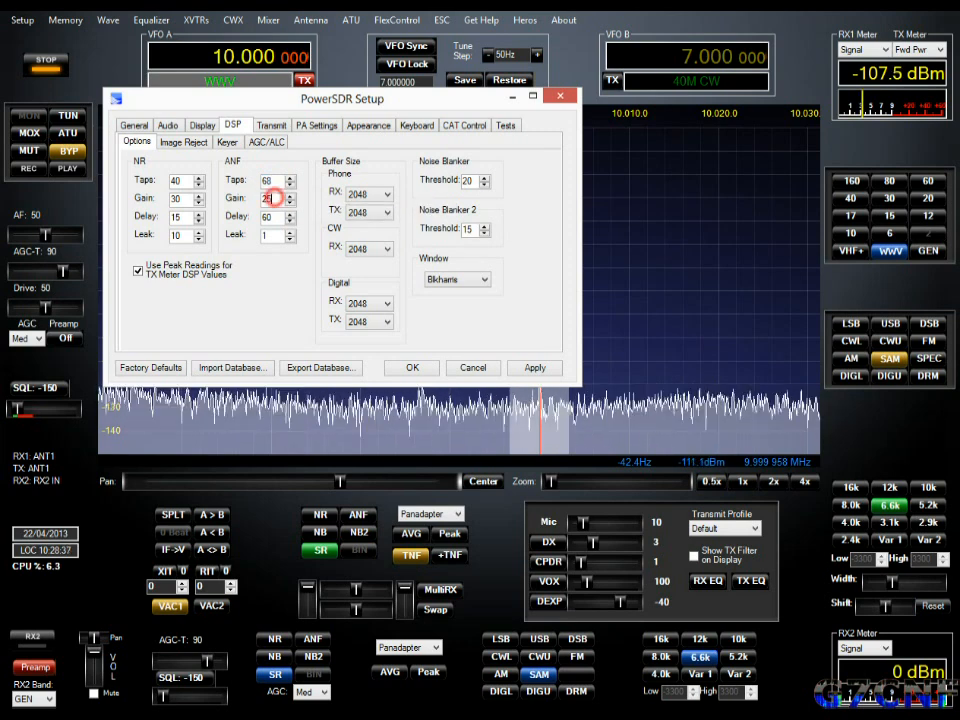
double_click(268, 198)
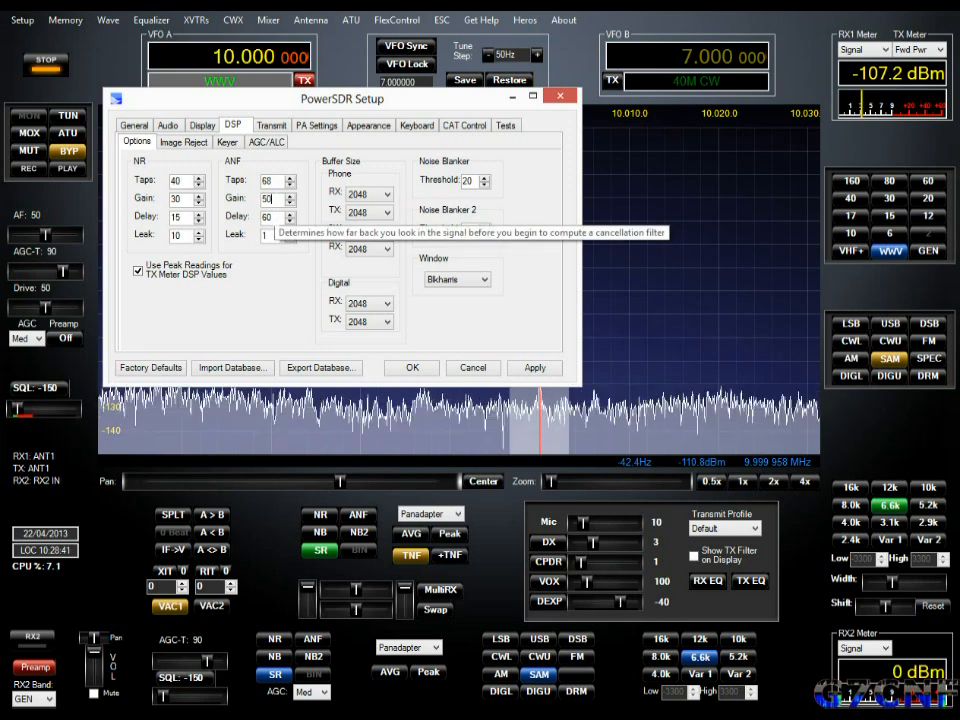
double_click(268, 217)
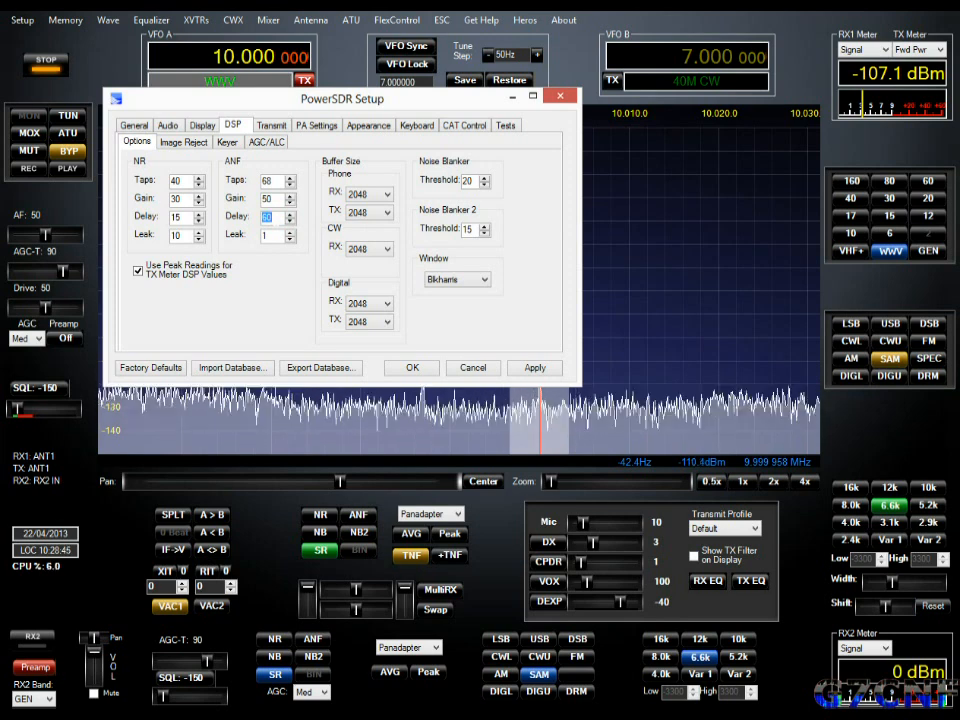
text(25)
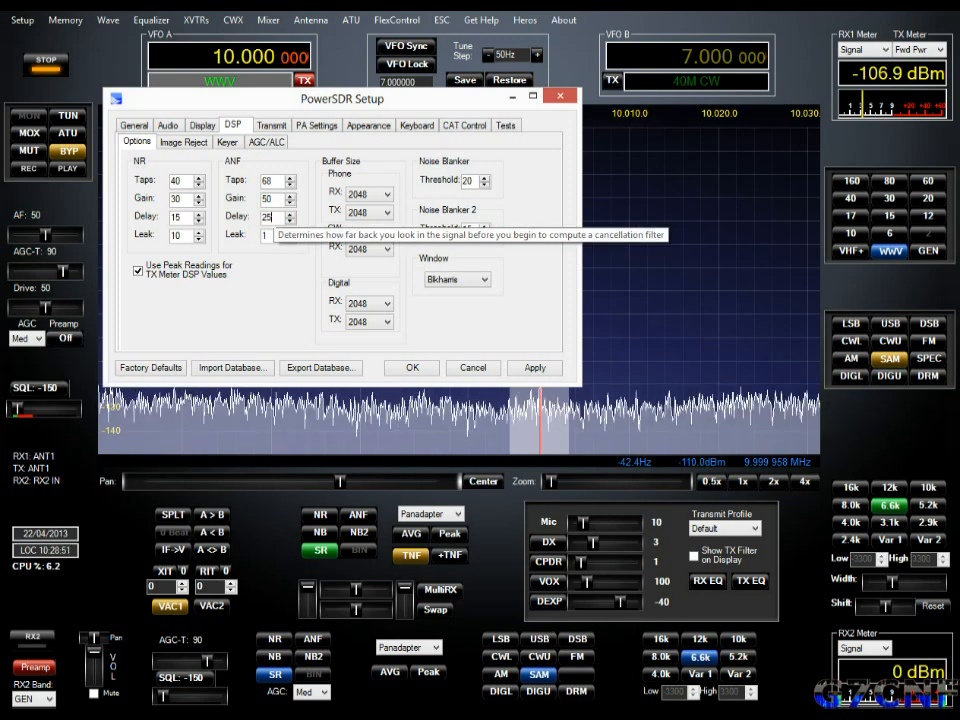
Review the available Phone RX buffer sizes and try a size of 512
click(387, 196)
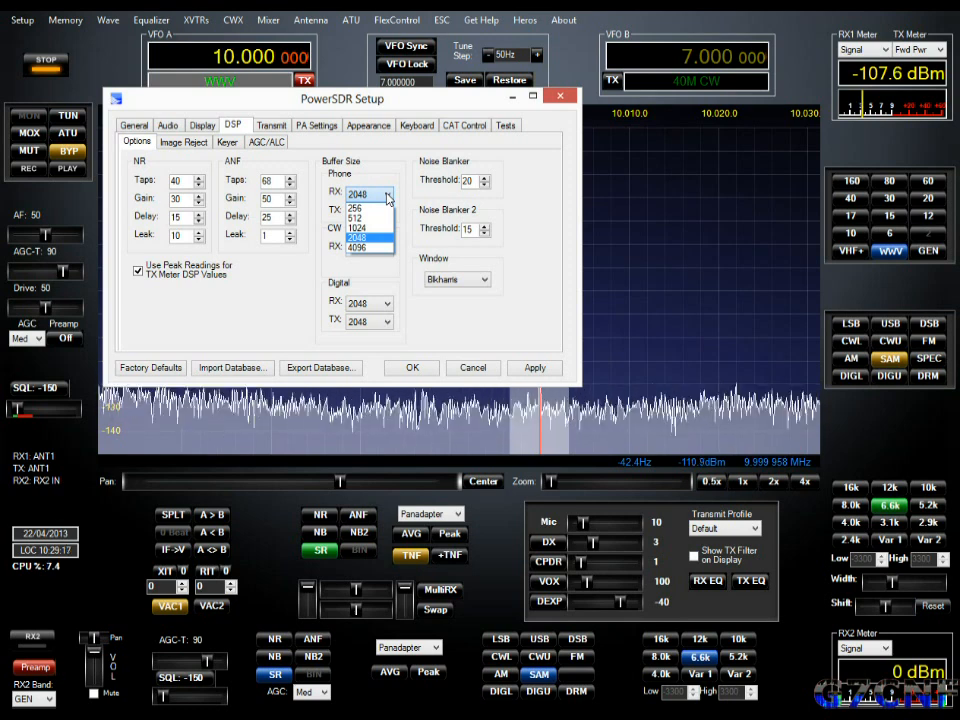
click(387, 196)
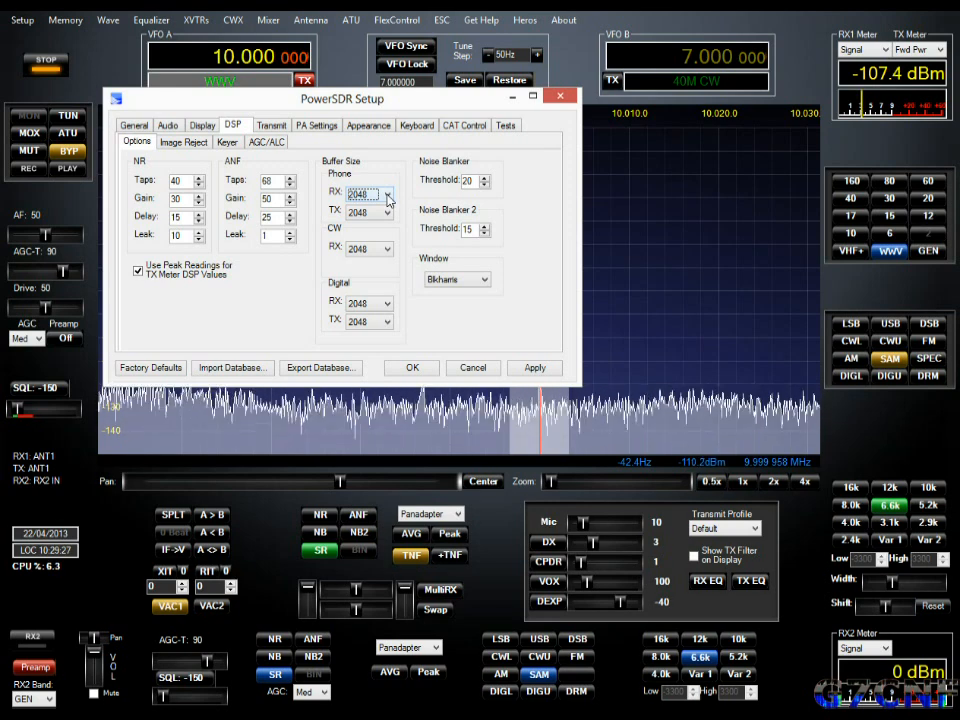
click(387, 196)
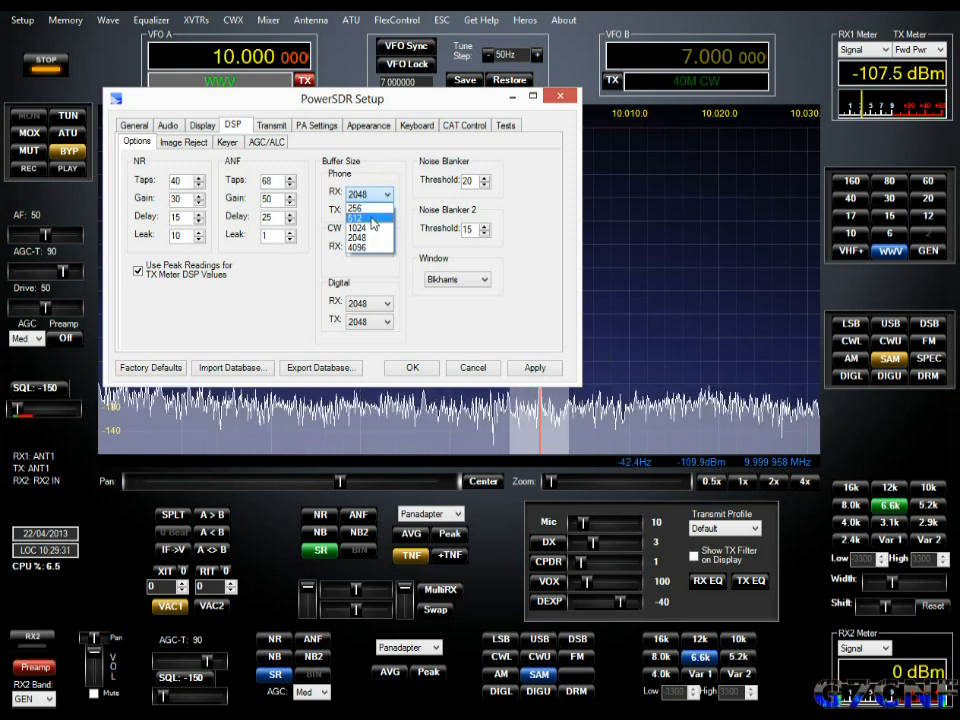
click(372, 219)
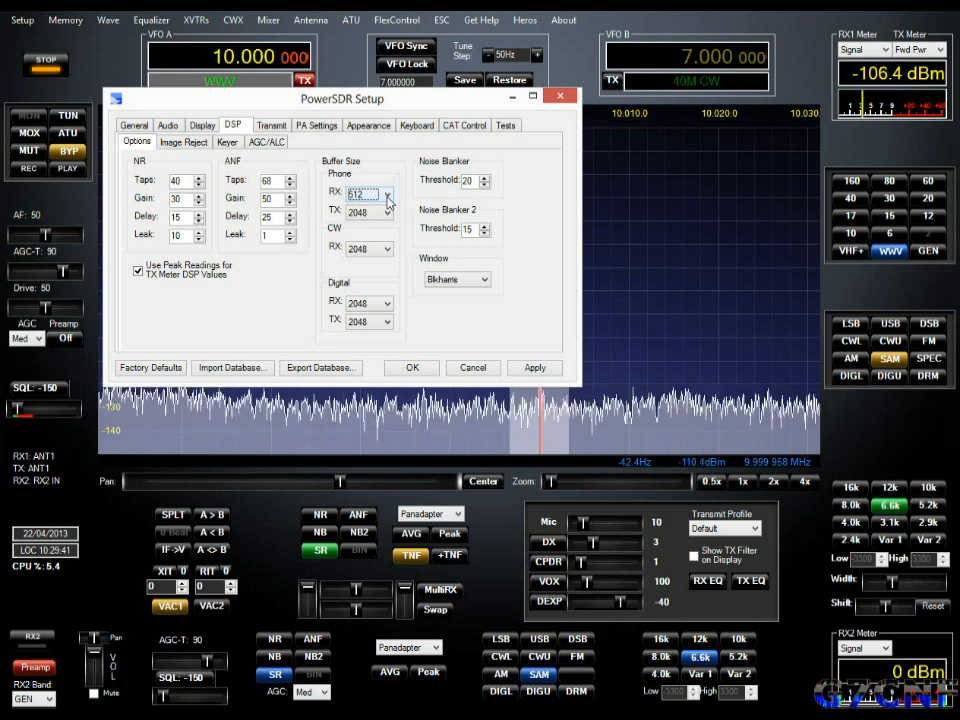
Set both the Phone RX and Phone TX buffer sizes to 4096
click(387, 196)
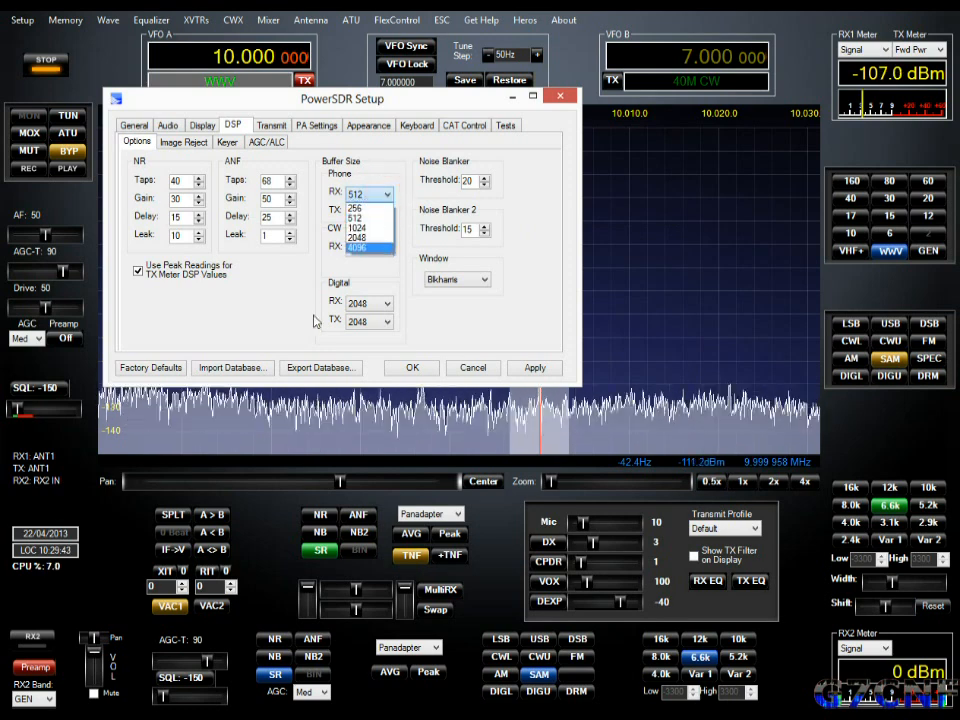
click(366, 247)
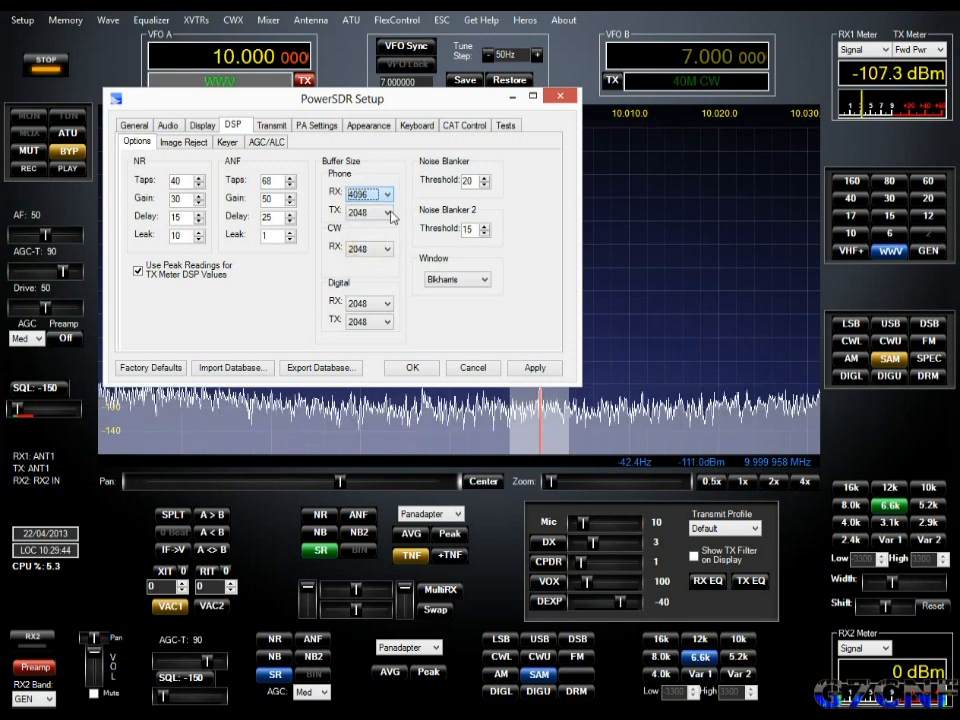
click(385, 214)
click(366, 265)
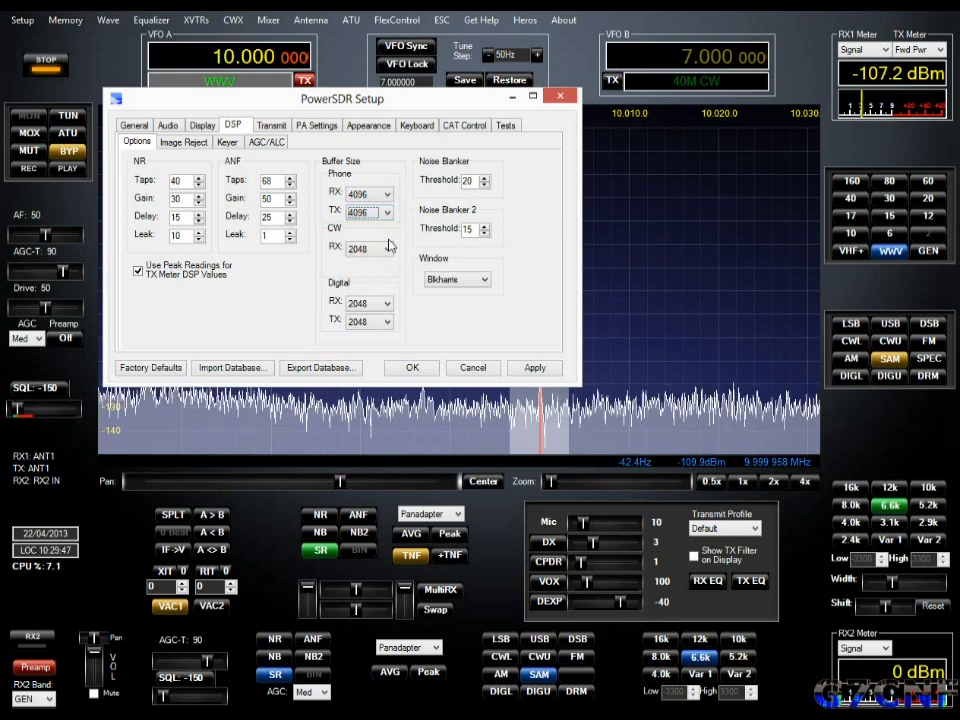
Set the CW RX, Digital RX and Digital TX buffer sizes to 4096, leaving Phone TX at 4096
click(387, 248)
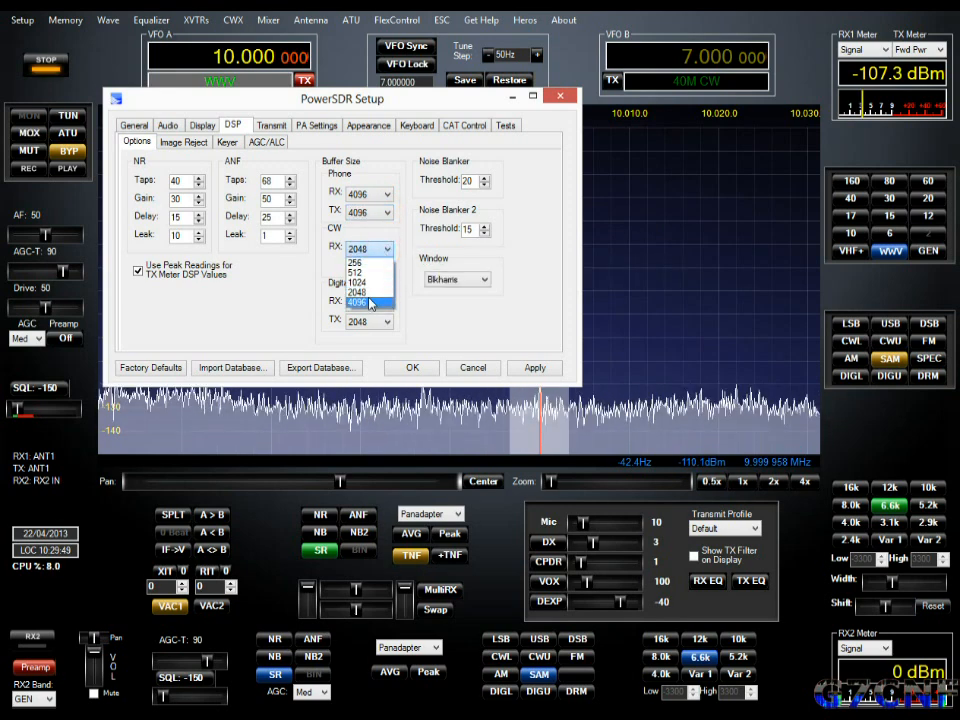
click(370, 303)
click(386, 303)
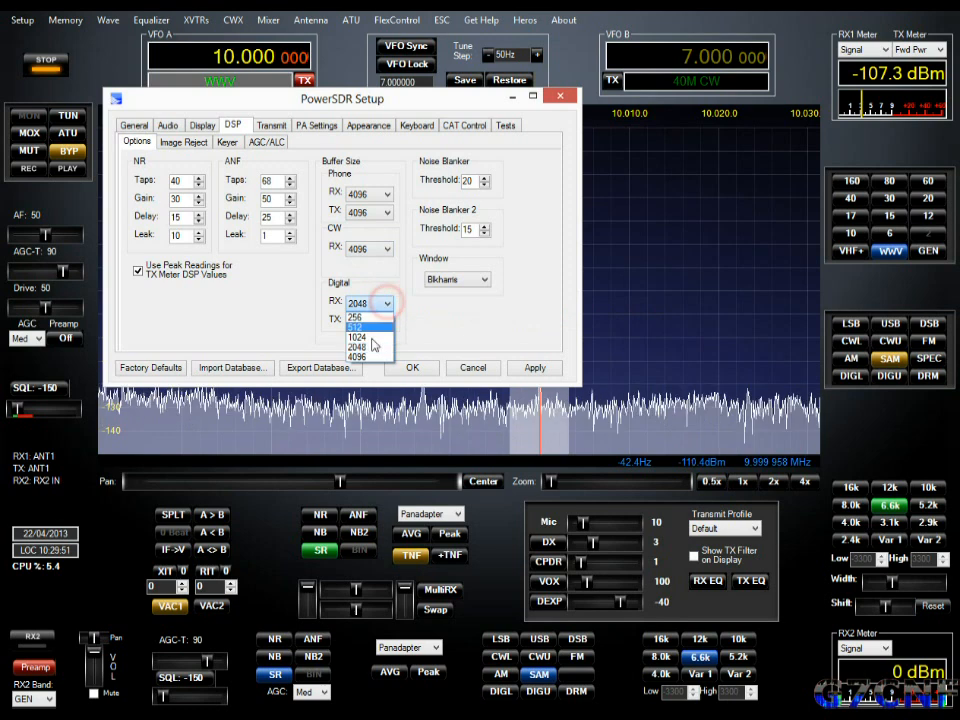
click(362, 356)
click(386, 321)
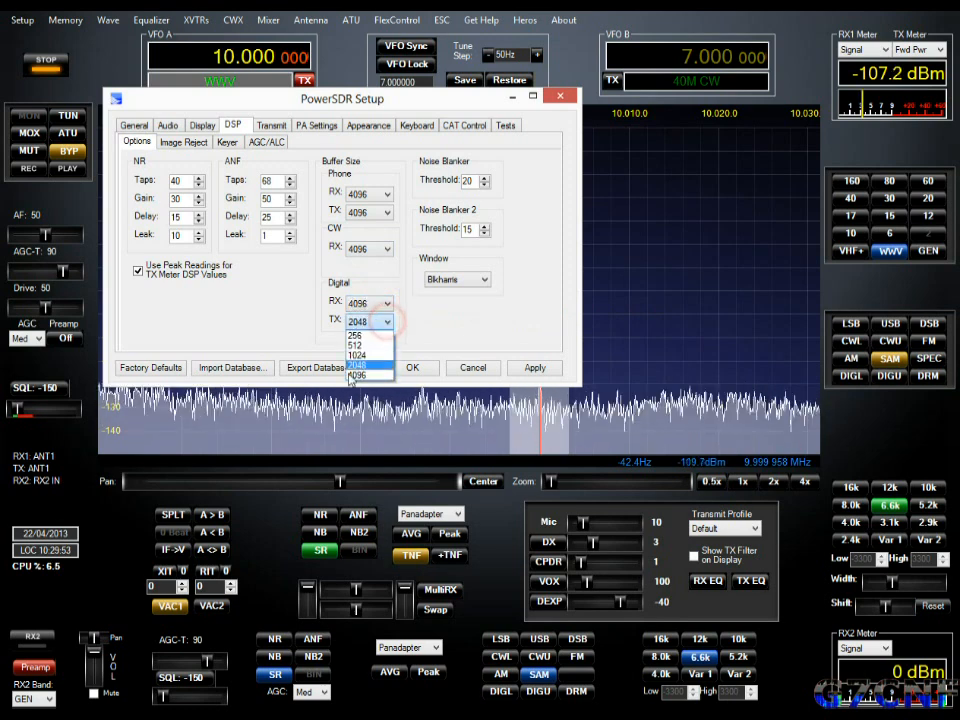
click(352, 375)
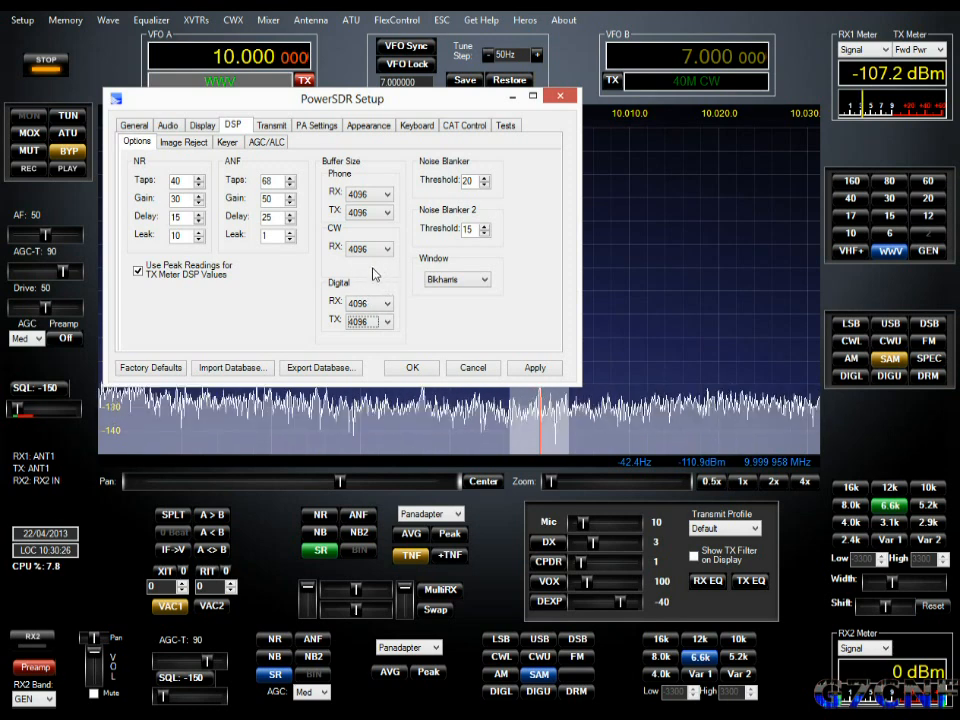
click(386, 213)
click(386, 214)
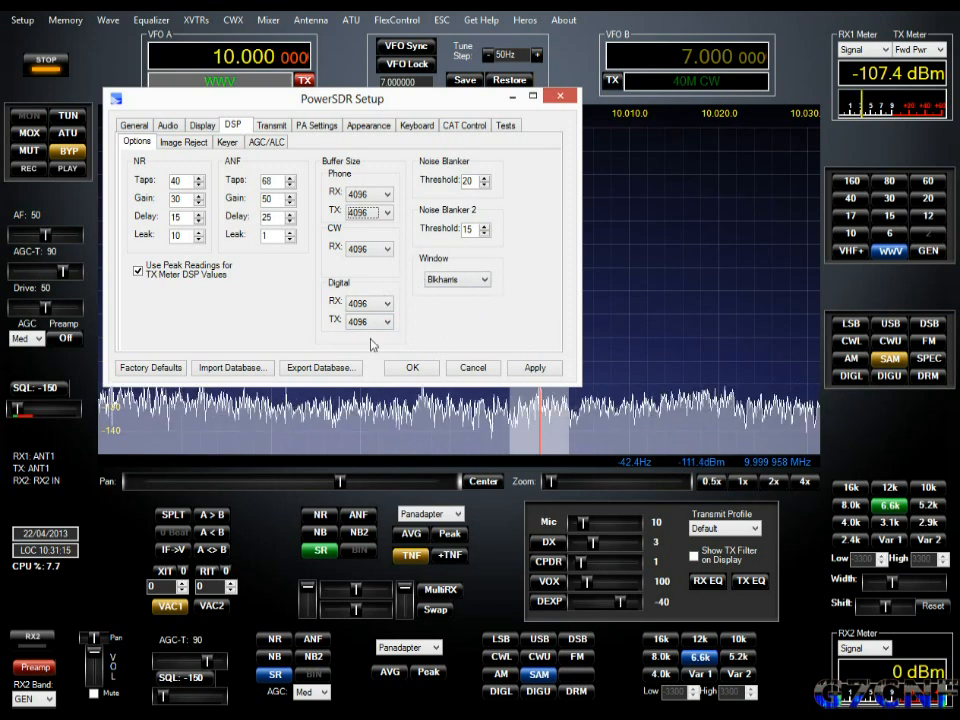
Review the image reject and keyer settings, including the primary and secondary keyer connection choices
click(178, 143)
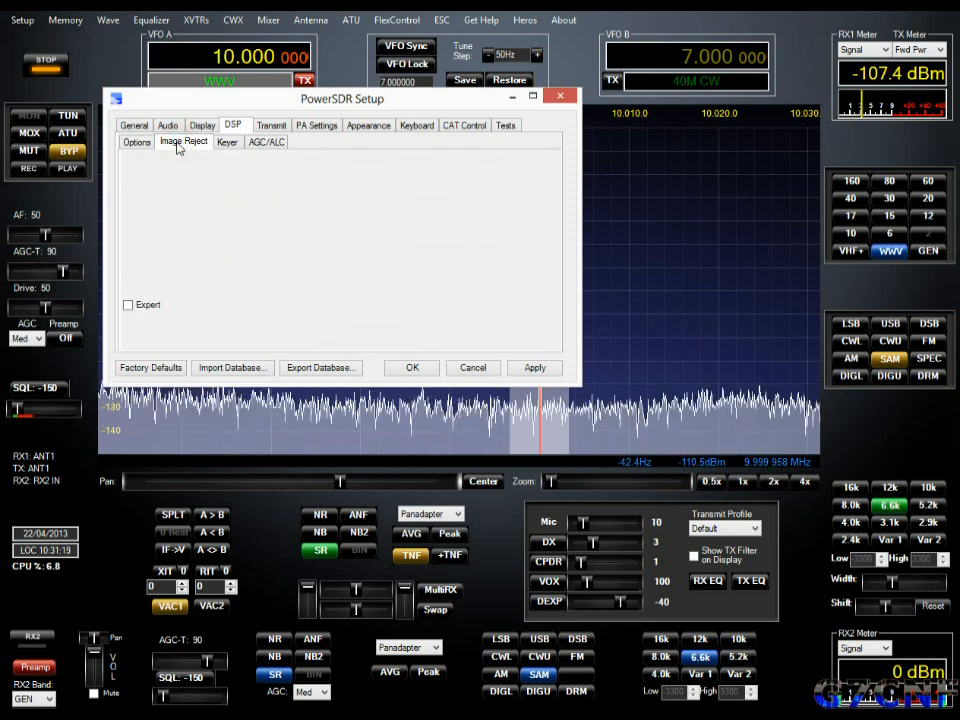
click(229, 143)
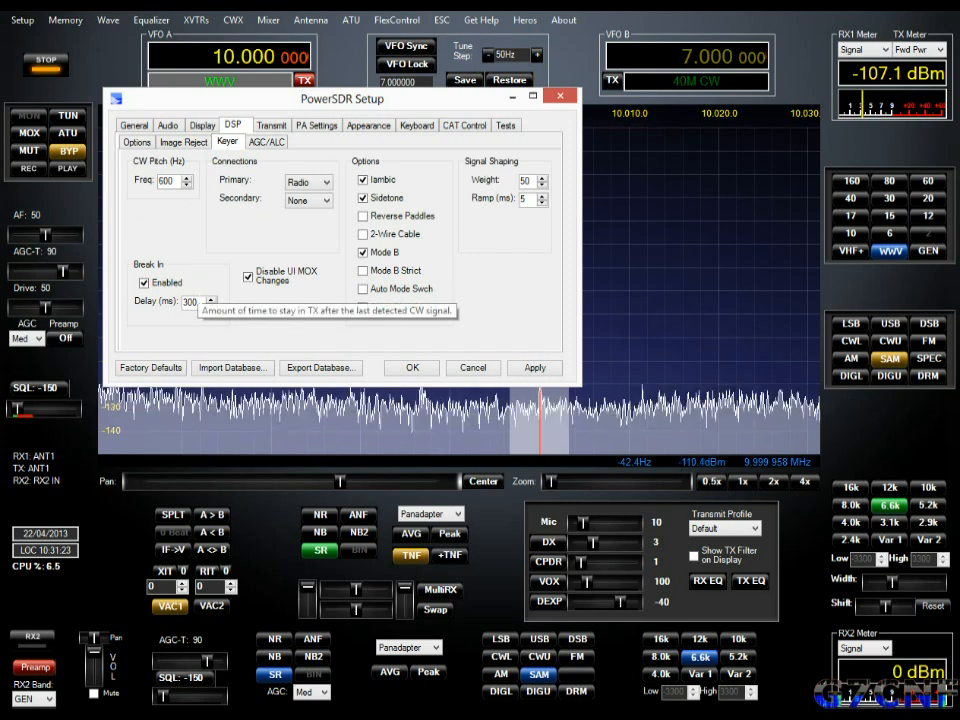
click(324, 184)
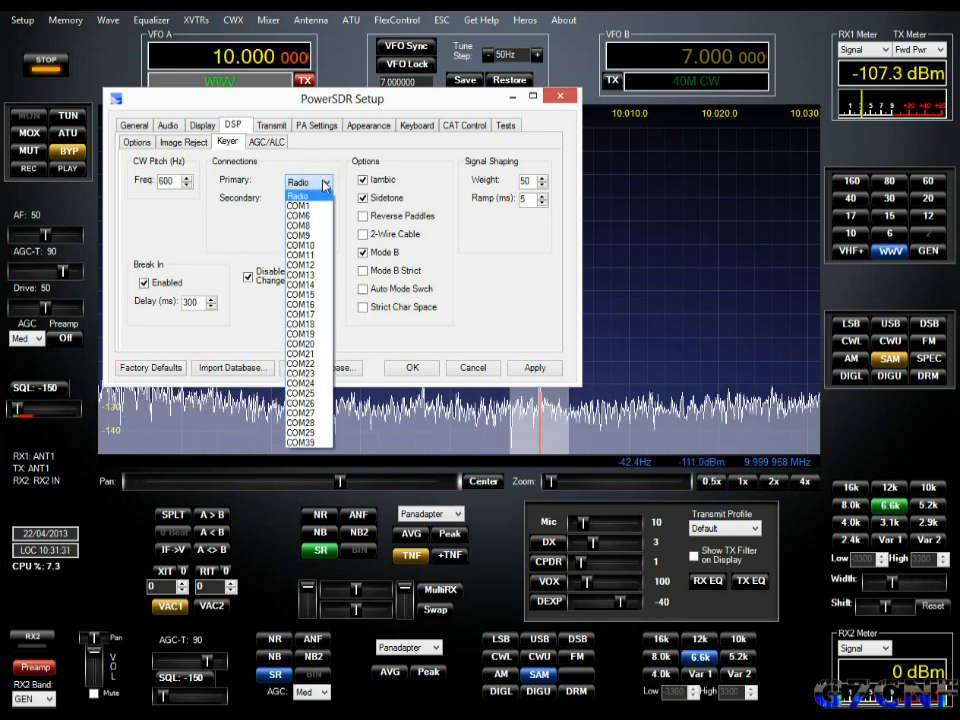
click(324, 184)
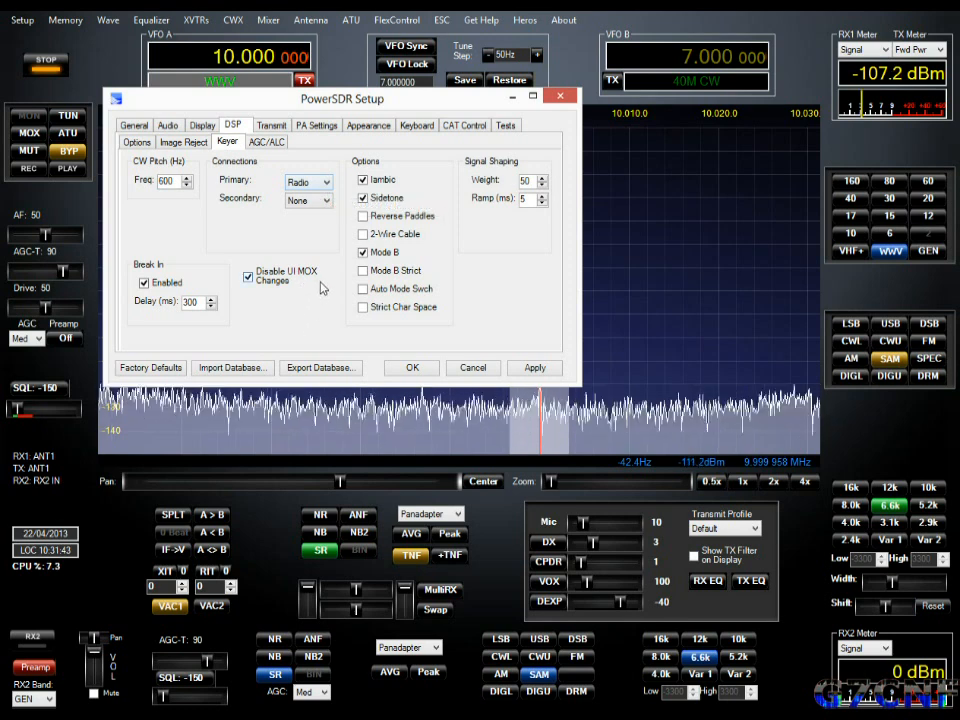
click(325, 204)
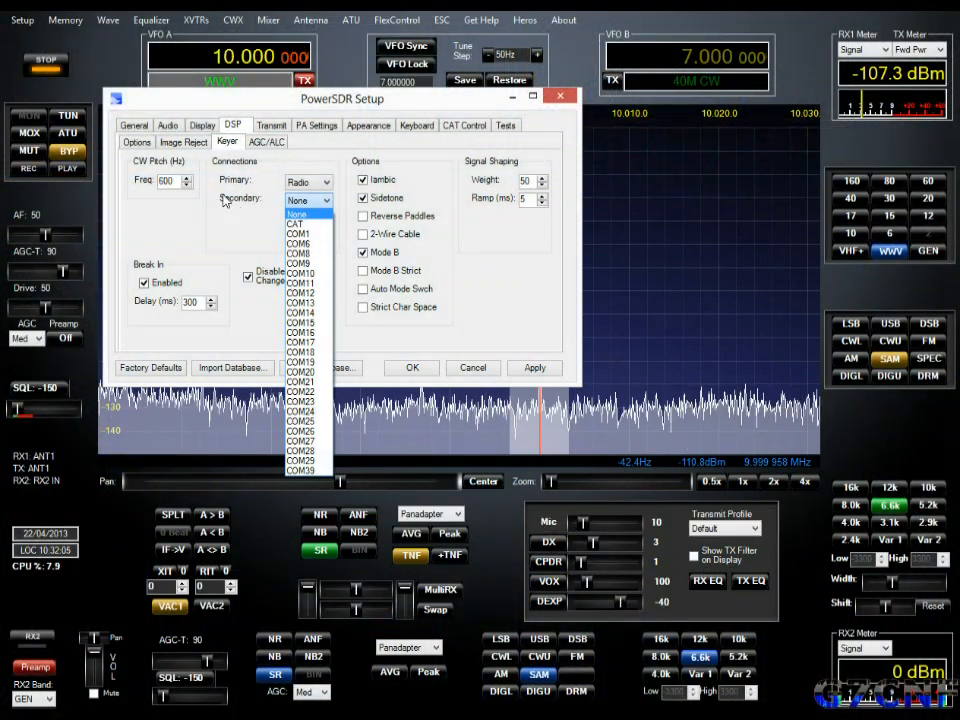
click(223, 202)
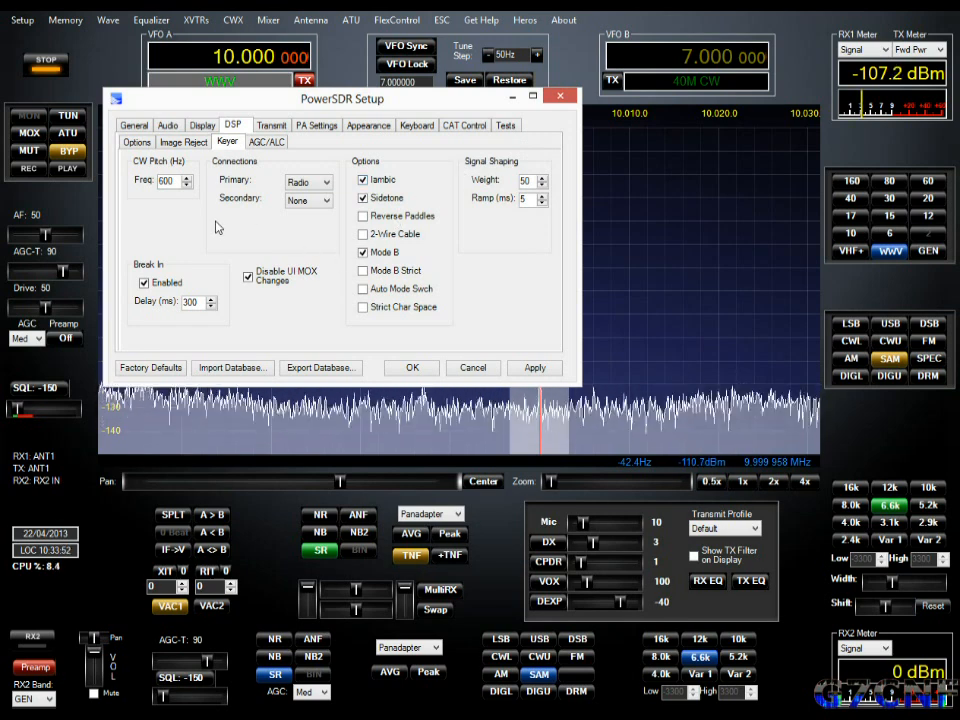
Review the AGC/ALC settings, trying a leveler maximum gain of 20 dB and returning it to 5 dB
click(266, 141)
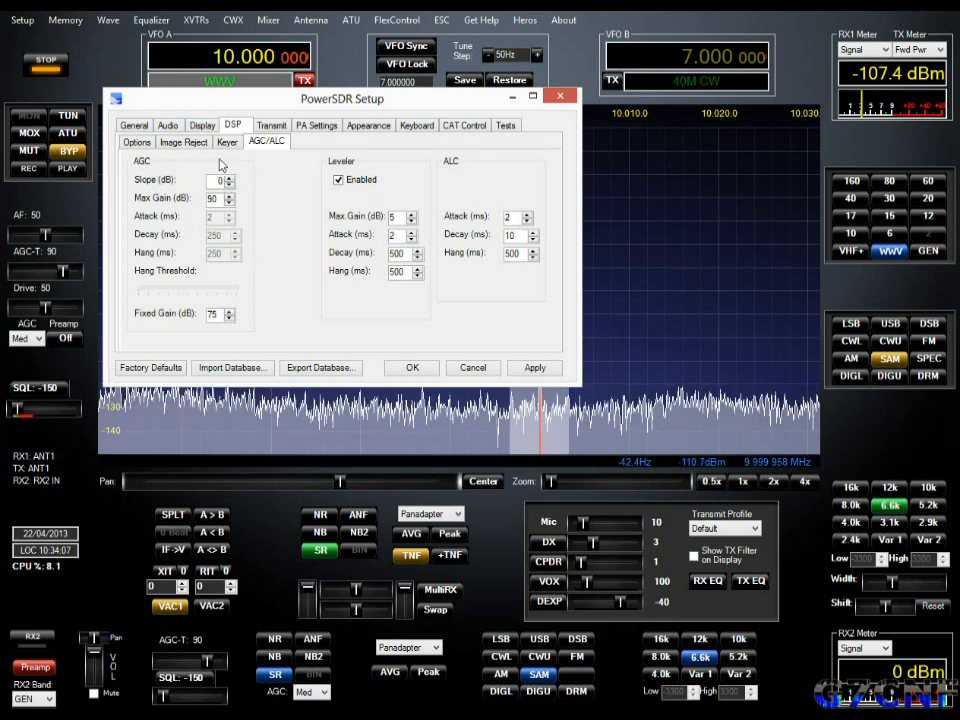
mouse_move(212, 104)
mouse_down()
mouse_move(218, 113)
mouse_move(201, 106)
mouse_up()
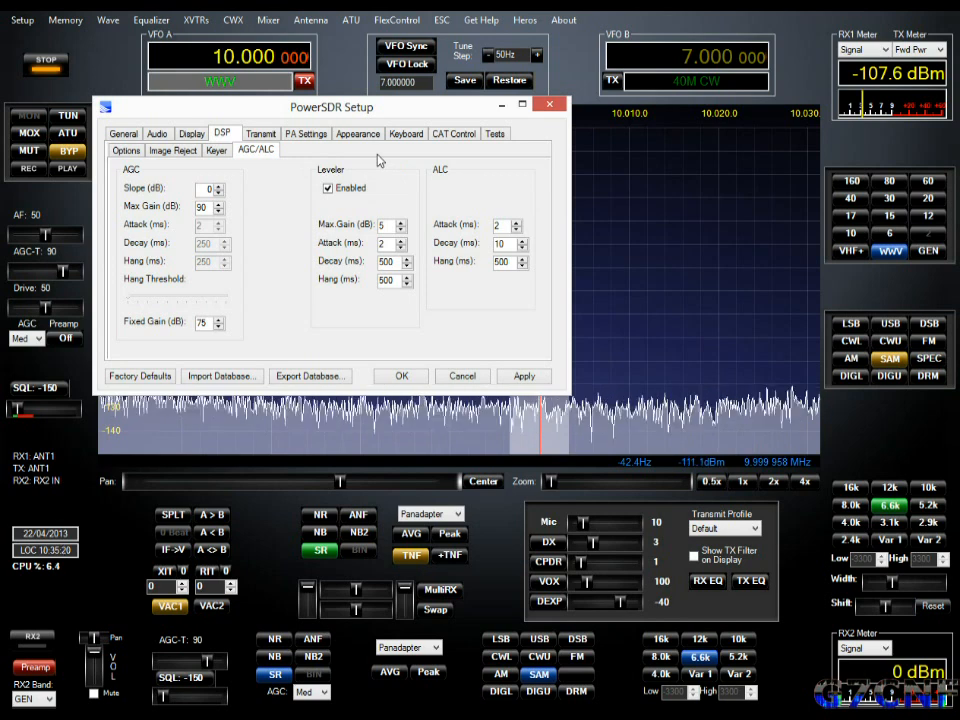
double_click(388, 225)
text(20)
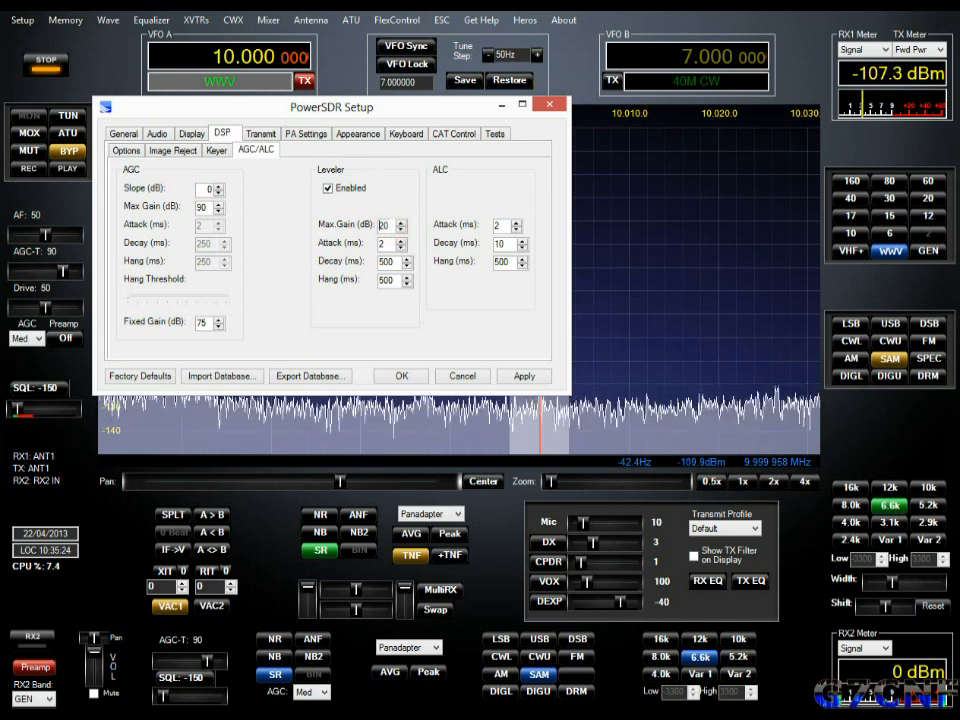
scroll(386, 226, down, 2)
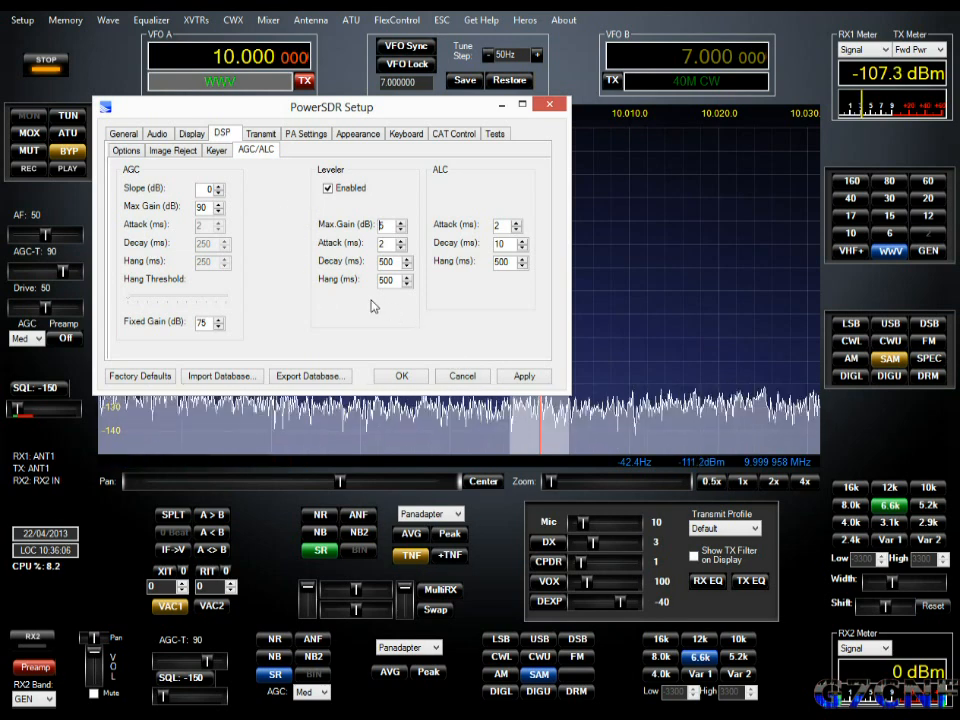
Review the transmit settings and the available transmit profiles, keeping Default selected
click(261, 134)
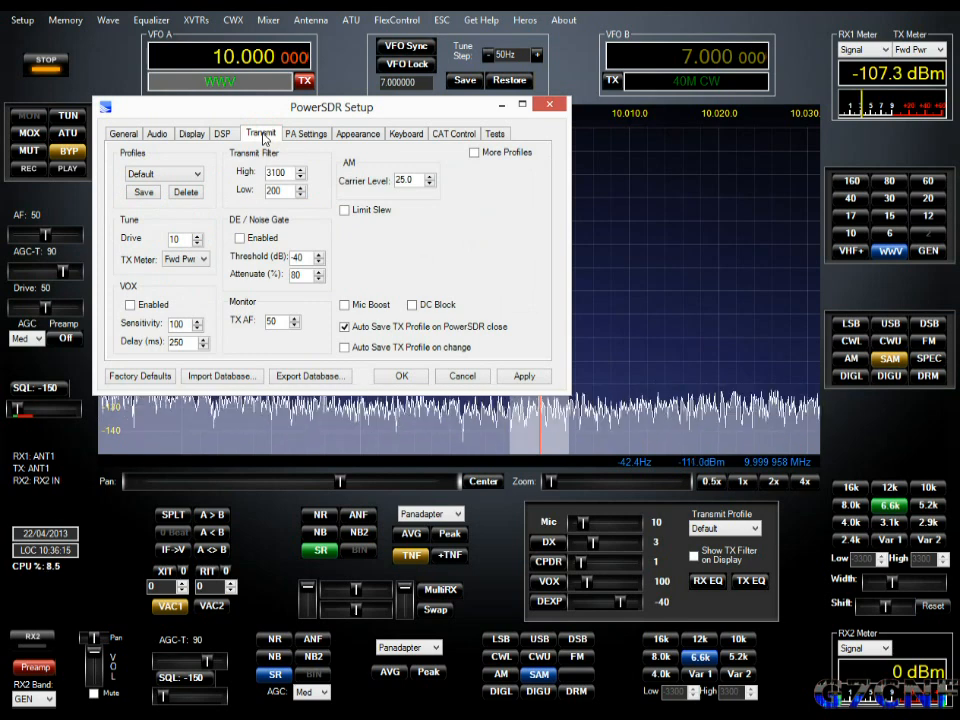
click(197, 177)
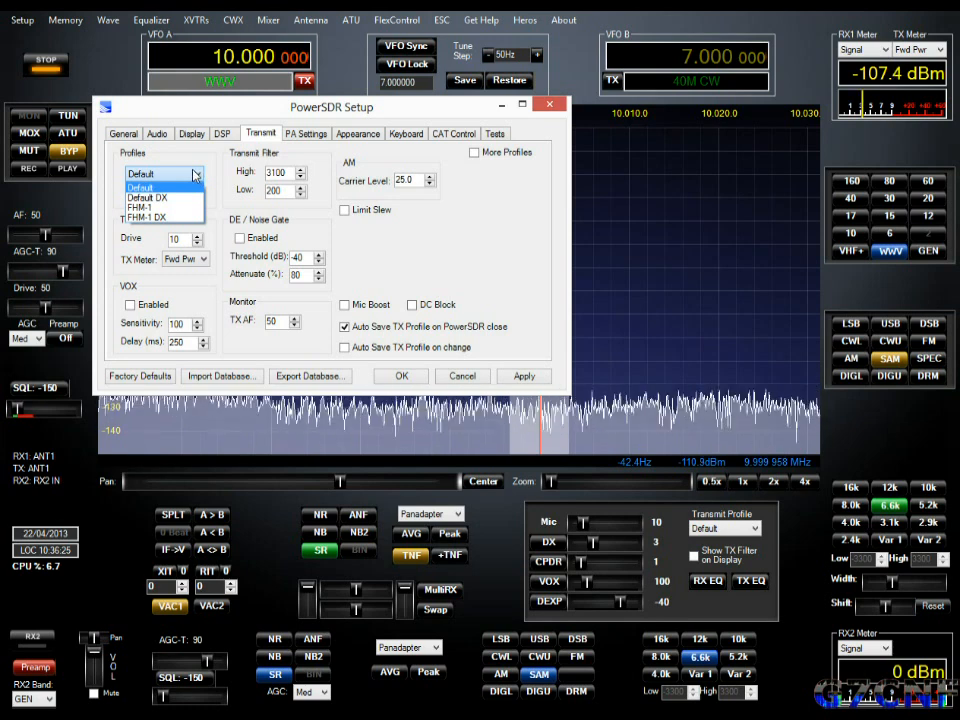
click(195, 186)
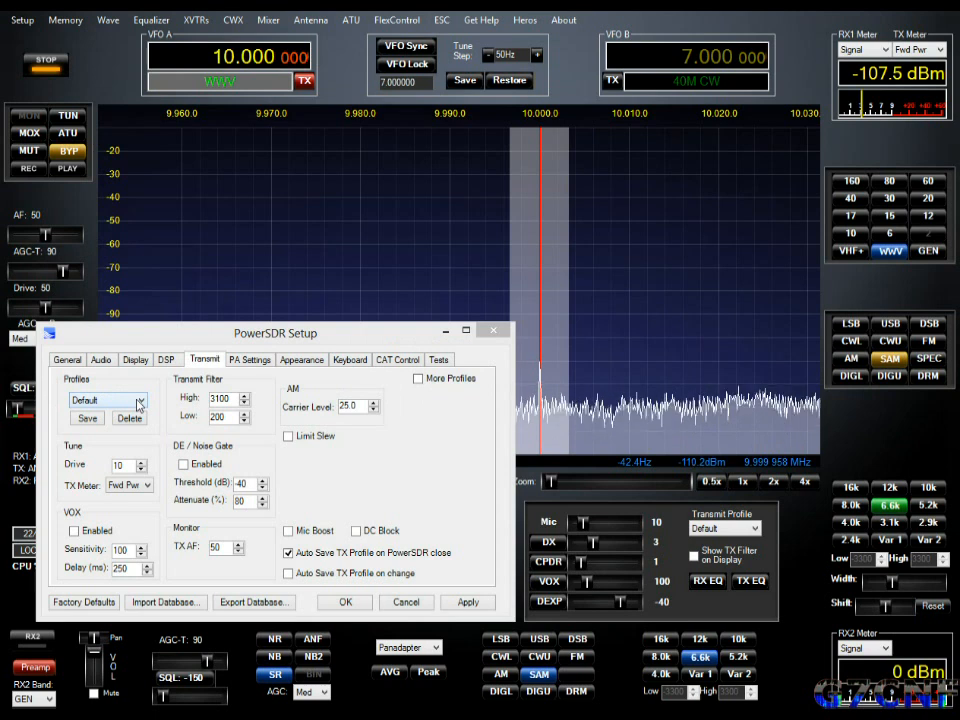
click(137, 400)
click(137, 400)
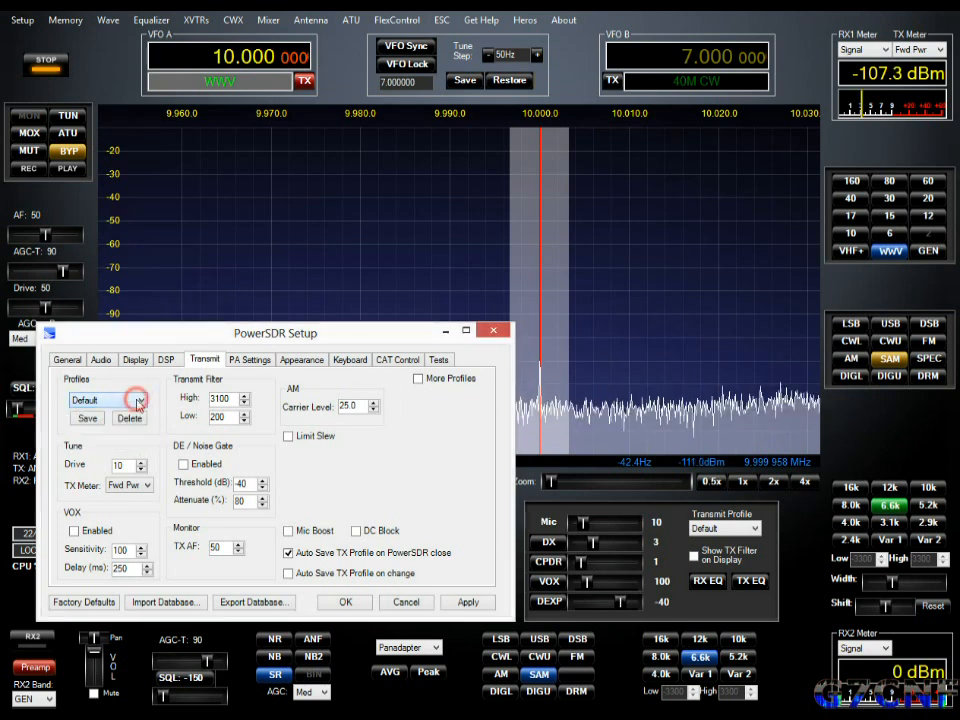
Show the additional TX profiles, browse the whole list and hide it again
click(418, 380)
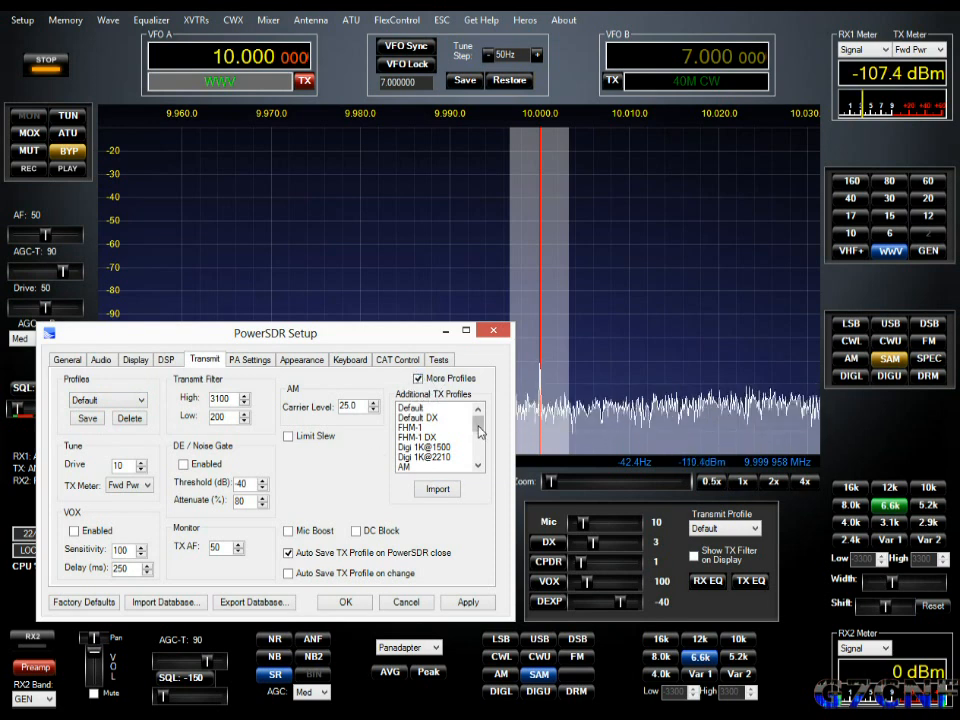
mouse_move(484, 424)
mouse_down()
mouse_move(481, 456)
mouse_move(479, 422)
mouse_up()
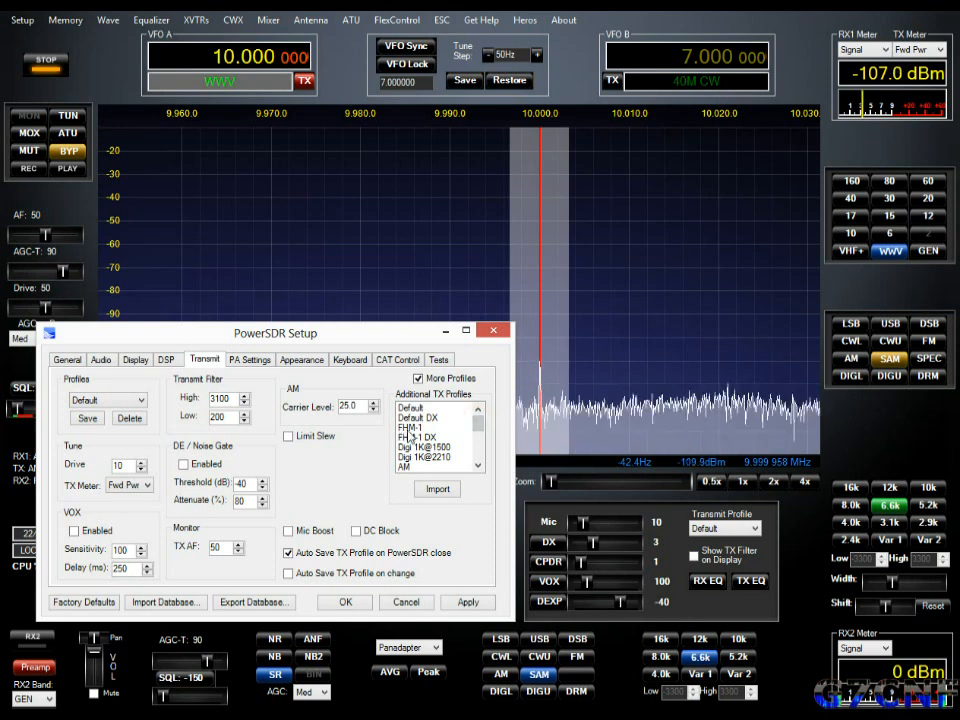
drag(482, 427, 478, 452)
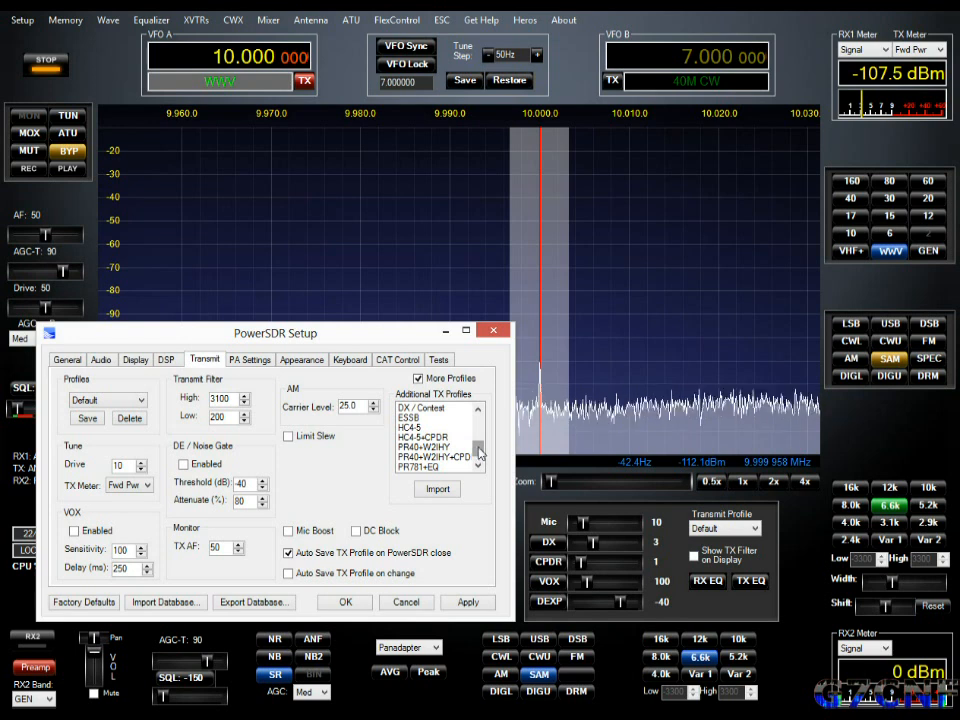
drag(478, 447, 478, 454)
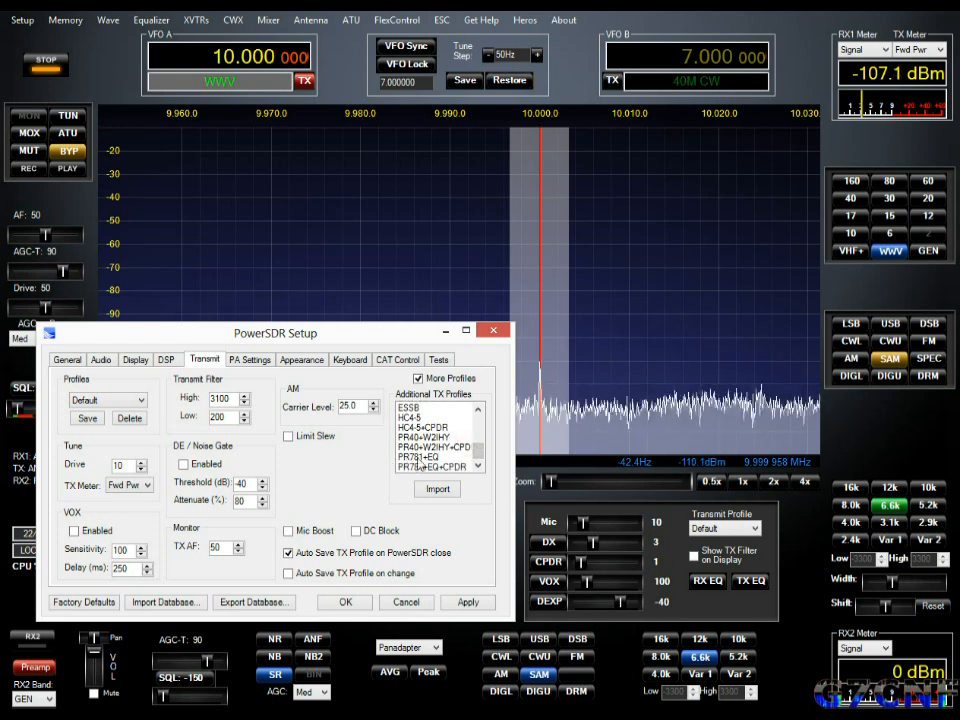
drag(481, 454, 490, 424)
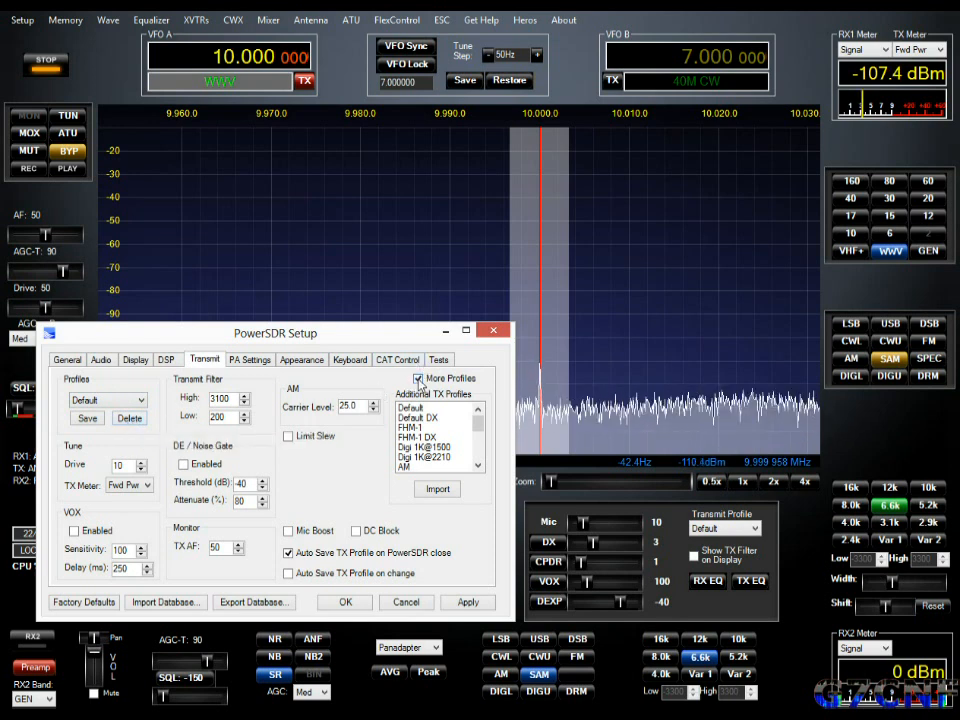
click(419, 379)
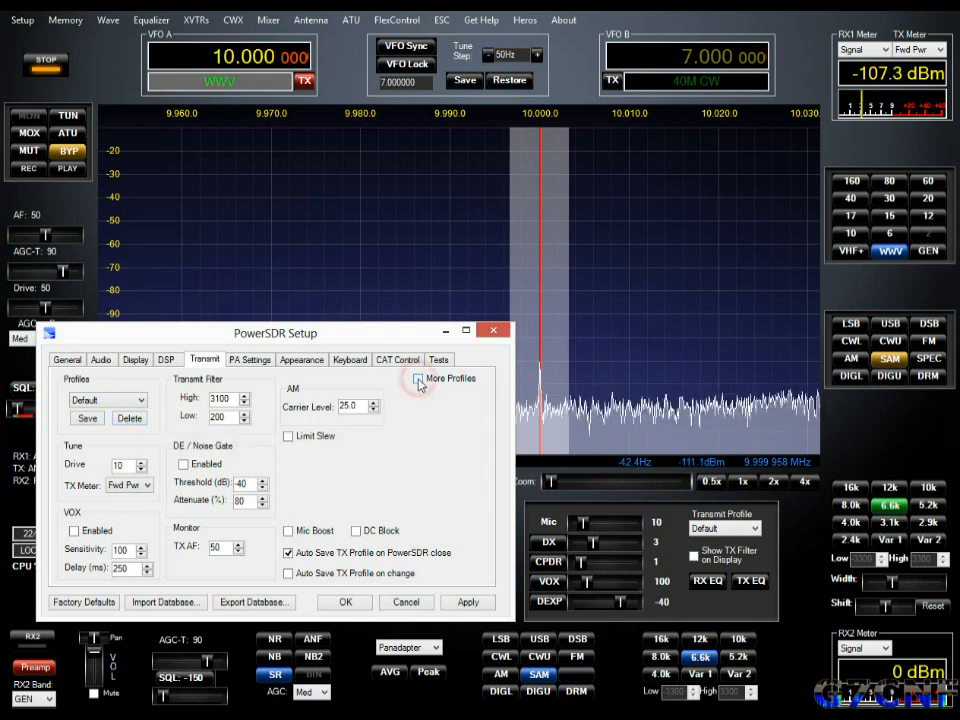
Switch the transmit profile to FHM-1 without saving the changes to the current profile
click(136, 401)
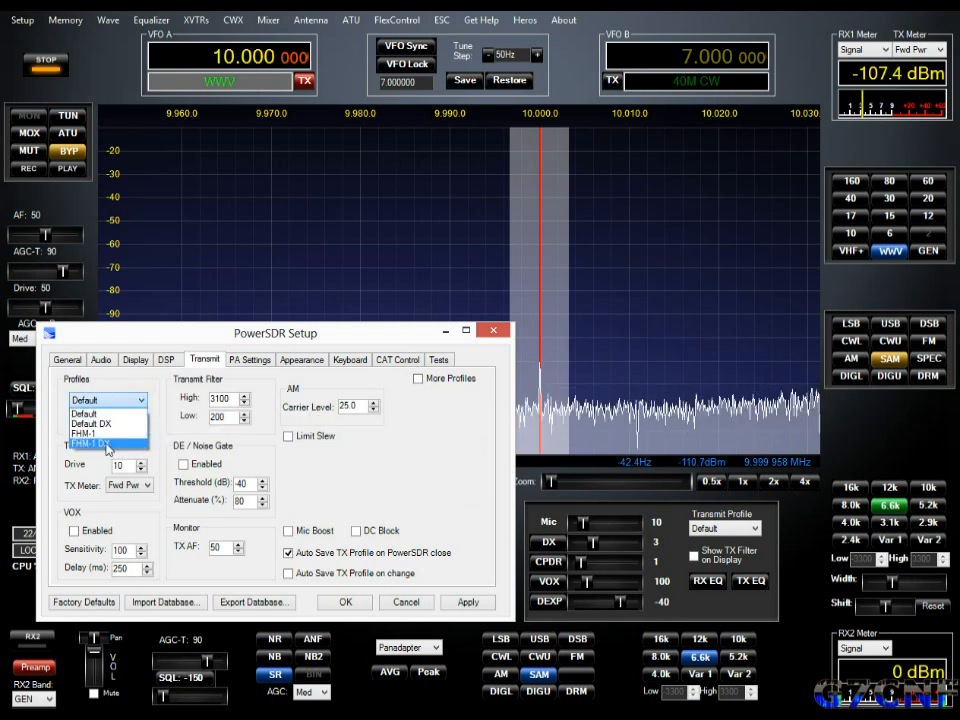
click(93, 434)
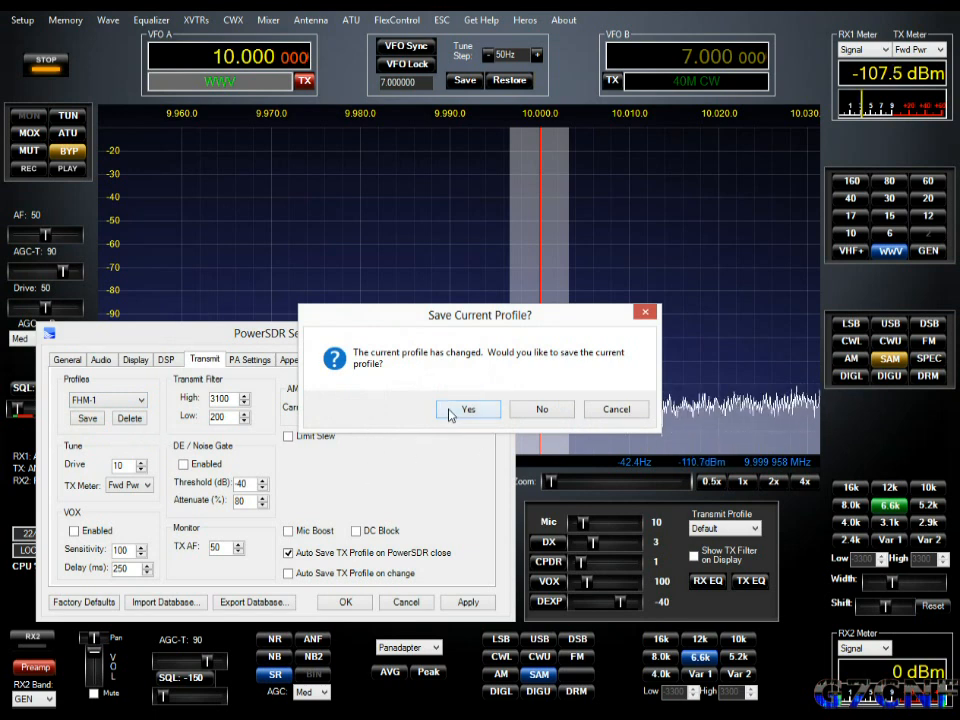
click(541, 411)
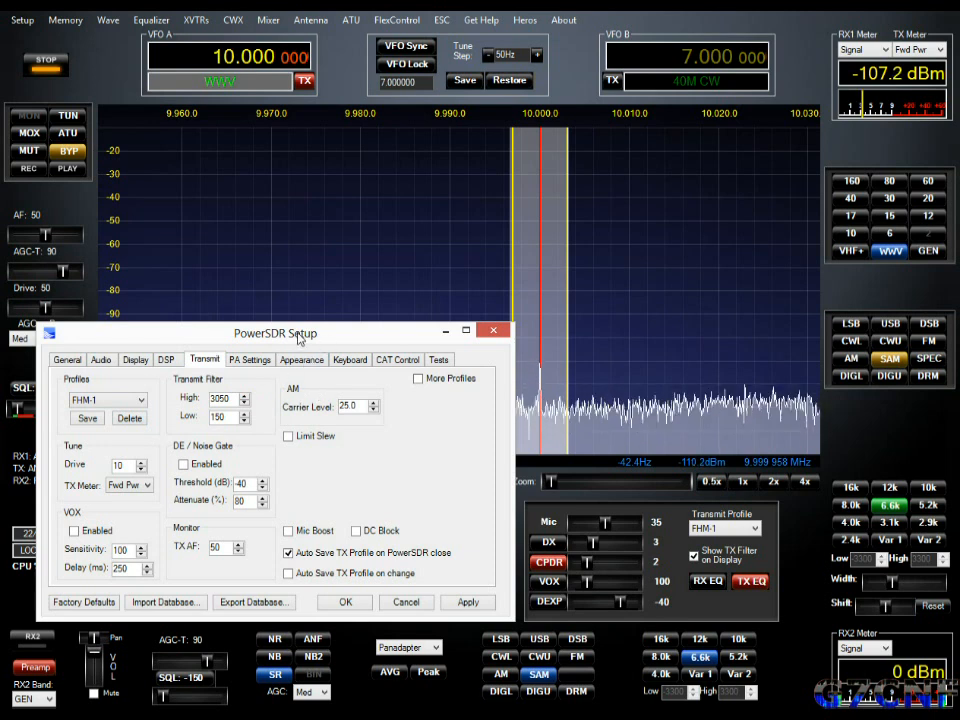
drag(298, 335, 283, 334)
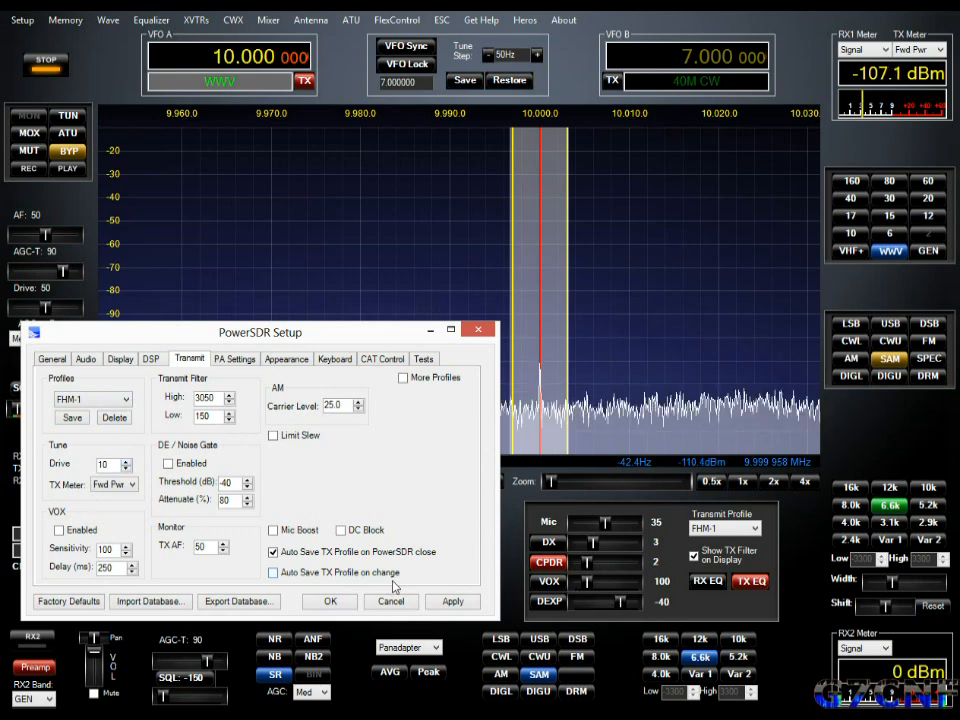
Toggle the TX filter overlay off and on twice to compare how the panadapter looks
click(725, 558)
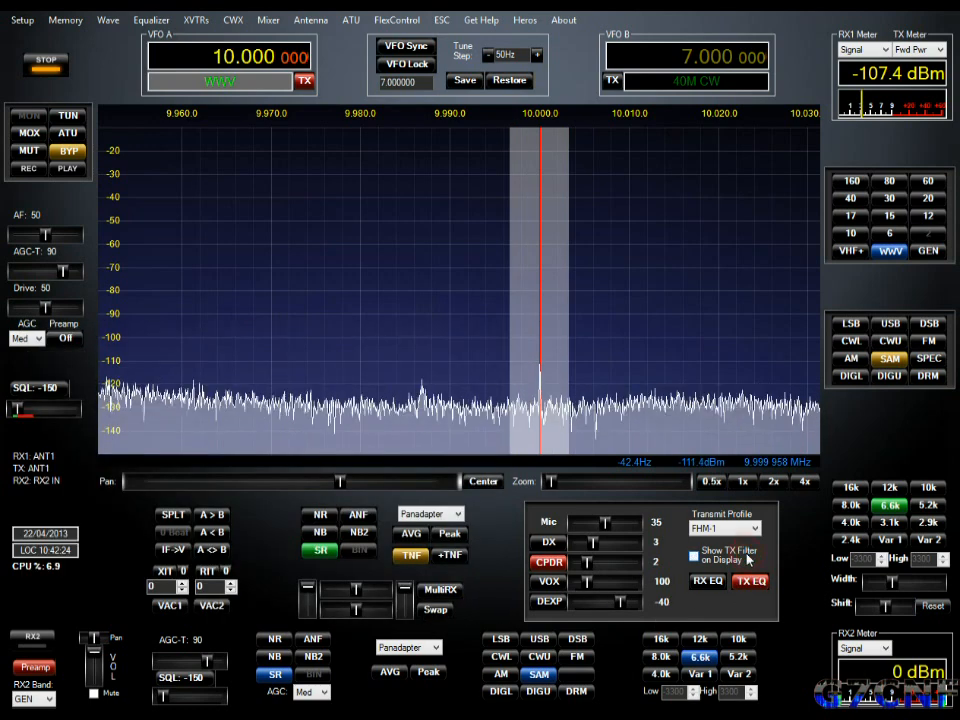
click(720, 557)
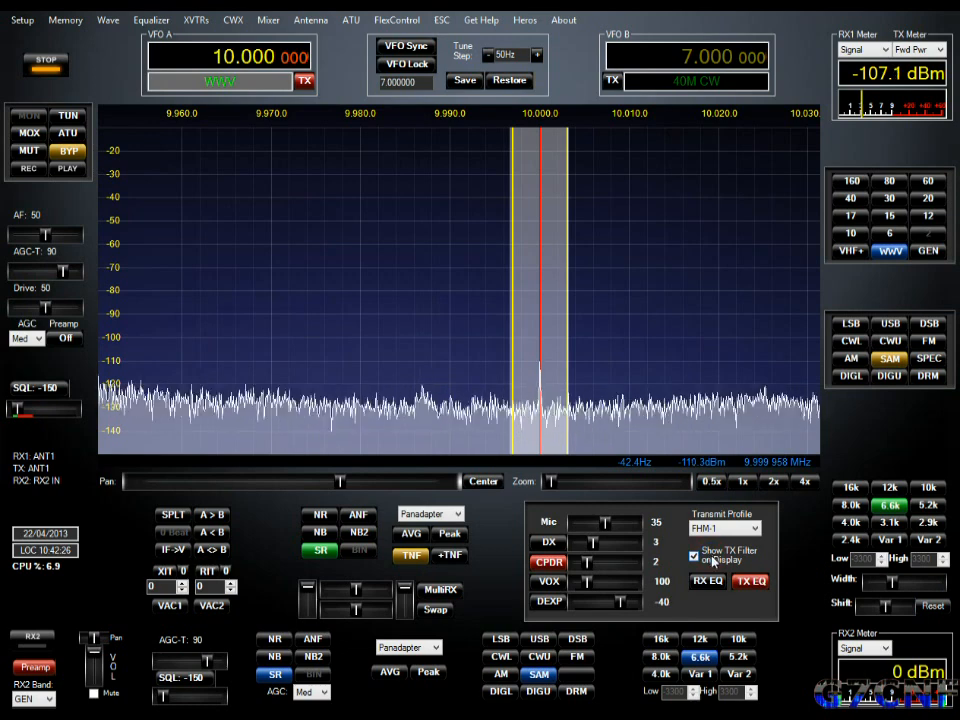
click(696, 556)
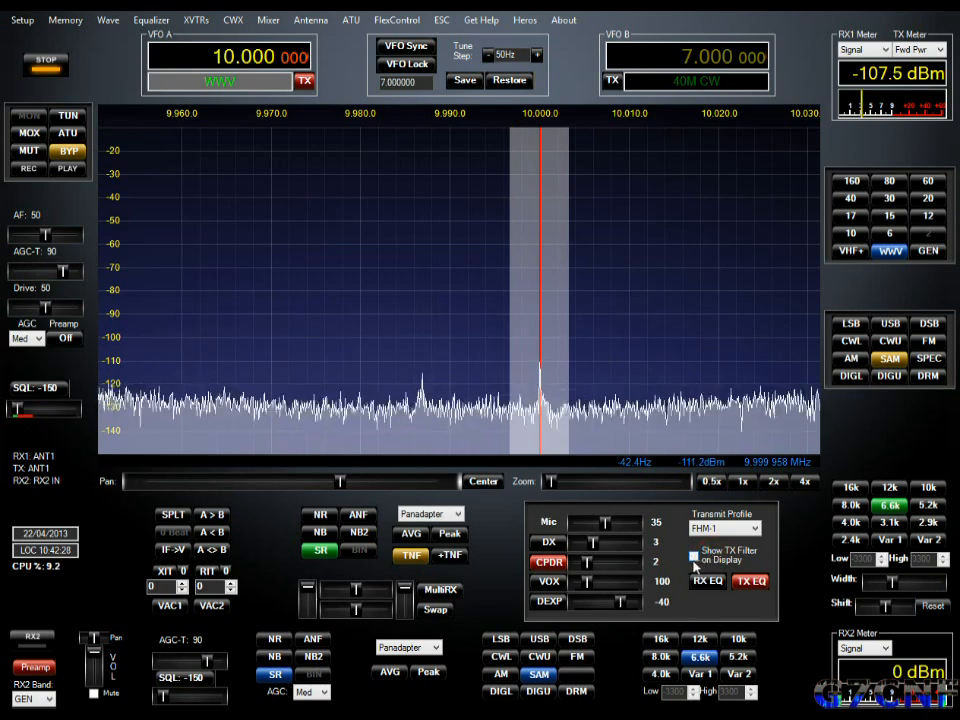
click(695, 556)
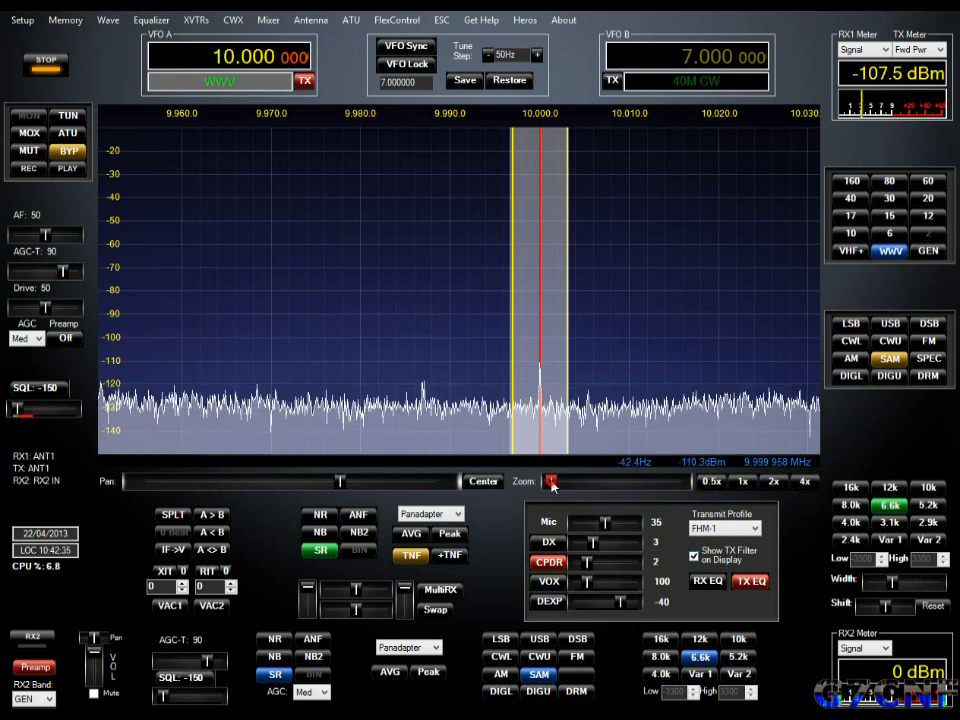
Zoom the panadapter to 2x and compare it with the TX filter overlay off and on, leaving the overlay shown
drag(549, 481, 573, 483)
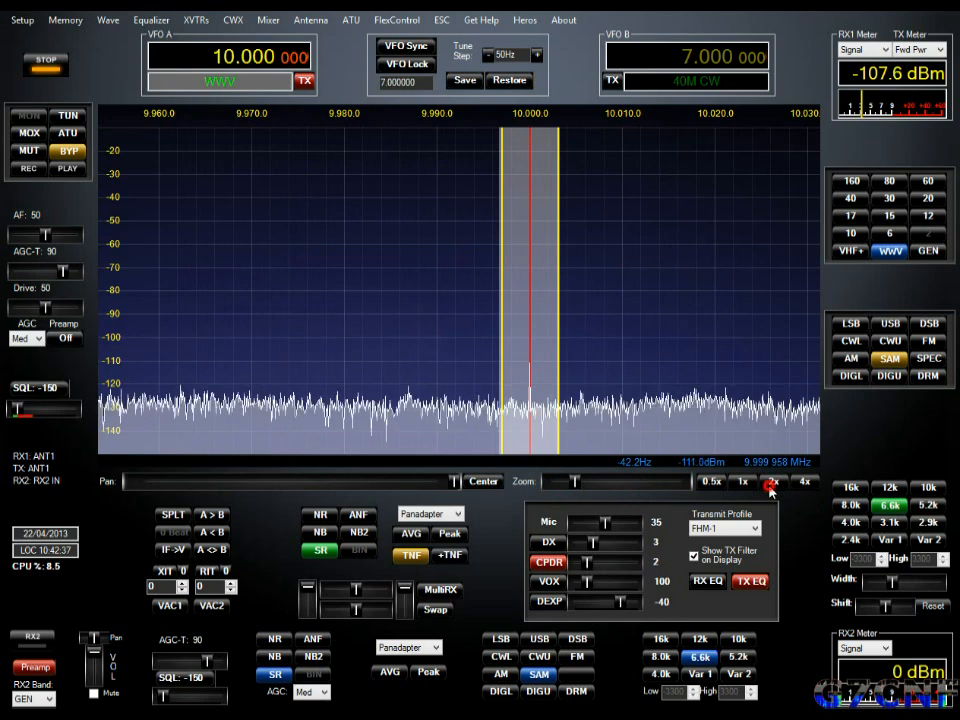
click(773, 482)
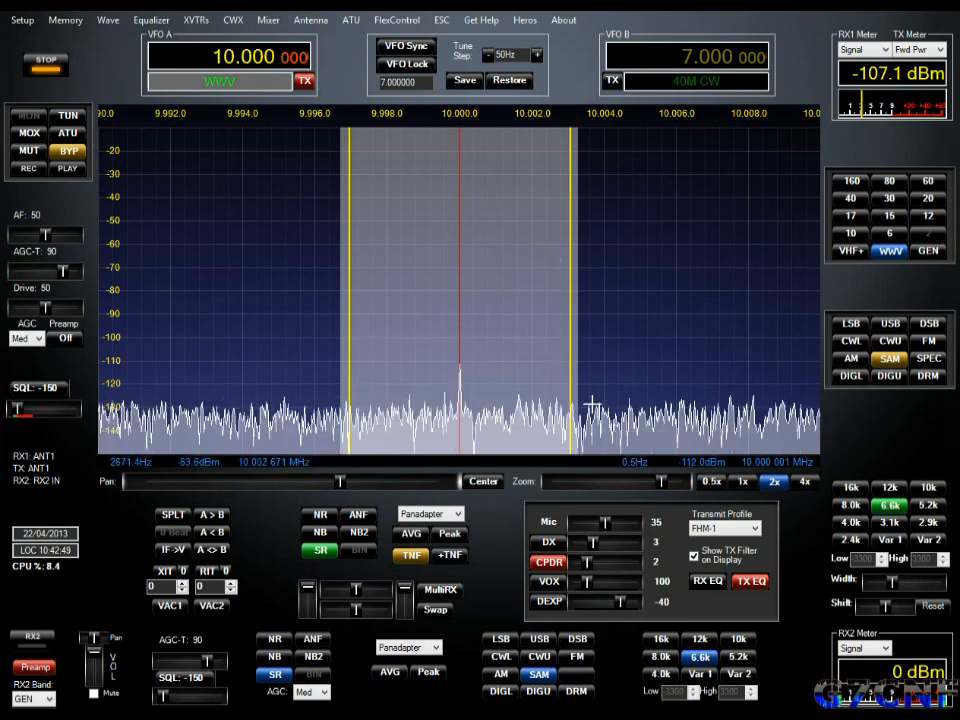
click(695, 557)
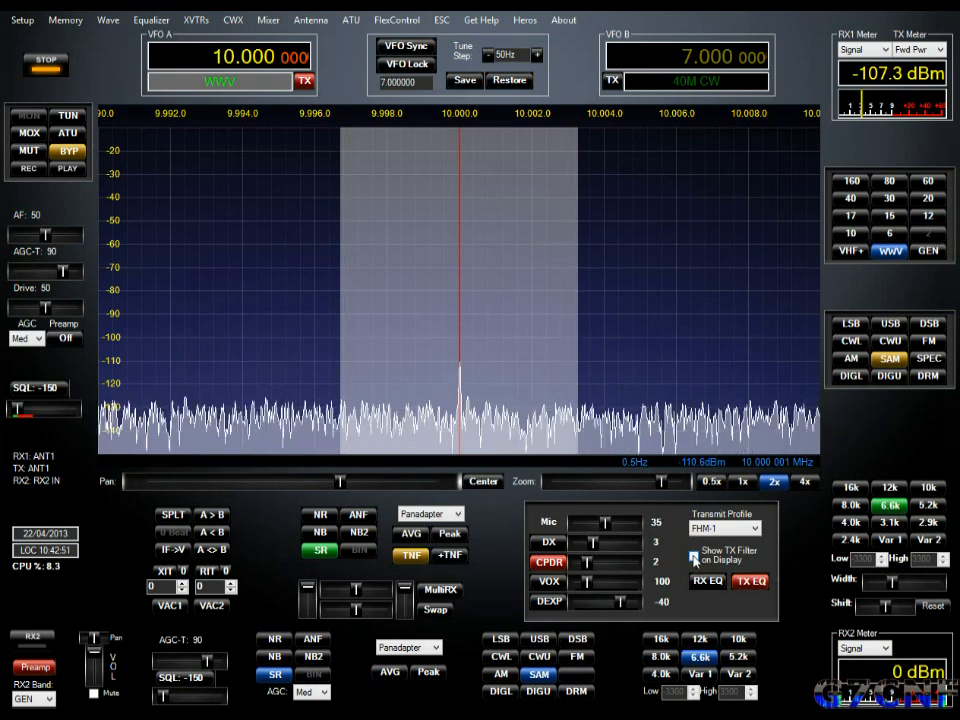
click(694, 557)
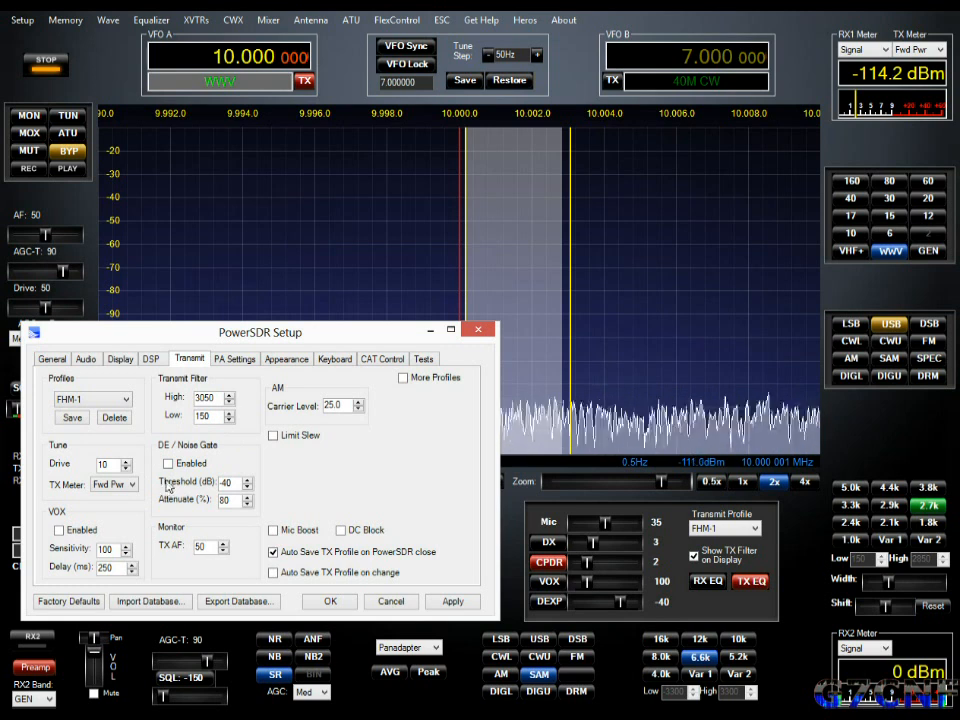
Switch the transmit profile to FHM-1 DX and enable its DE / noise gate
scroll(177, 483, down, 1)
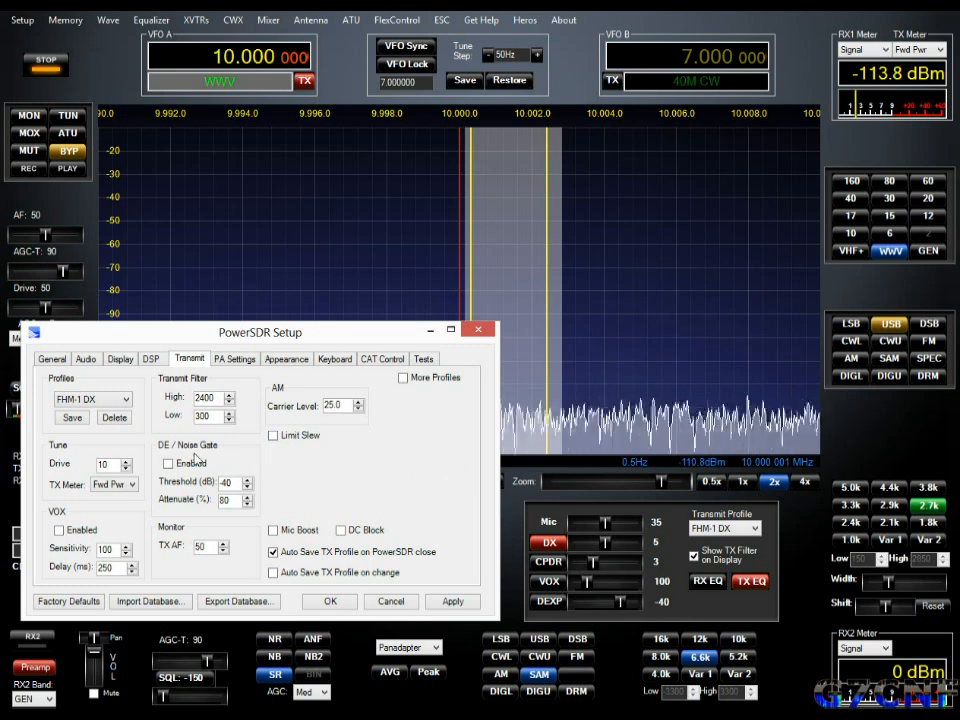
click(168, 463)
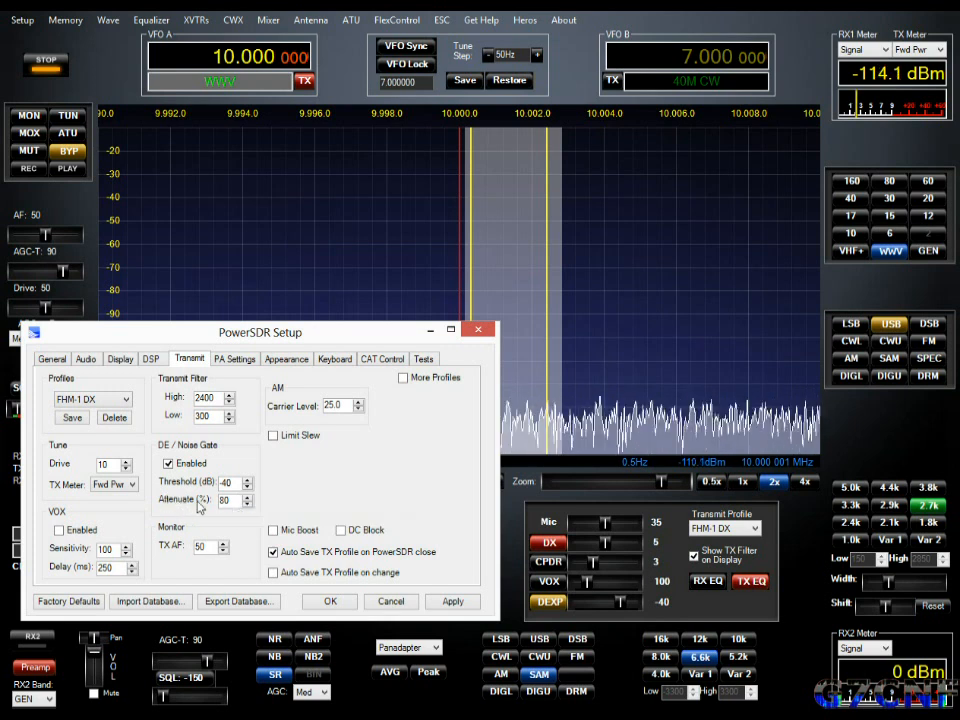
Try a noise gate attenuation of 100% and settle on 85%, leaving the threshold at -40 dB
click(231, 501)
scroll(231, 501, up, 7)
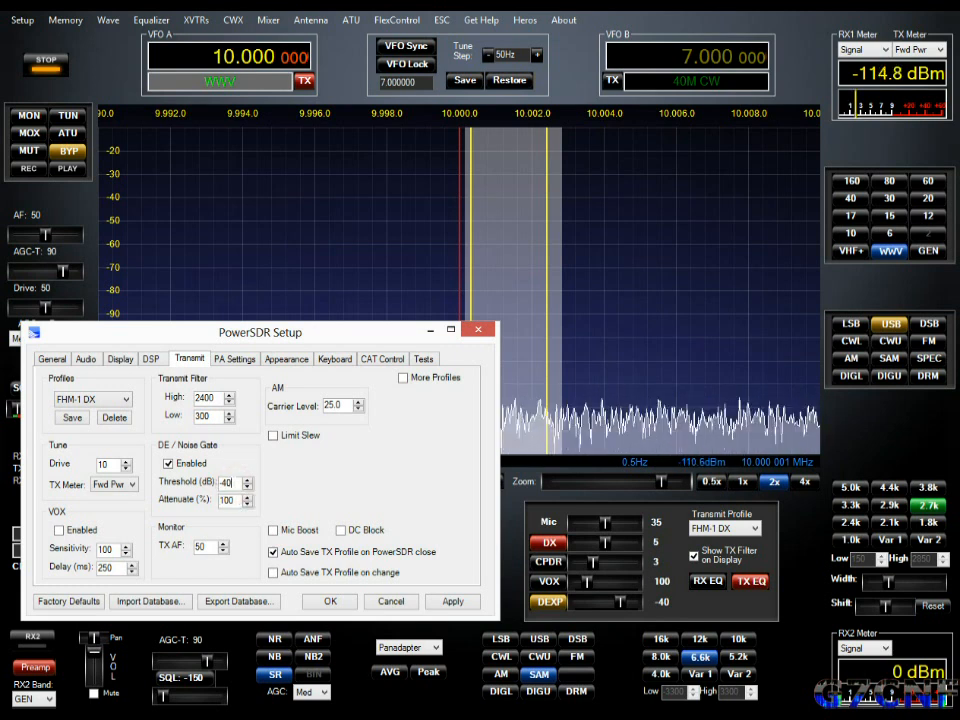
click(229, 482)
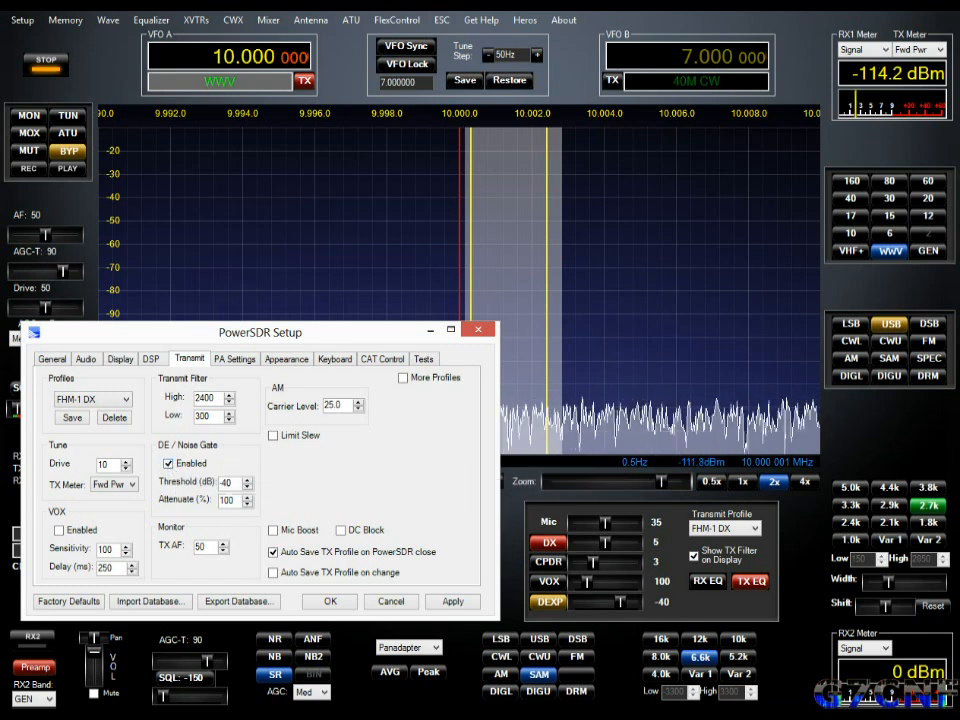
click(228, 499)
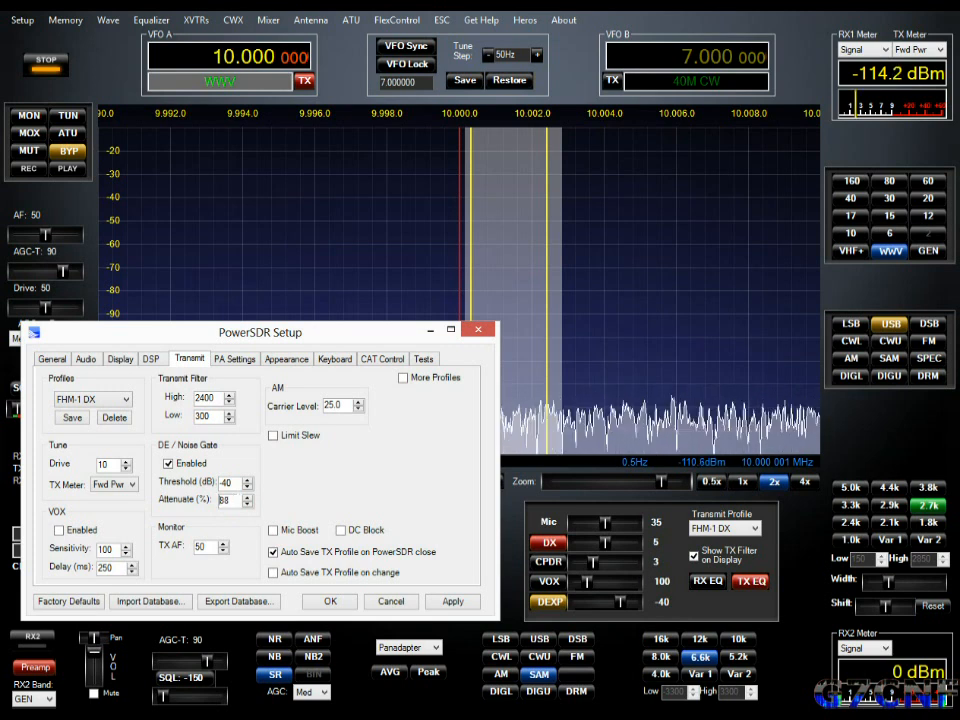
scroll(228, 500, down, 2)
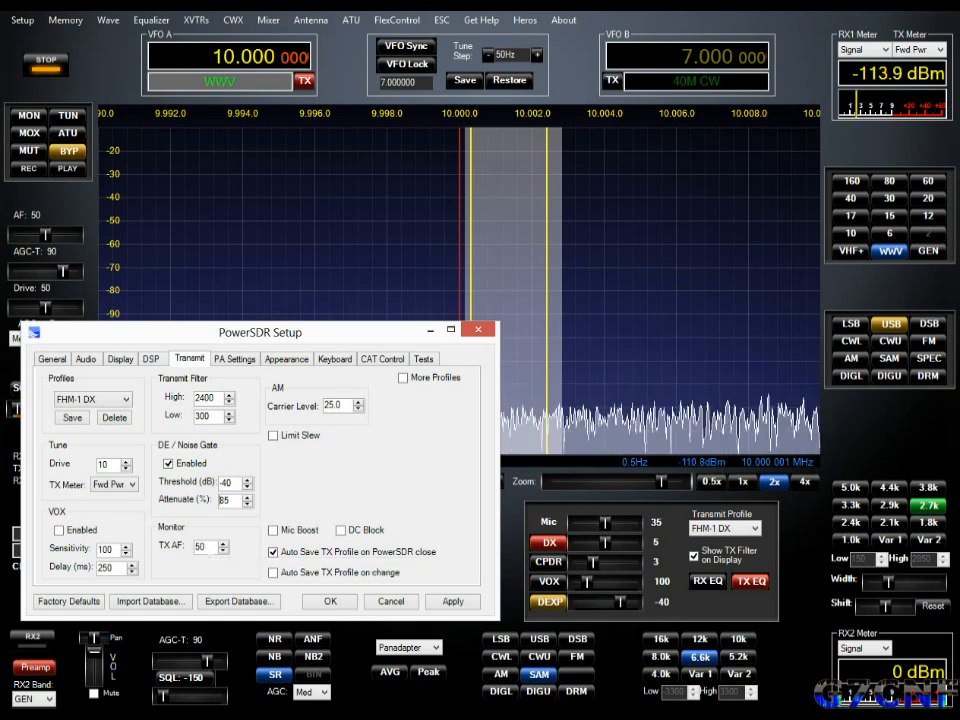
Lower the AF level to 25 and return to the transmit settings
drag(44, 236, 29, 237)
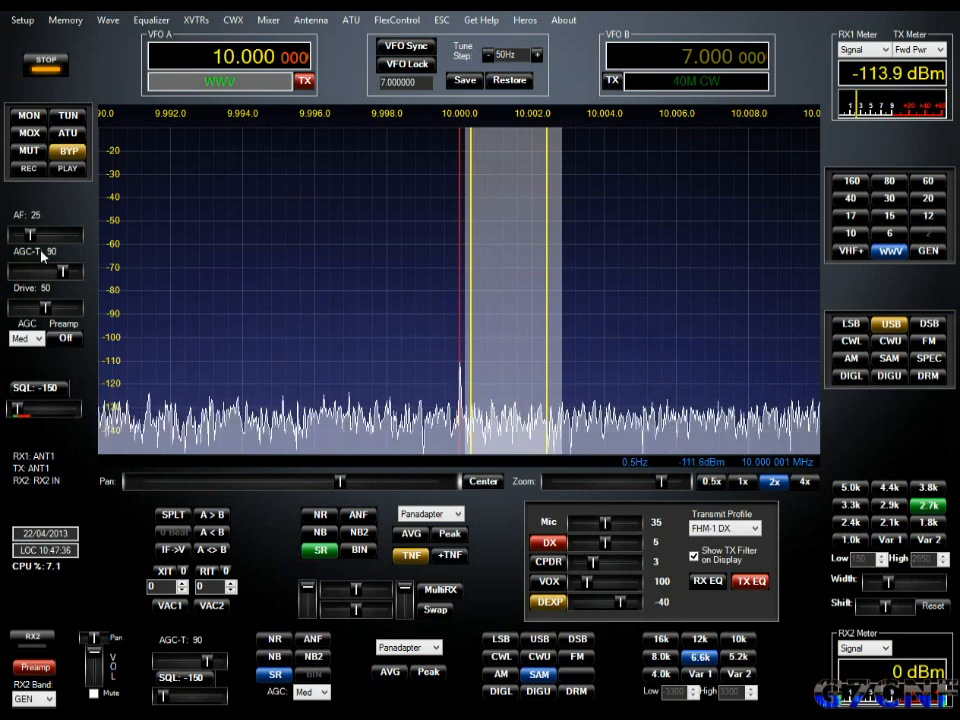
click(21, 20)
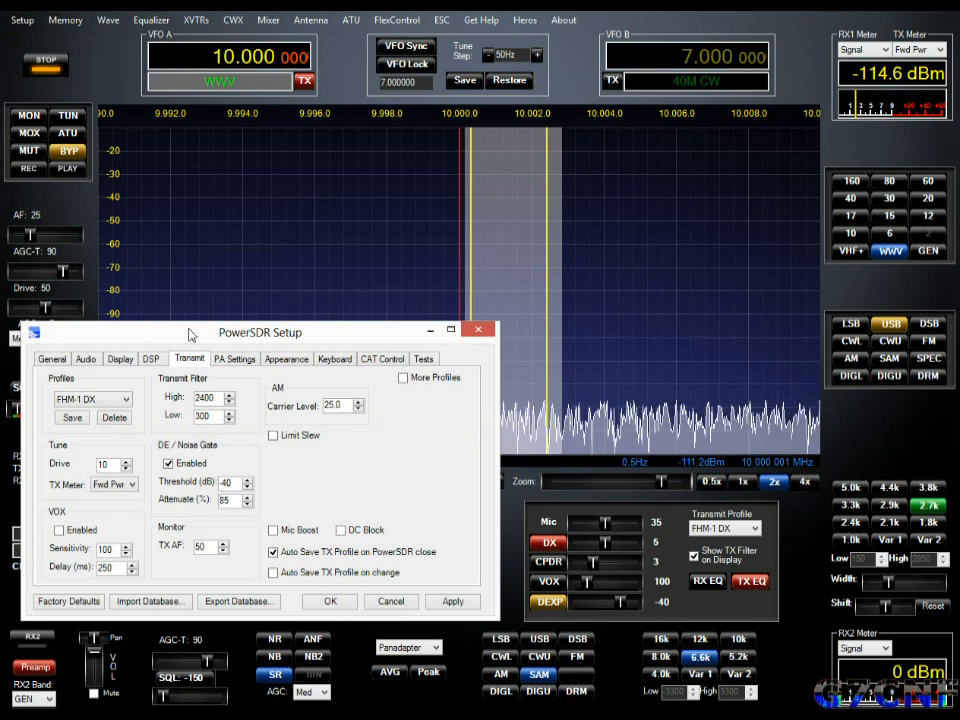
Lower the AM carrier level in the transmit settings to 20.2
drag(205, 341, 217, 361)
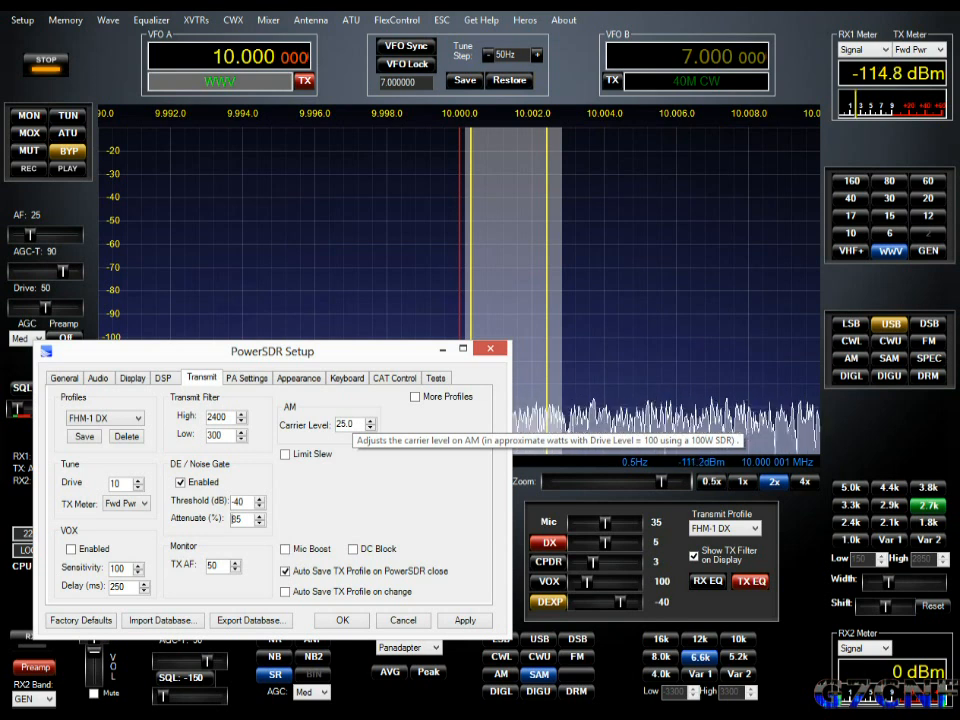
click(353, 424)
scroll(353, 424, down, 2)
scroll(353, 424, down, 6)
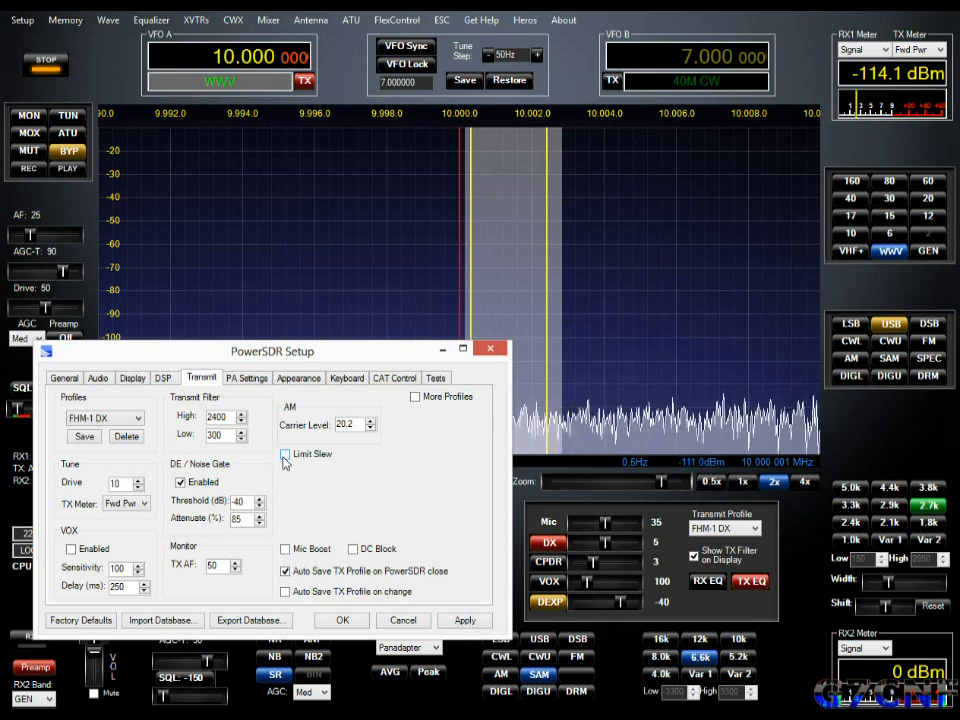
Apply the Default skin in the appearance settings and move the setup window lower to expose the panadapter
click(250, 380)
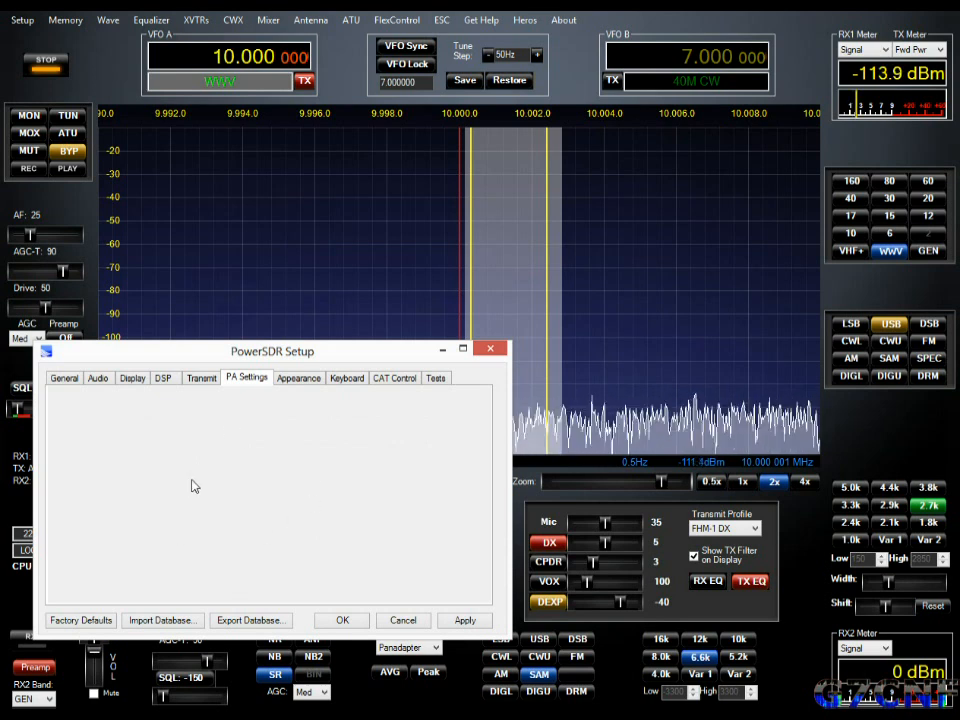
click(299, 380)
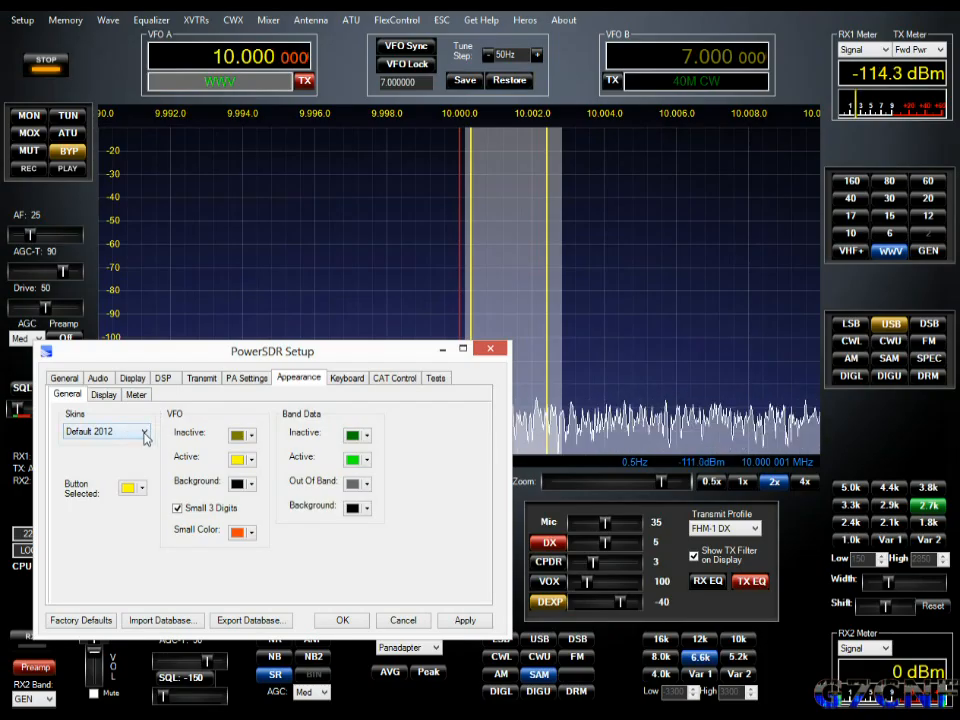
click(145, 432)
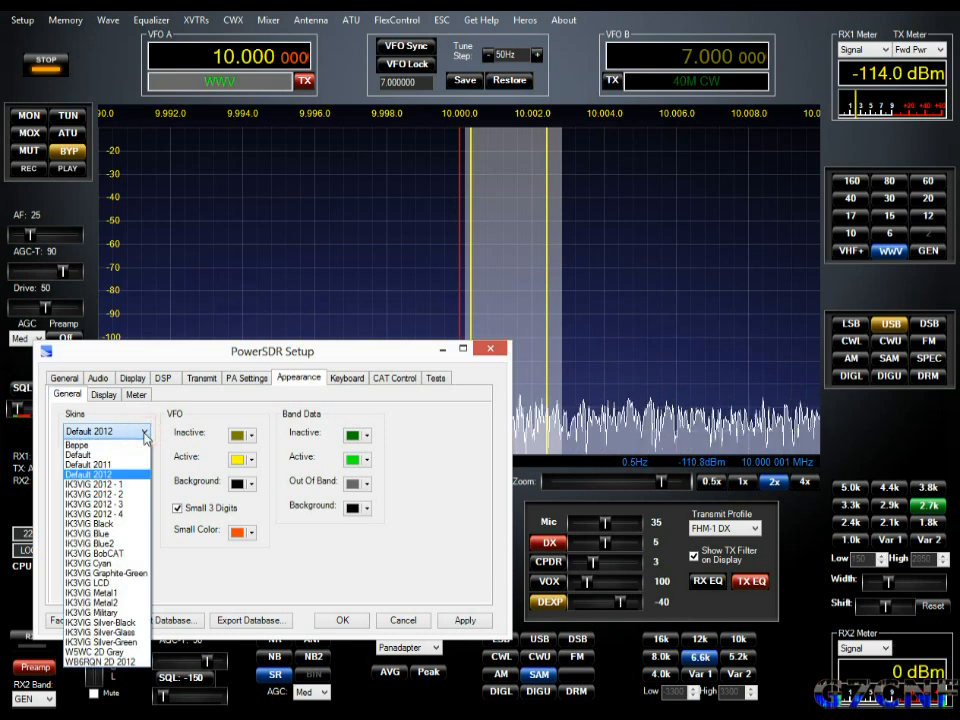
click(78, 455)
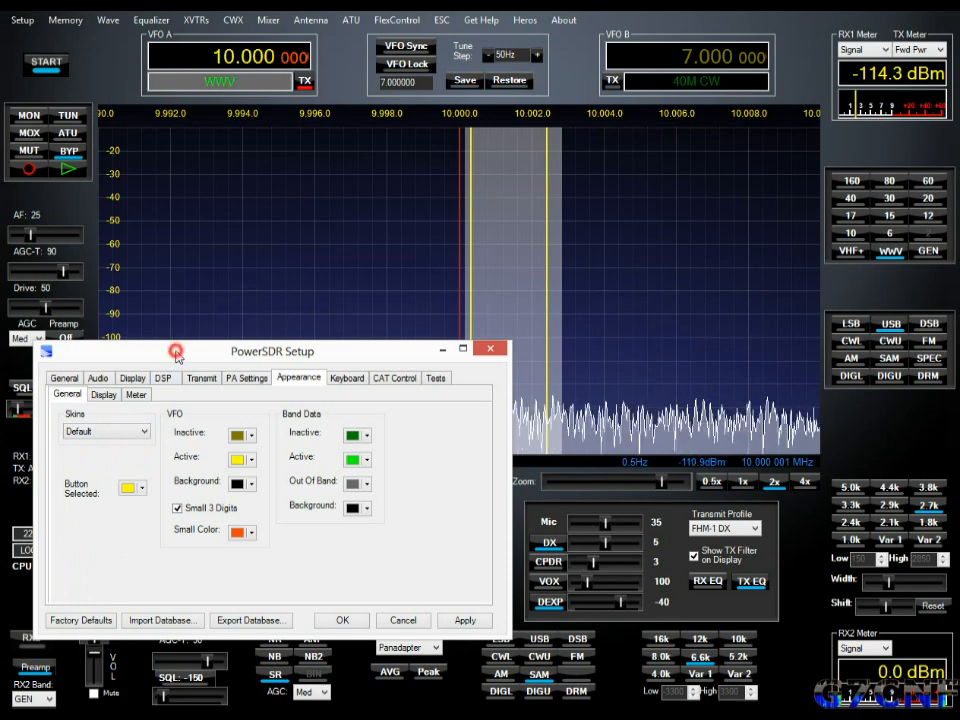
drag(178, 356, 221, 326)
drag(248, 282, 155, 433)
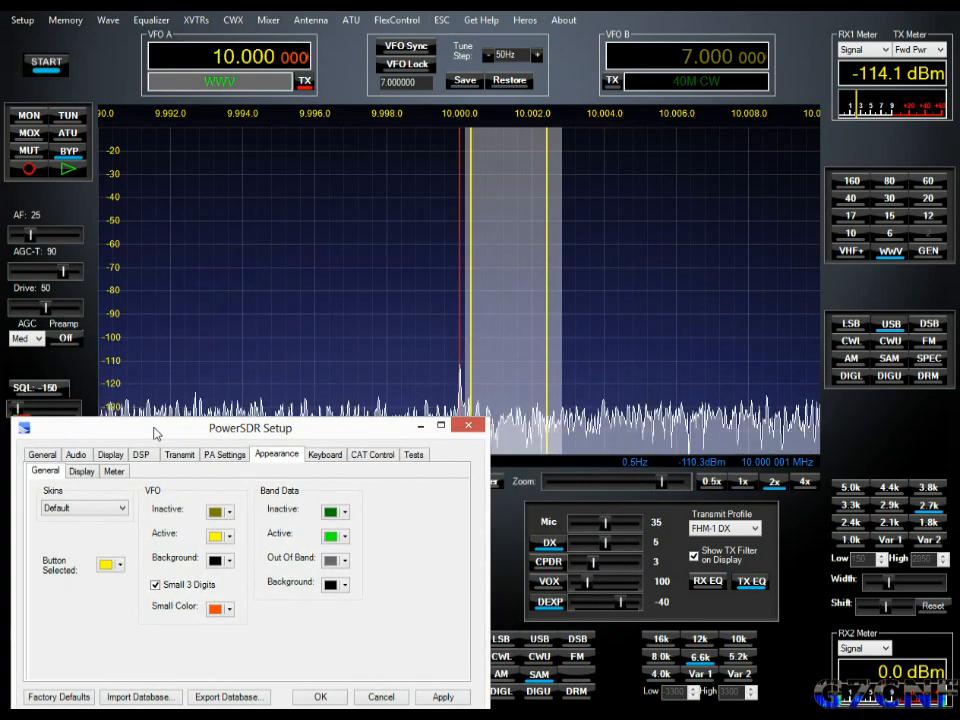
Try out the Beppe, Default, Default 2011, Default 2012 and IK3VIG 2012 - 1 skins in turn
click(122, 512)
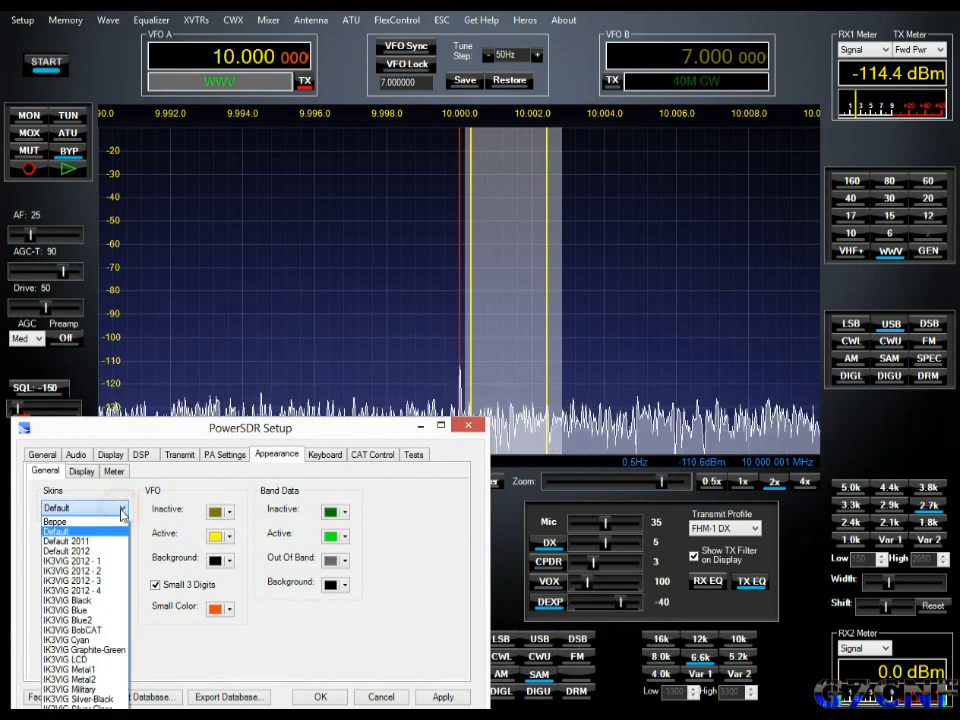
click(101, 524)
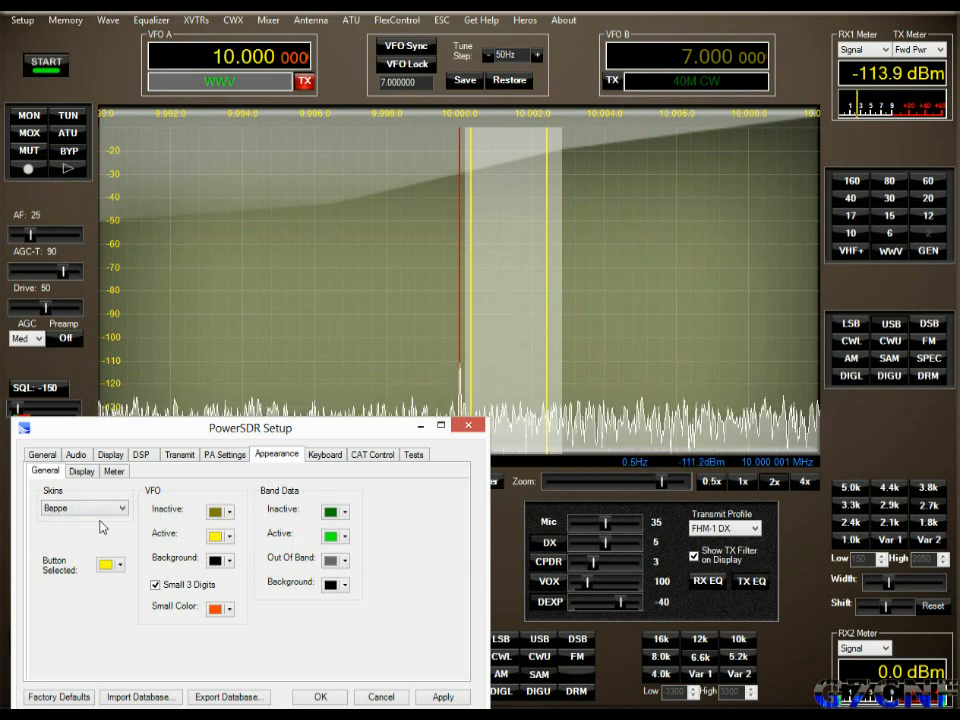
key(Down)
key(Down)
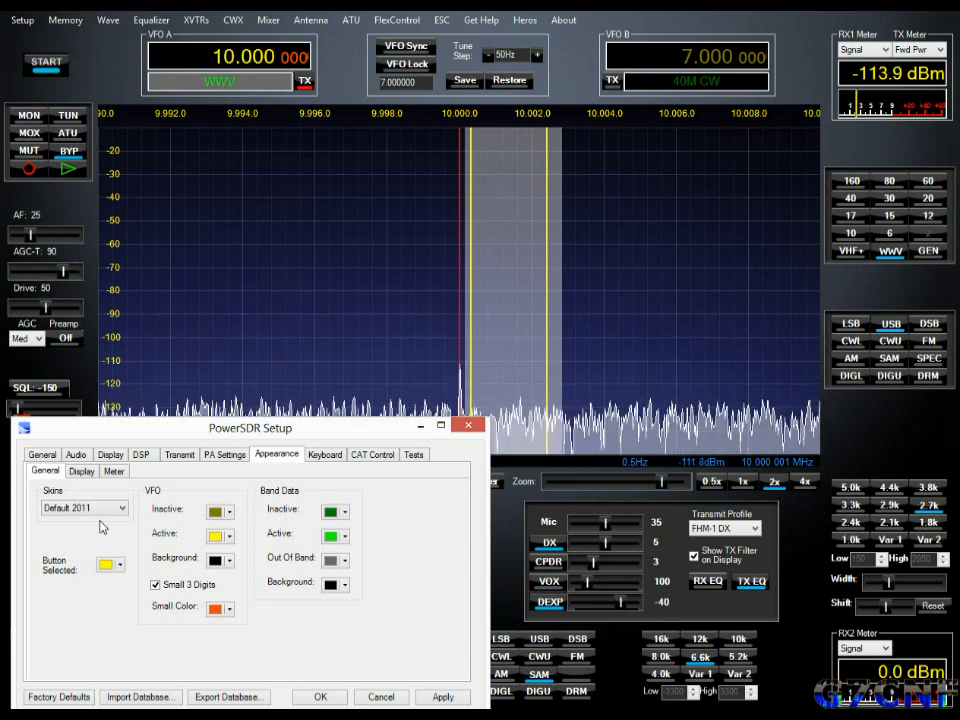
key(Down)
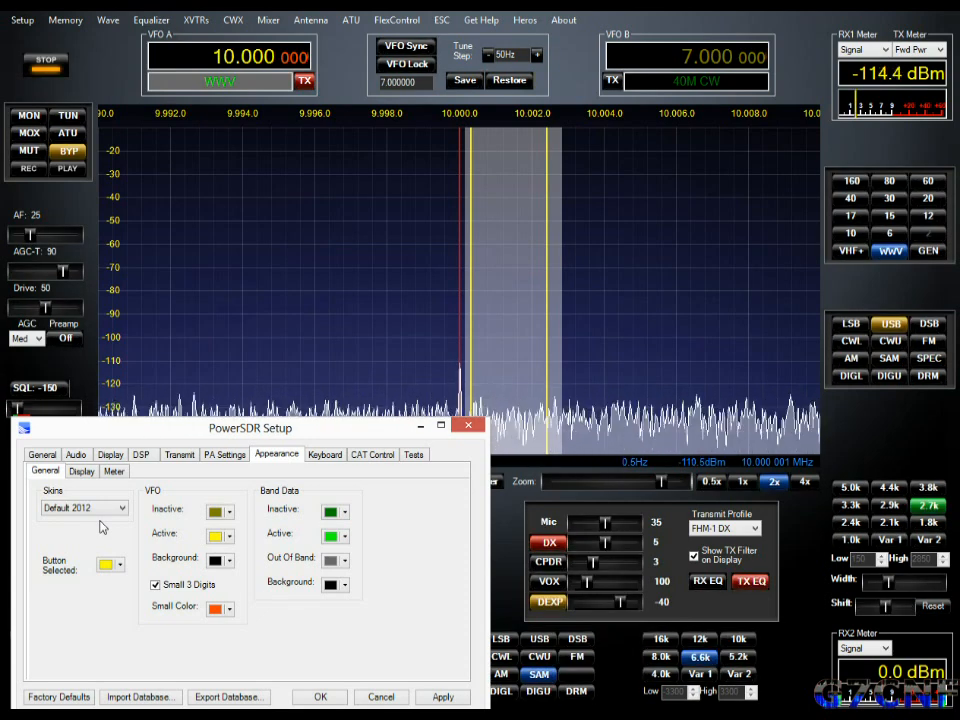
key(Down)
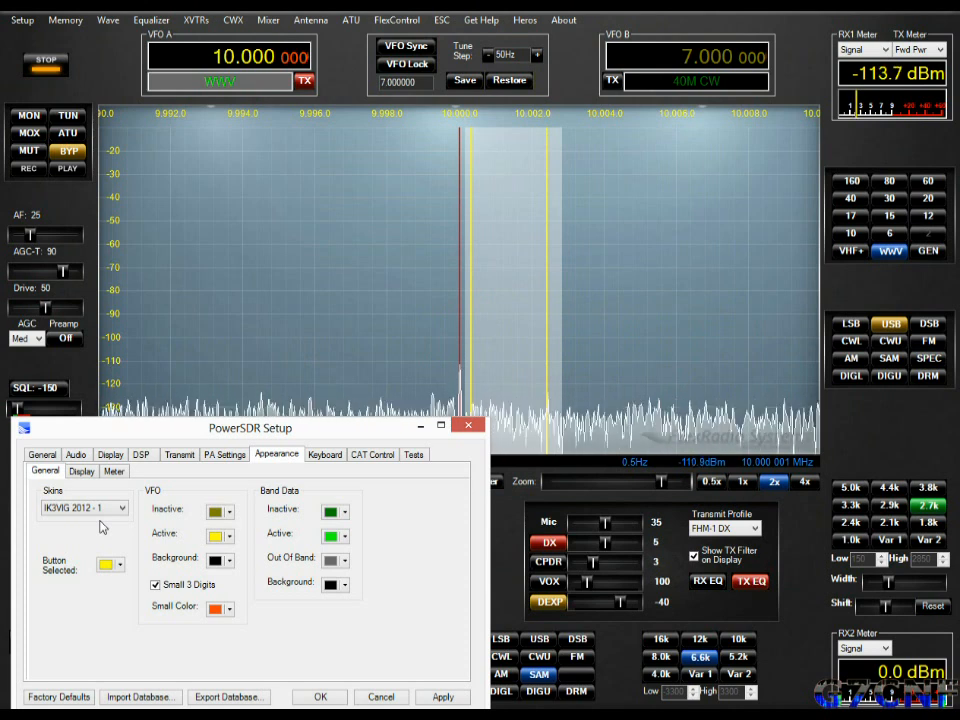
Preview further IK3VIG skins in turn, including Blue, Blue2, Cyan, Graphite-Green, Military and Silver-Glass
key(Down)
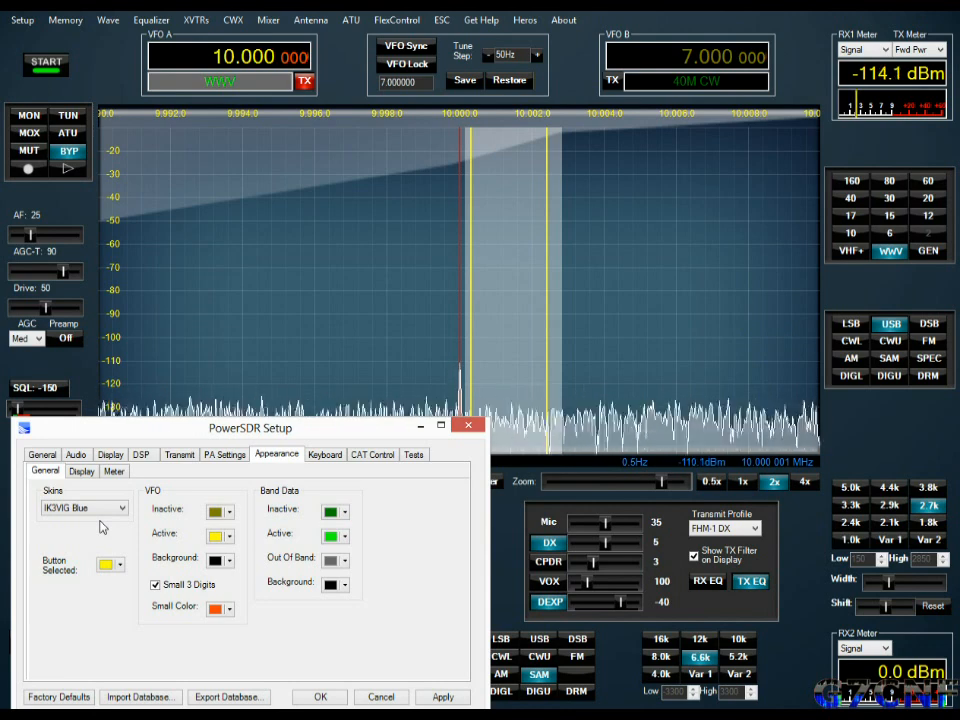
key(Down)
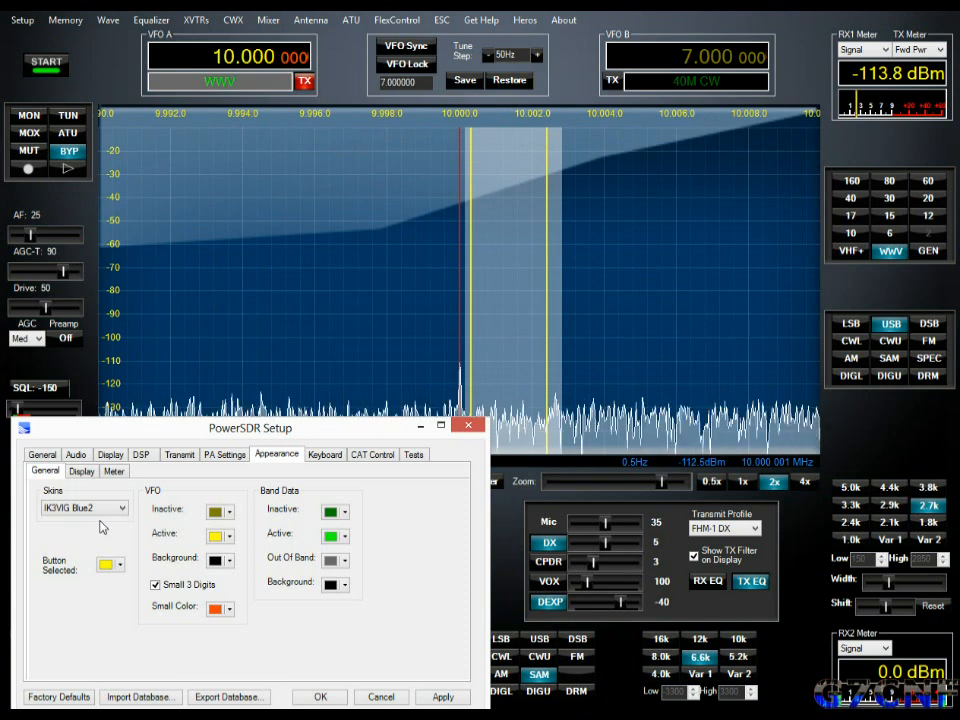
key(Down)
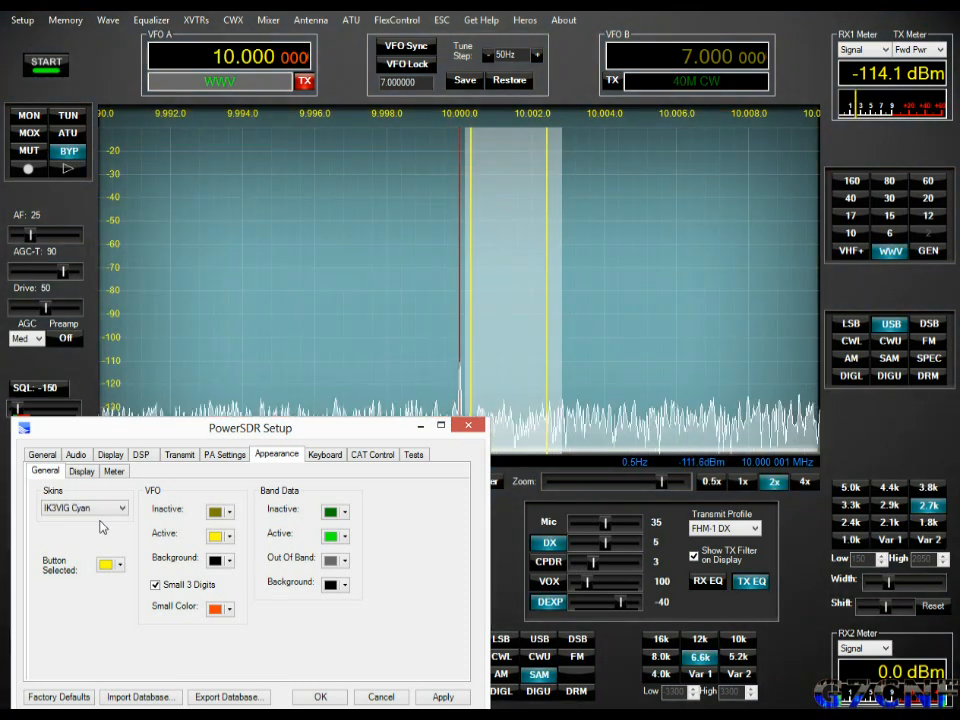
key(Down)
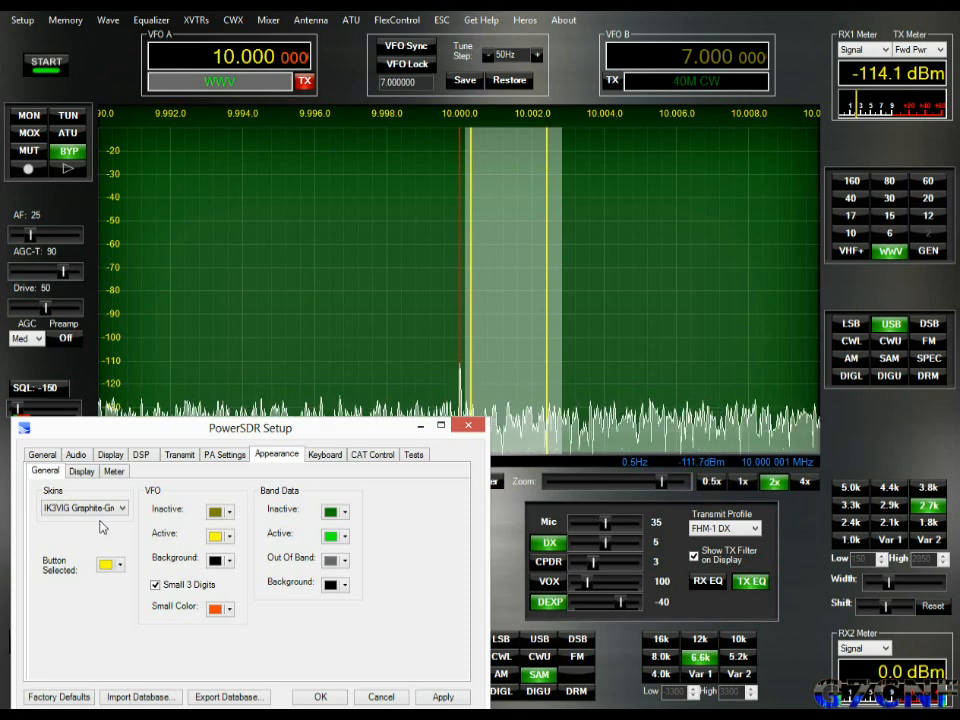
key(Down)
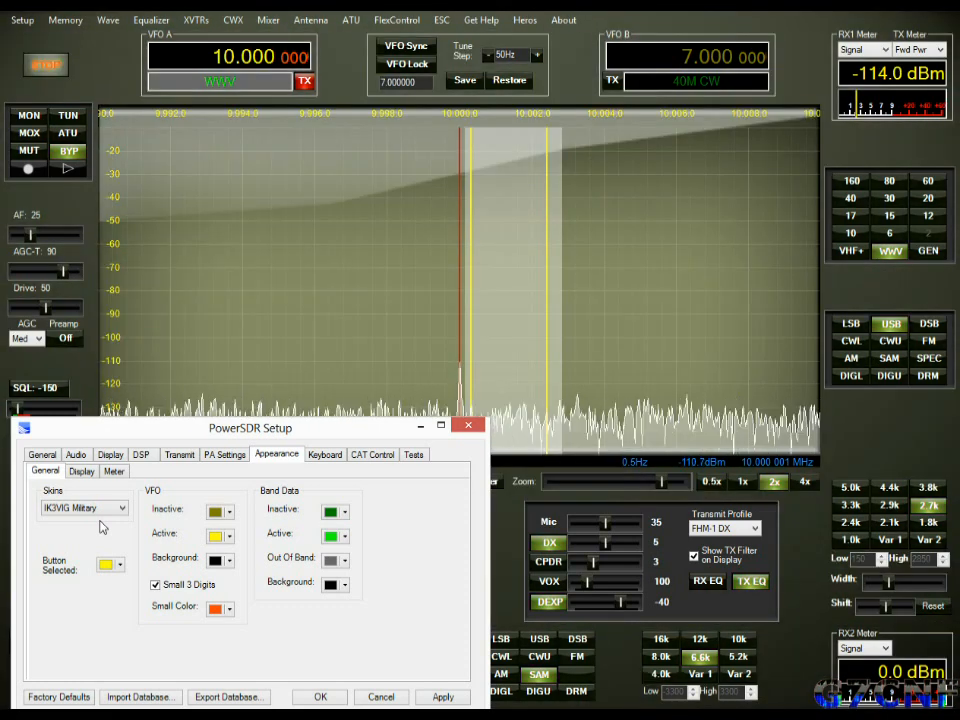
key(Down)
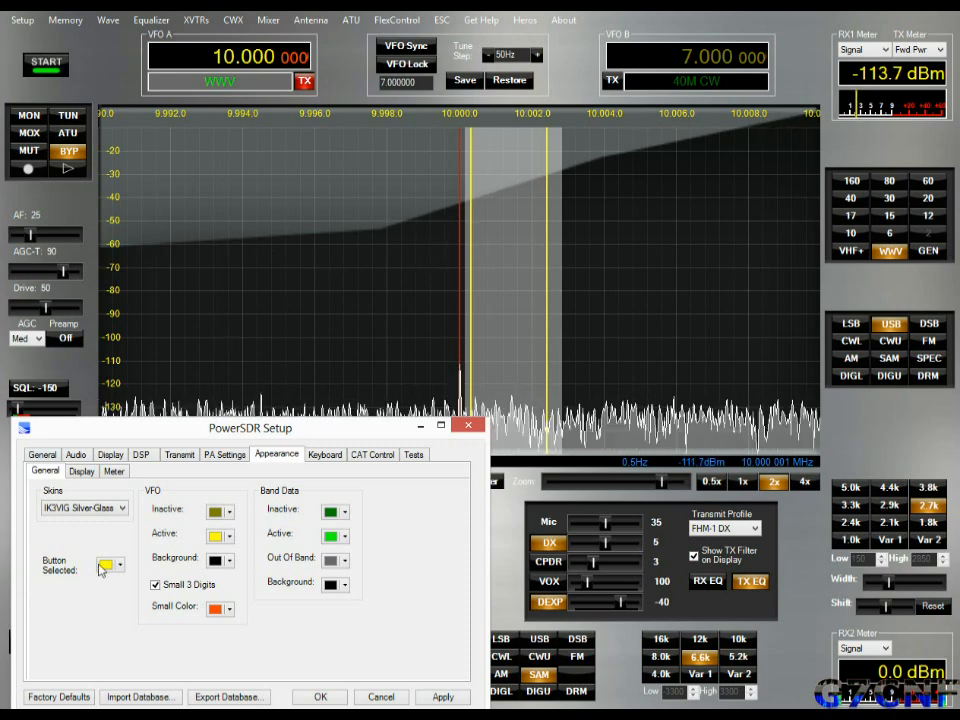
Preview the IK3VIG Silver-Green, W5WC 2D Gray and WB6RQN 2D 2012 skins
click(122, 507)
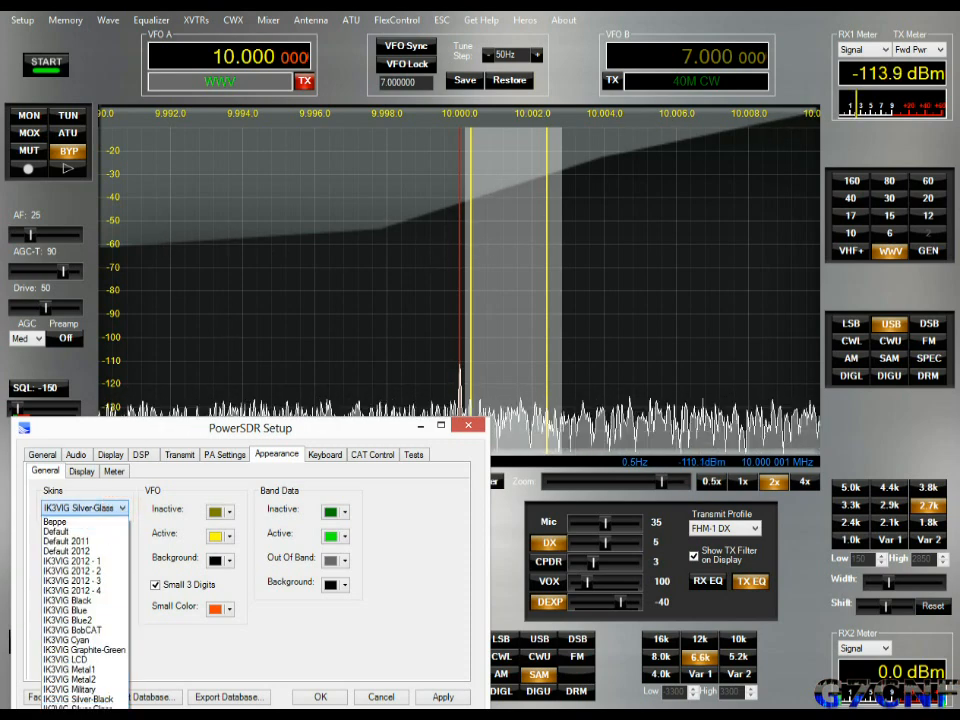
click(80, 704)
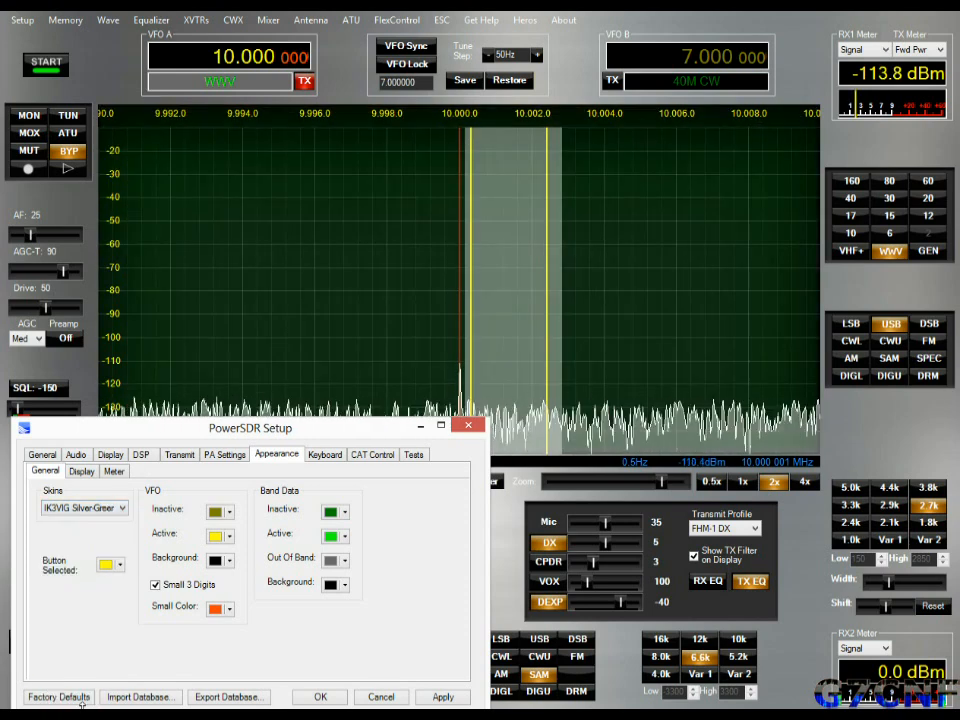
key(Down)
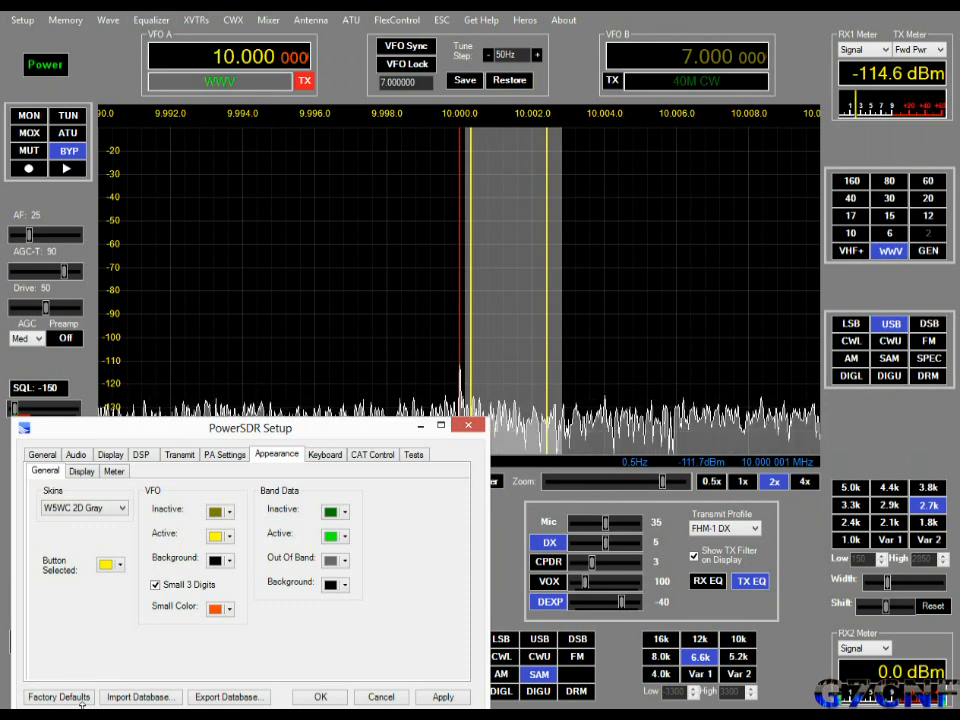
key(Down)
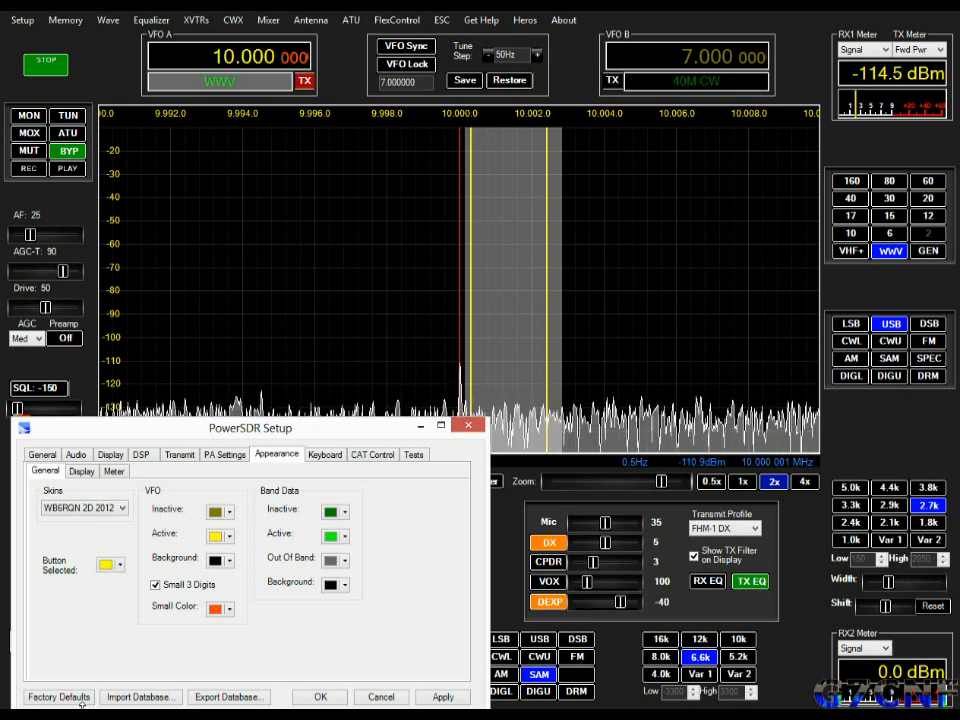
Apply the IK3VIG Silver-Black skin to the console
click(81, 702)
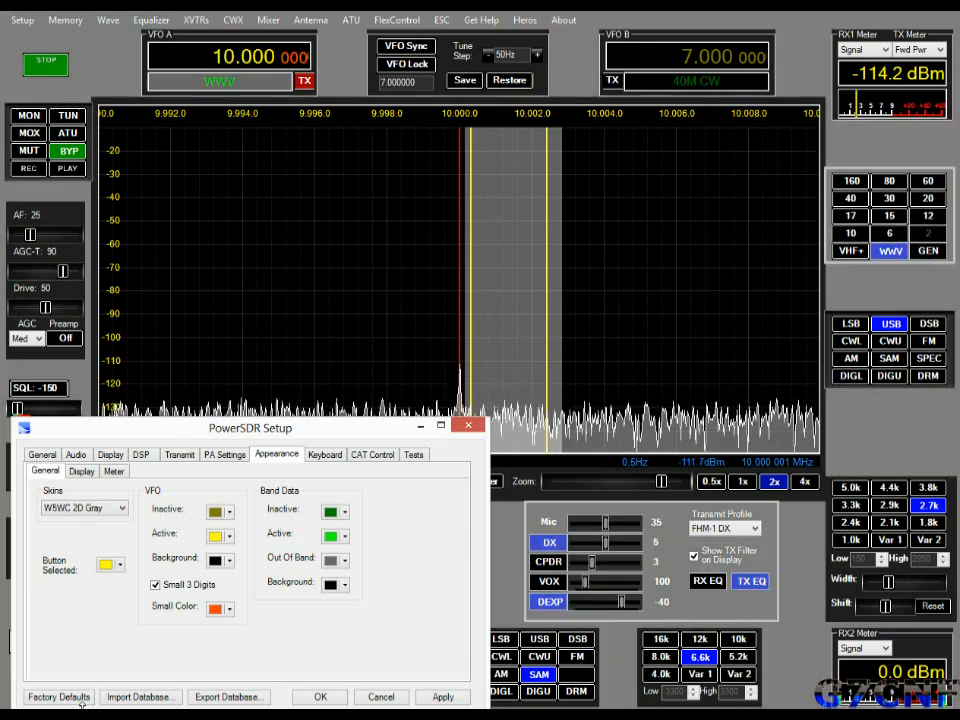
click(84, 508)
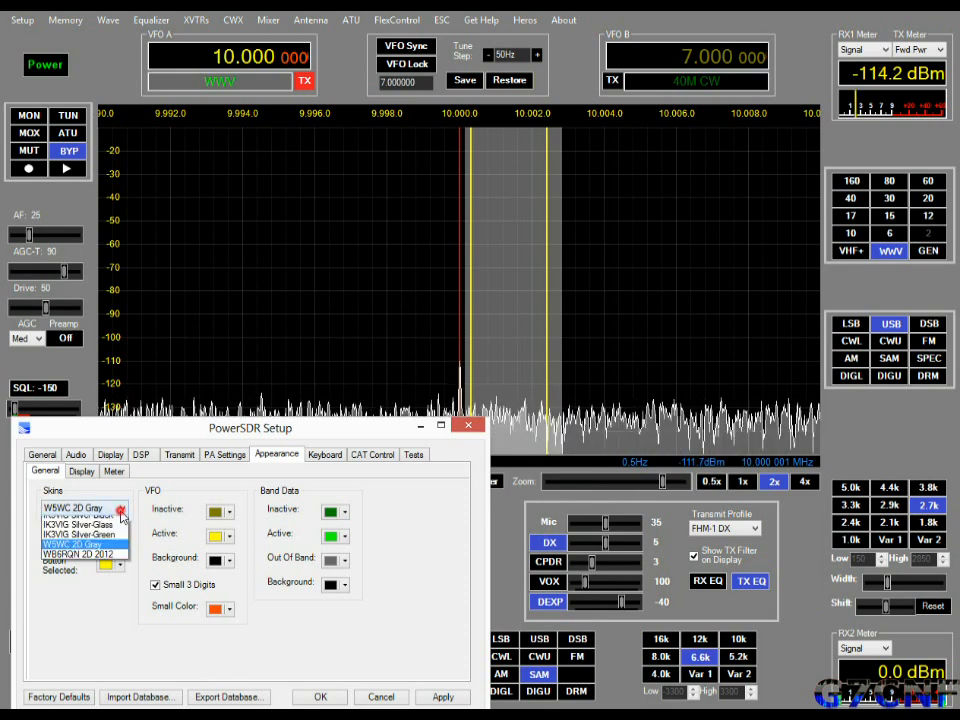
click(82, 699)
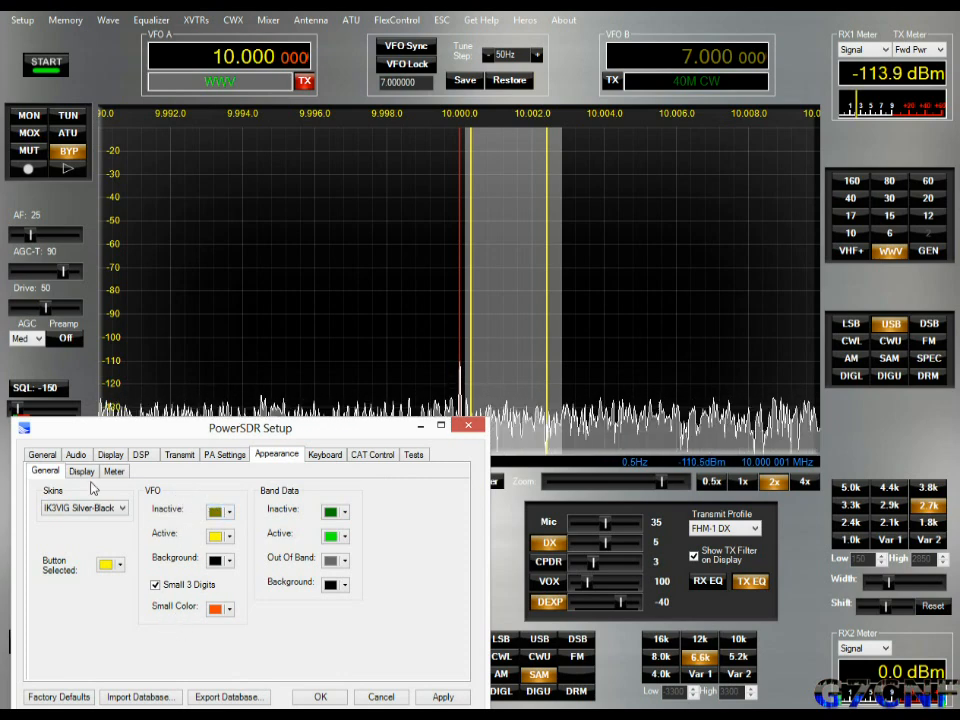
Disable Small 3 Digits for the VFO, check the VFO A frequency display, and enable the option again
click(156, 587)
click(291, 58)
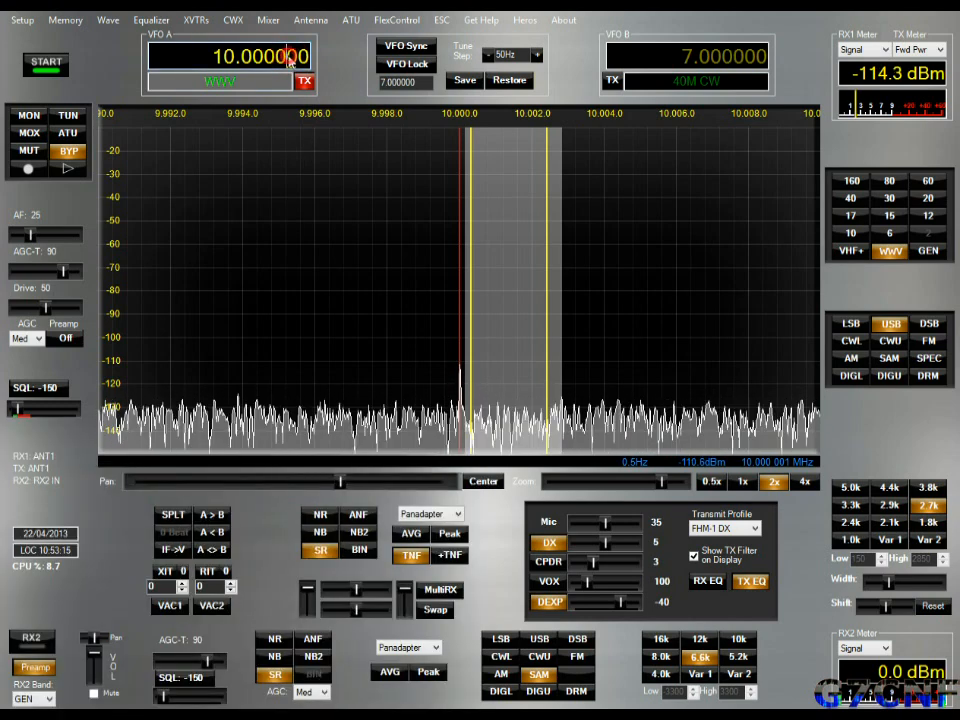
click(22, 19)
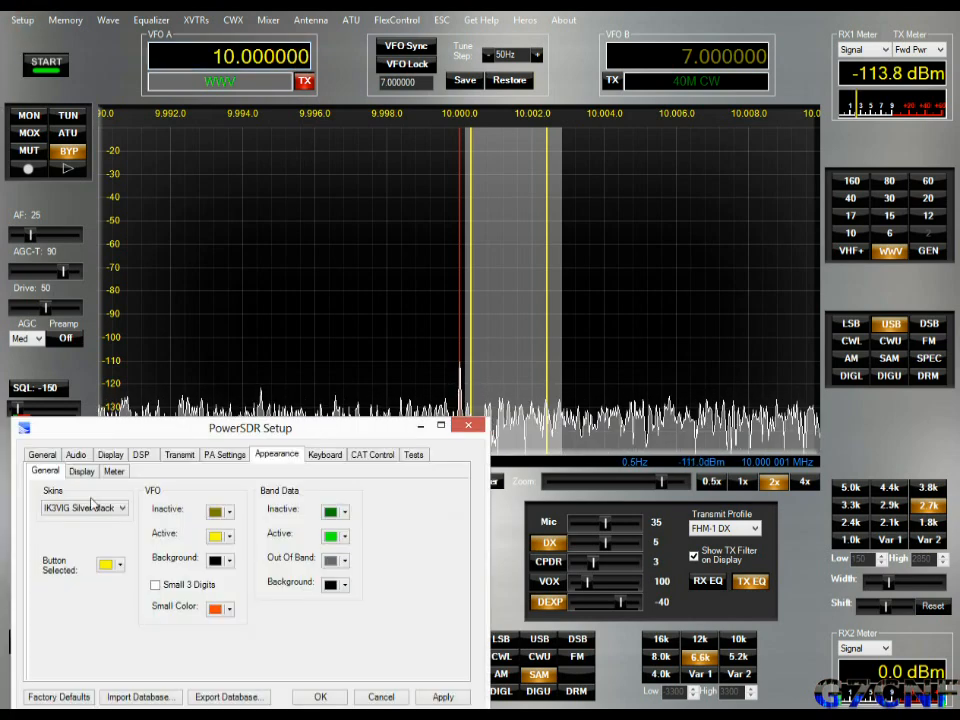
click(156, 585)
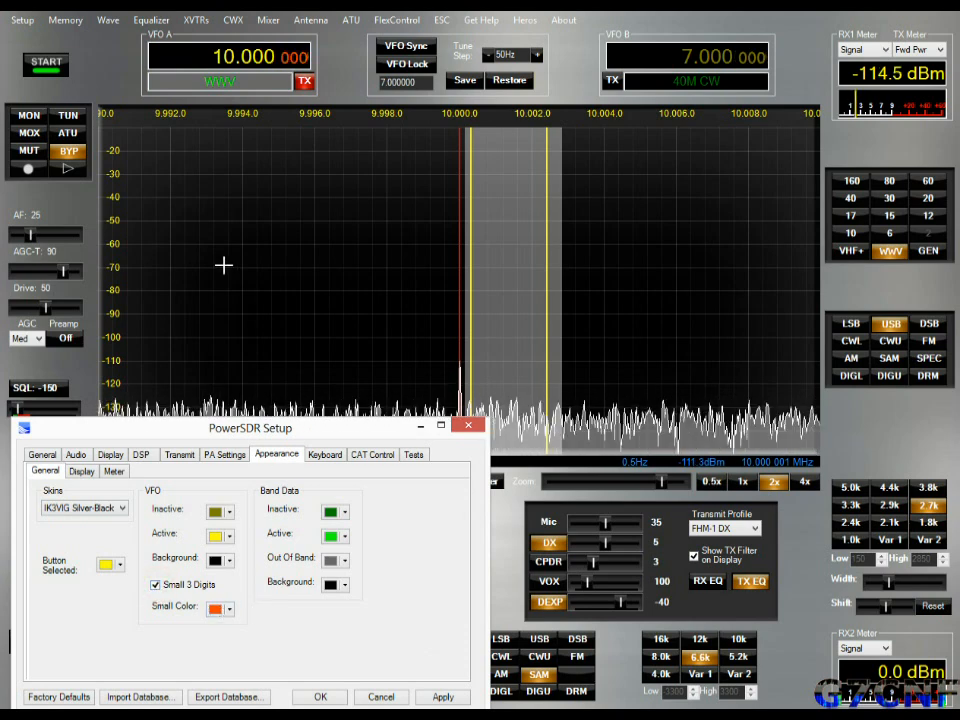
Change the panadapter's main RX filter color to dark red in the display appearance settings
click(82, 471)
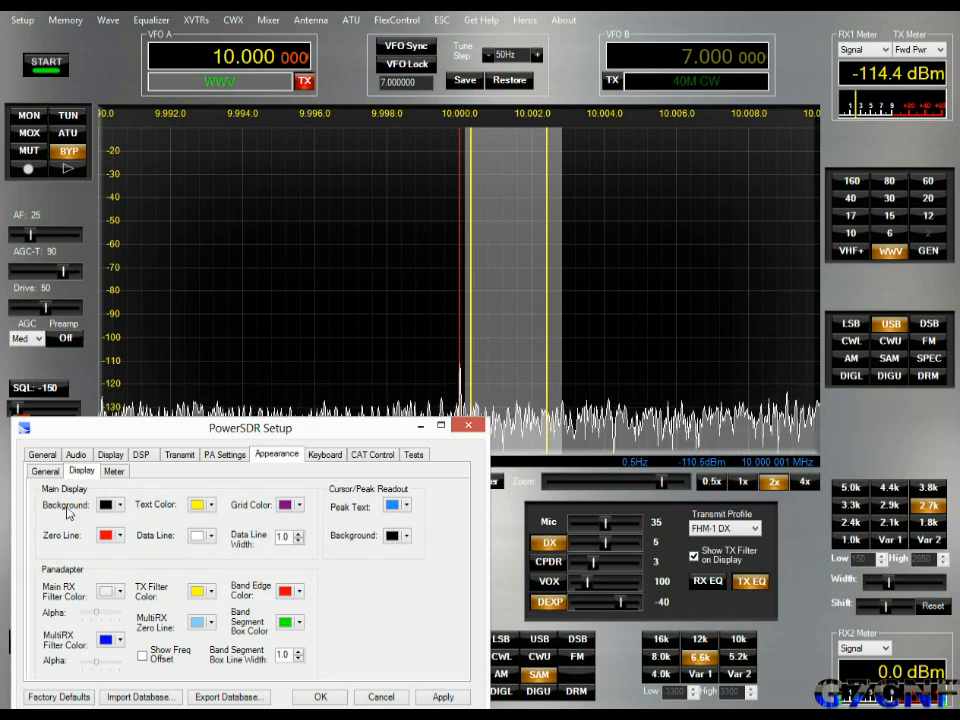
click(119, 591)
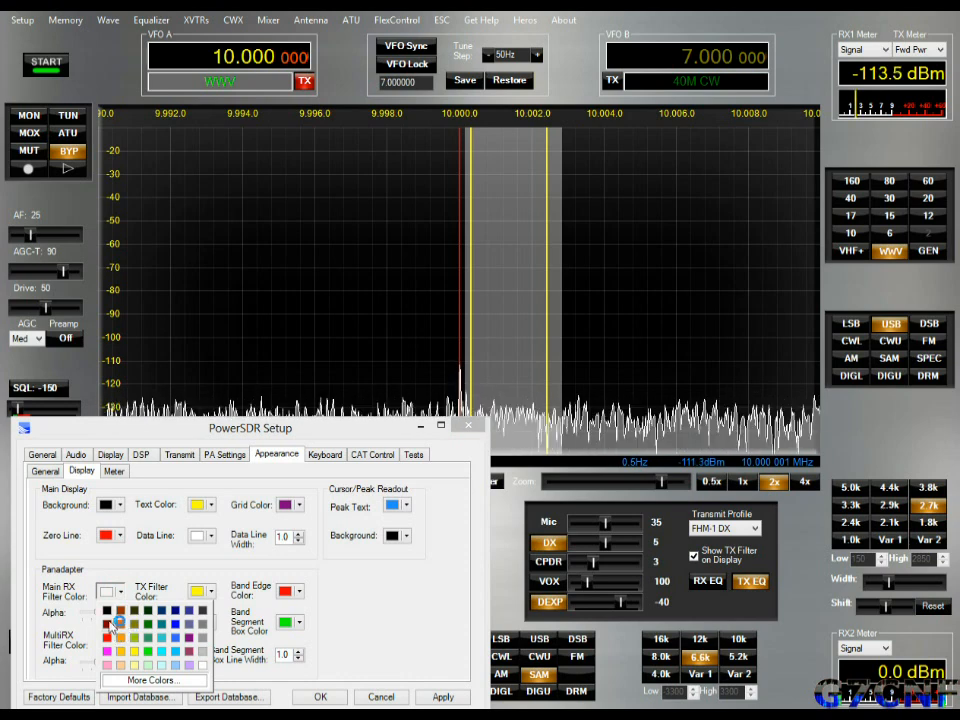
click(108, 622)
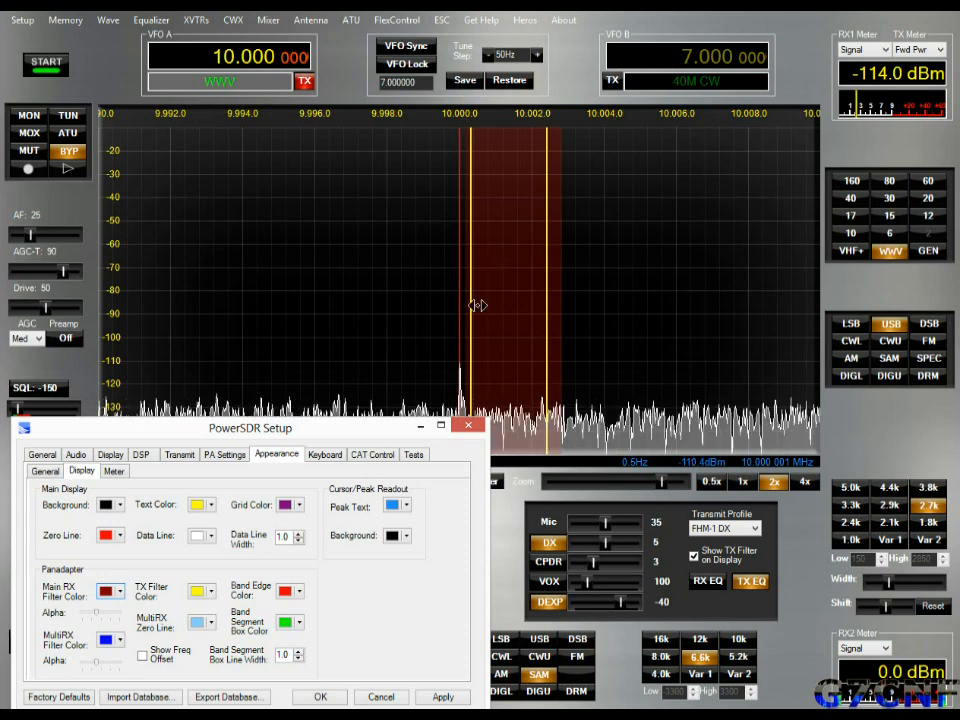
Set the meter type to Original in the meter appearance settings and check the RX1 meter on the console
click(114, 474)
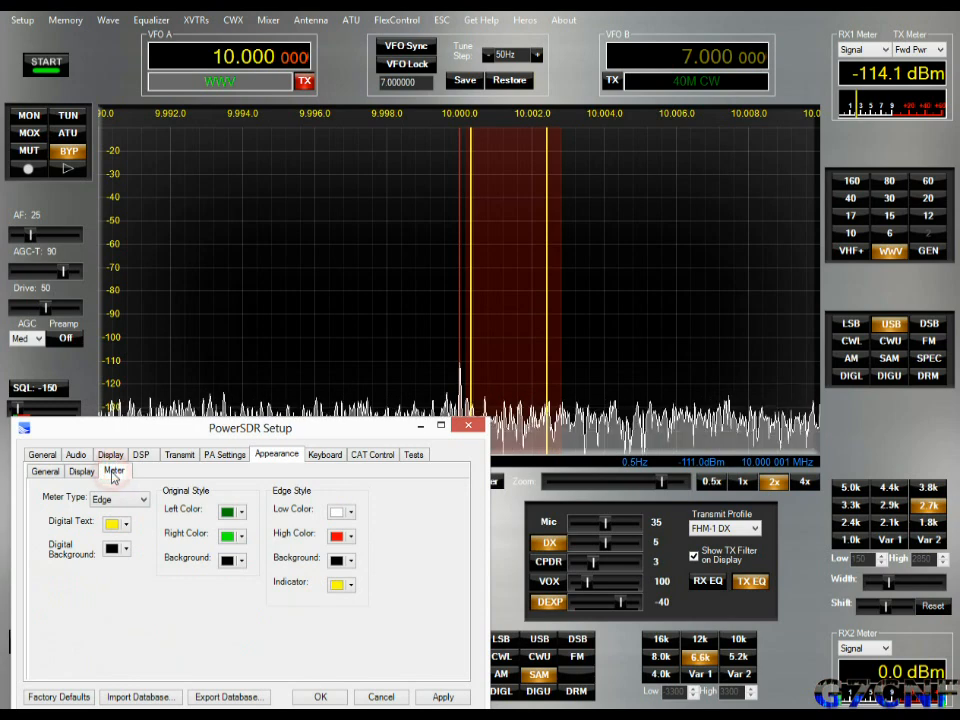
click(125, 498)
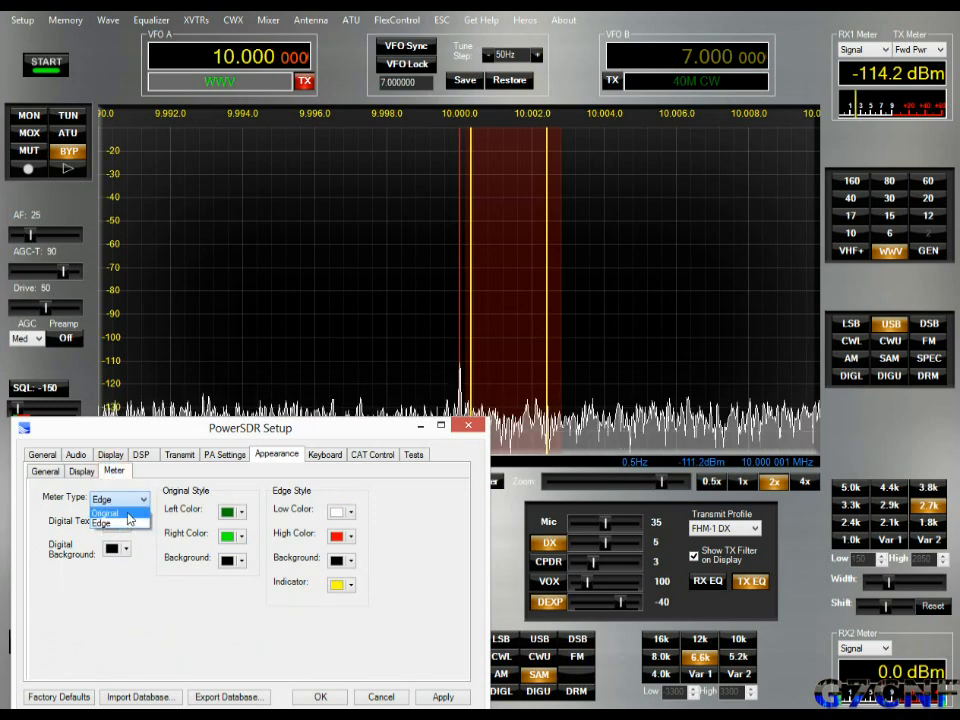
click(120, 513)
click(890, 108)
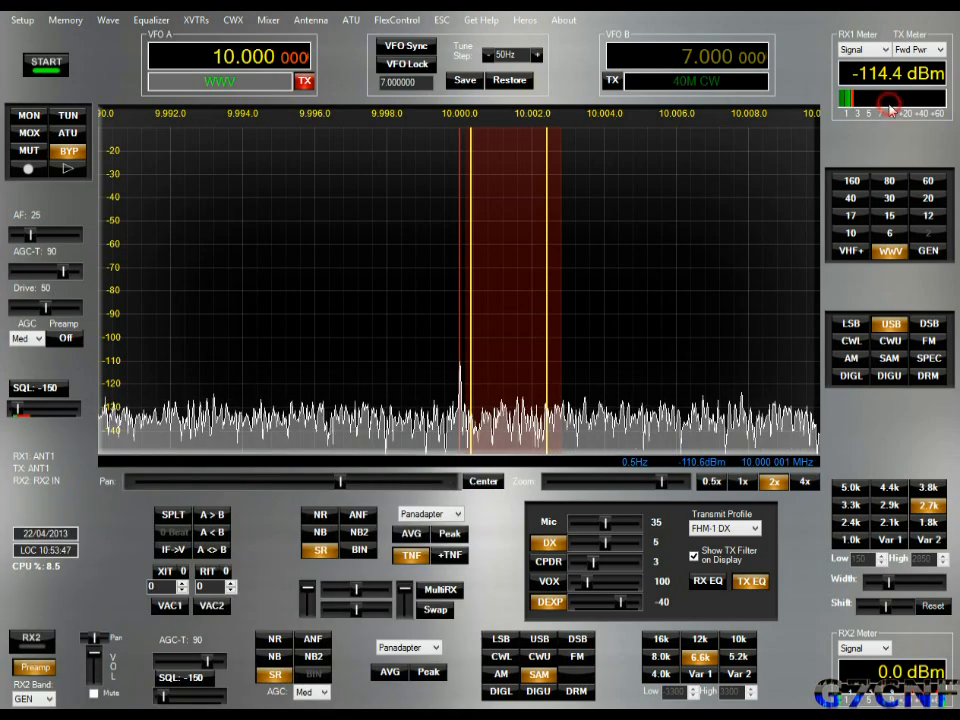
click(852, 108)
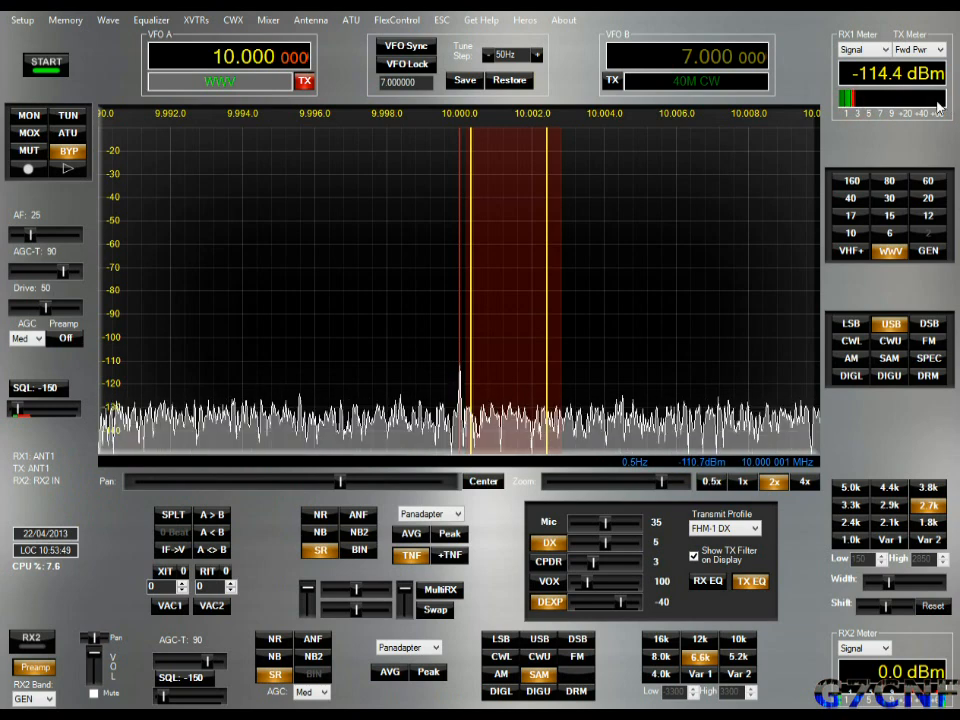
Reopen the setup and set the meter type to Edge in the meter appearance settings
click(22, 19)
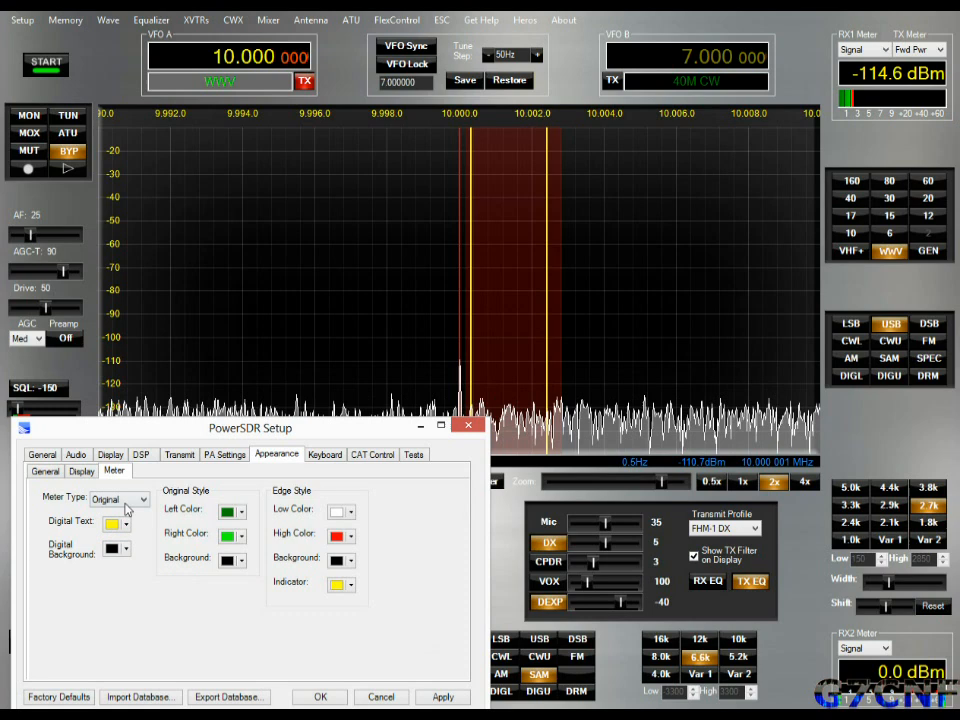
click(130, 499)
click(104, 523)
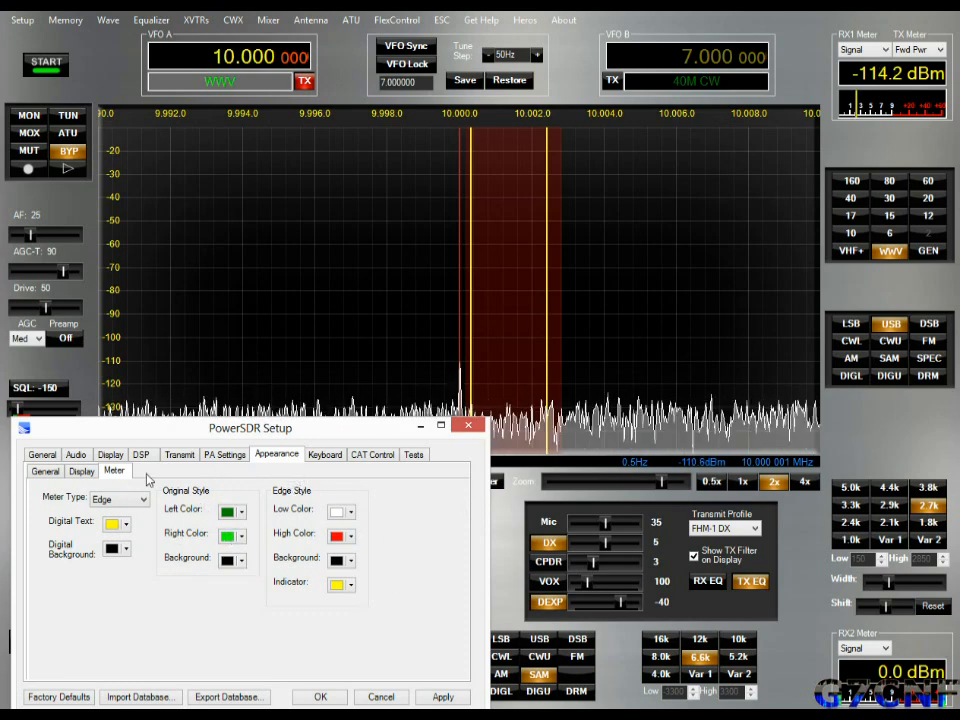
Examine the keyboard shortcut settings and the keys available for tuning the last frequency digit up
click(327, 455)
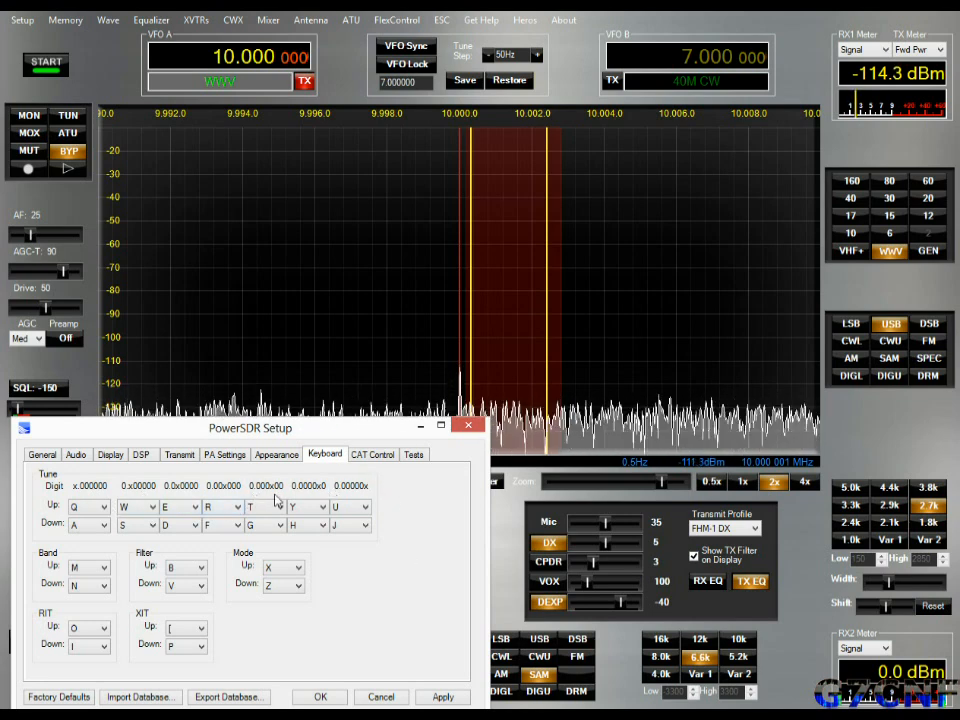
click(364, 508)
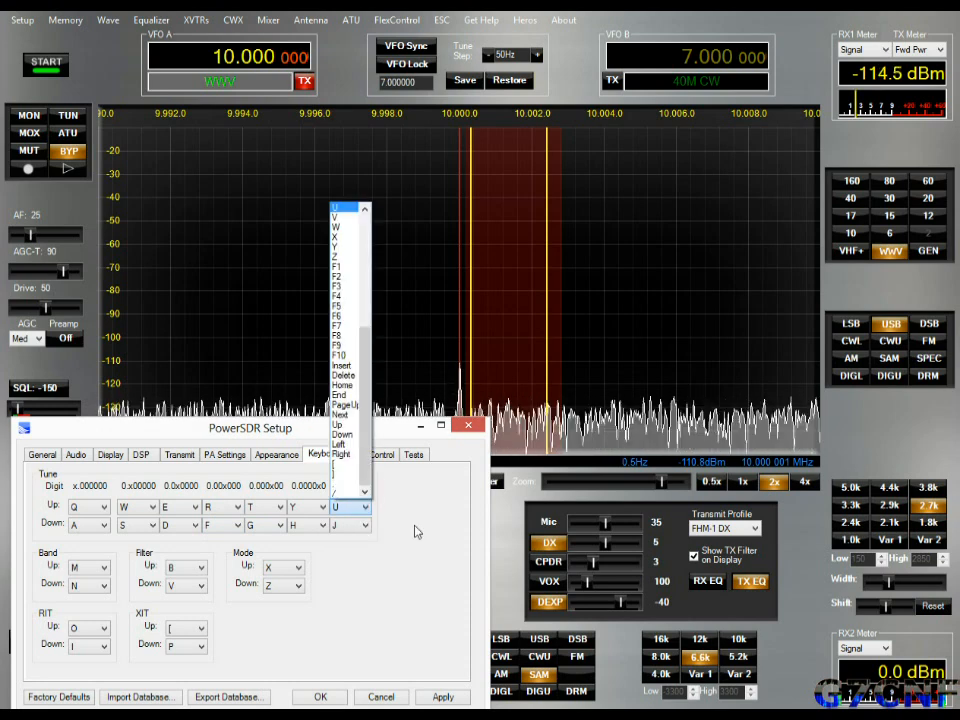
click(417, 531)
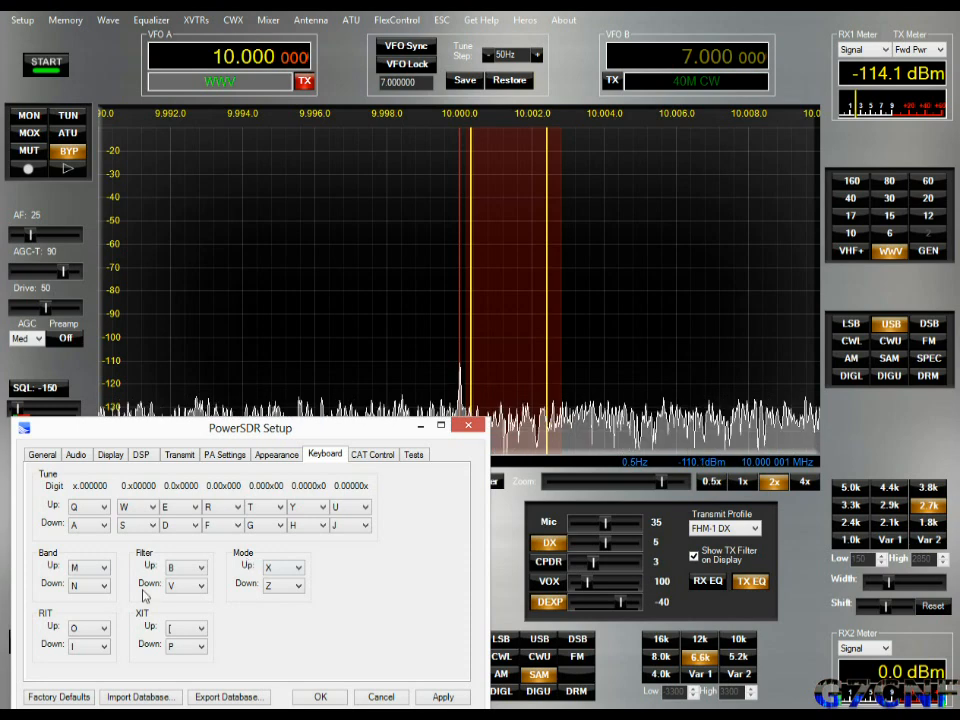
Review the available CAT ports in the CAT control settings and set the CAT baud rate to 115200
click(370, 455)
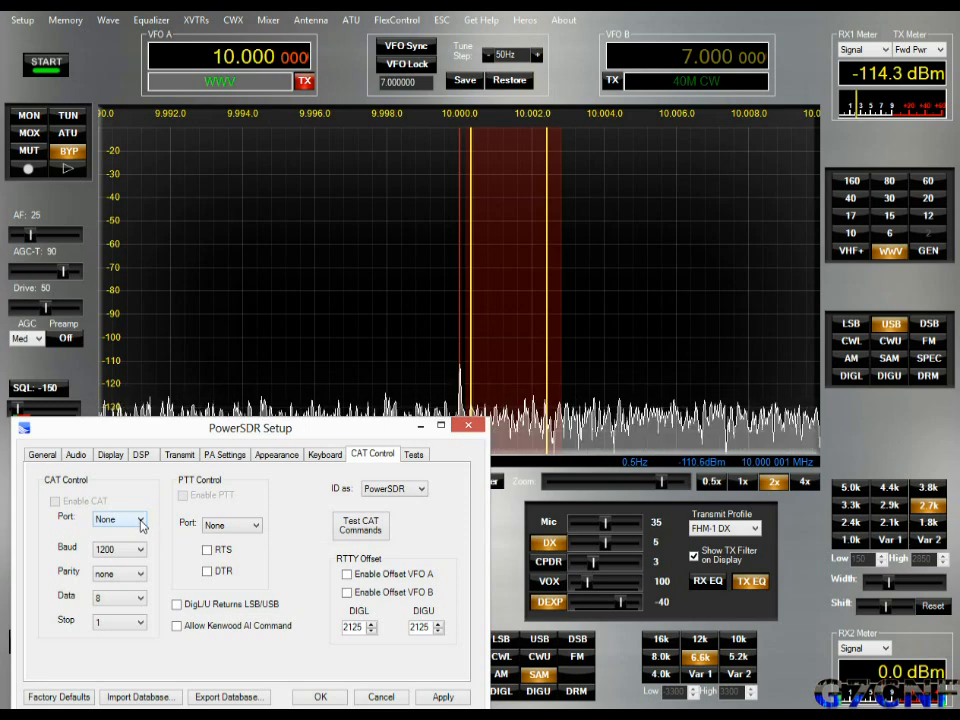
click(142, 521)
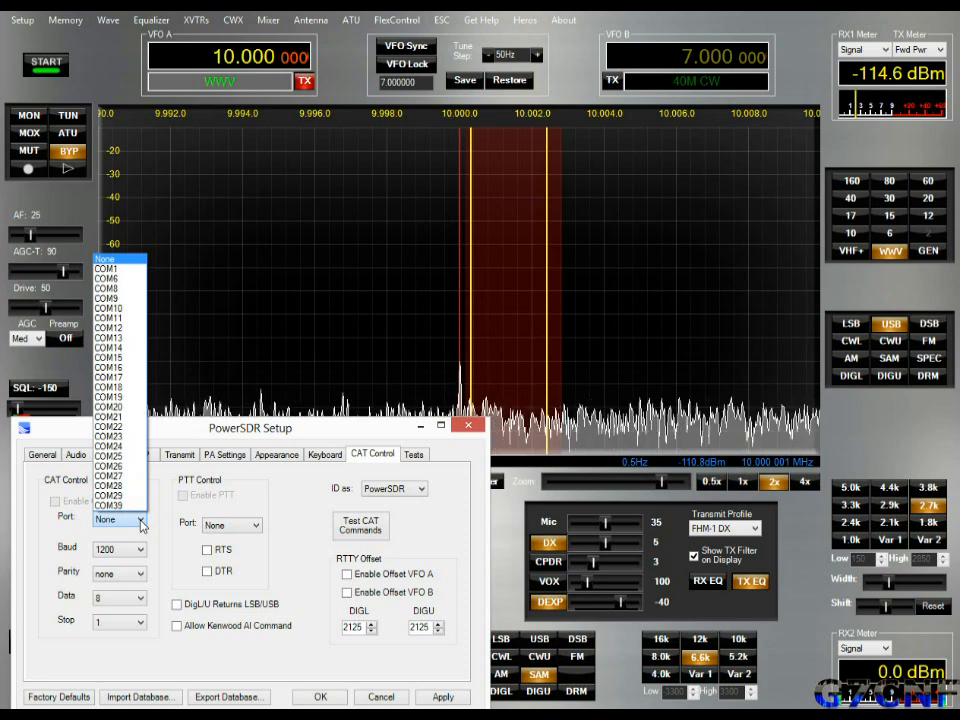
click(142, 521)
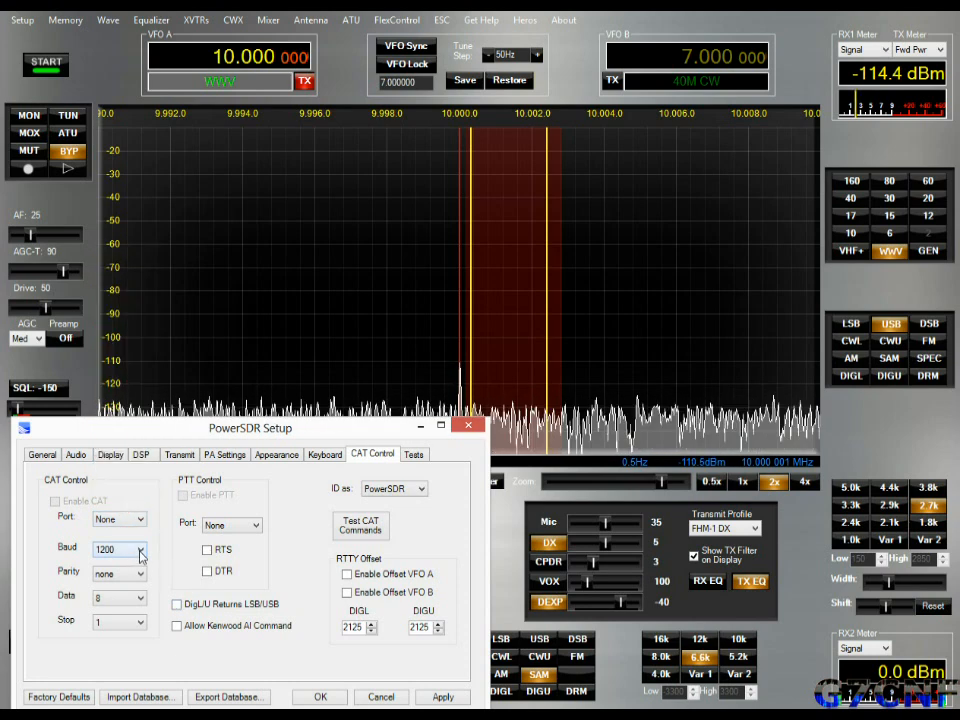
click(141, 556)
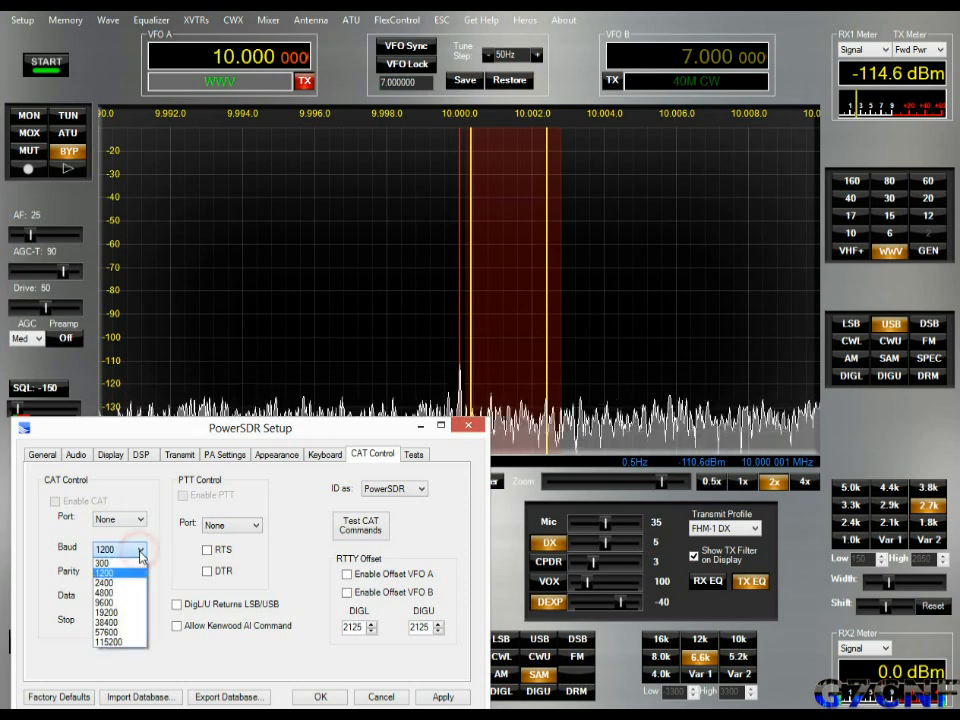
click(103, 643)
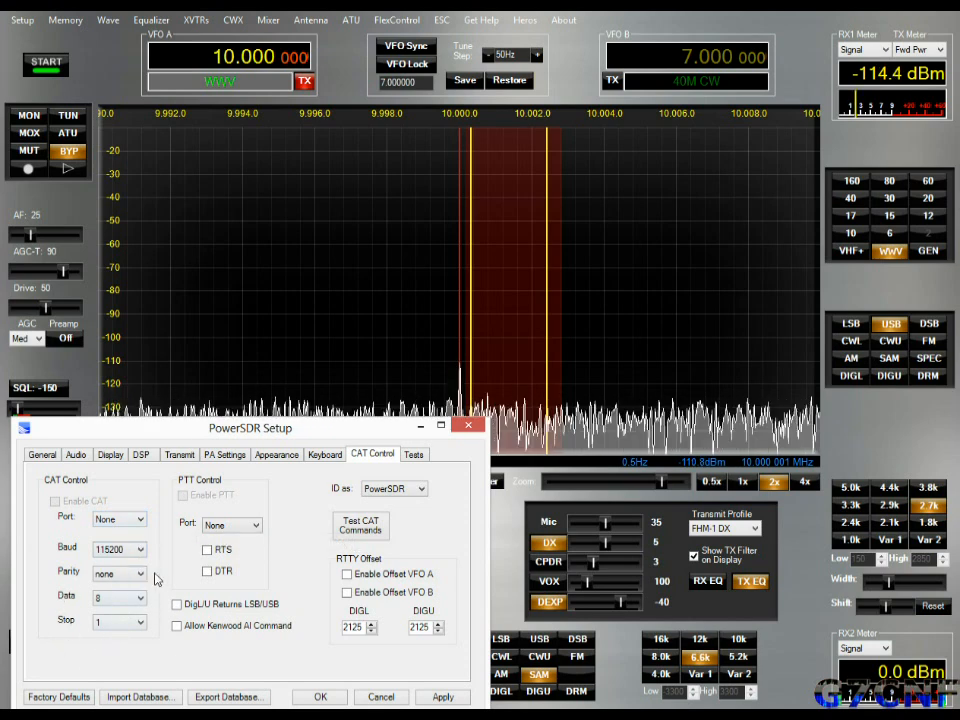
Set the CAT control port to COM10 and enable CAT
click(141, 521)
click(138, 519)
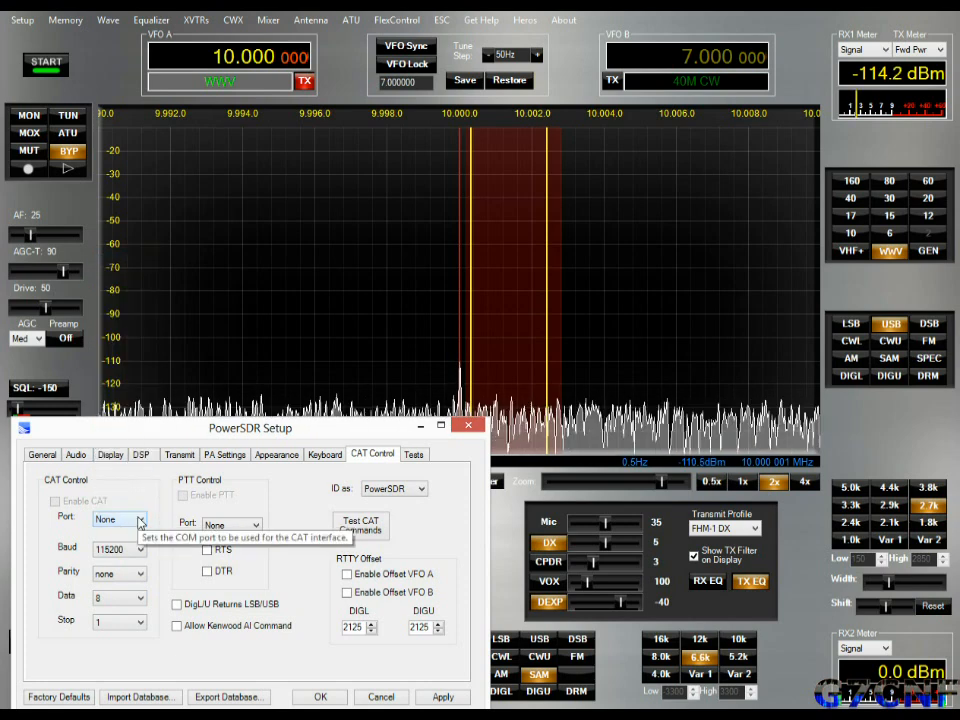
click(141, 521)
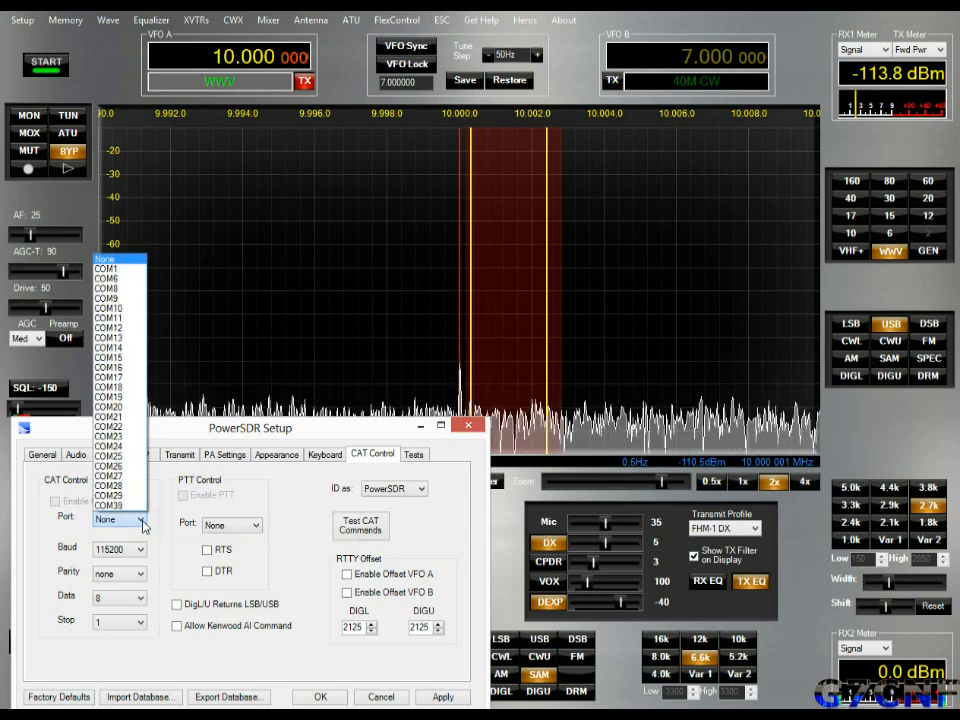
click(115, 310)
click(55, 502)
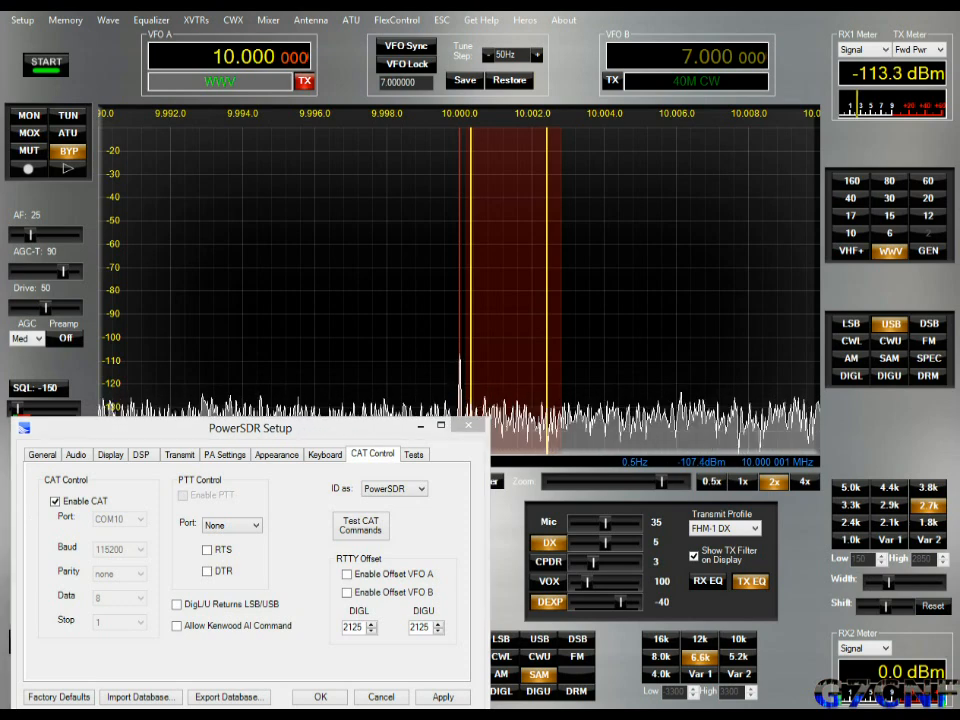
Tune VFO A down to 9.990 MHz and compare its frequency with the radio pane in HRD Logbook, minimizing the logbook when done
drag(660, 0, 735, 48)
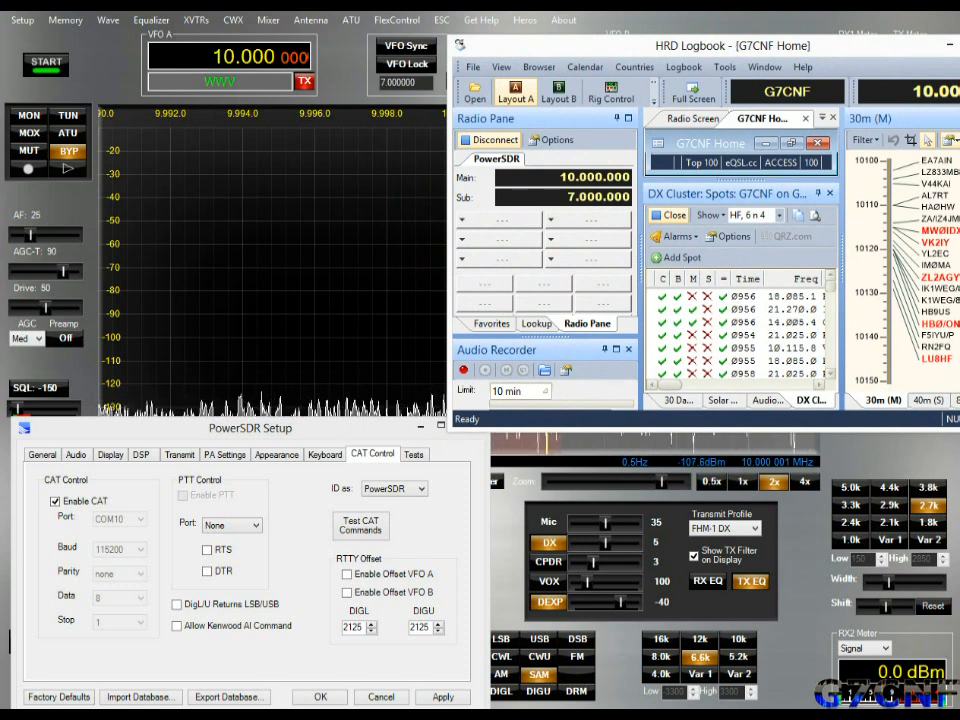
click(85, 88)
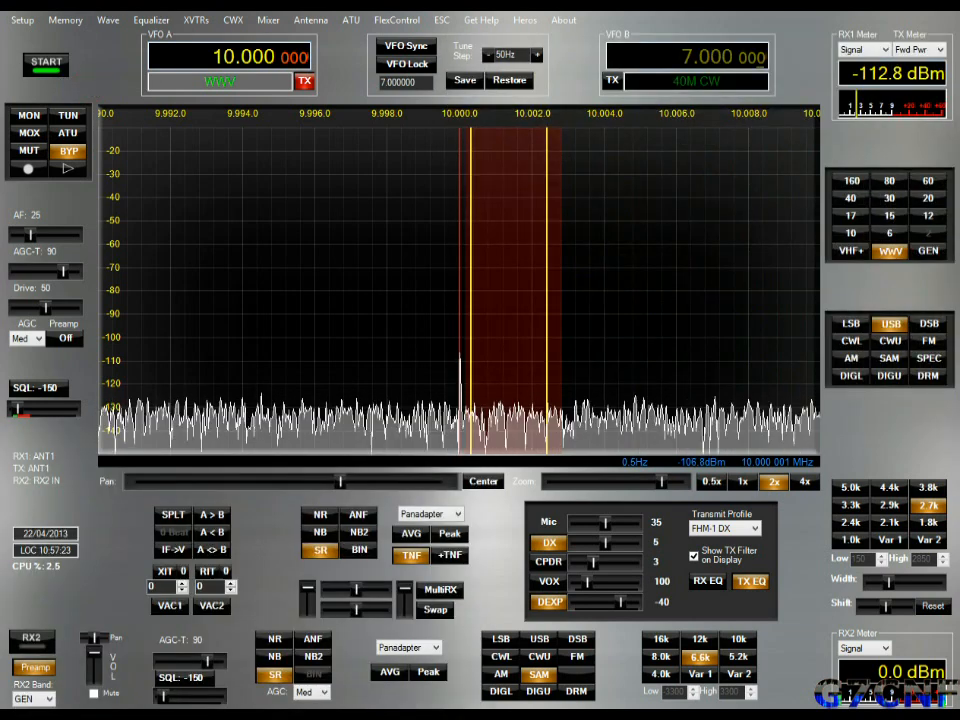
scroll(262, 56, down, 1)
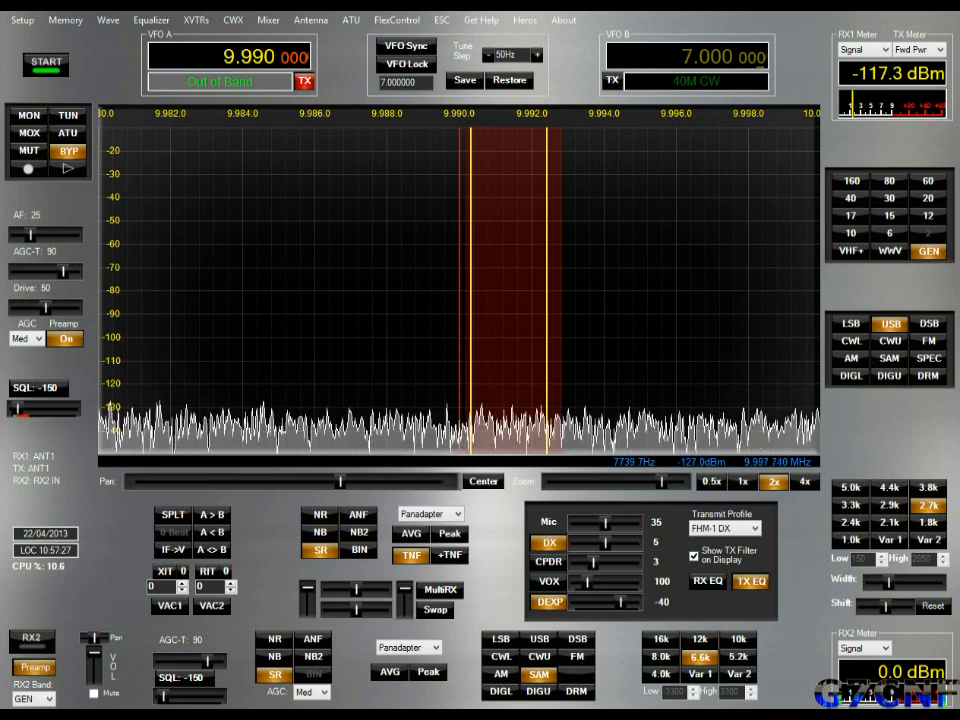
click(958, 220)
drag(738, 48, 681, 46)
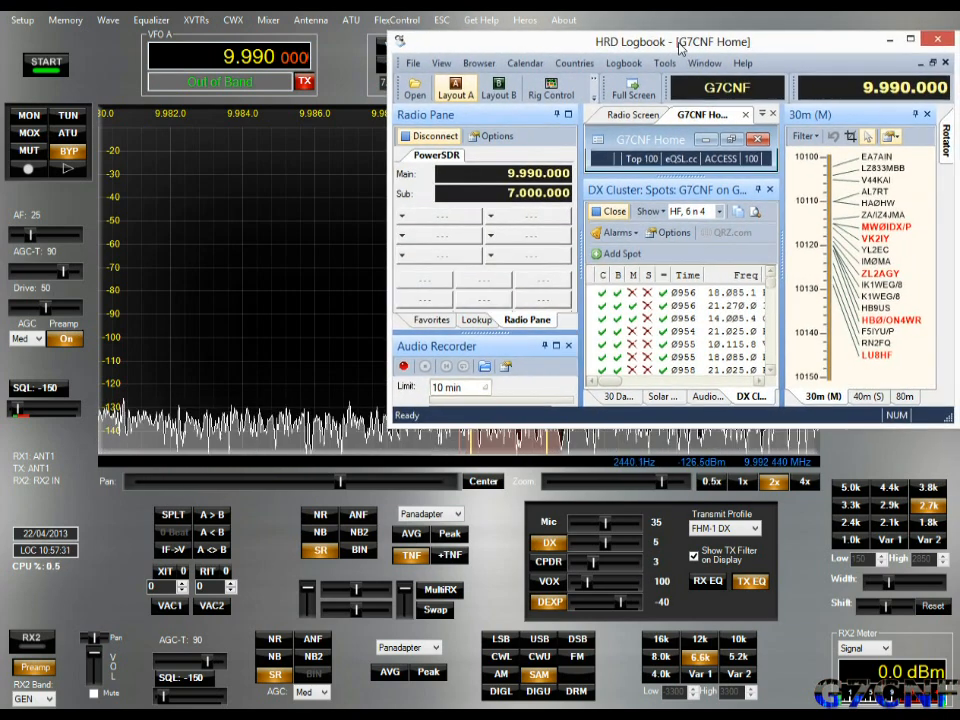
click(890, 41)
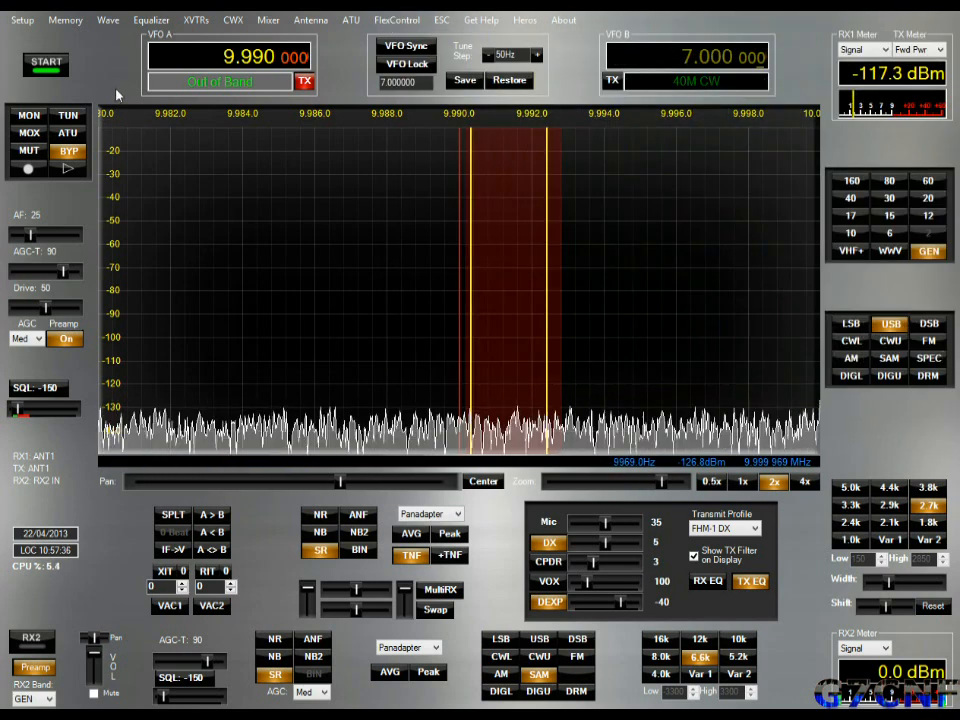
Reopen the setup and enable PTT control on port COM24 with the RTS line
click(22, 20)
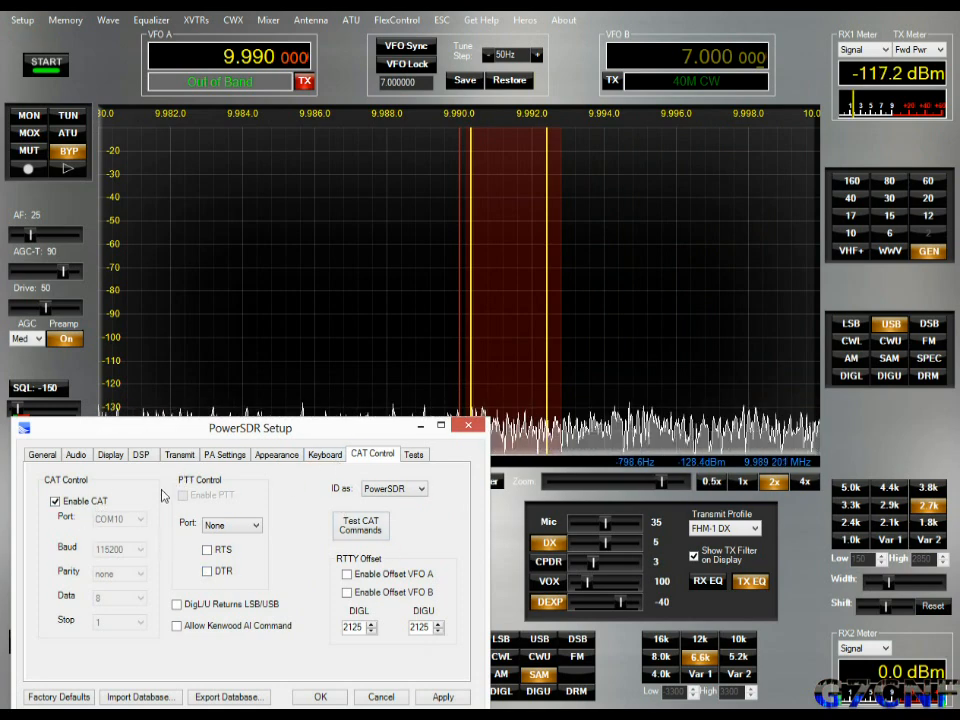
click(257, 526)
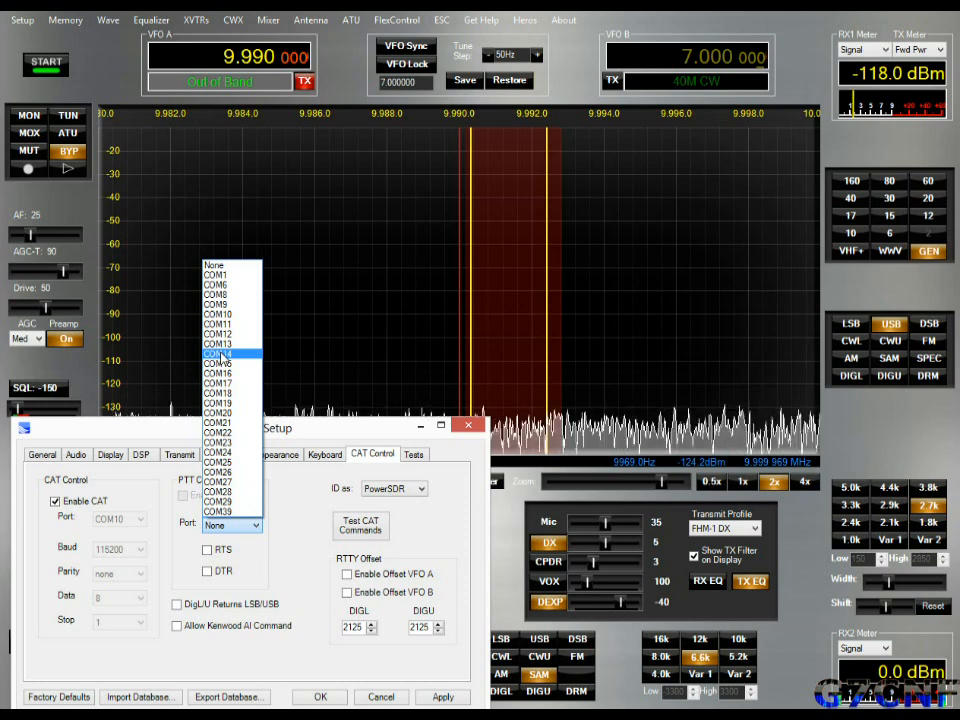
click(231, 454)
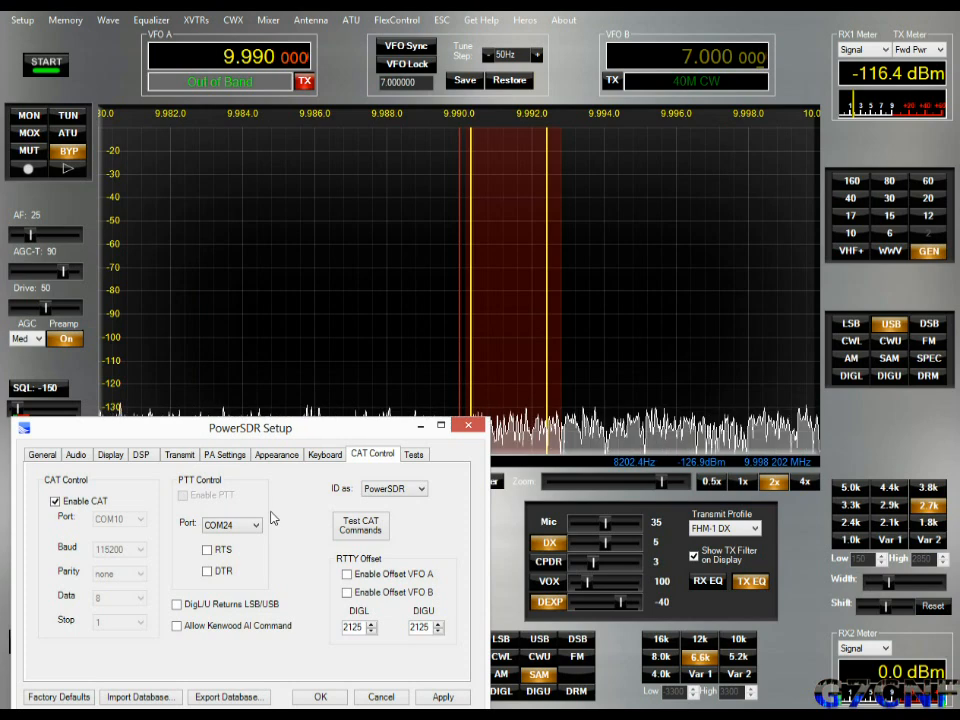
click(208, 551)
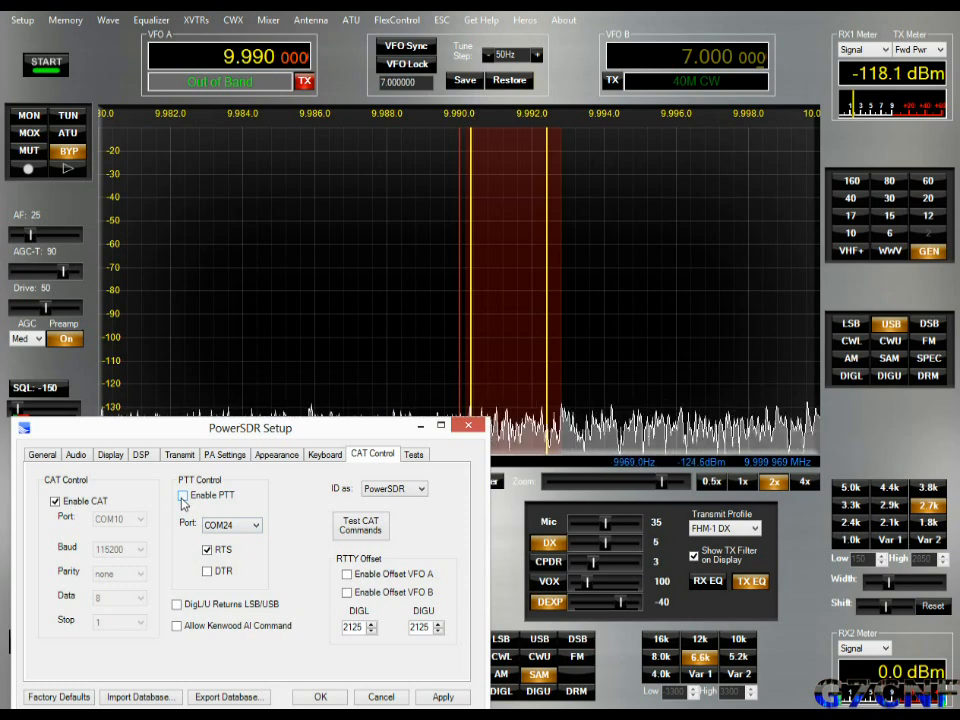
click(183, 497)
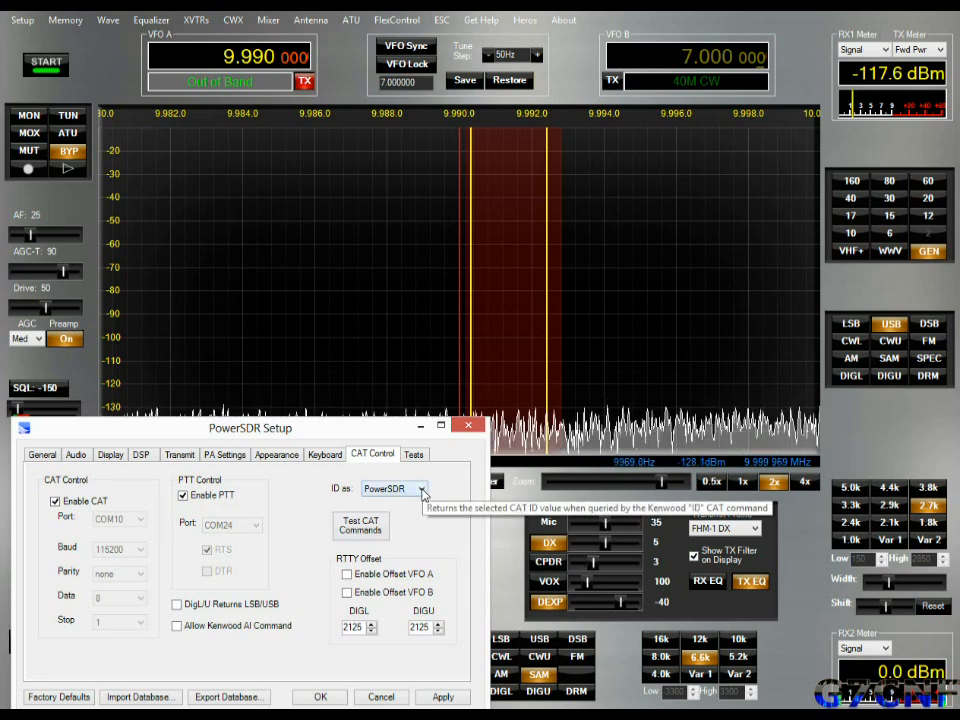
Examine the radio models available for the CAT ID without changing the selection
click(422, 490)
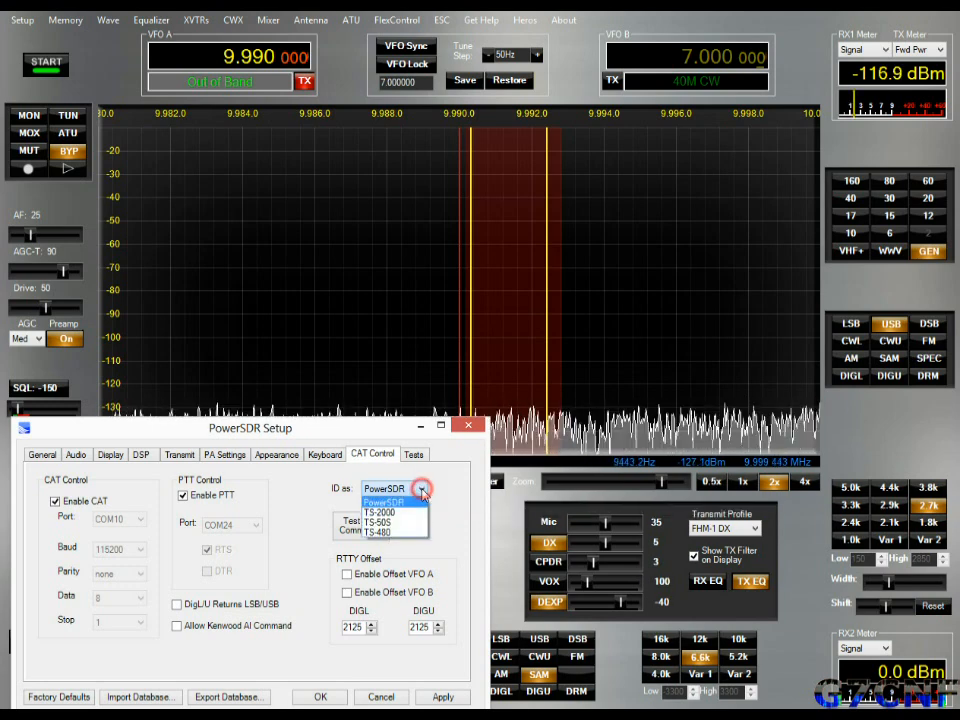
click(437, 488)
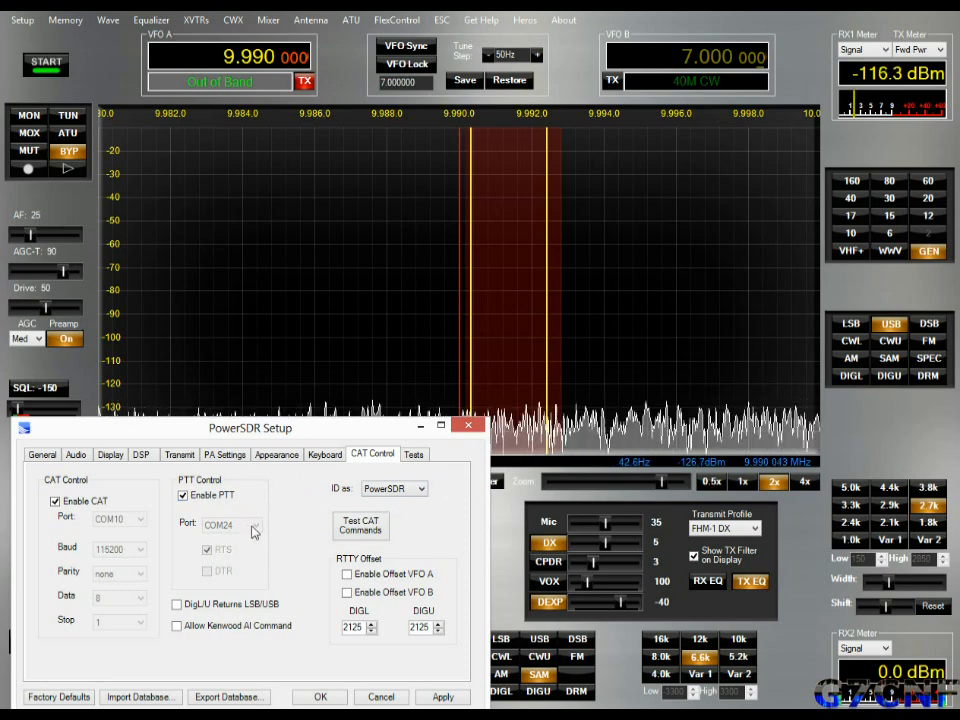
click(421, 489)
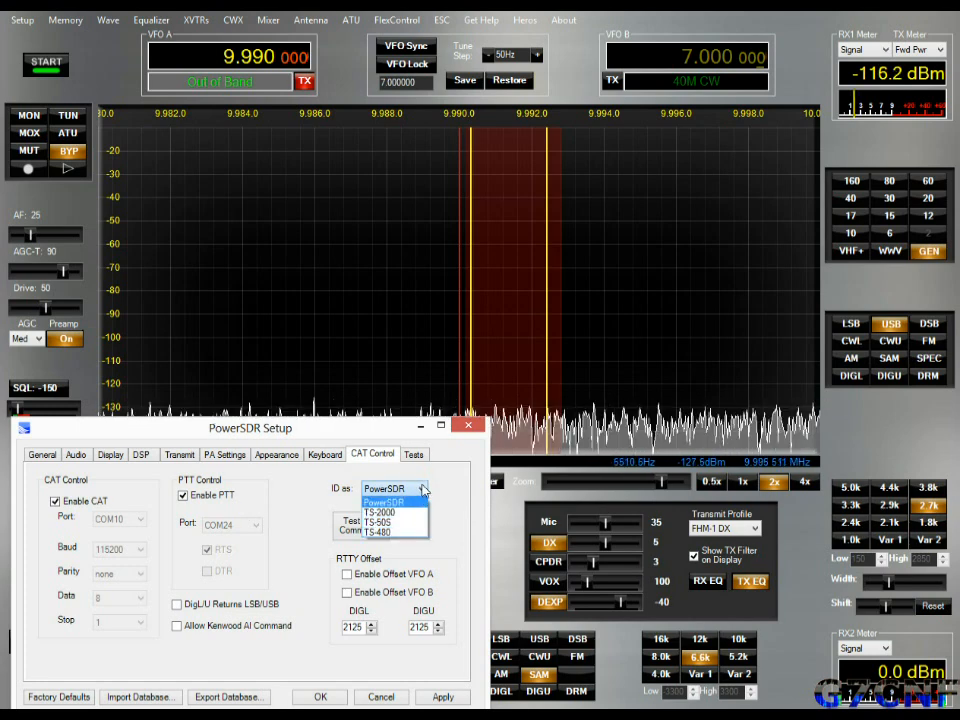
click(421, 489)
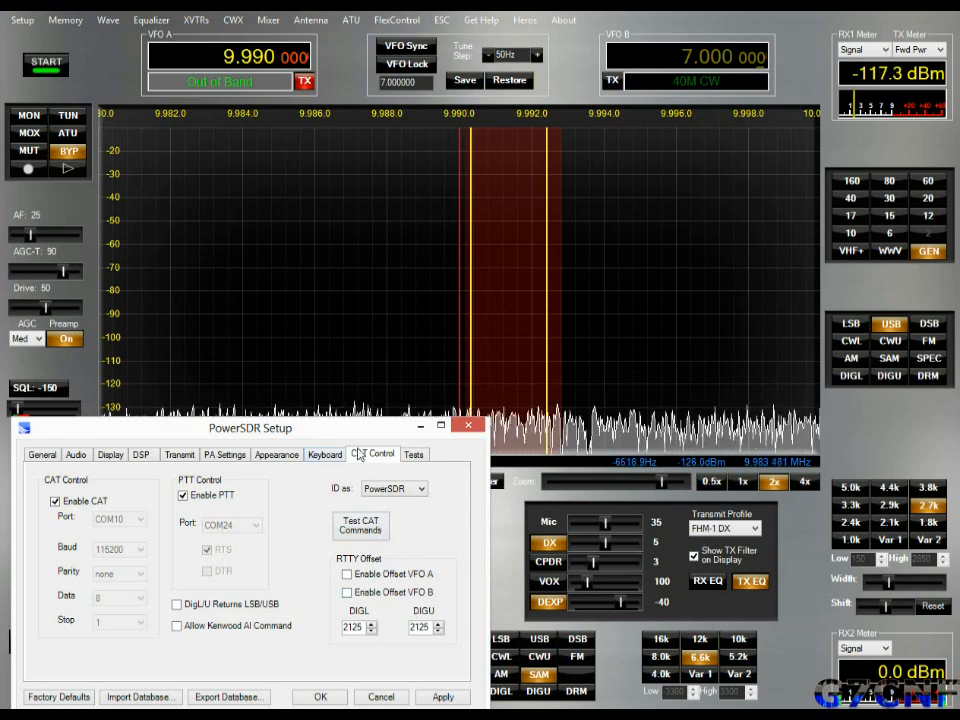
Review the two-tone, audio balance and signal generator test settings and accept the setup
click(414, 455)
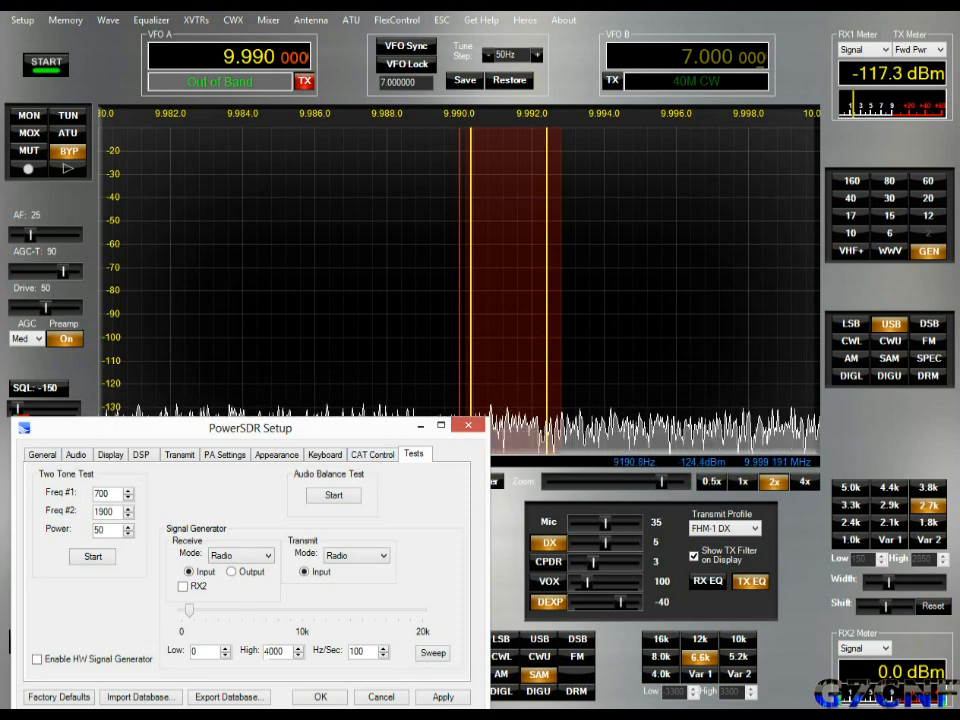
click(320, 697)
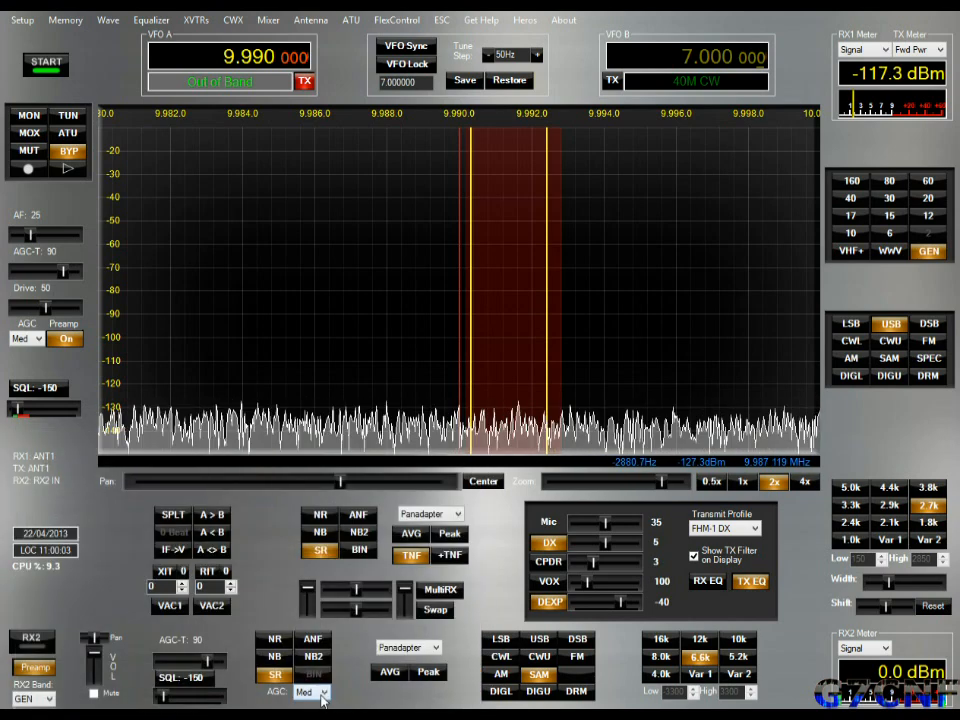
Open the memory list, review all columns of the stored JT65 channels, and recall the JT-40m memory
click(58, 22)
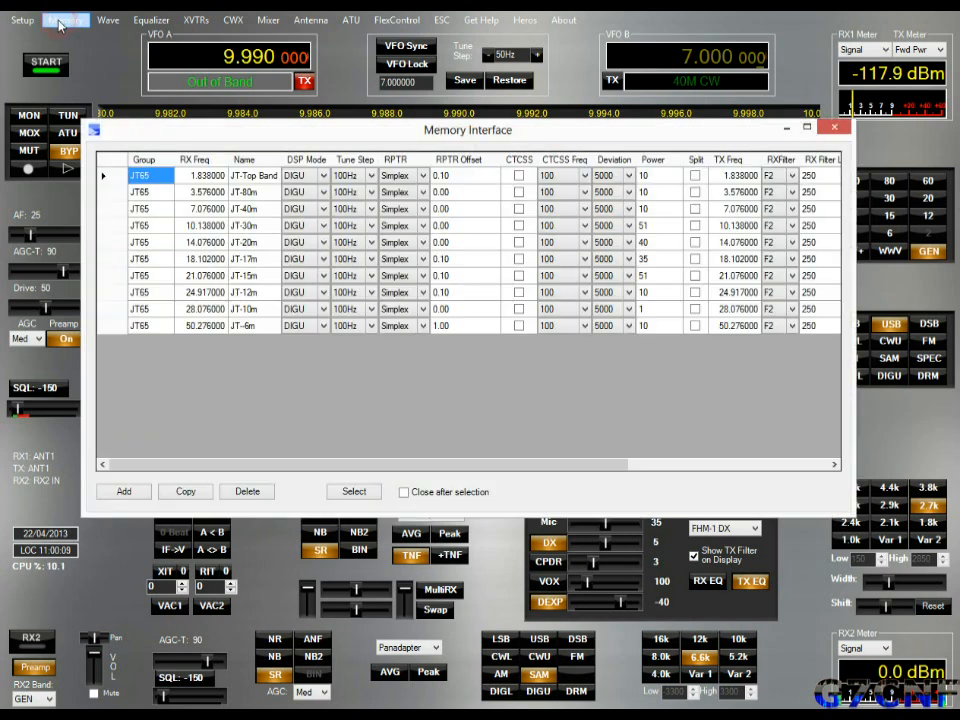
drag(354, 133, 393, 164)
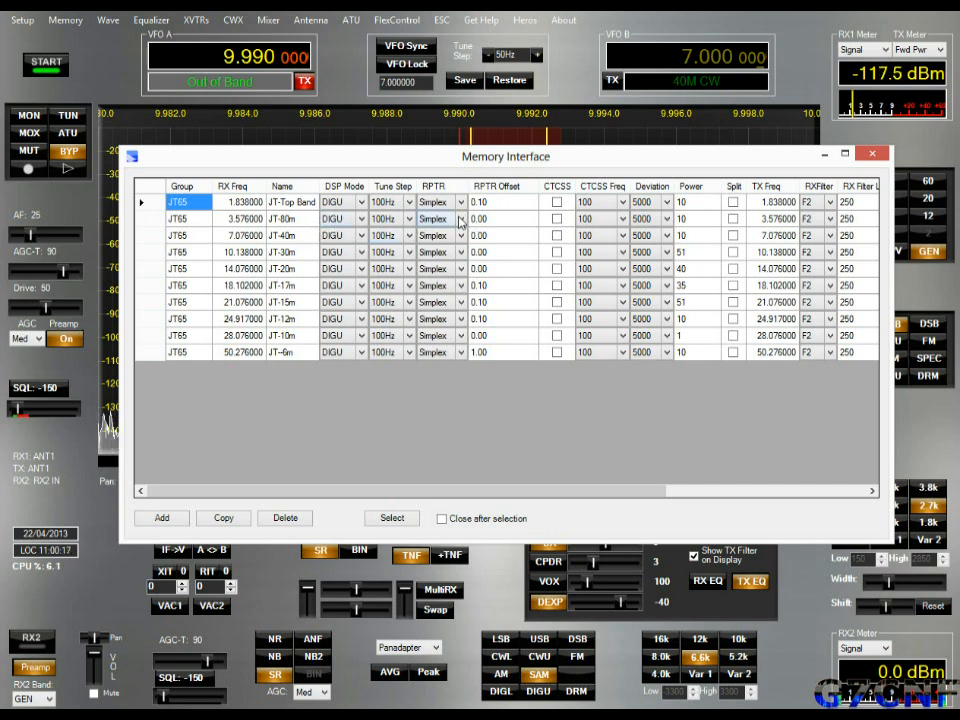
click(381, 220)
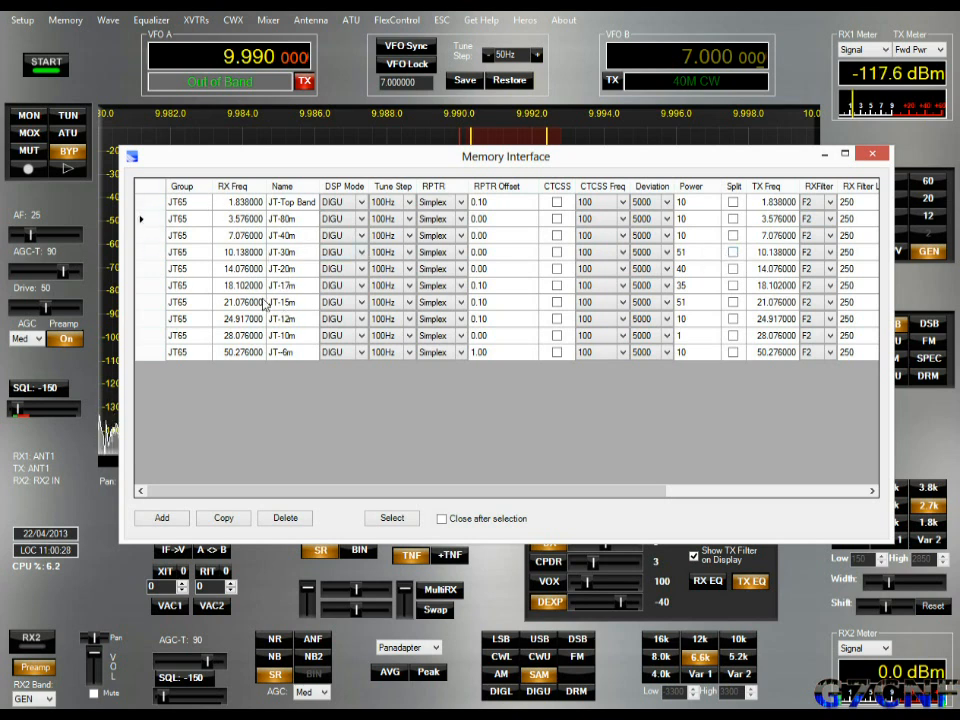
drag(443, 490, 628, 257)
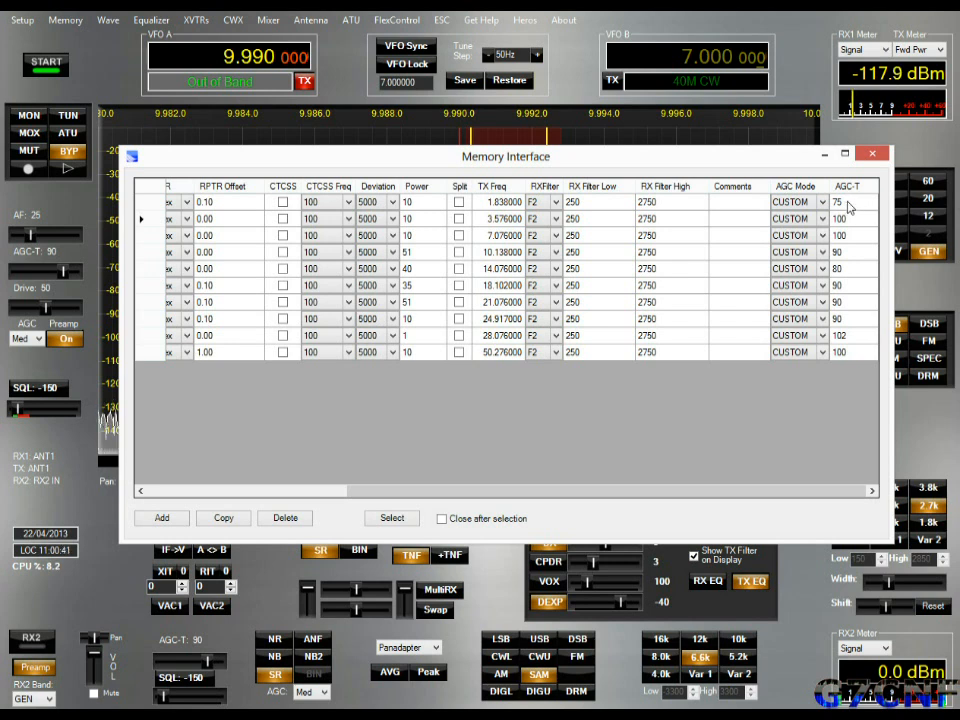
drag(400, 496, 184, 496)
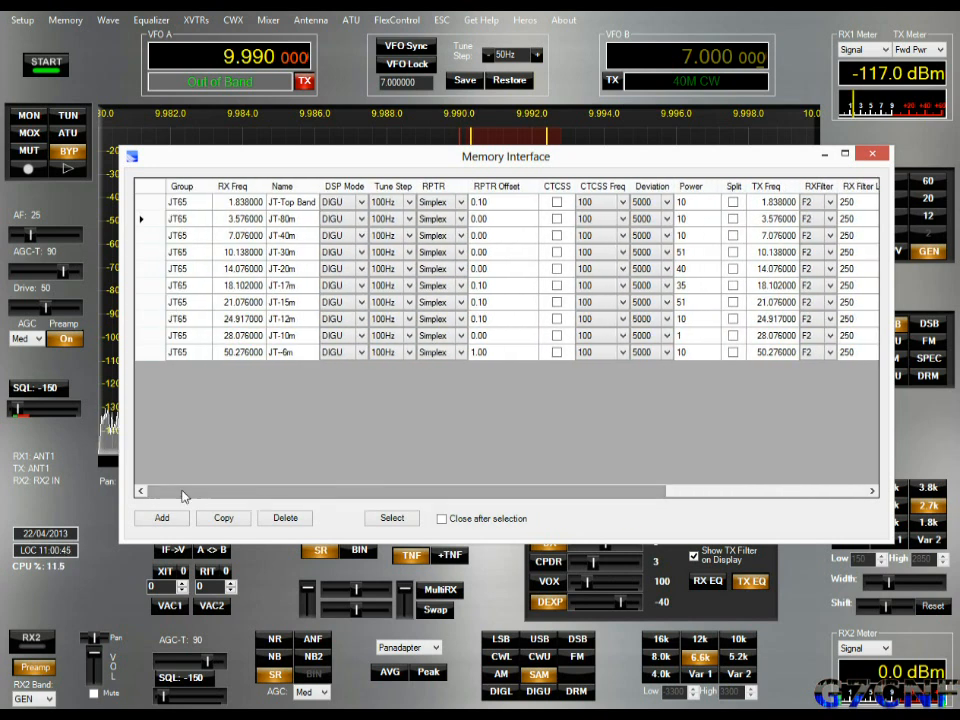
click(141, 235)
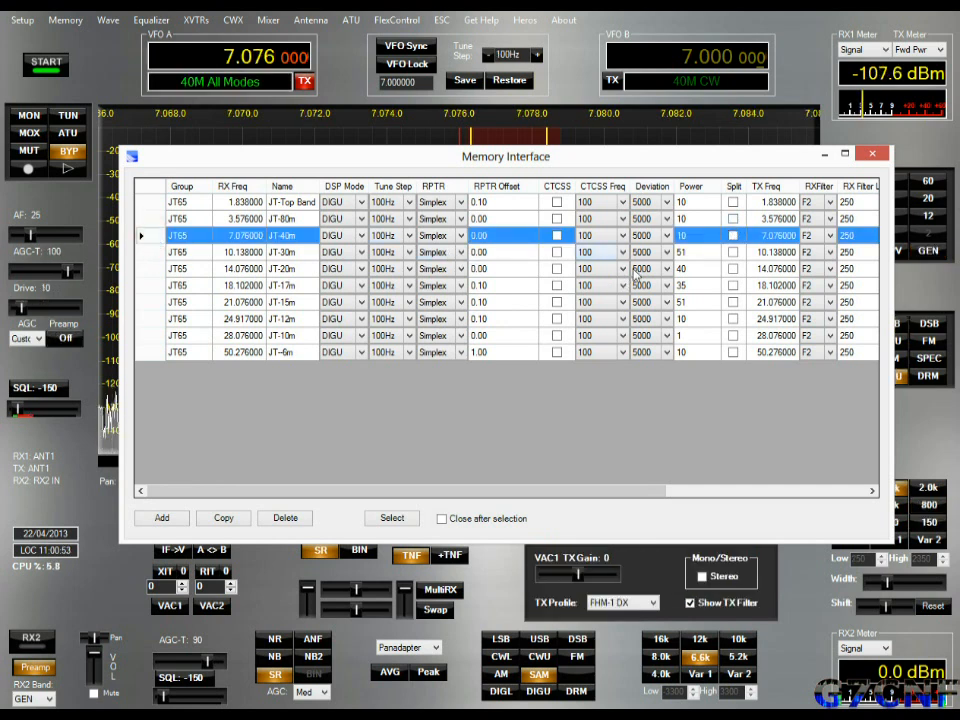
Recall the JT-20m memory, enable closing after selection, and recall it again so the memory list closes
drag(636, 165, 628, 217)
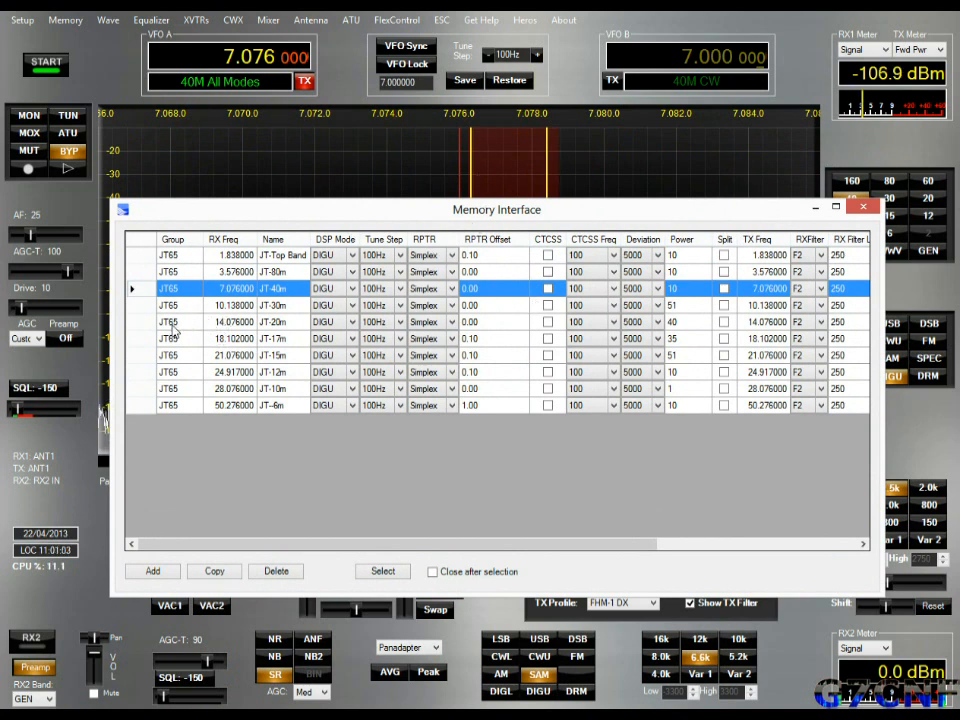
click(138, 321)
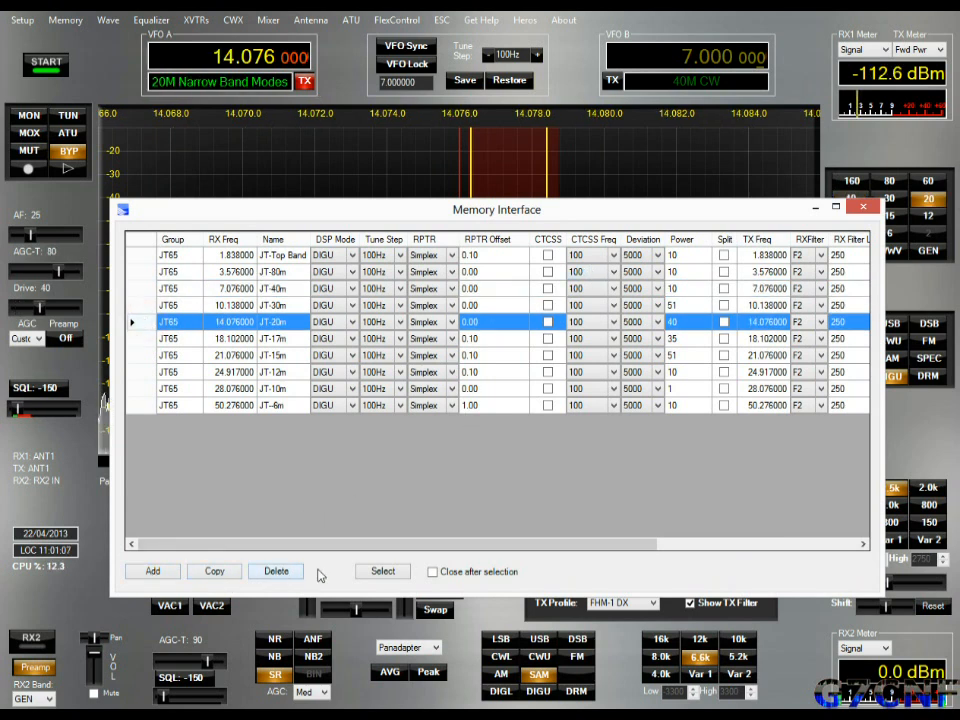
click(432, 571)
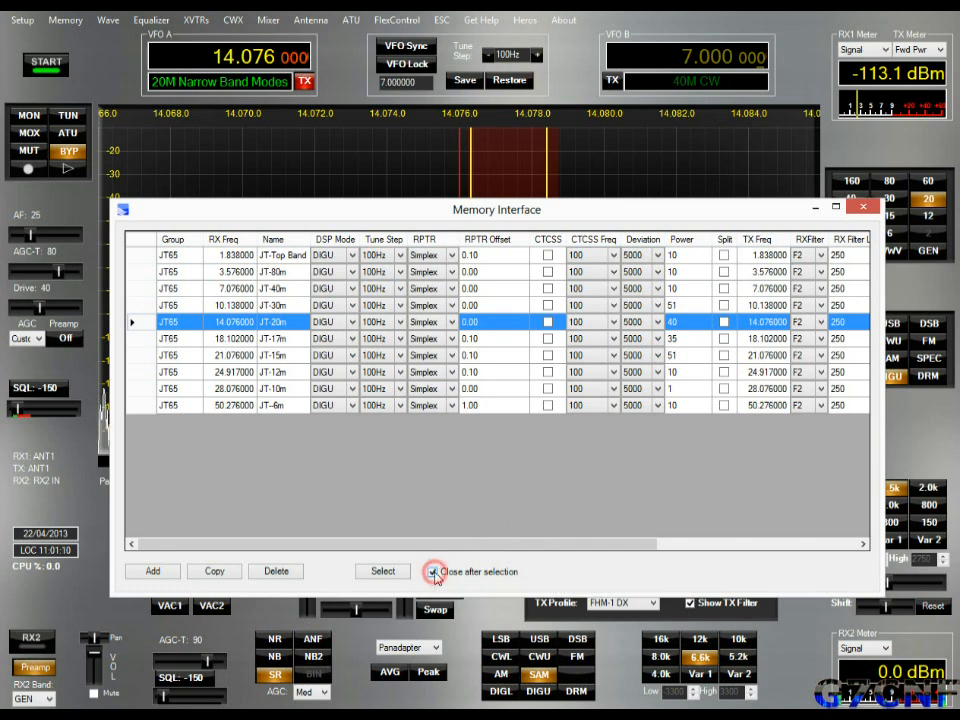
double_click(147, 327)
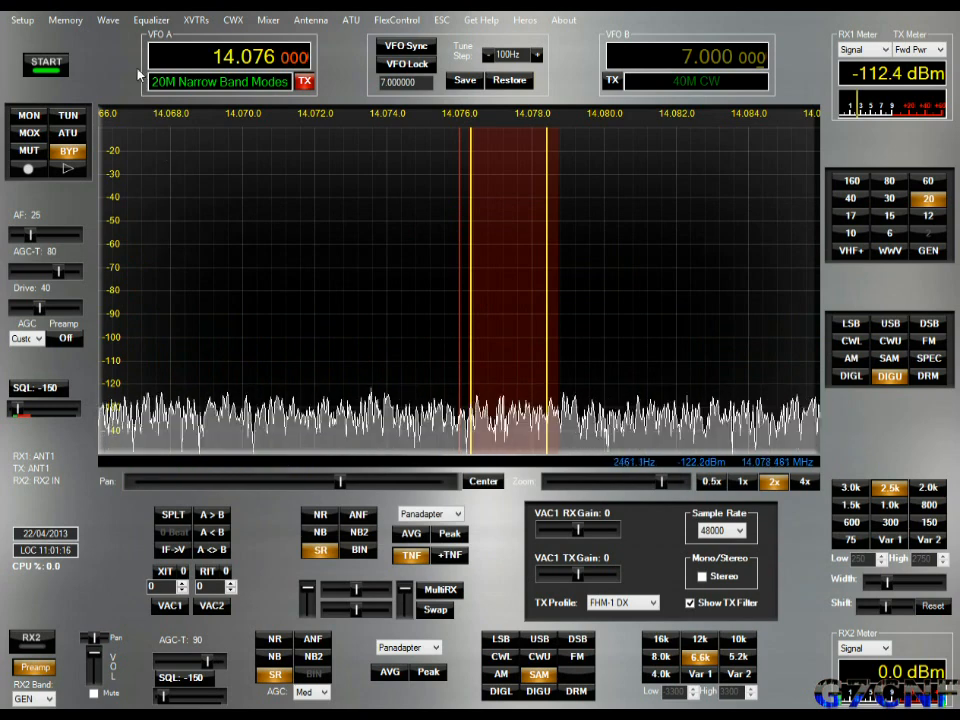
Open the wave file controls, move the window clear of the spectrum display, and start recording the received signal
click(107, 21)
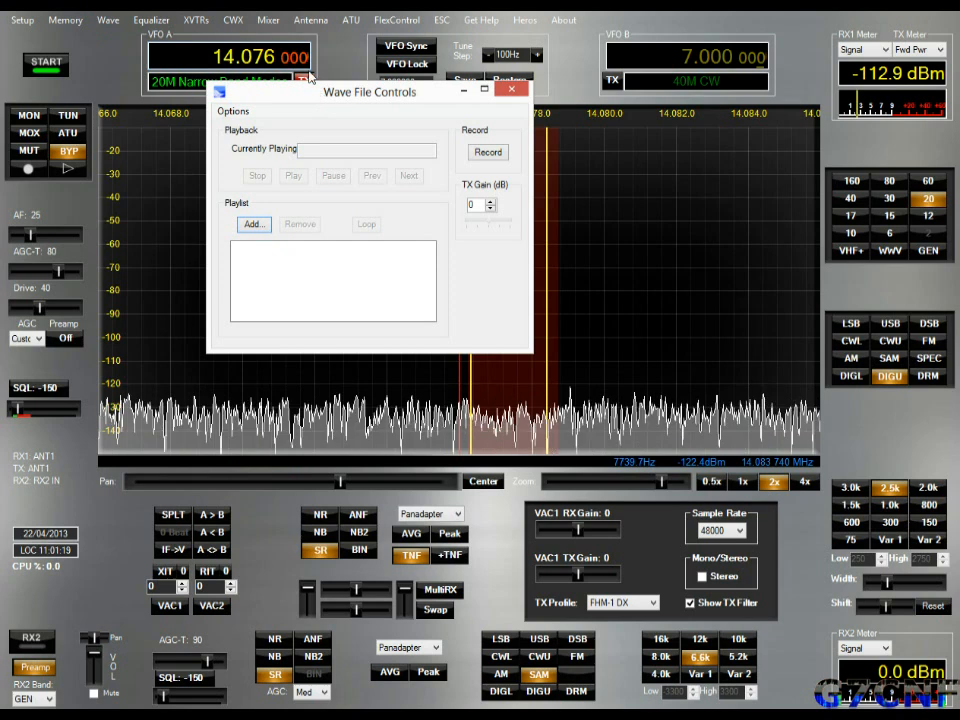
drag(303, 96, 253, 152)
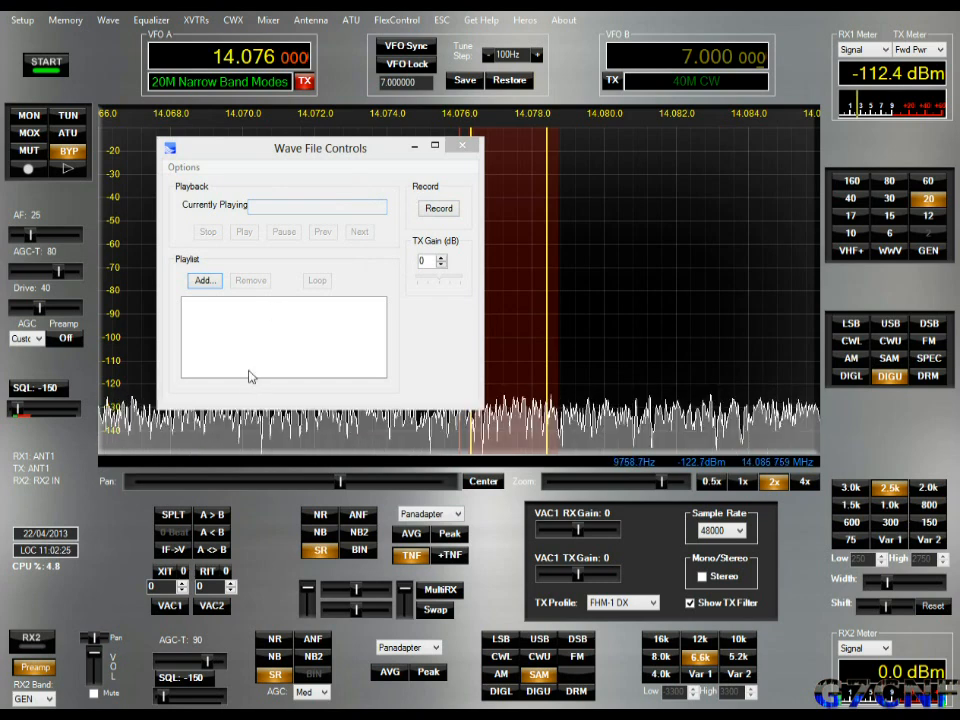
drag(308, 152, 232, 162)
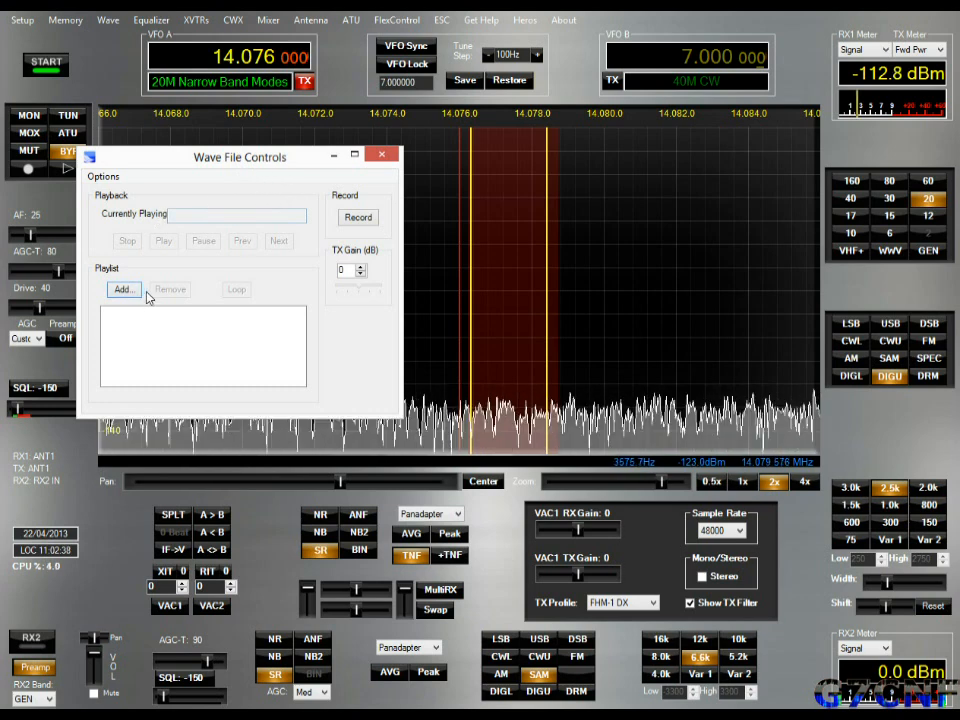
click(360, 218)
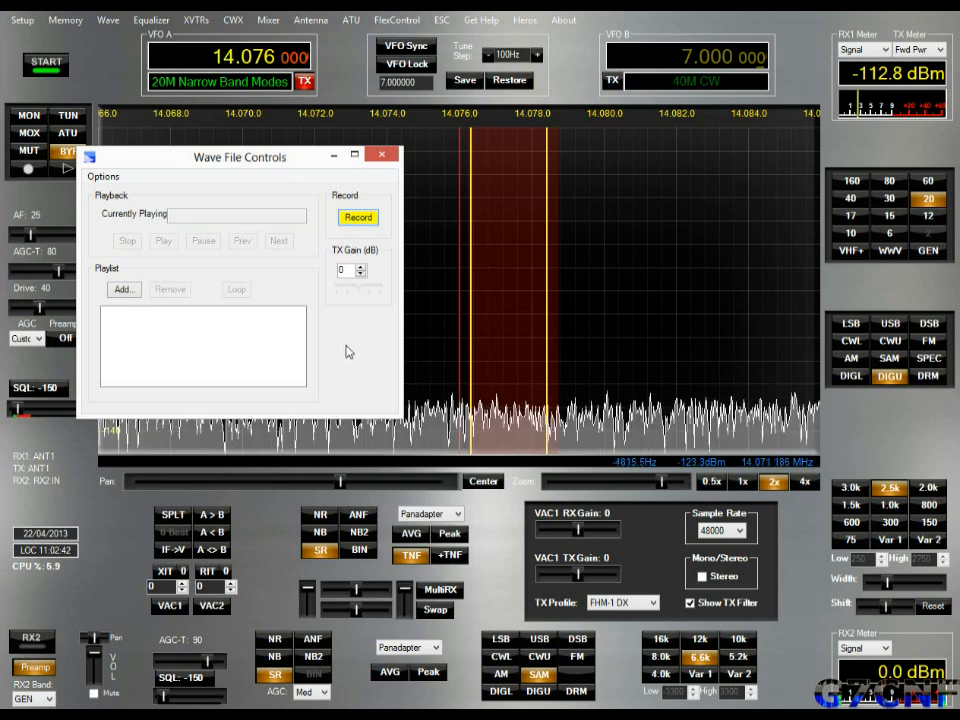
Zoom the panadapter out to its widest span while recording, and stop the recording in the wave file controls
click(382, 154)
click(711, 481)
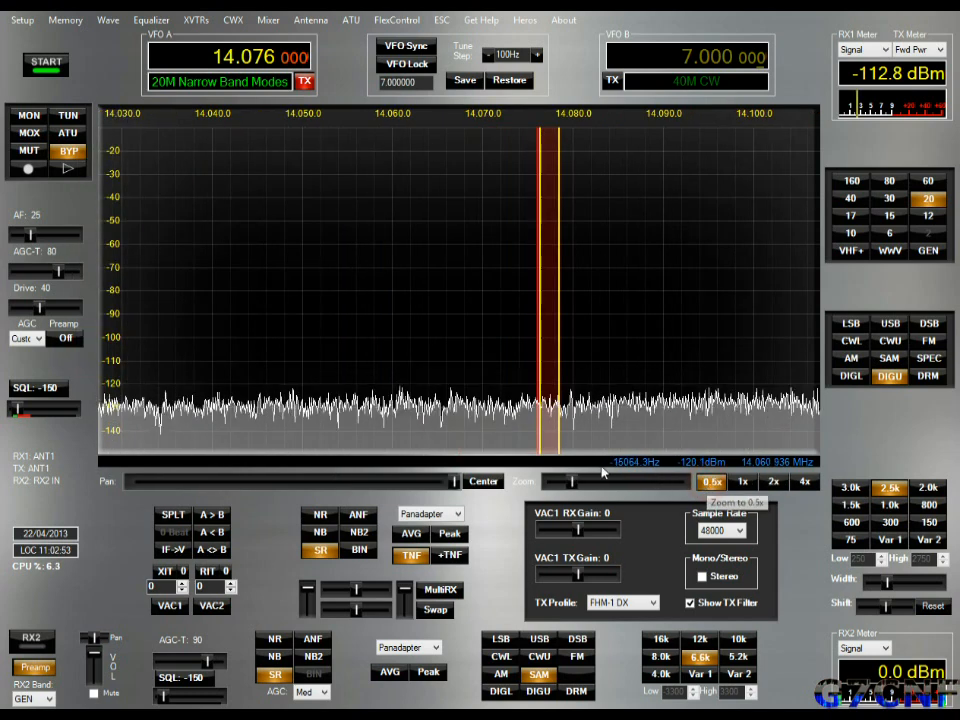
drag(571, 481, 547, 481)
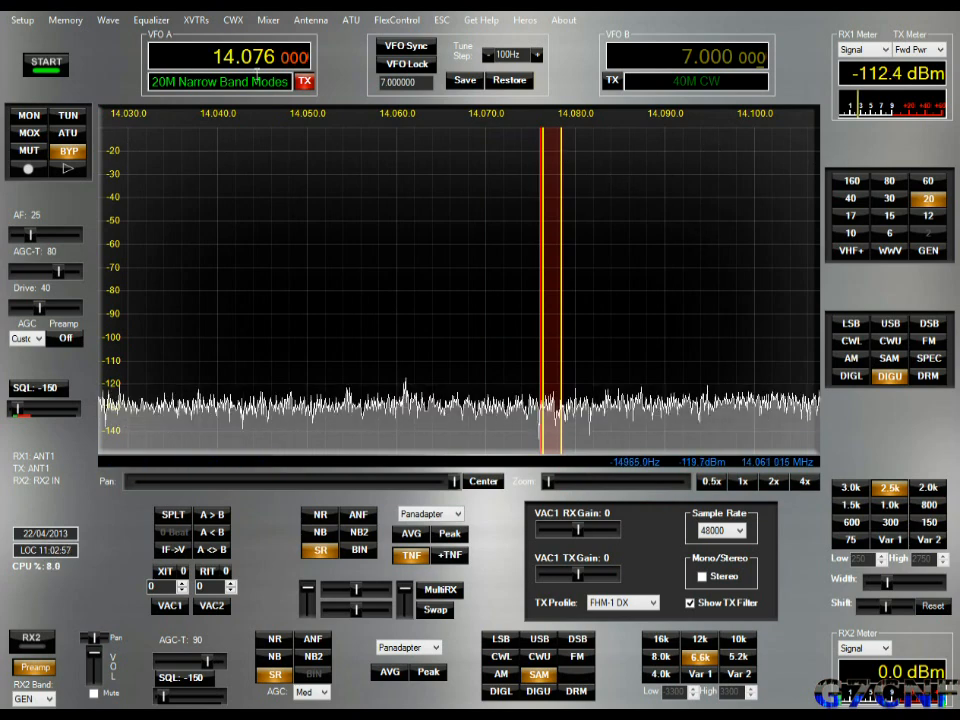
click(108, 20)
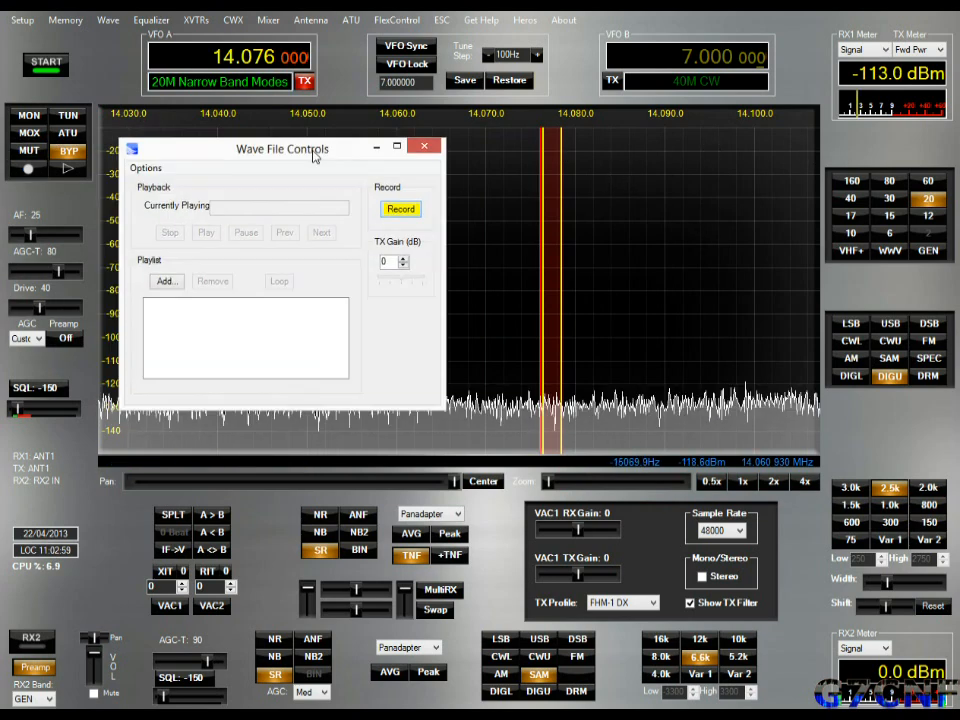
click(401, 216)
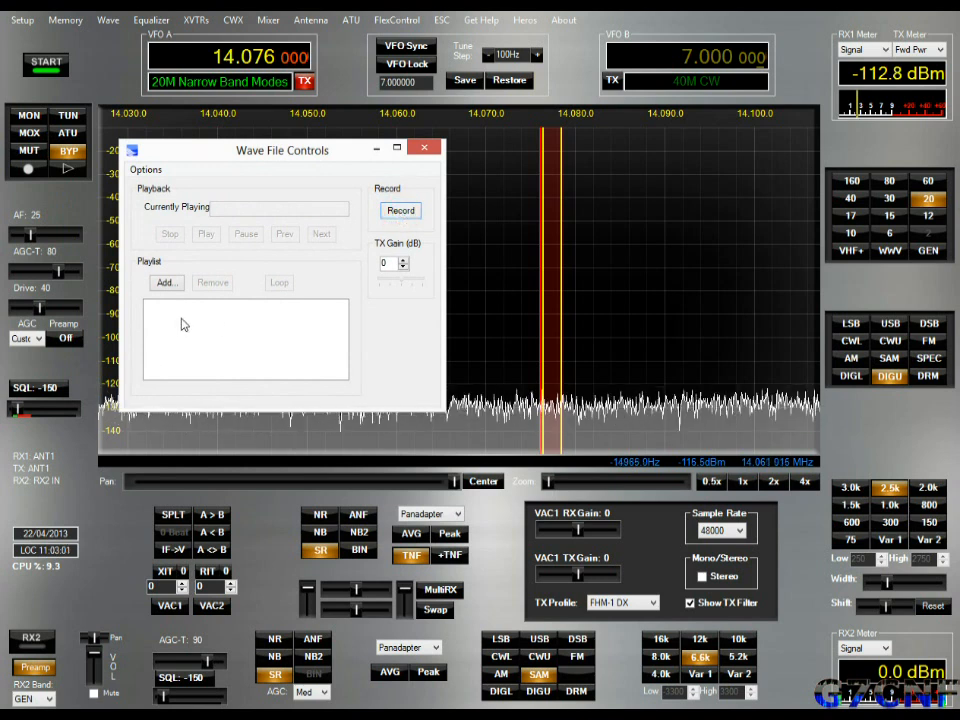
click(168, 283)
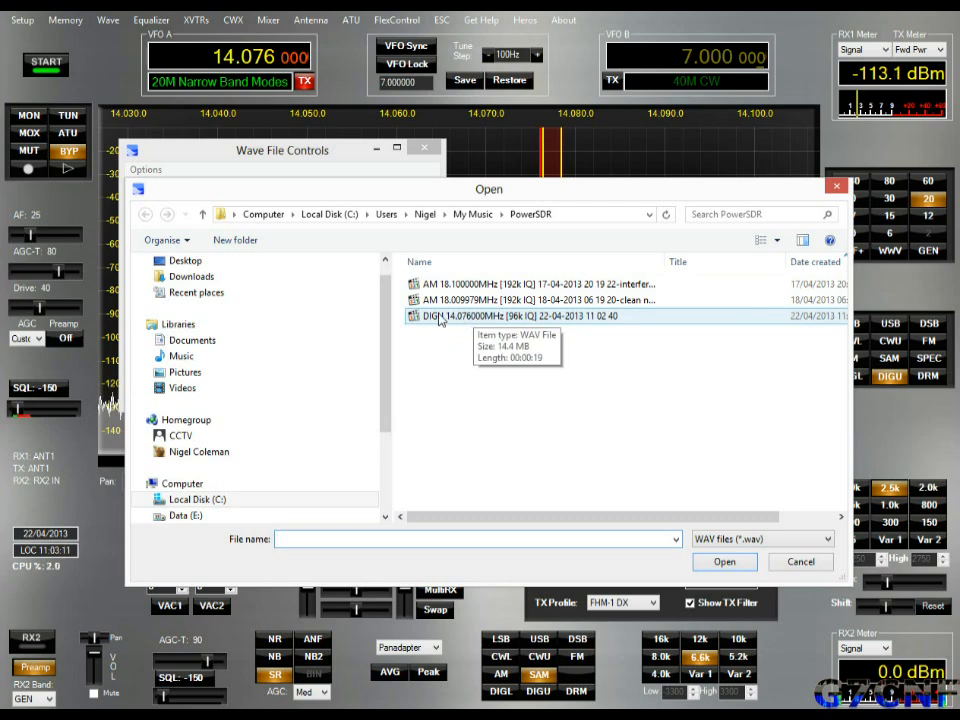
double_click(475, 316)
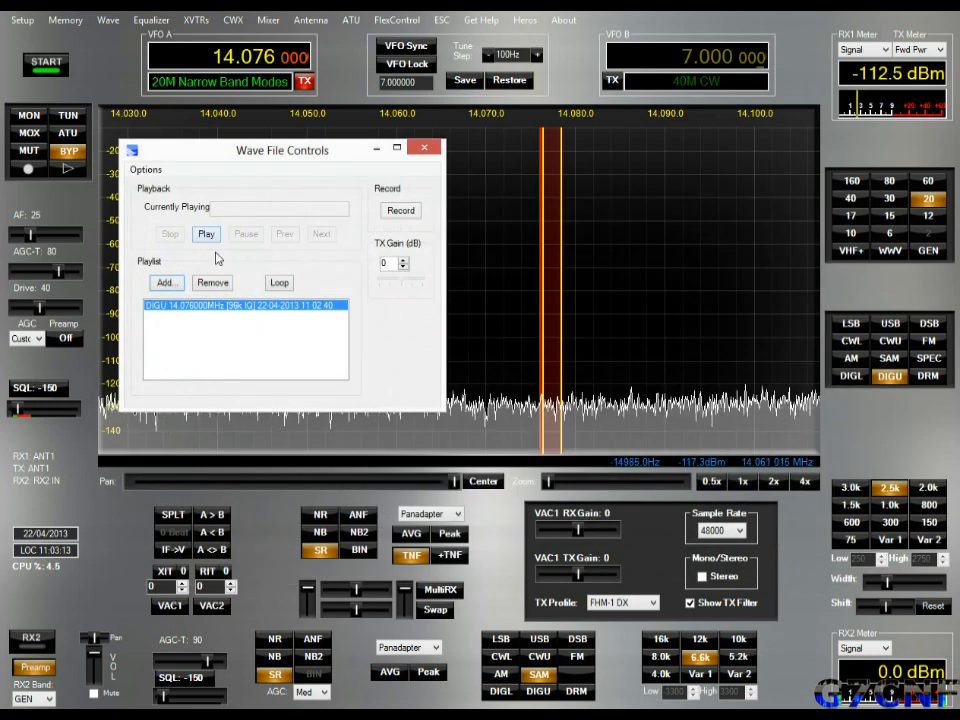
click(281, 284)
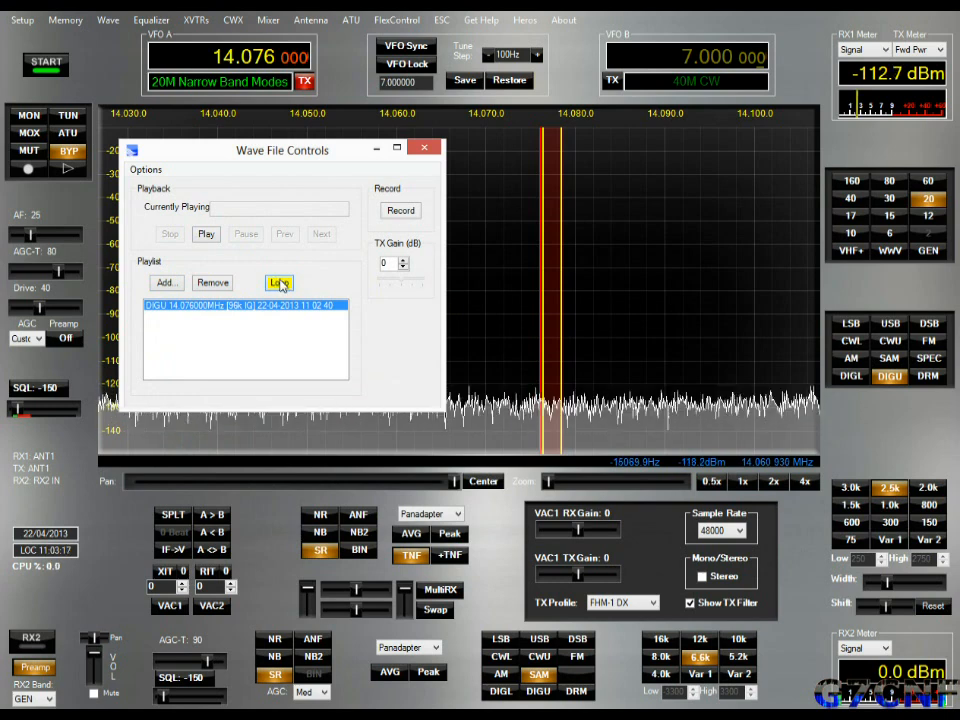
click(205, 236)
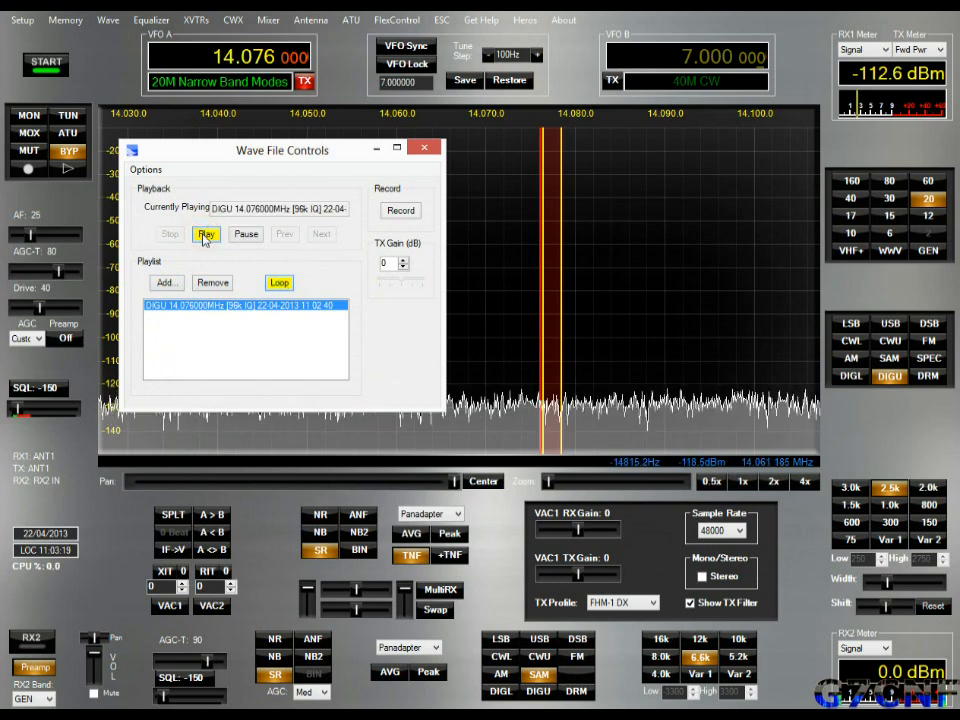
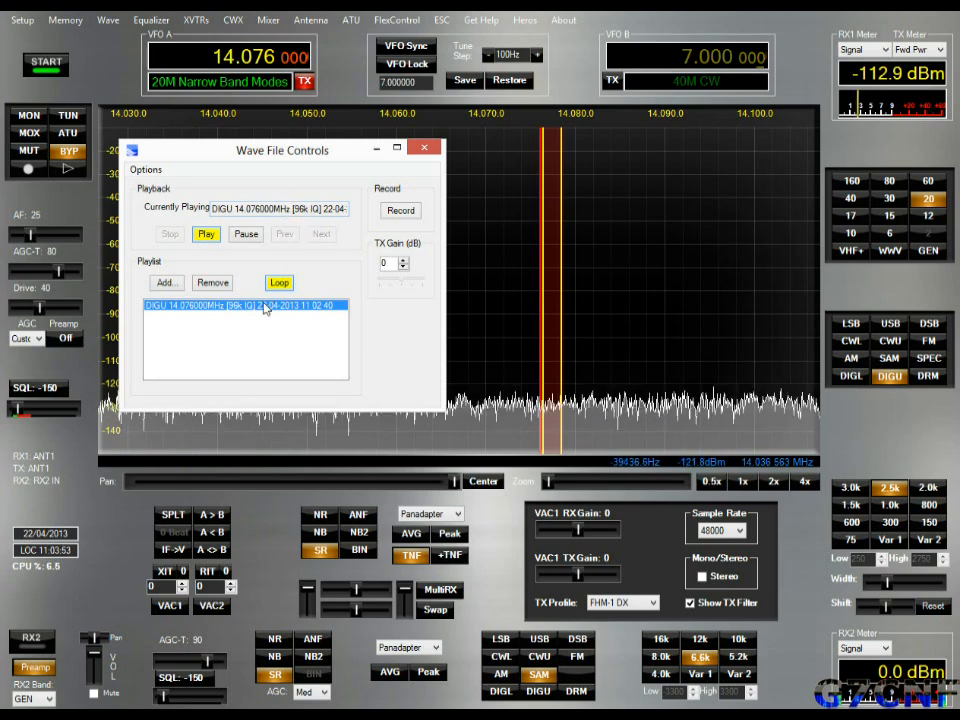
Stop the playback, turn looping off, and close the wave file controls
click(207, 235)
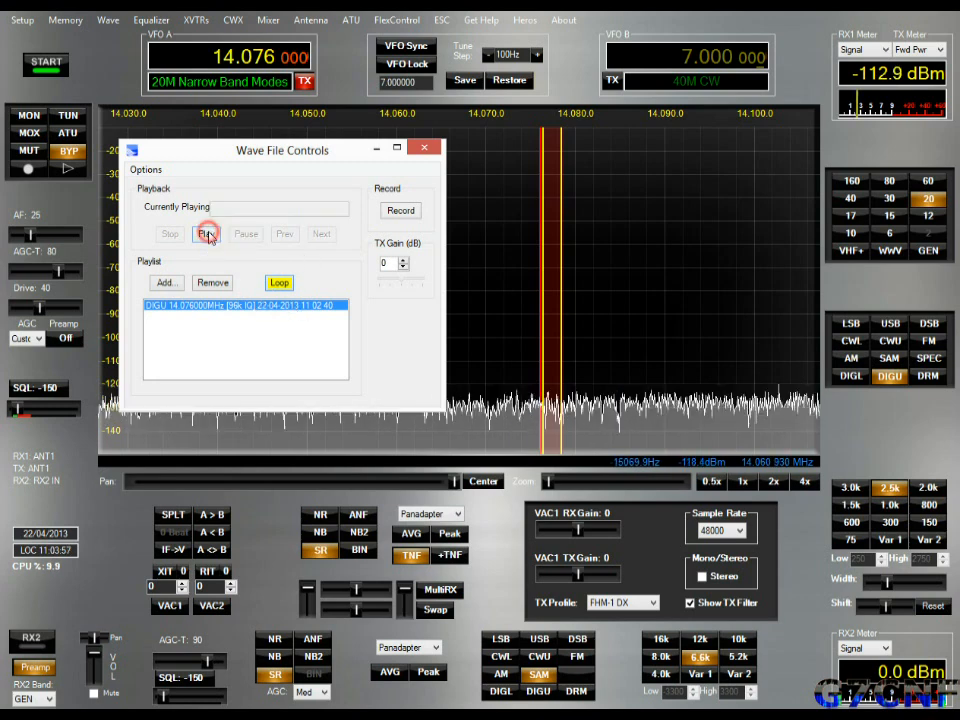
click(279, 284)
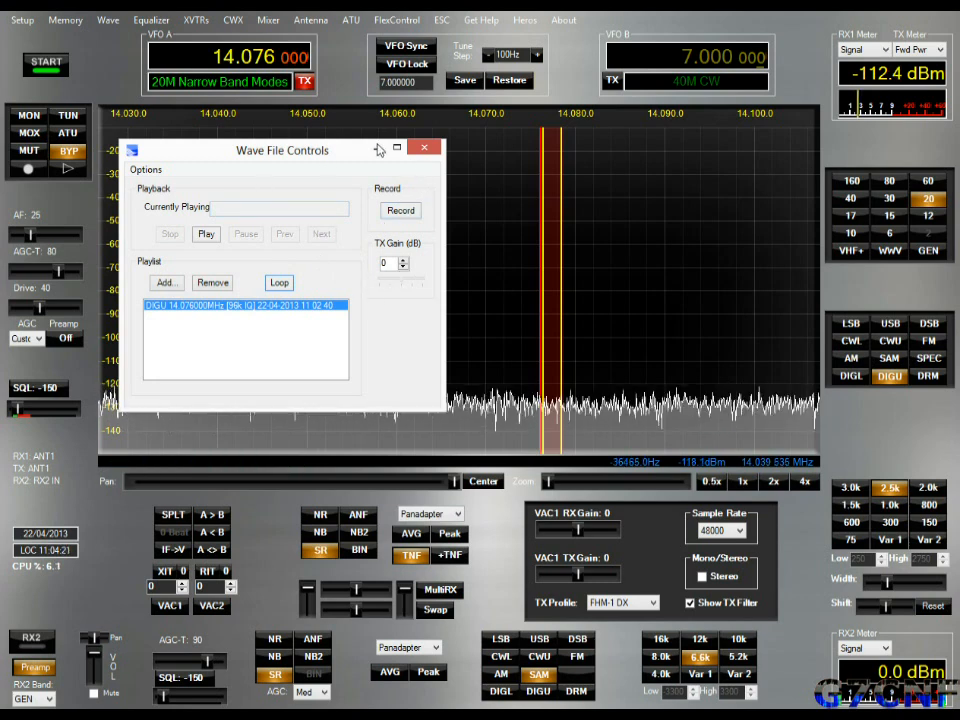
click(424, 150)
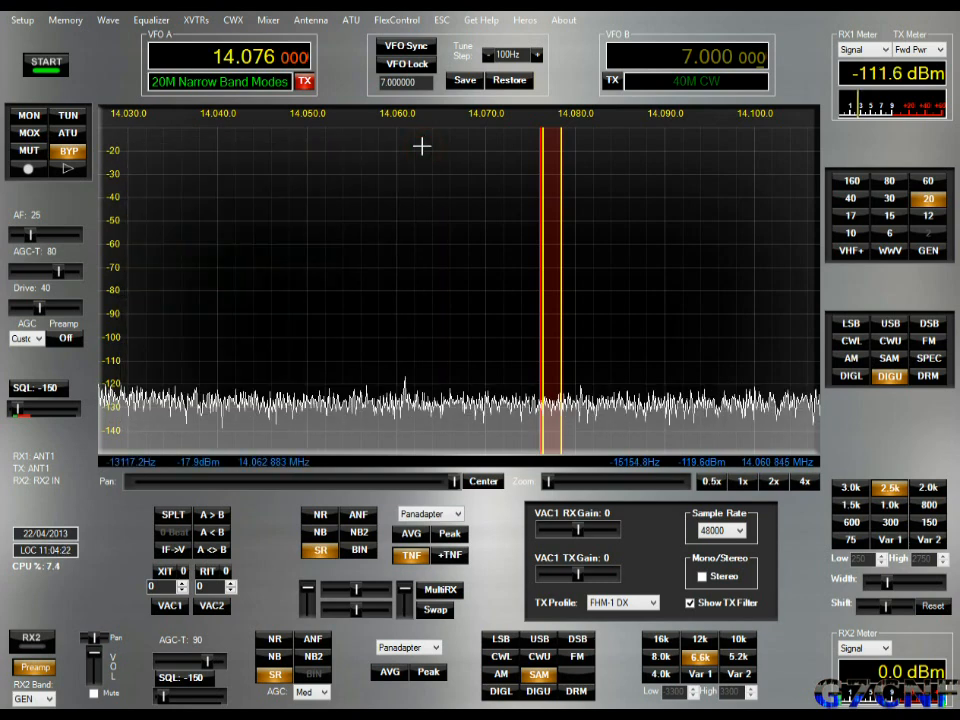
Open the equalizer settings, switch to the 10-band equalizer, and reset the transmit equalizer
click(150, 20)
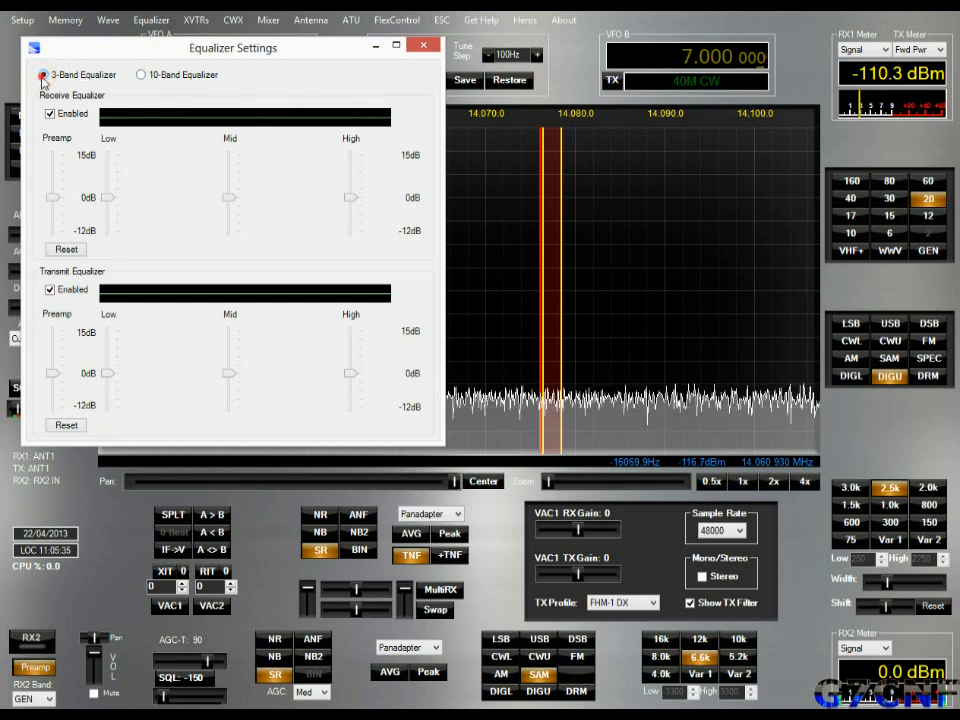
click(141, 76)
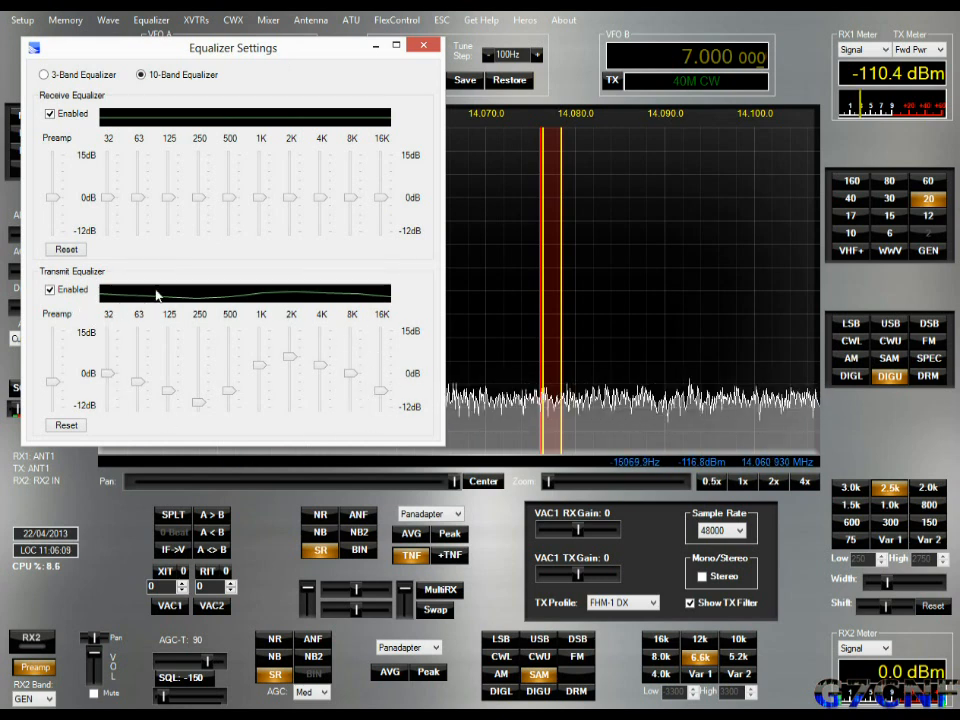
click(66, 426)
click(508, 406)
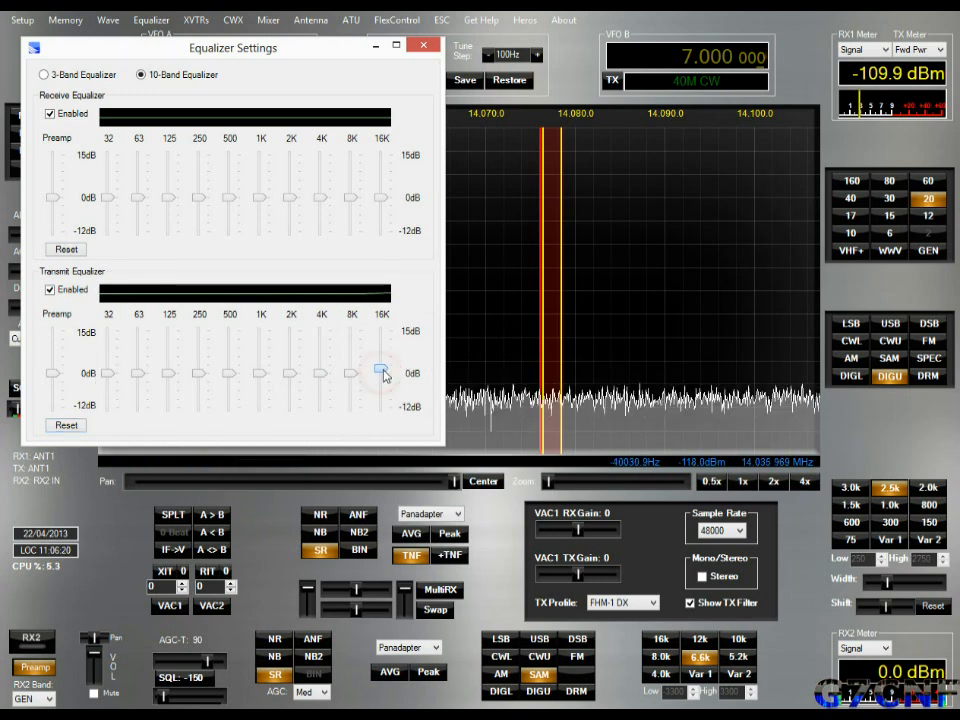
Set the transmit equalizer's 16K band to 0 dB, lower its preamp slightly below 0 dB, and close the equalizer settings
drag(384, 371, 385, 376)
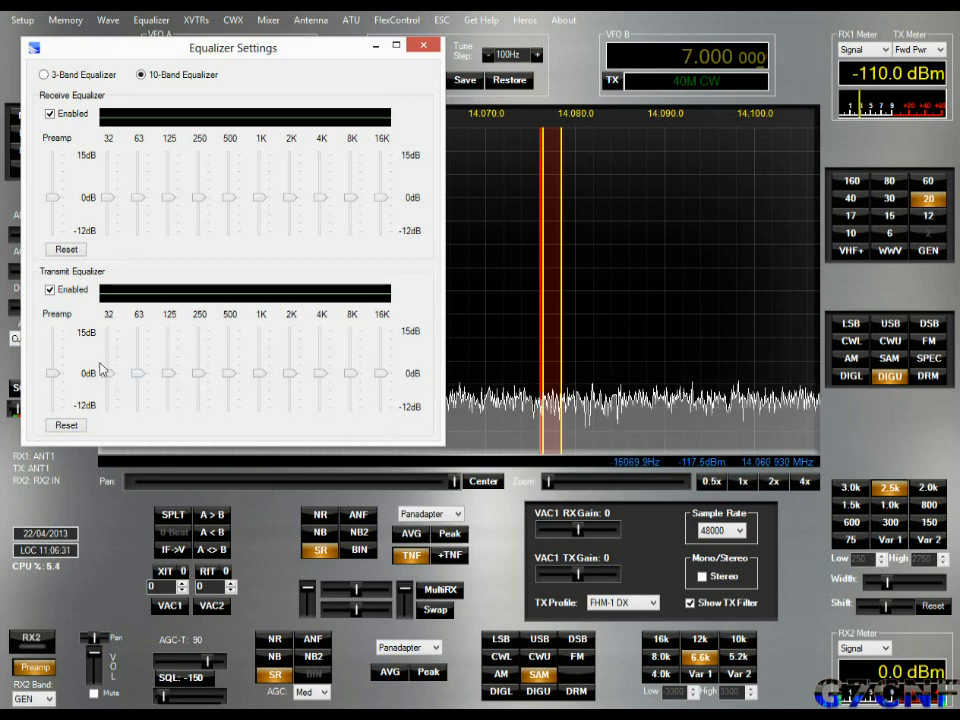
drag(56, 372, 53, 390)
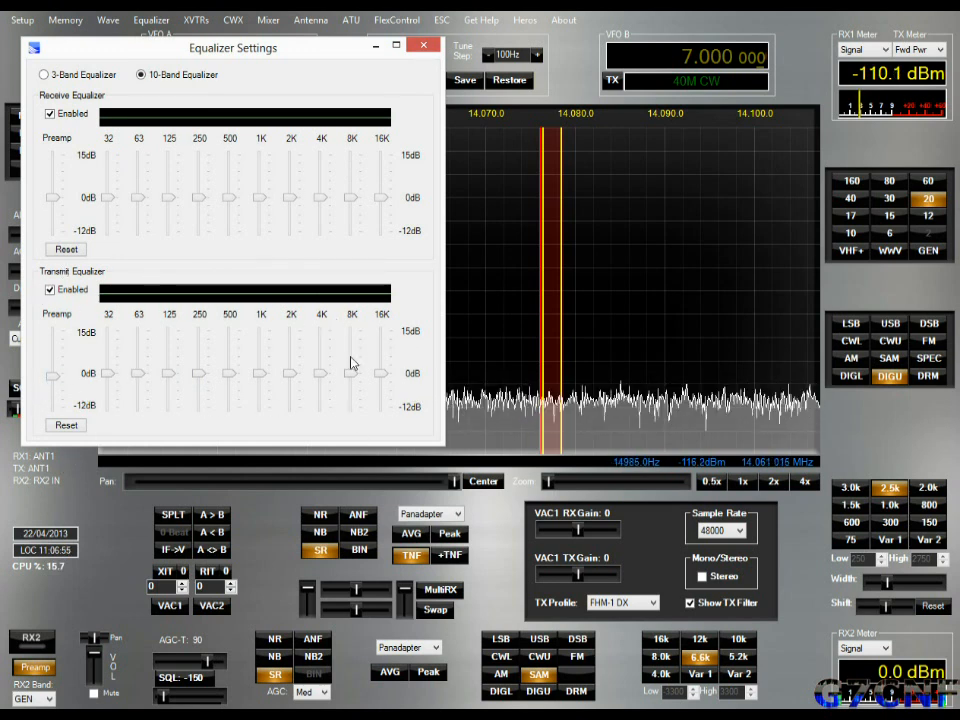
click(423, 47)
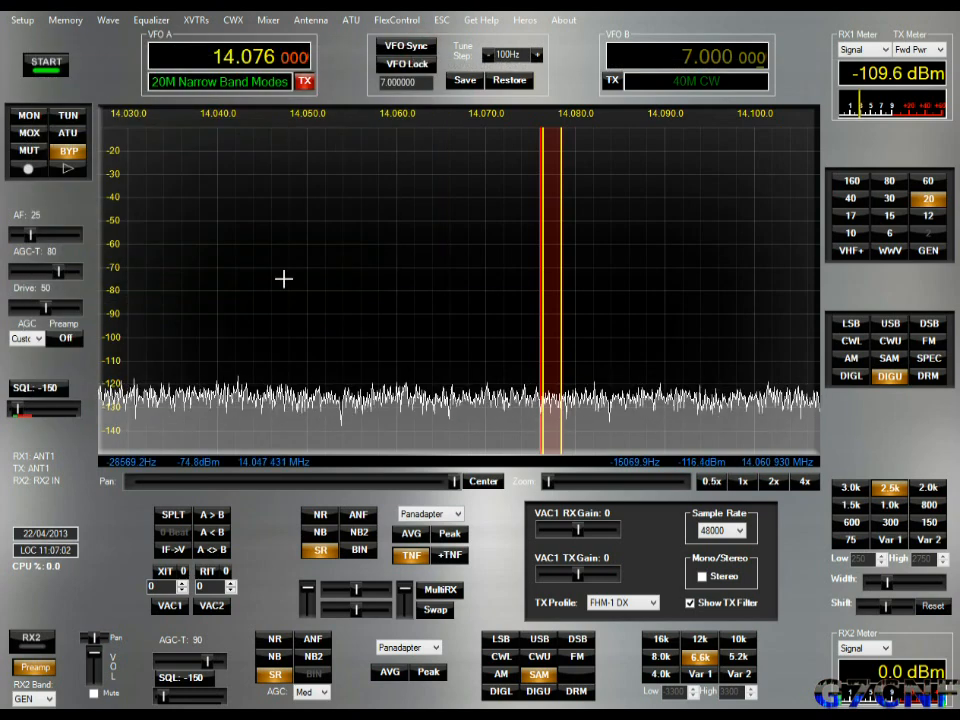
Switch the receiver to CWU mode and open the CW memories and keyboard form over the panadapter
click(232, 22)
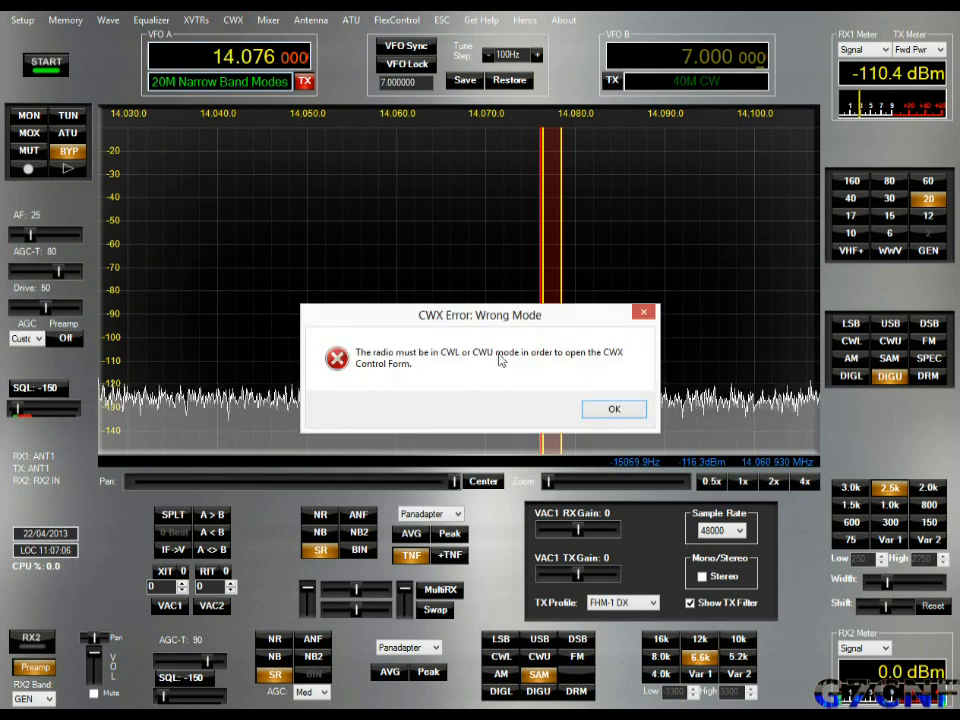
click(590, 413)
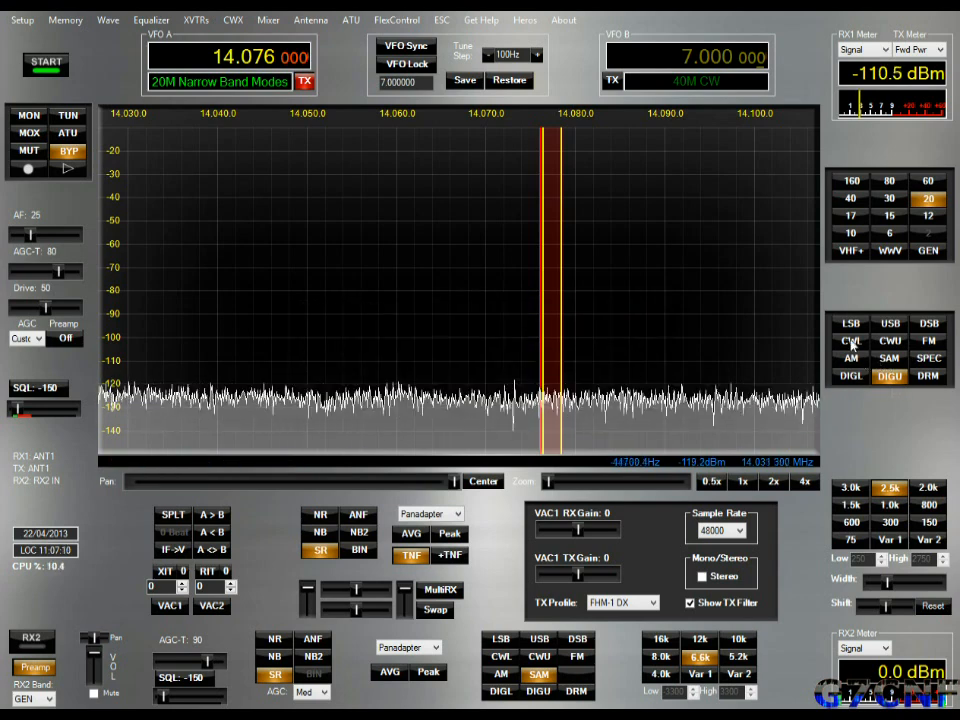
click(890, 341)
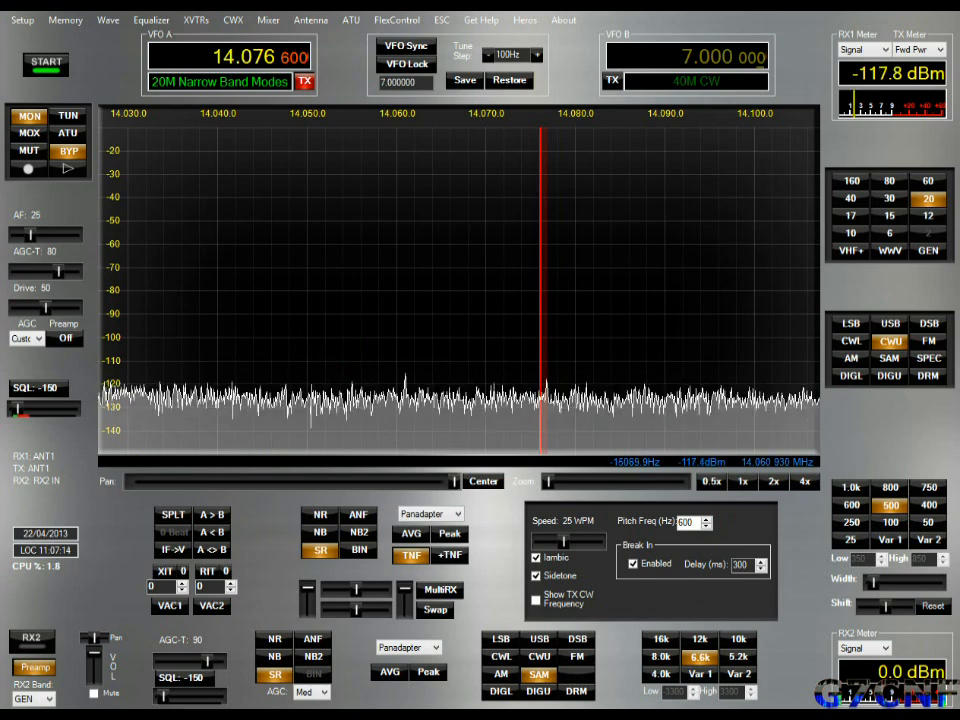
drag(0, 54, 537, 107)
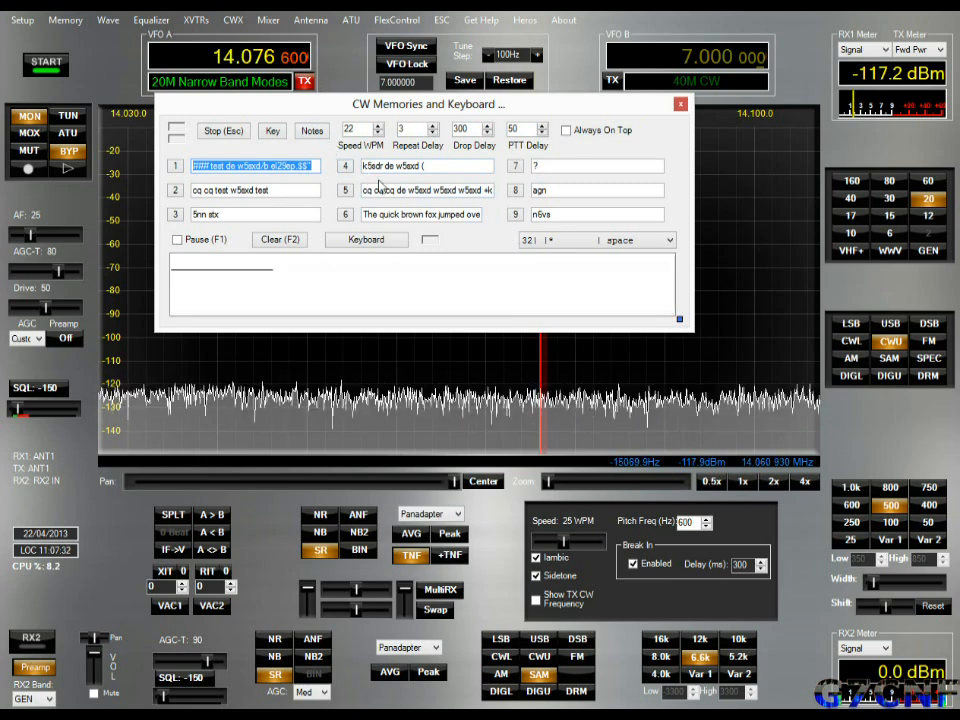
Check the Morse character list, replace the text of CW memory 7 with "sgfsgh", and close the form
click(669, 241)
click(667, 241)
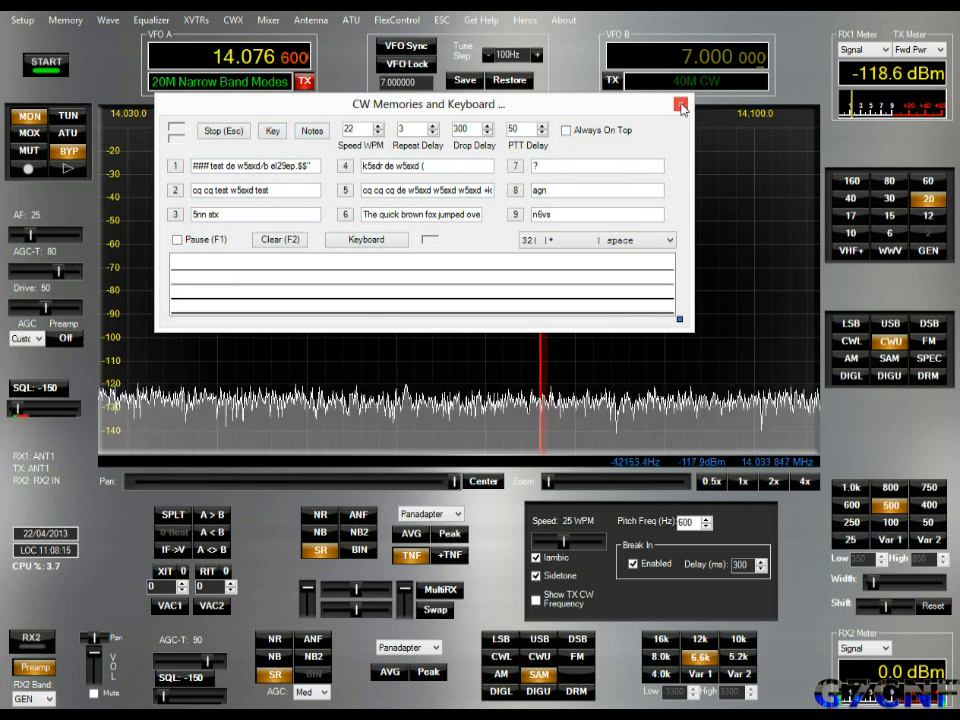
double_click(553, 165)
text(sgfsgh)
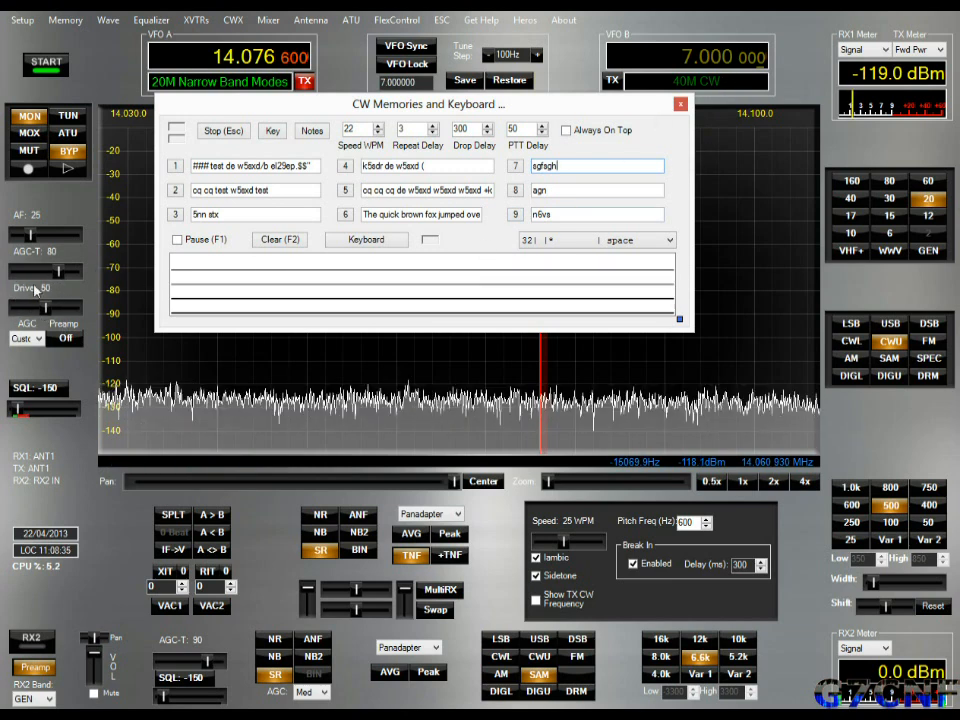
click(680, 104)
Open the FLEX-5000 audio mixer and raise the Mic input level slightly
click(268, 20)
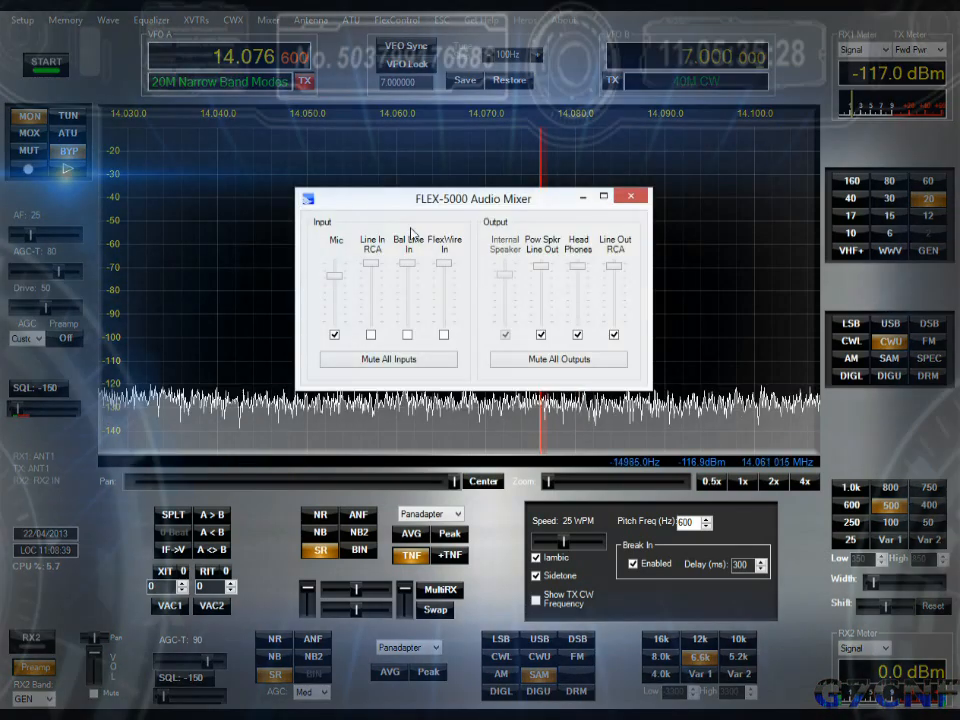
drag(421, 200, 398, 143)
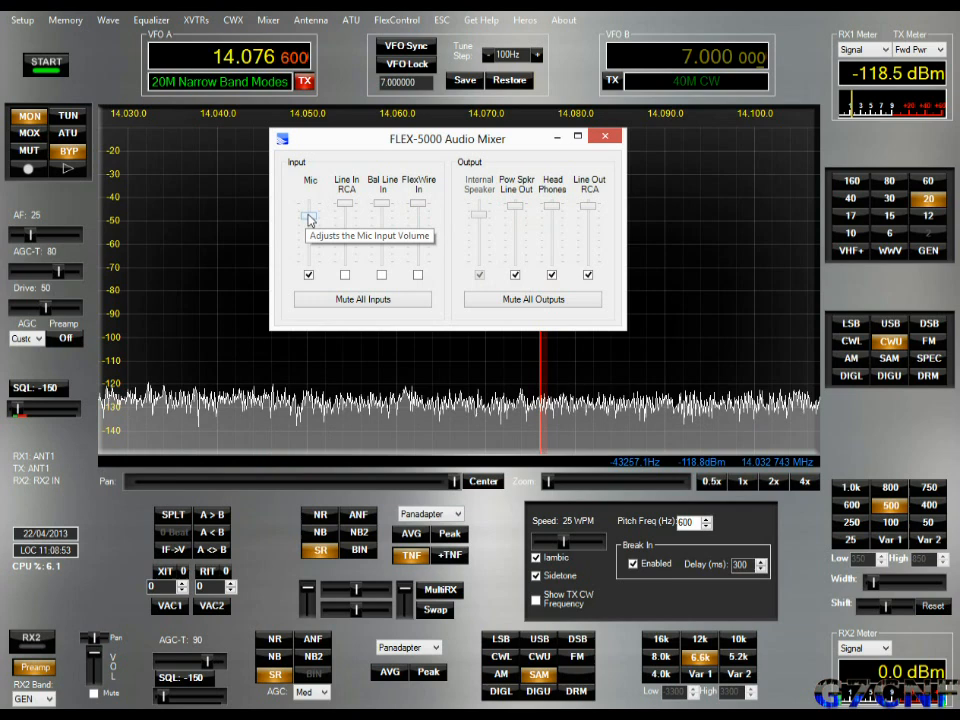
drag(308, 219, 310, 214)
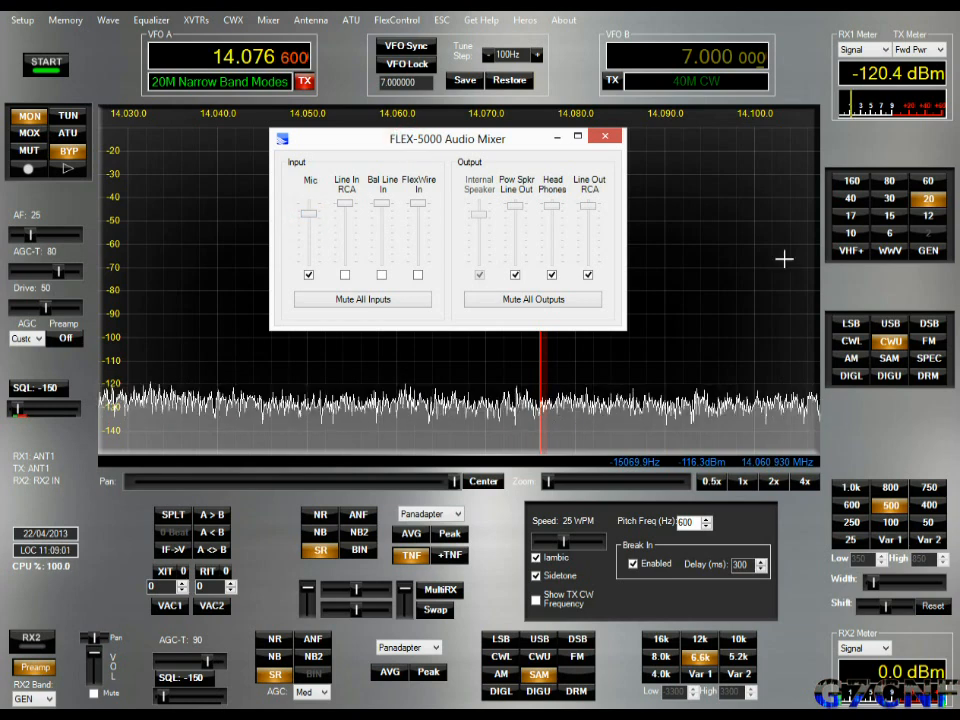
Switch the receiver to USB mode, then reopen the audio mixer and lower the Line In RCA input level slightly
click(604, 136)
click(890, 323)
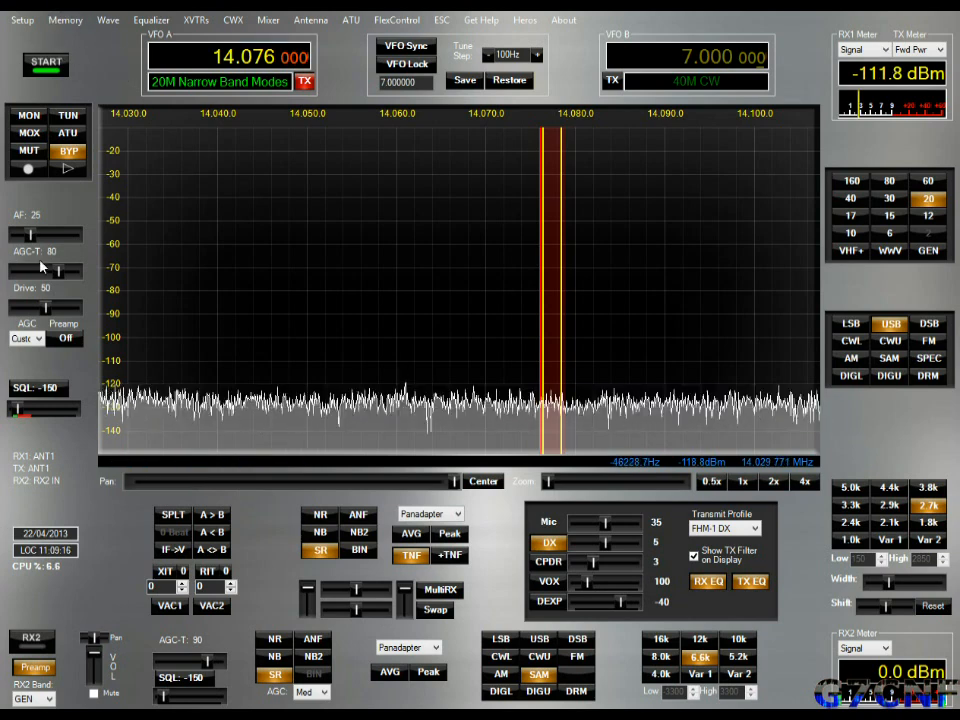
click(268, 20)
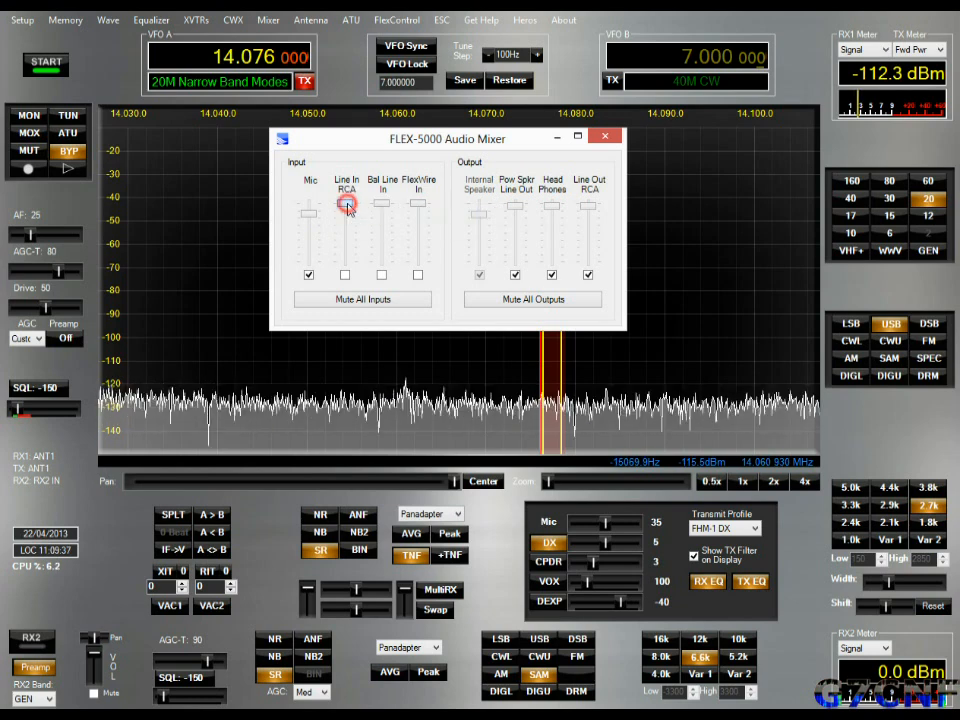
drag(349, 210, 352, 222)
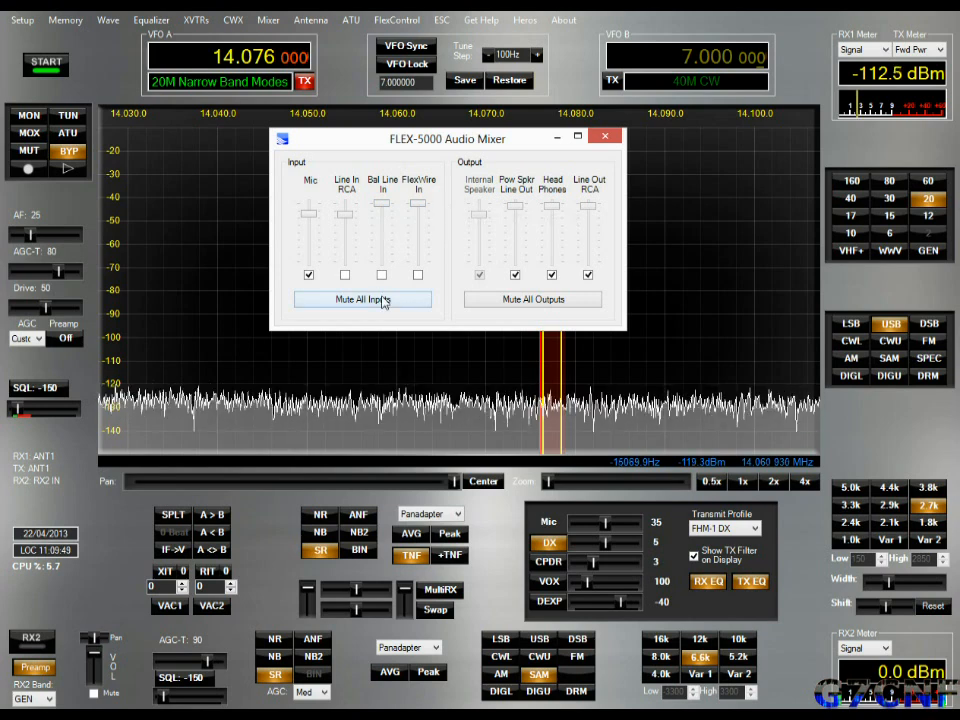
Try switching the mixer's individual inputs on and off, leaving only Mic enabled
click(345, 275)
click(381, 275)
click(418, 275)
click(345, 275)
click(309, 275)
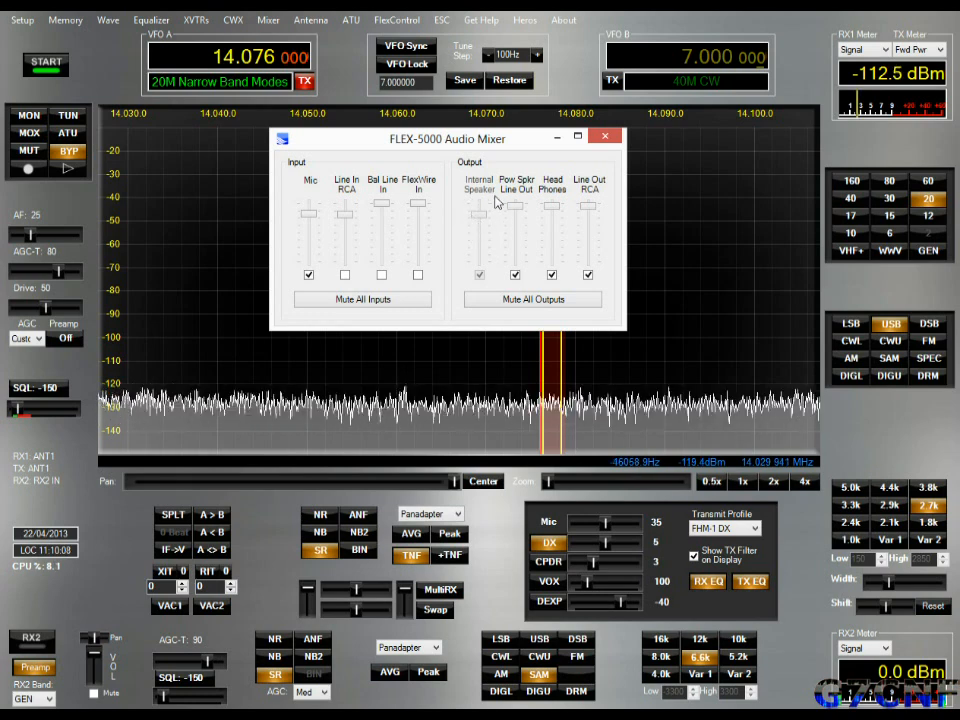
Lower the Pow Spkr Line Out, Head Phones and Line Out RCA output levels slightly in the audio mixer
click(482, 276)
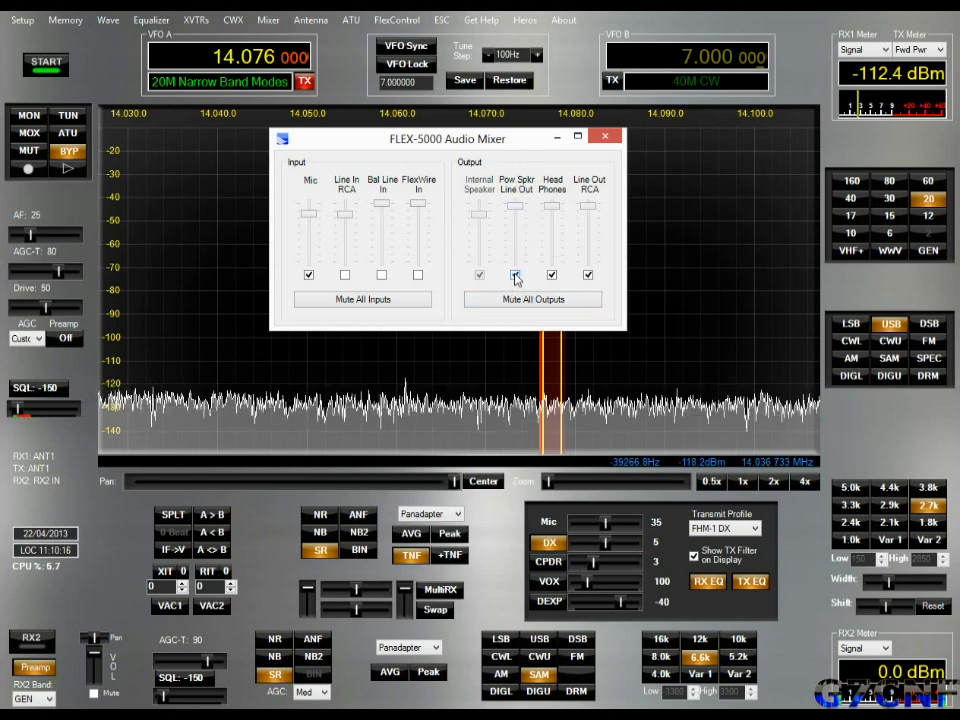
click(514, 208)
mouse_move(514, 216)
mouse_down()
mouse_move(514, 268)
mouse_move(517, 214)
mouse_up()
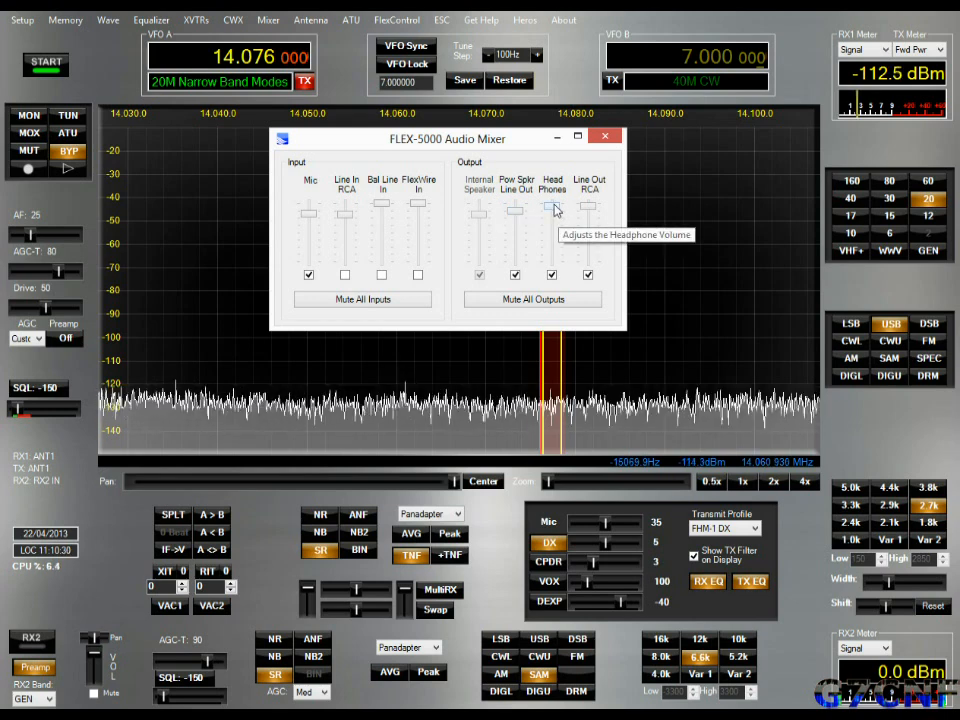
mouse_move(557, 212)
mouse_down()
mouse_move(555, 238)
mouse_move(556, 214)
mouse_up()
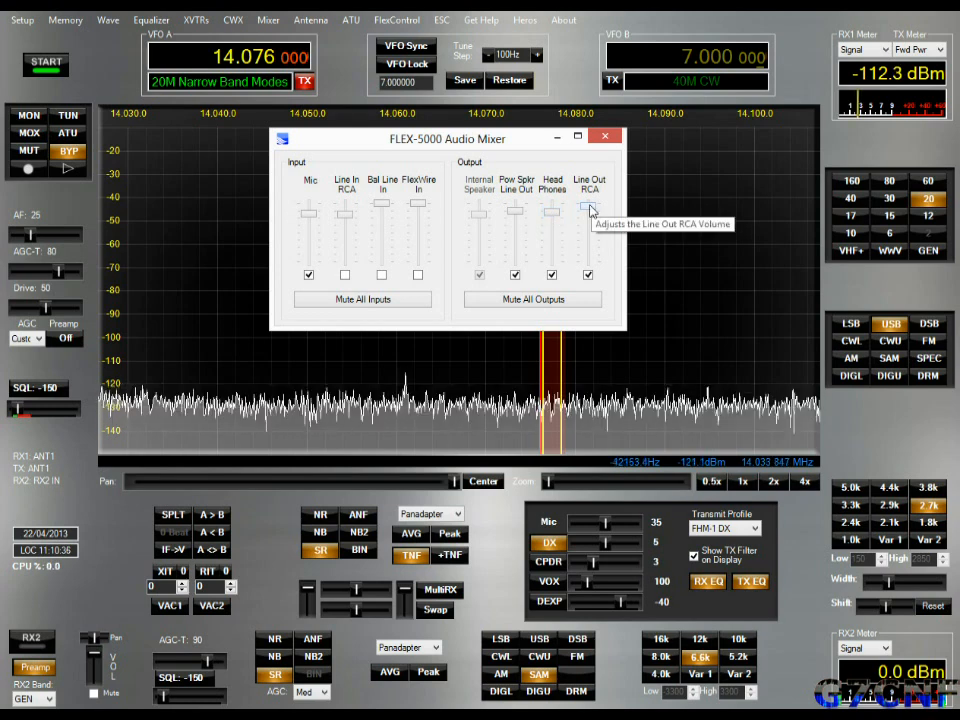
mouse_move(590, 208)
mouse_down()
mouse_move(590, 218)
mouse_move(587, 207)
mouse_up()
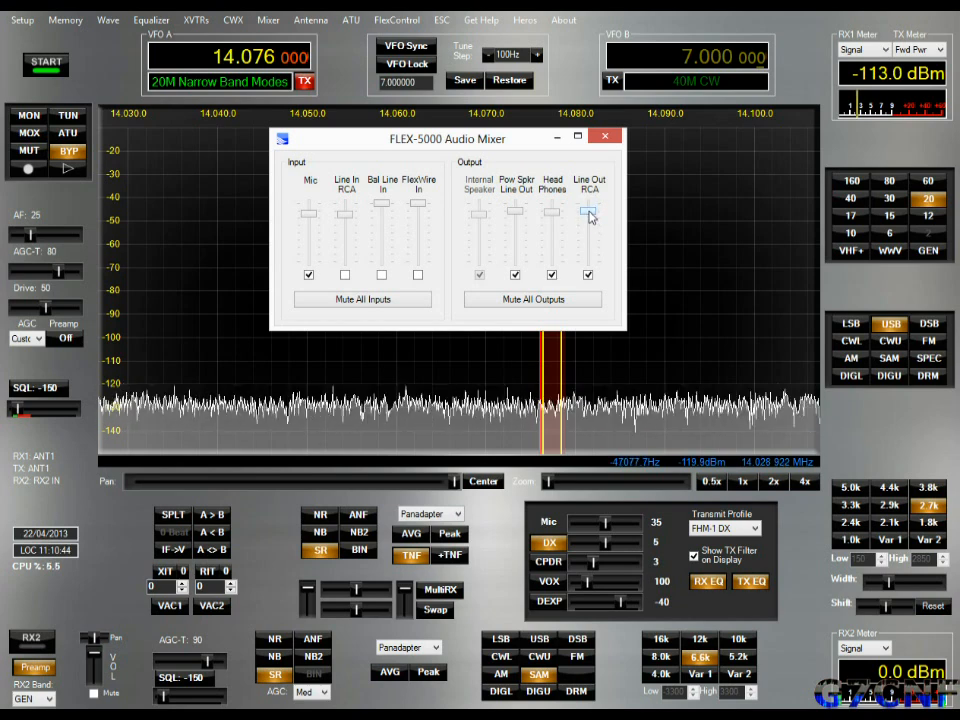
Disable the Line Out RCA, Head Phones and Pow Spkr Line Out outputs and enable all three again
click(588, 274)
click(551, 276)
click(515, 275)
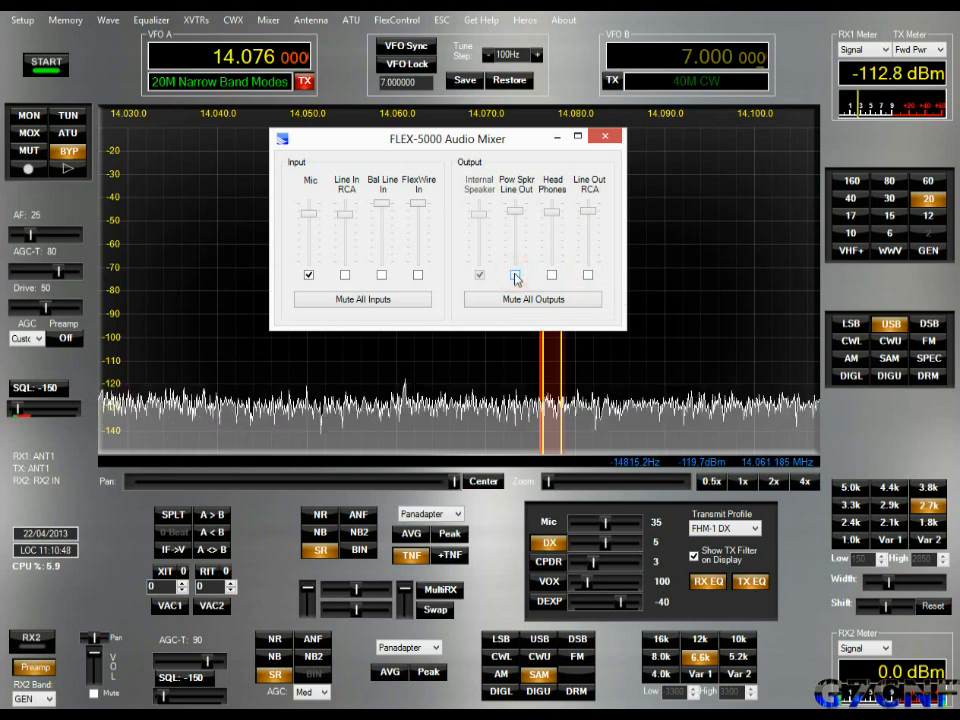
click(515, 275)
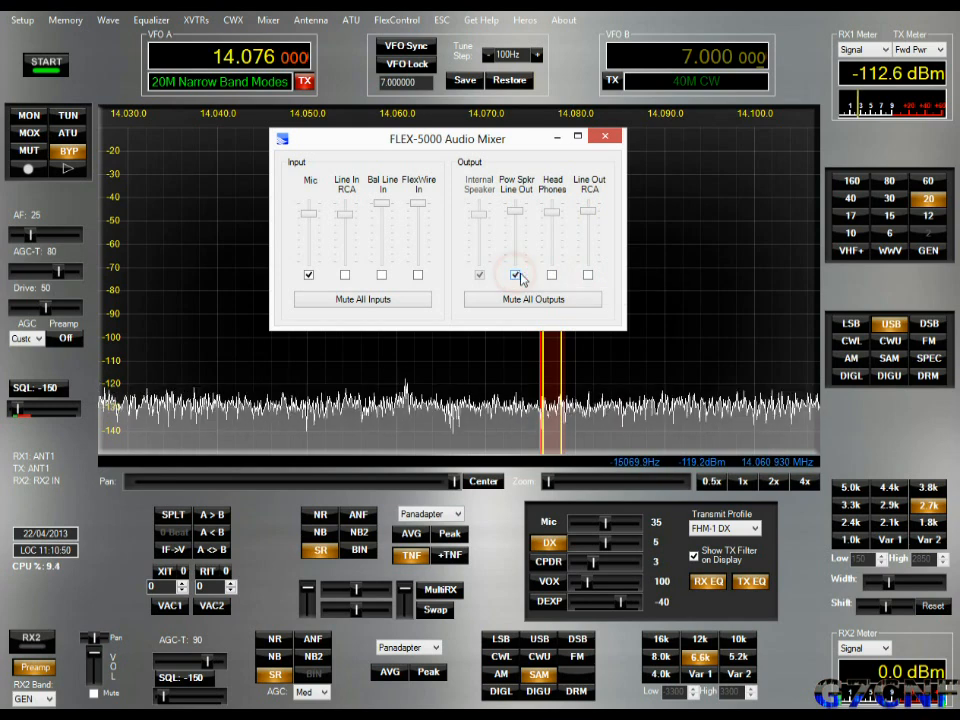
click(551, 275)
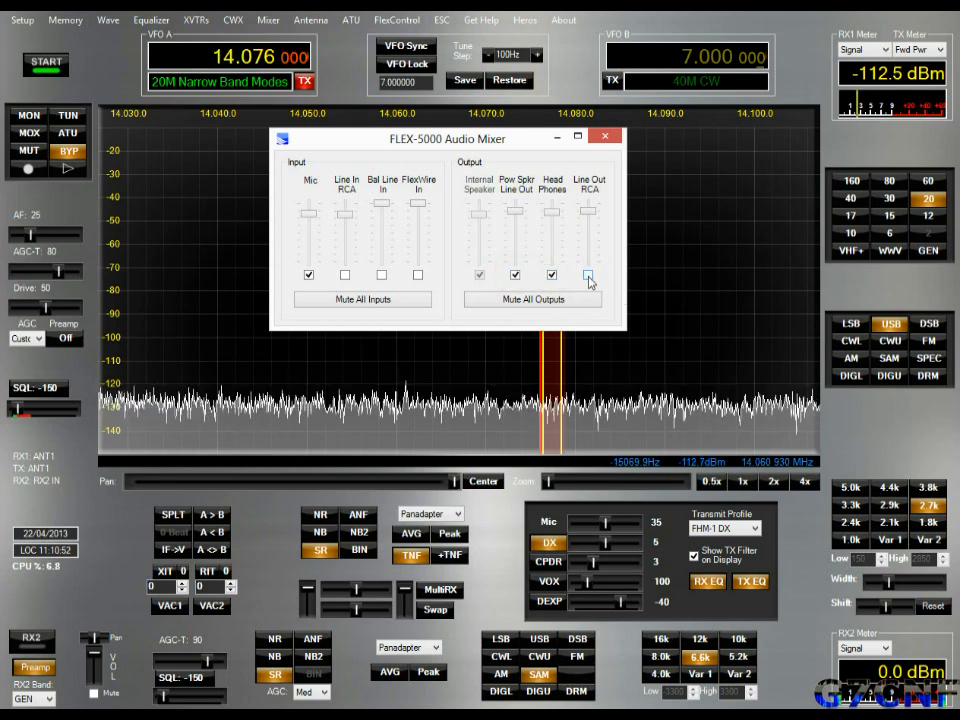
click(589, 276)
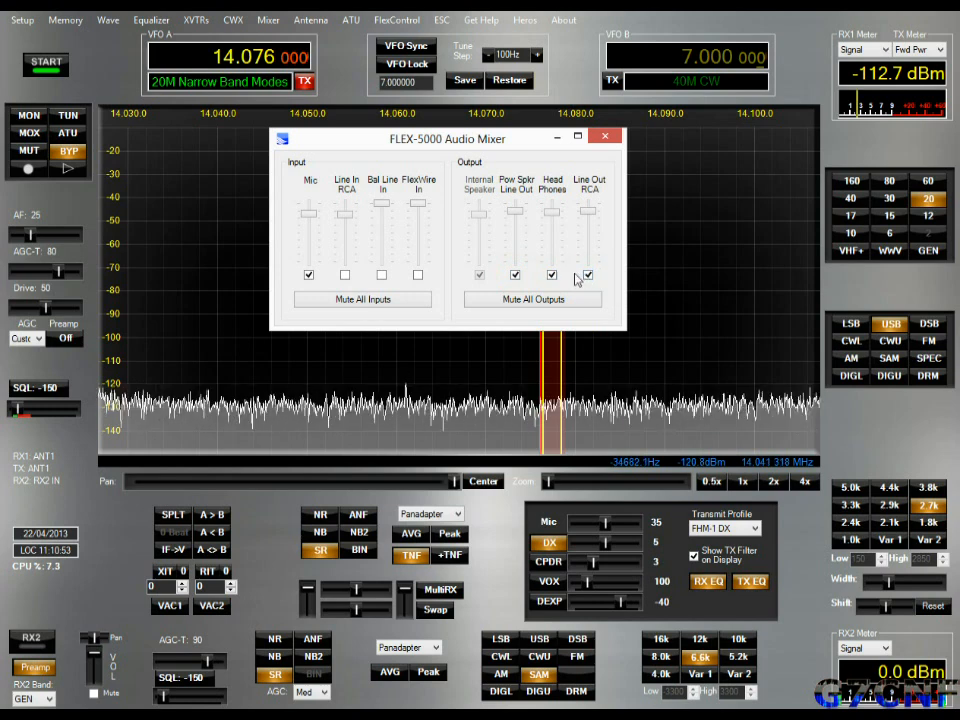
Close the audio mixer, then open the FLEX-5000 antenna settings over the panadapter and check the Receiver 2 antenna choices
click(604, 137)
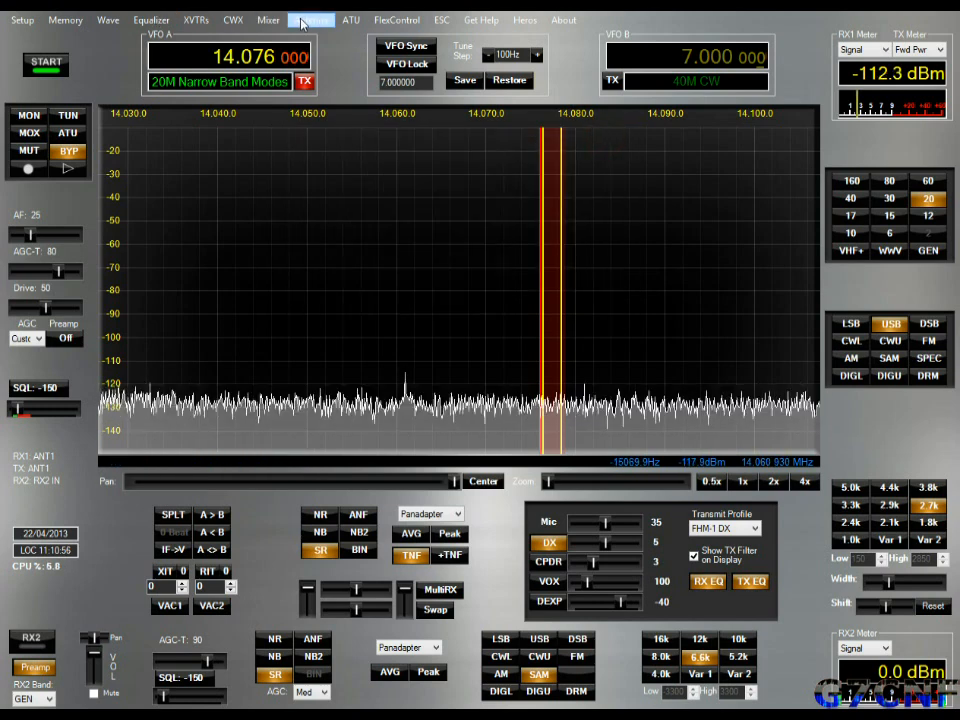
click(297, 21)
drag(292, 93, 248, 217)
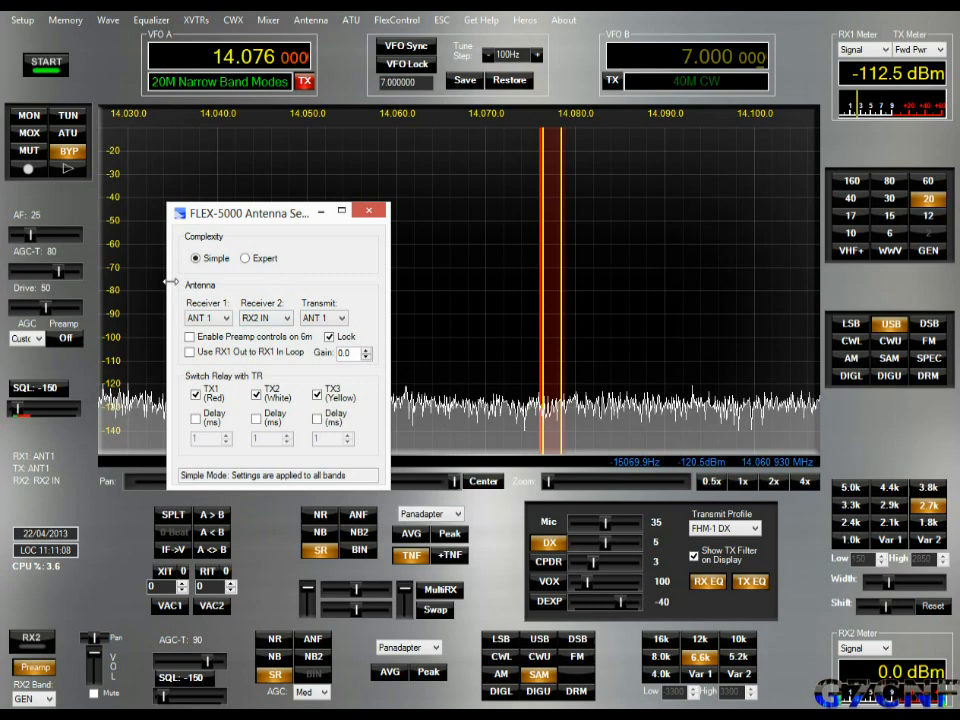
click(287, 318)
click(288, 320)
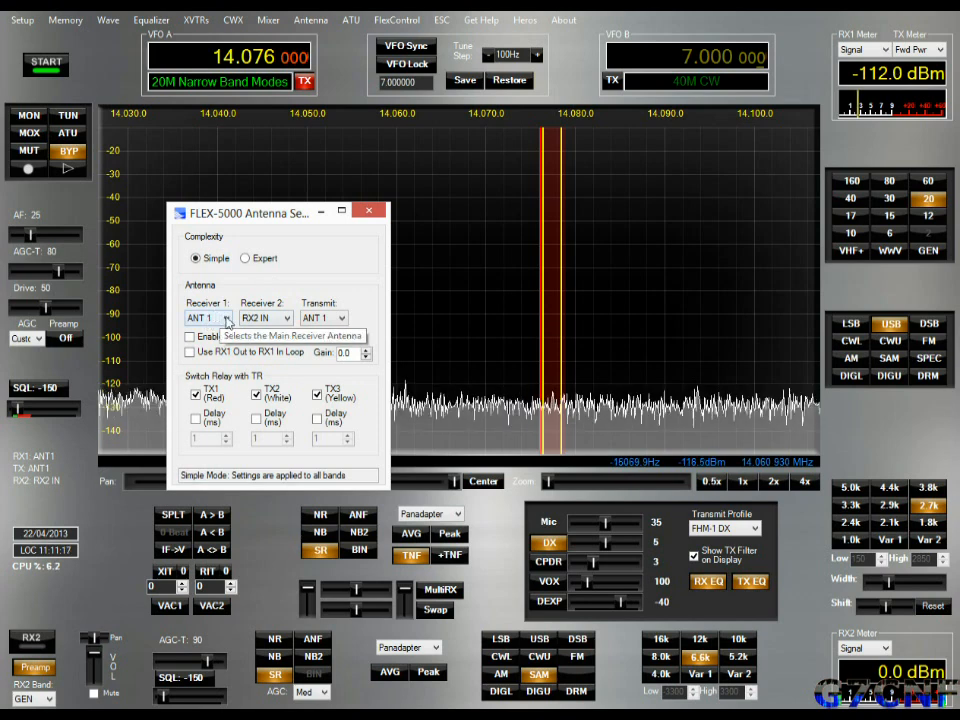
Try RX1 IN as the Receiver 1 antenna, then set it to ANT 2 and reposition the antenna settings window
click(225, 318)
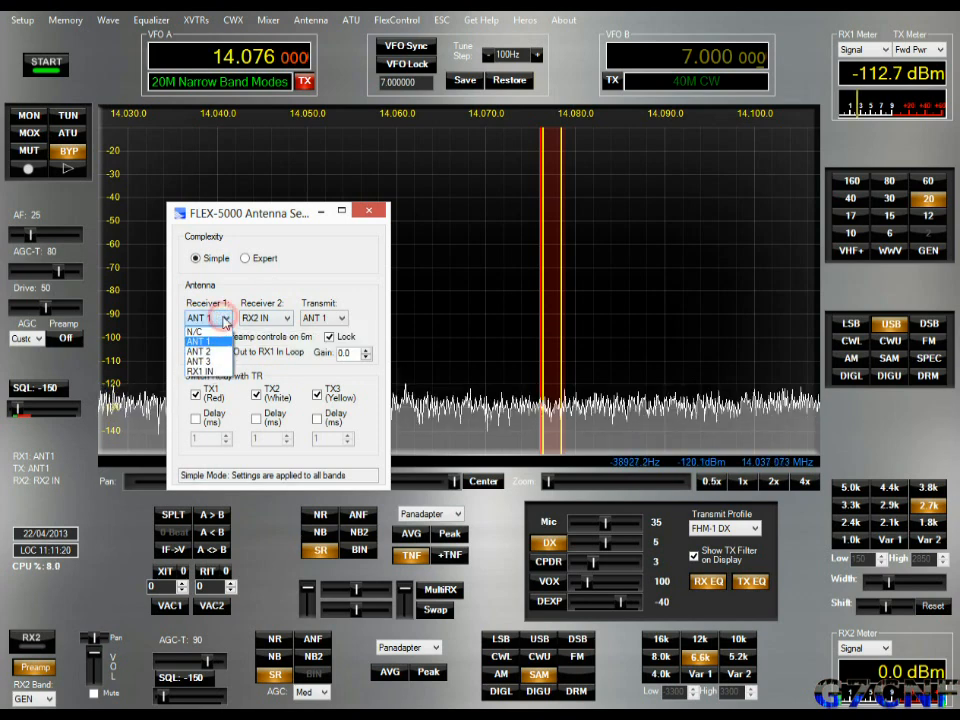
click(200, 372)
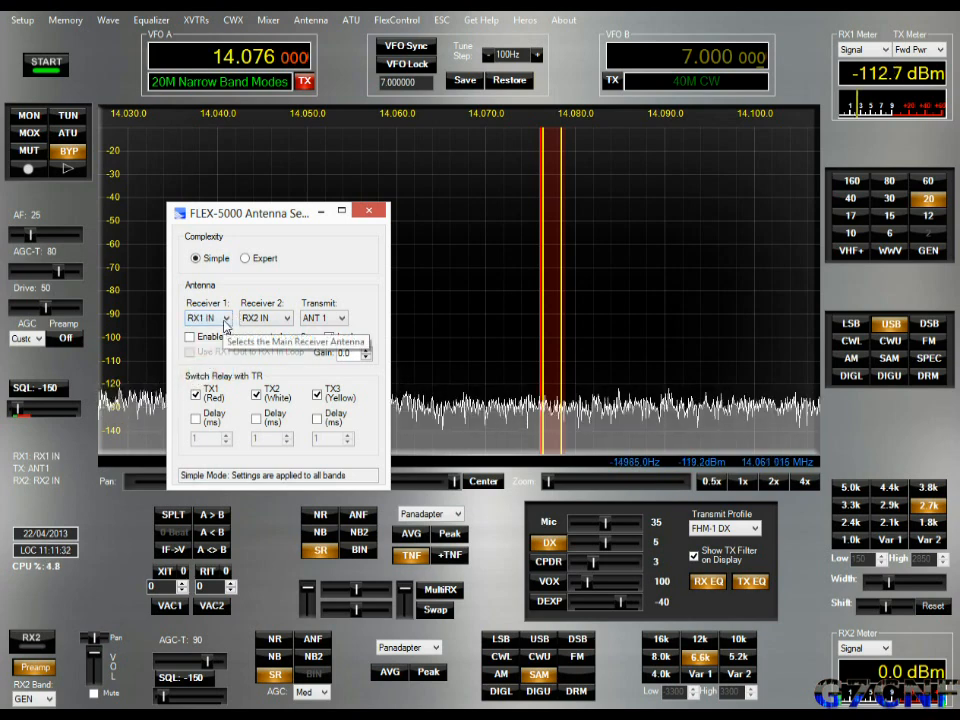
click(224, 319)
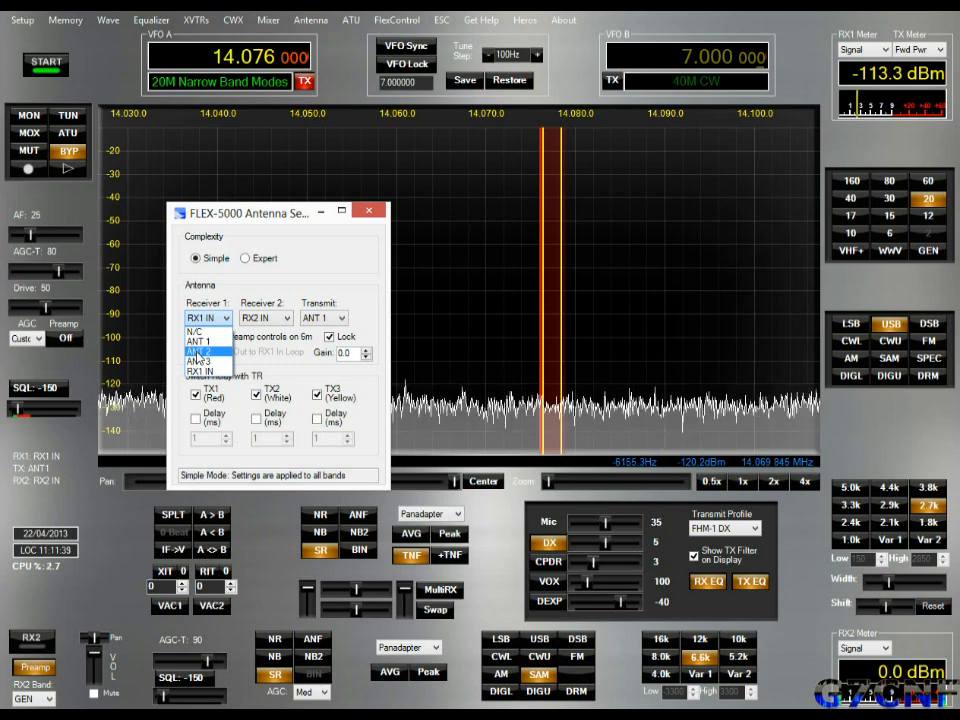
click(198, 352)
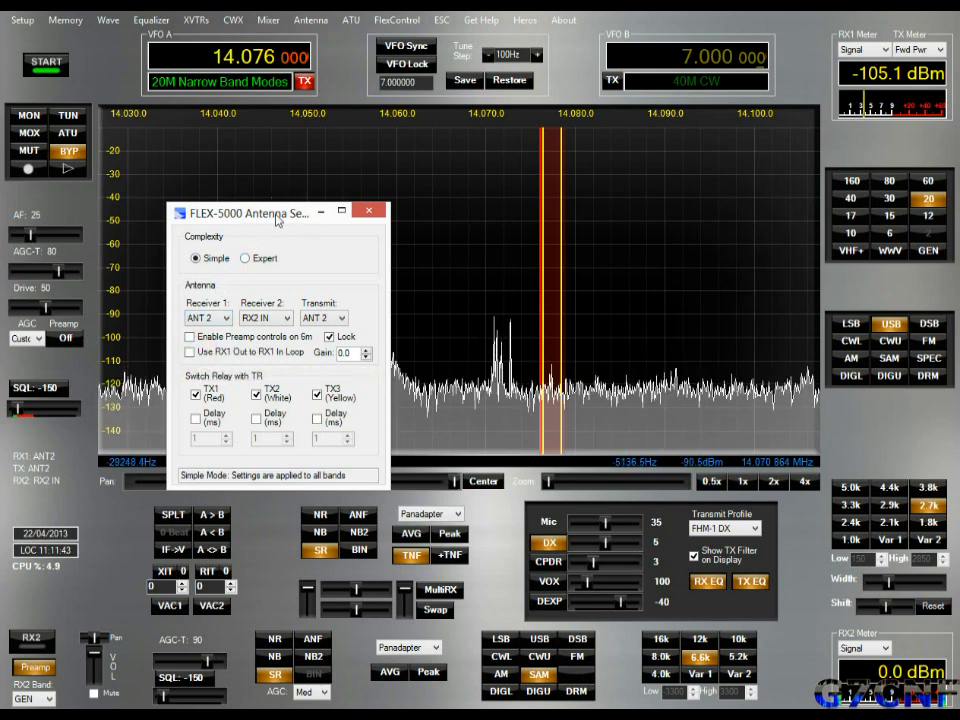
drag(274, 217, 290, 188)
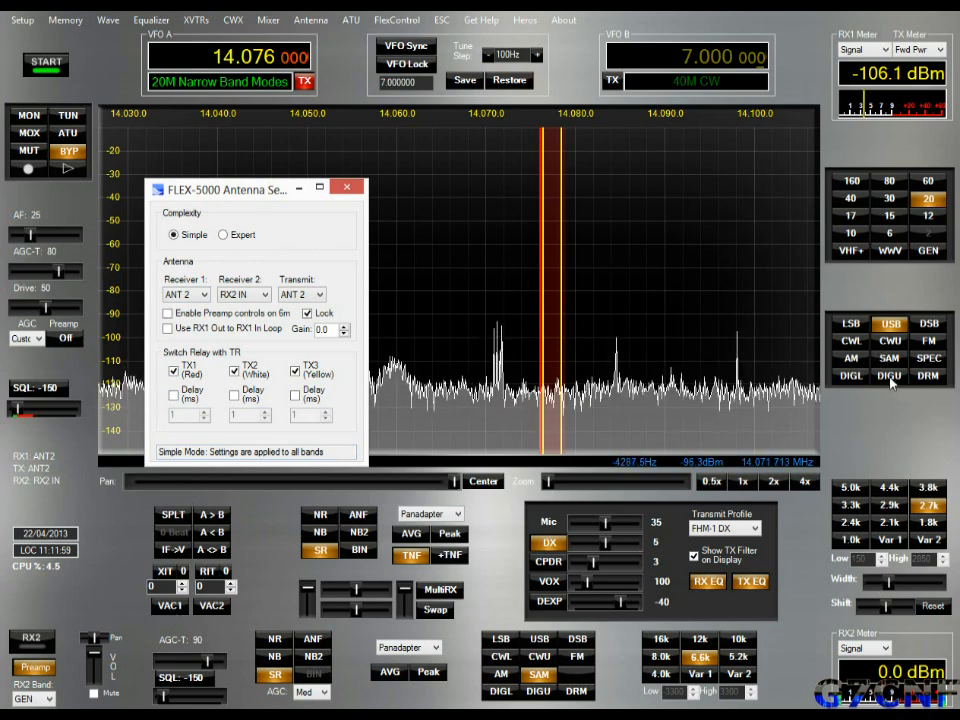
Adjust the receiver with VAC1 enabled, AGC-T at 90 and VFO A tuned to about 14.083 MHz
click(172, 606)
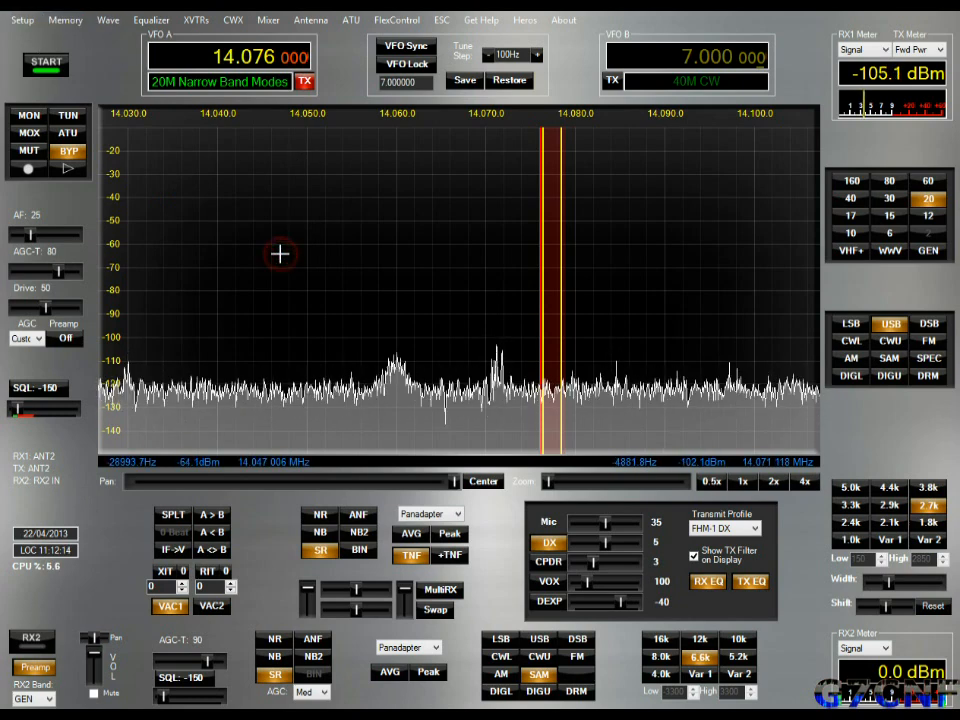
drag(414, 257, 249, 243)
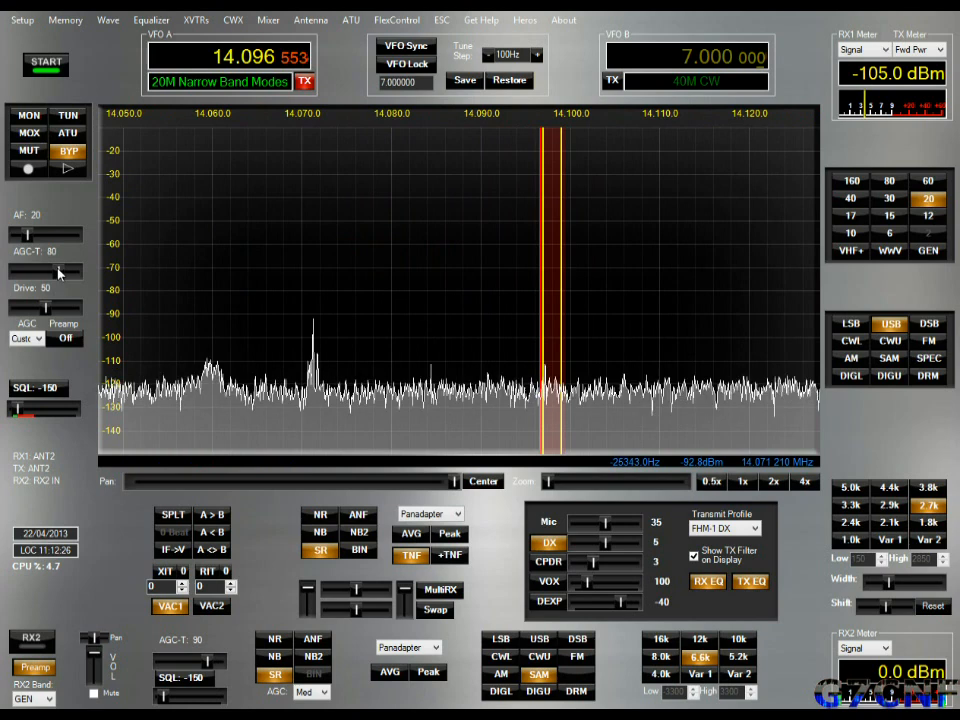
click(58, 271)
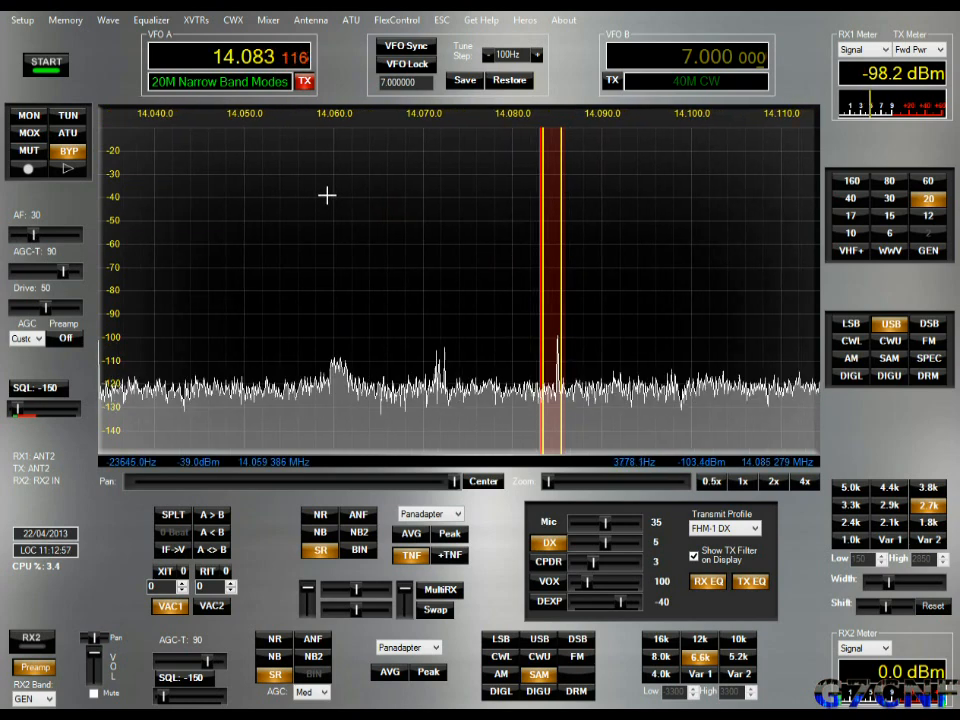
drag(327, 195, 326, 195)
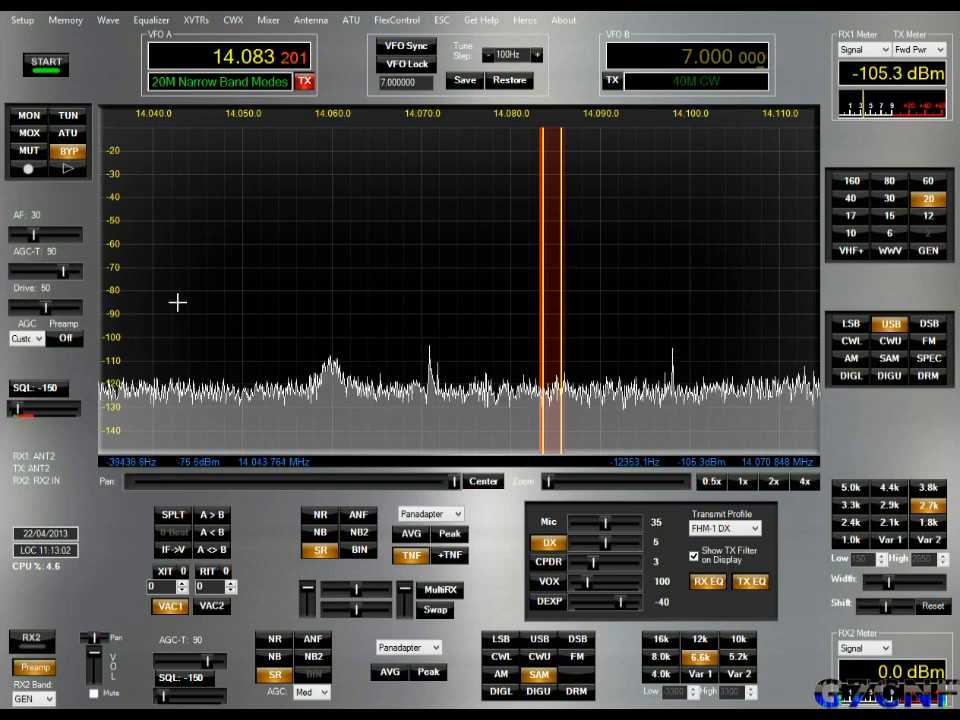
Reopen the antenna settings, set the transmit antenna to ANT 1 and release the lock between the RX1 and TX antenna selections
click(347, 20)
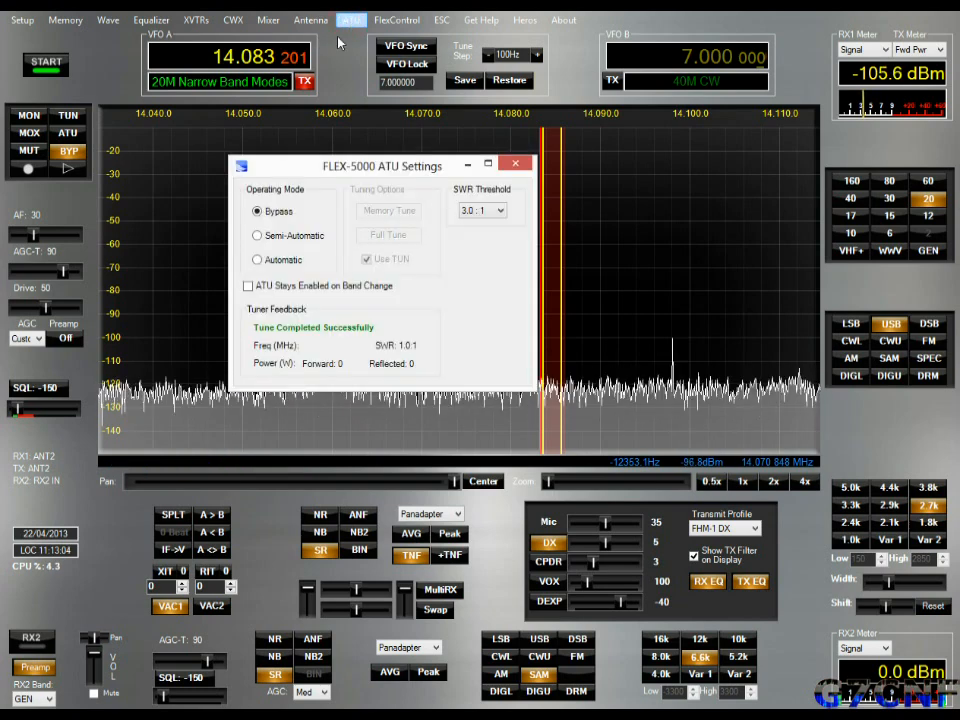
click(515, 163)
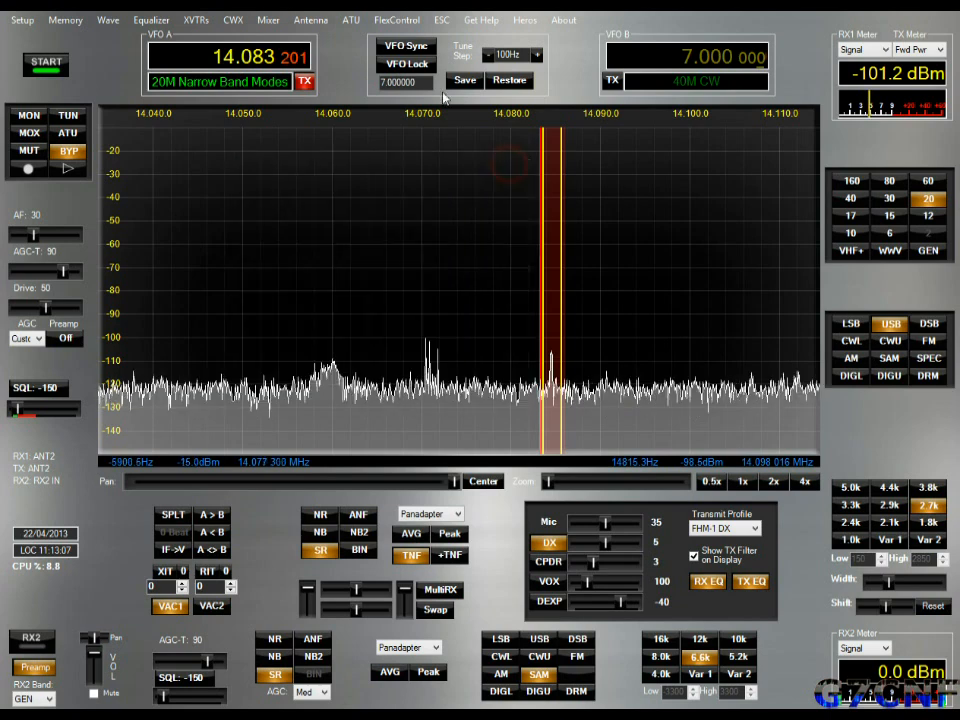
click(311, 20)
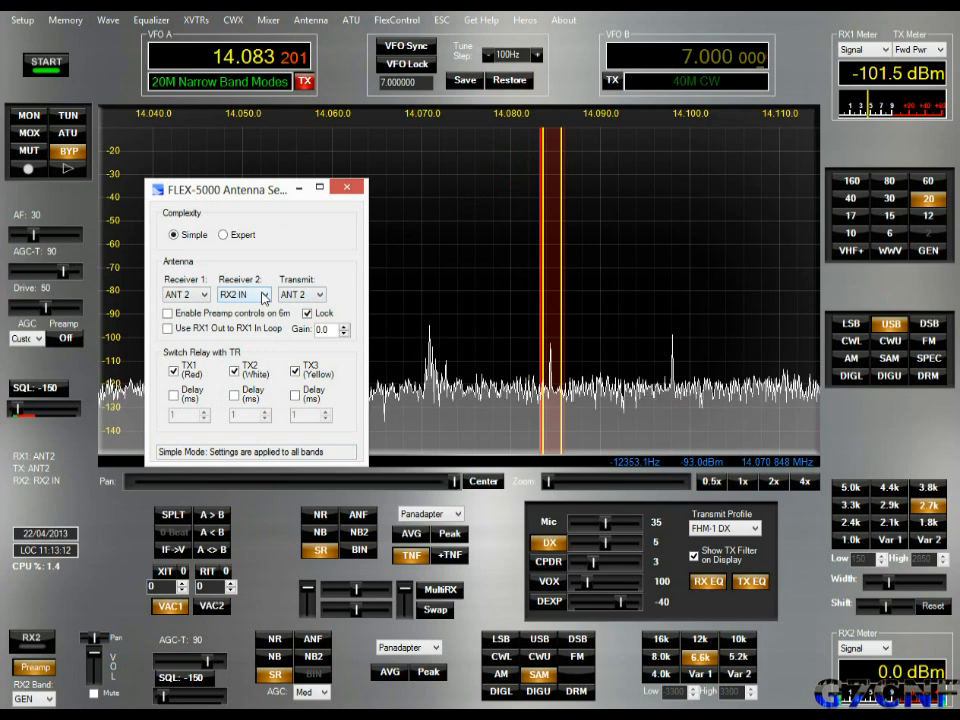
click(316, 297)
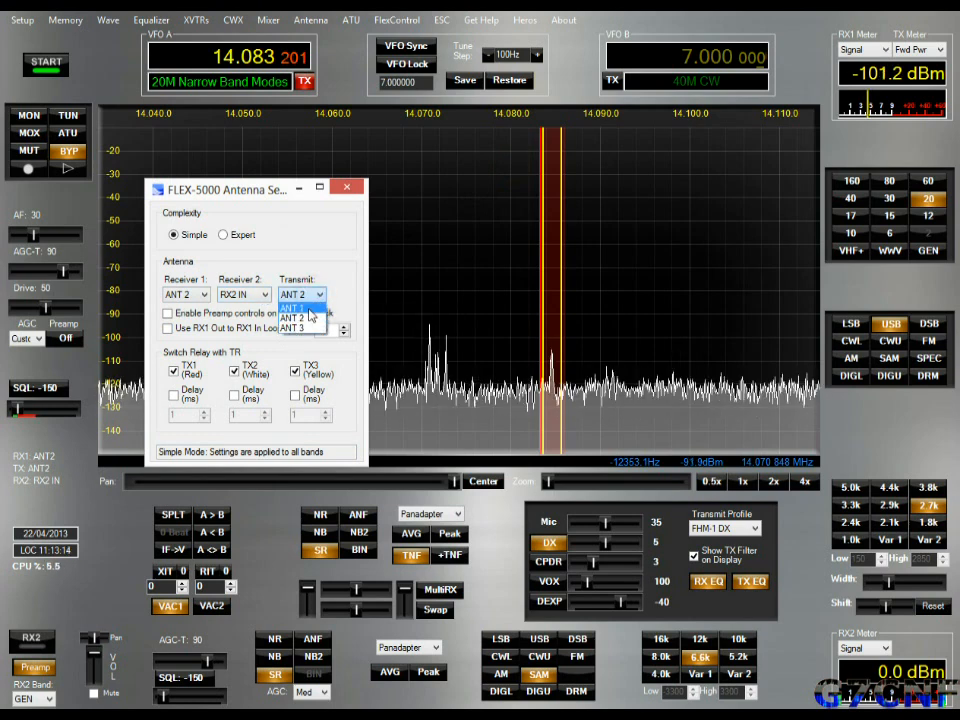
click(305, 308)
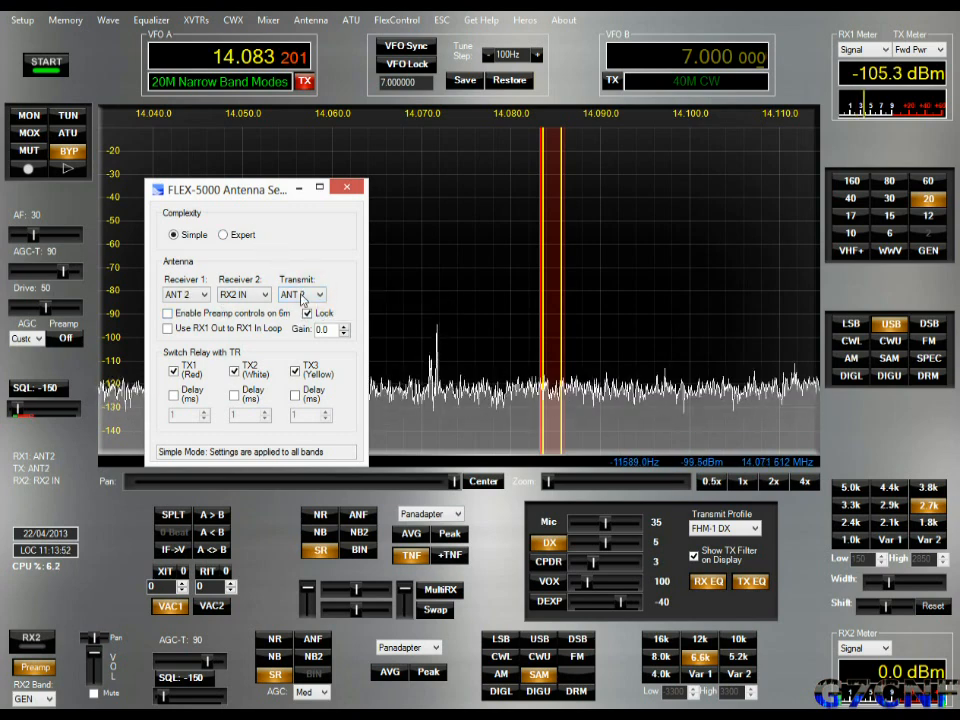
click(314, 296)
click(305, 306)
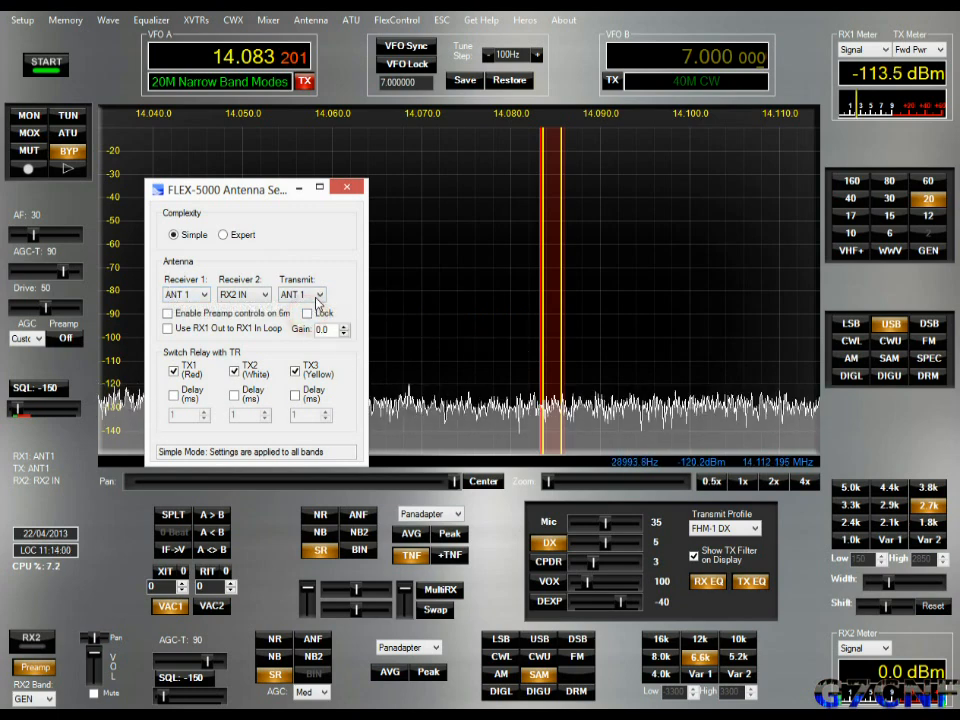
Set Receiver 1 to ANT 2, then switch the transmit antenna to ANT 3 and finally to ANT 2
click(203, 295)
click(186, 328)
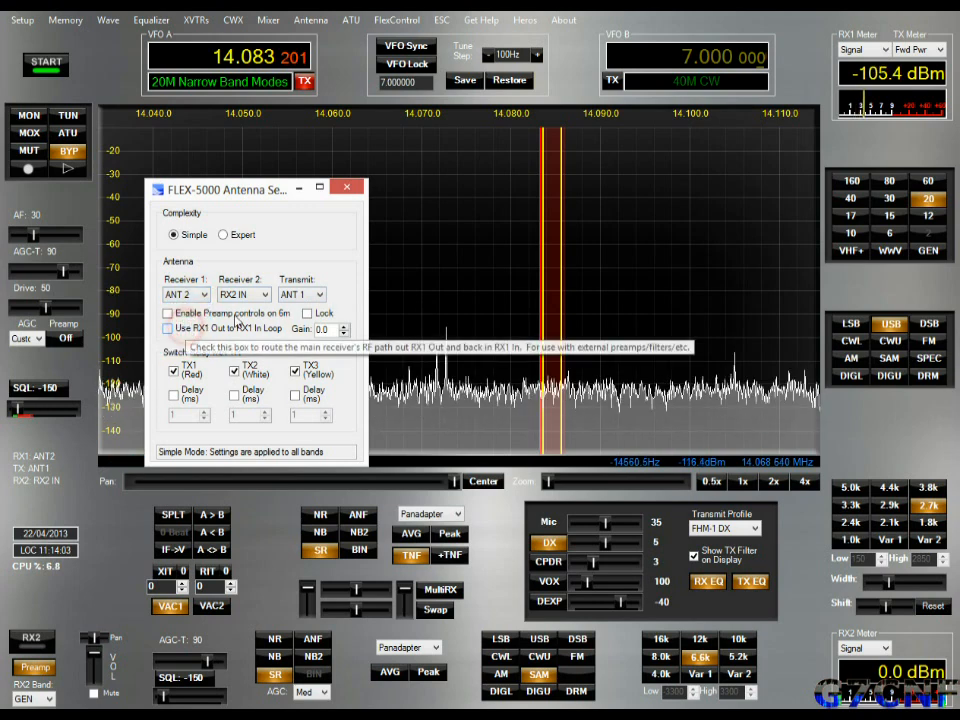
click(321, 297)
click(297, 317)
click(321, 297)
click(315, 327)
click(321, 297)
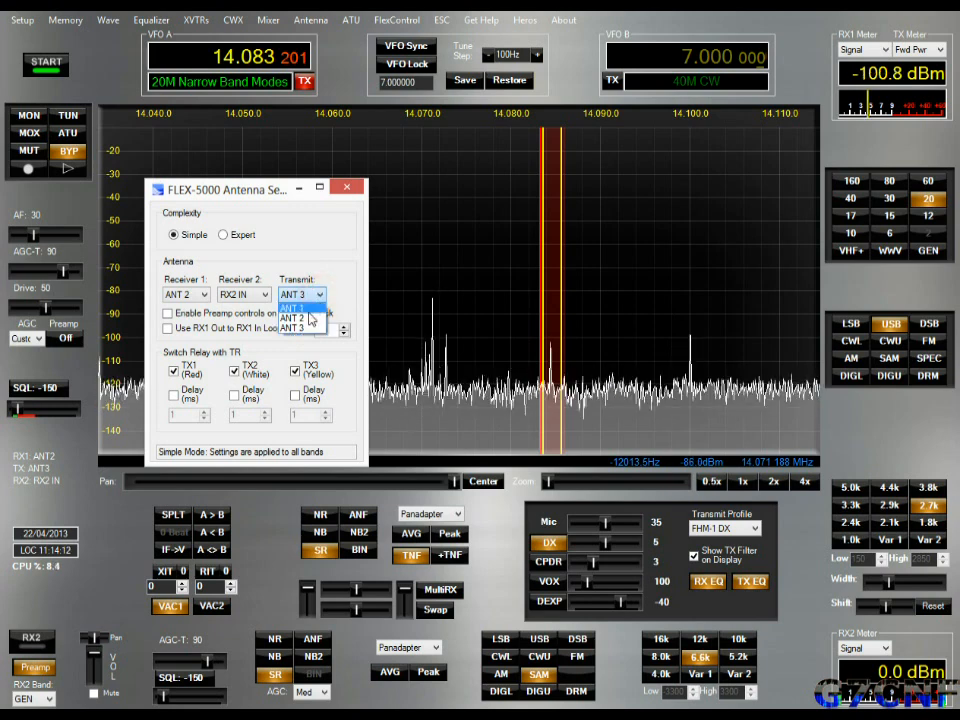
click(307, 318)
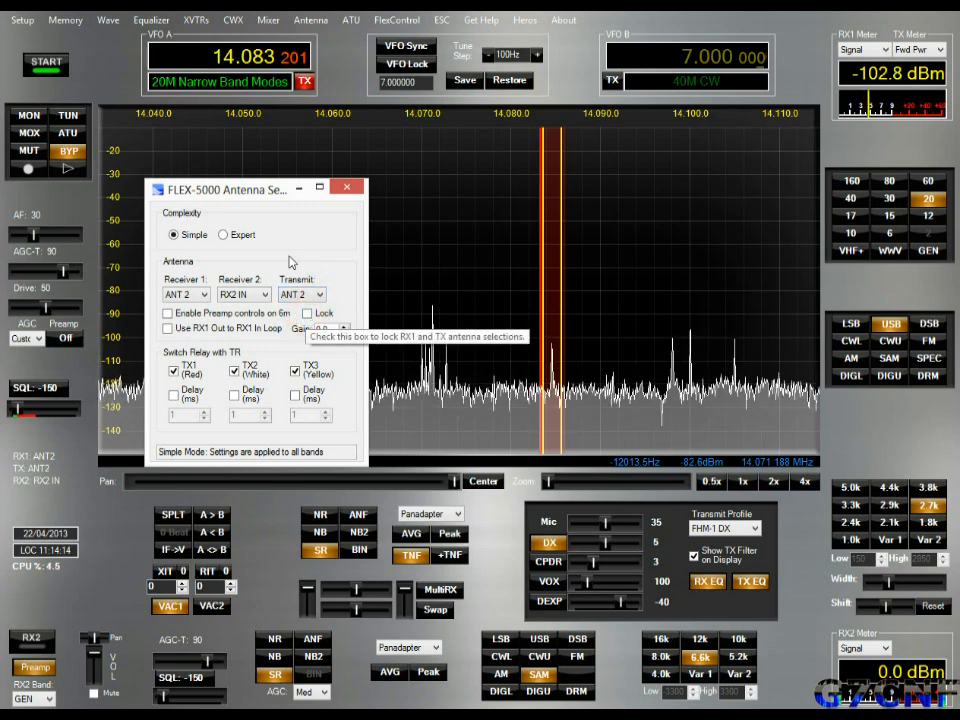
Lock the RX1 and TX antenna selections together again and switch the antenna settings' complexity to Expert
click(307, 313)
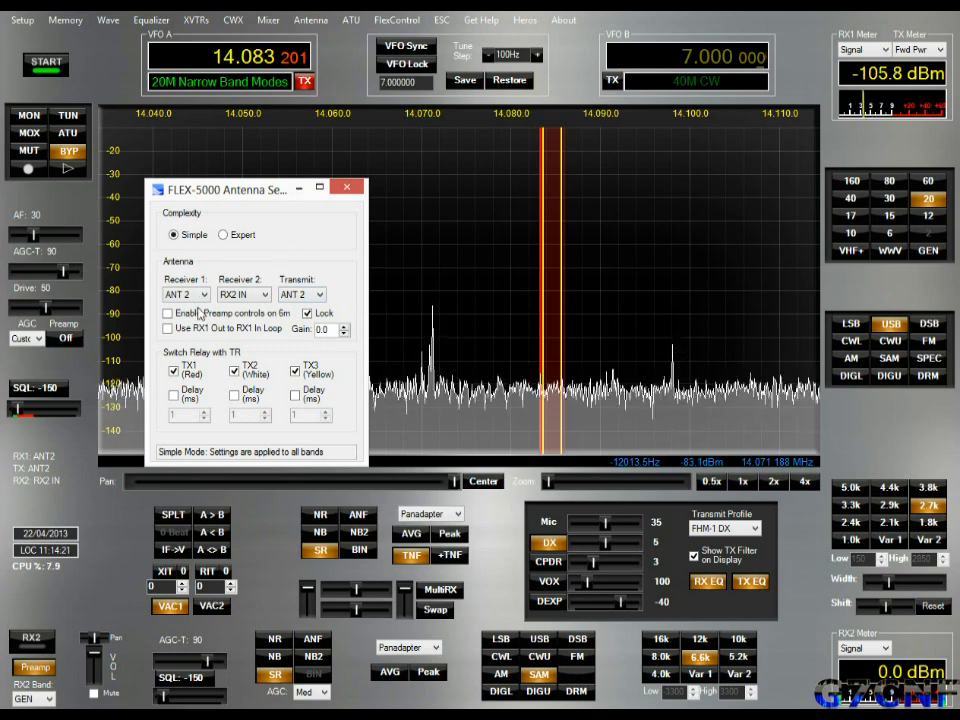
click(224, 235)
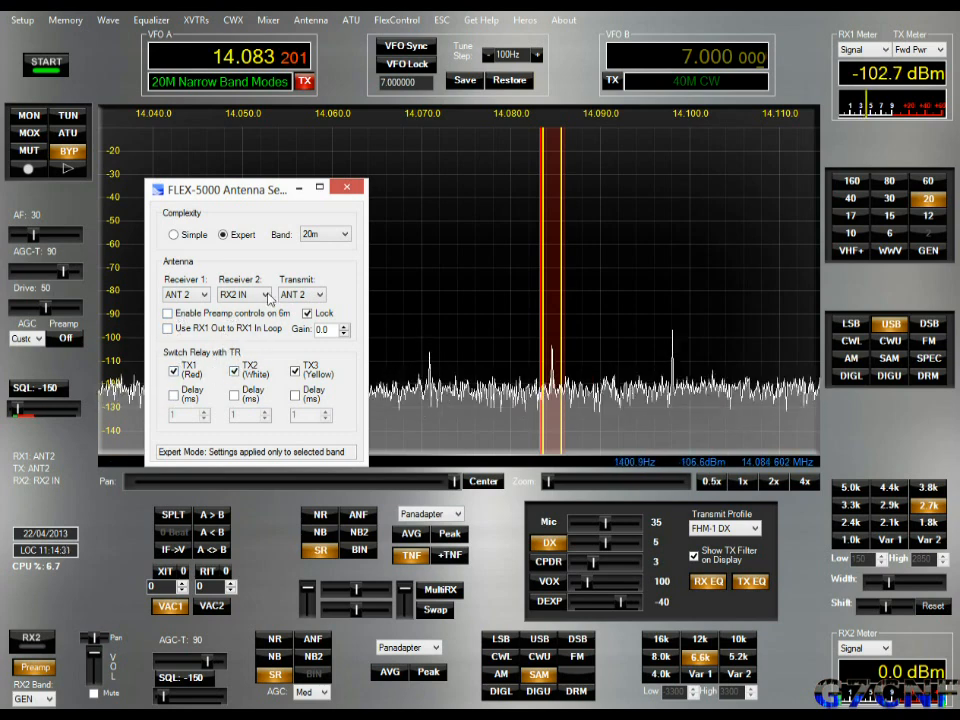
Select the 40m band for the Expert antenna settings
click(344, 235)
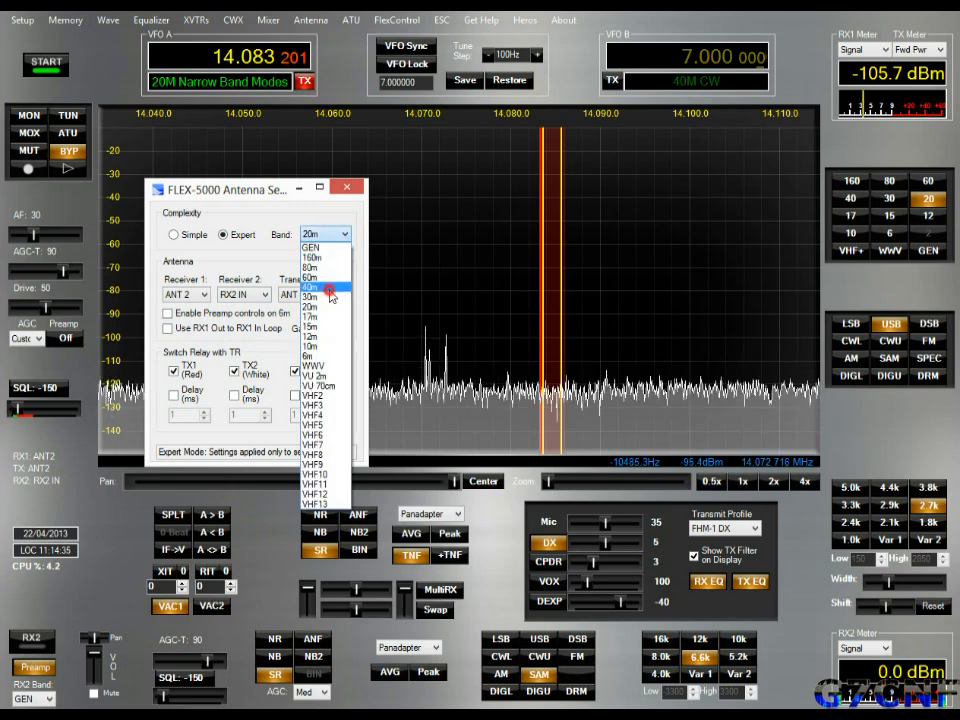
click(341, 260)
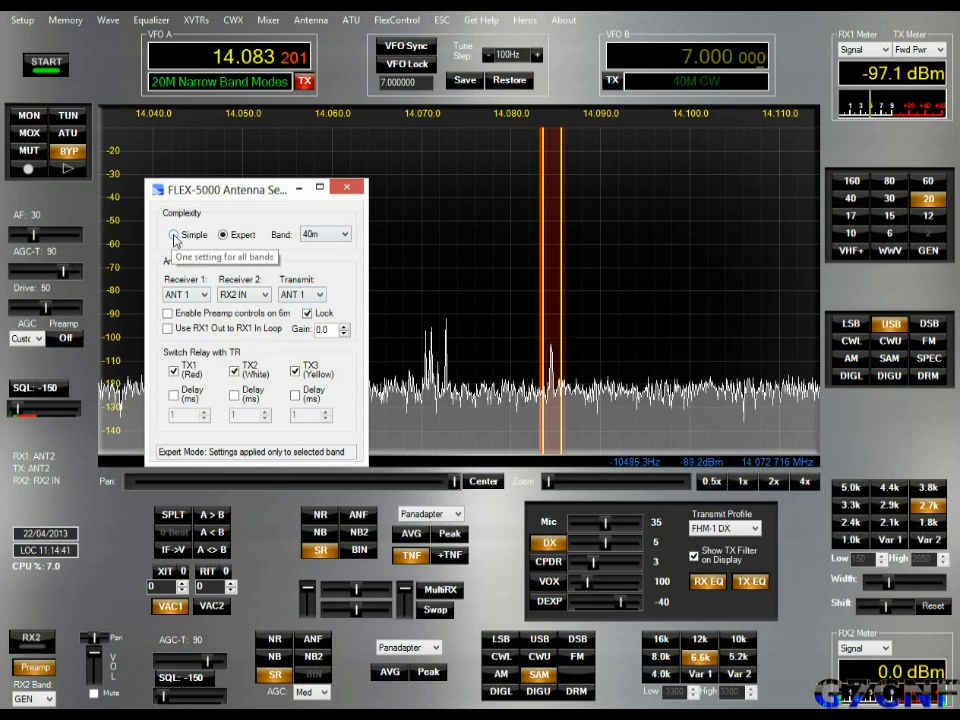
Disable relay switching with TR for TX1, TX2 and TX3, then enable all three again
click(176, 371)
click(235, 371)
click(295, 371)
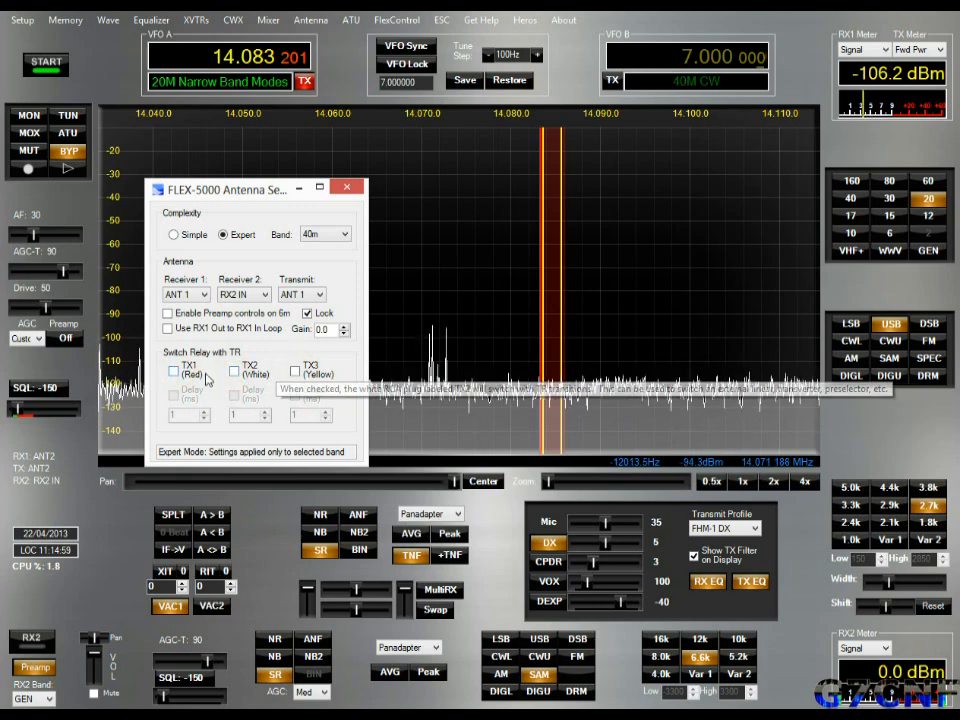
click(295, 371)
click(234, 371)
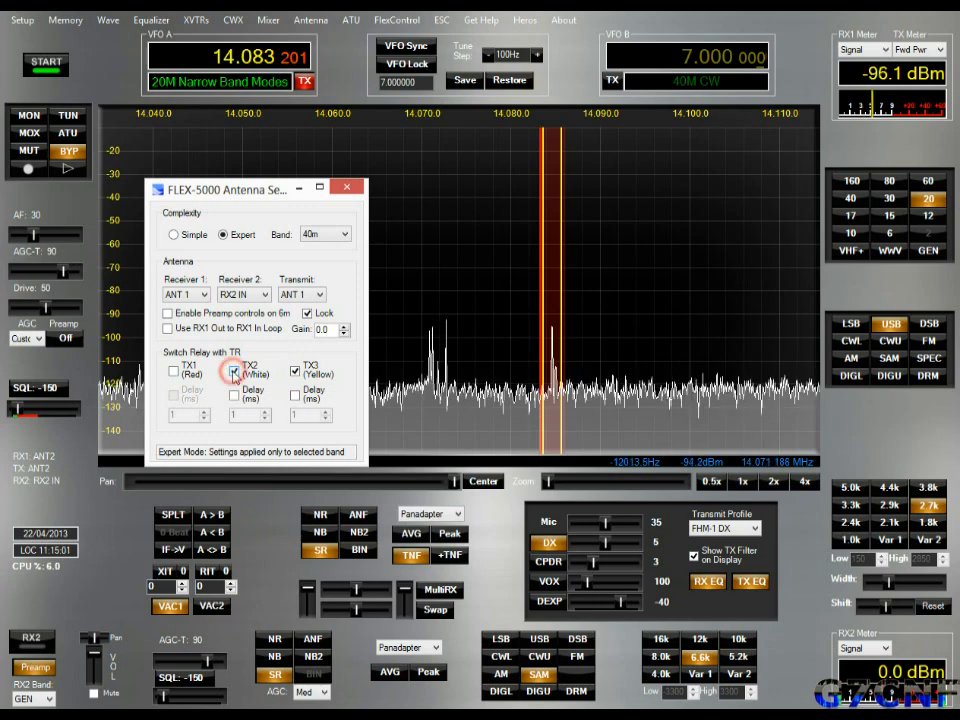
click(172, 371)
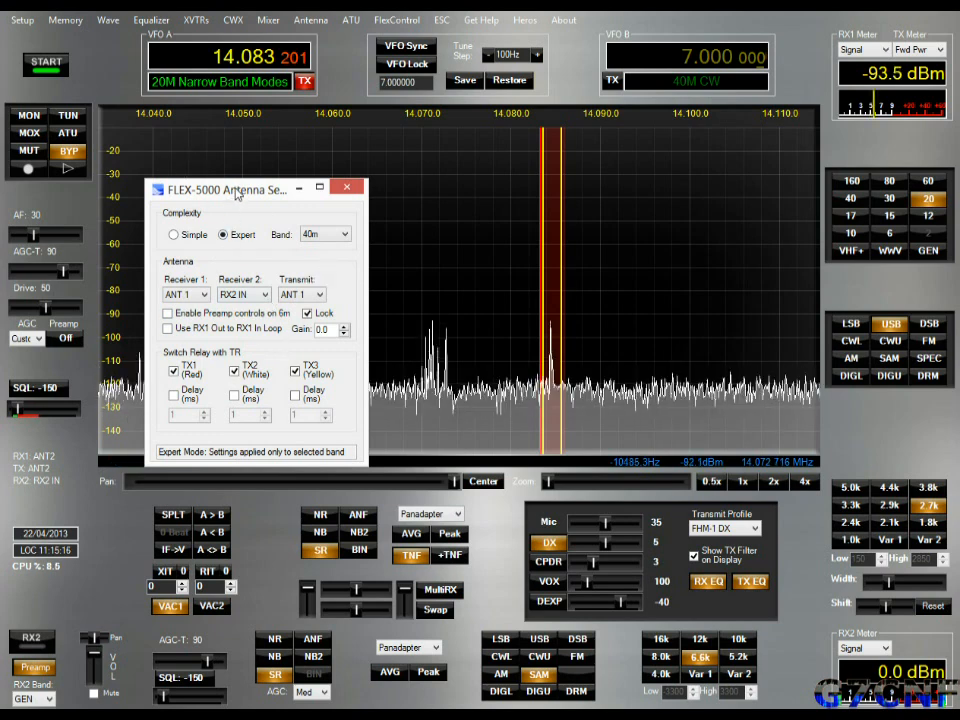
Disable relay switching for TX2 and TX3, and enable the TX1 delay with a value of 1000 ms
click(234, 371)
click(295, 371)
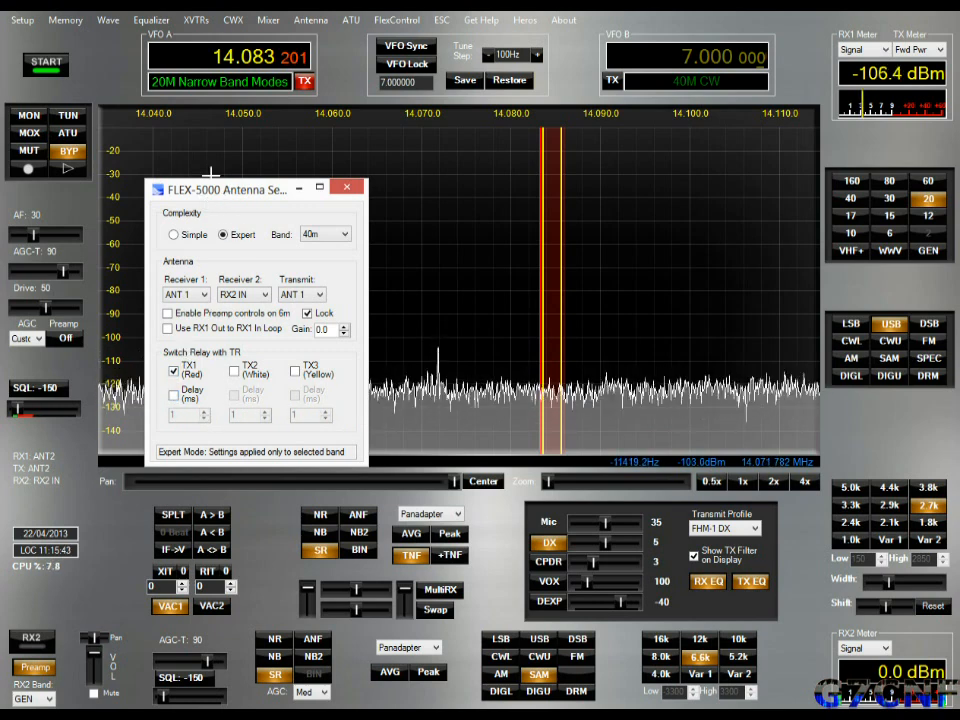
click(180, 395)
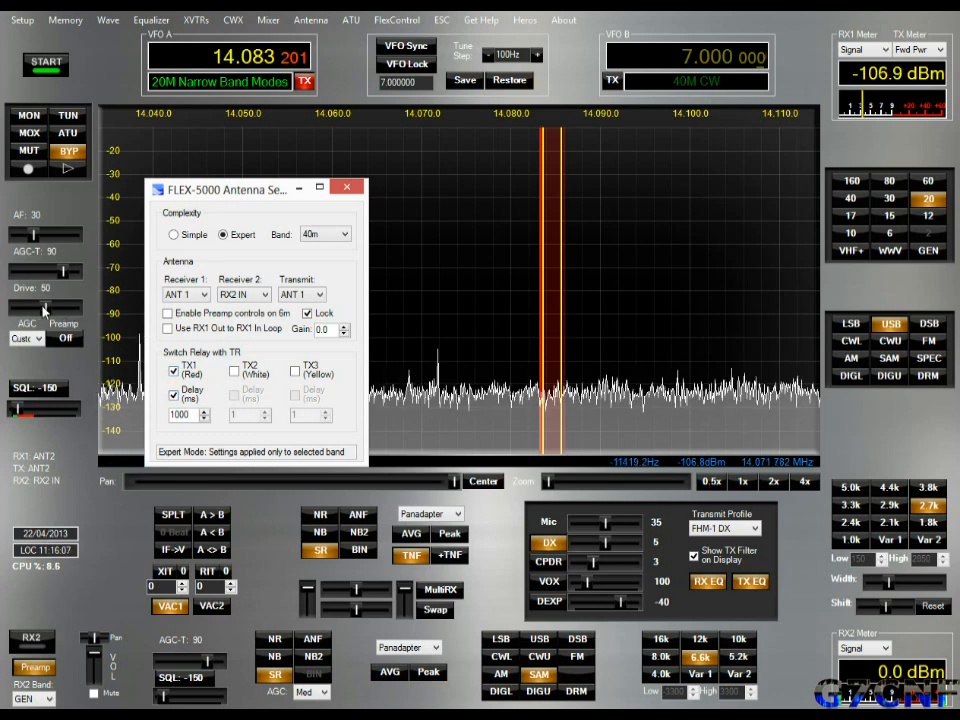
Reduce the drive to 0, close the antenna settings and briefly key the transmitter with MOX
drag(45, 308, 15, 308)
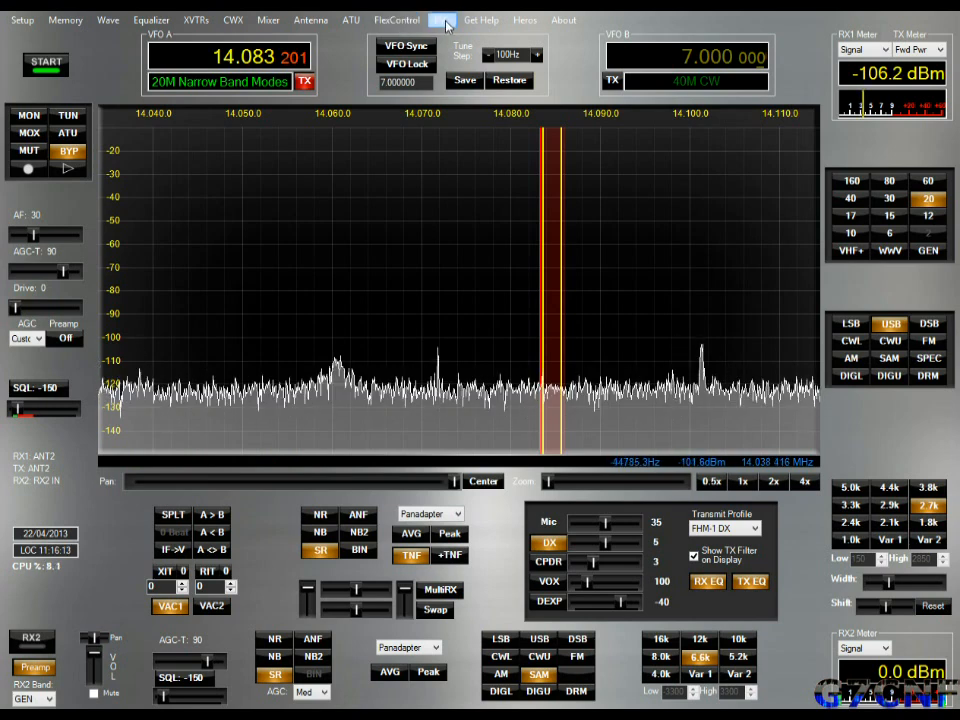
click(30, 133)
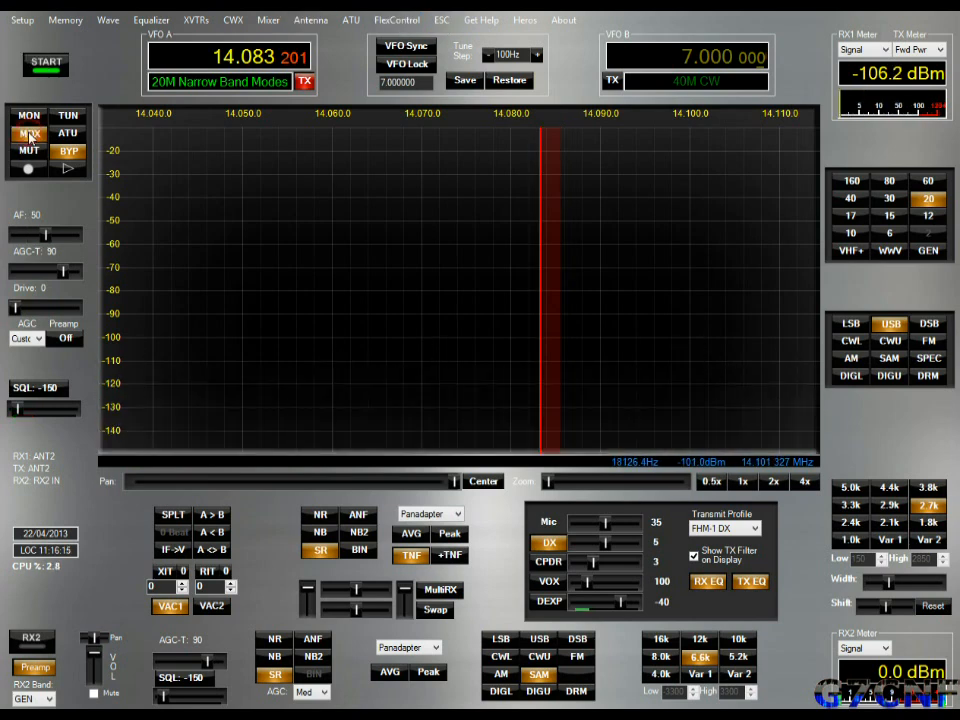
click(30, 134)
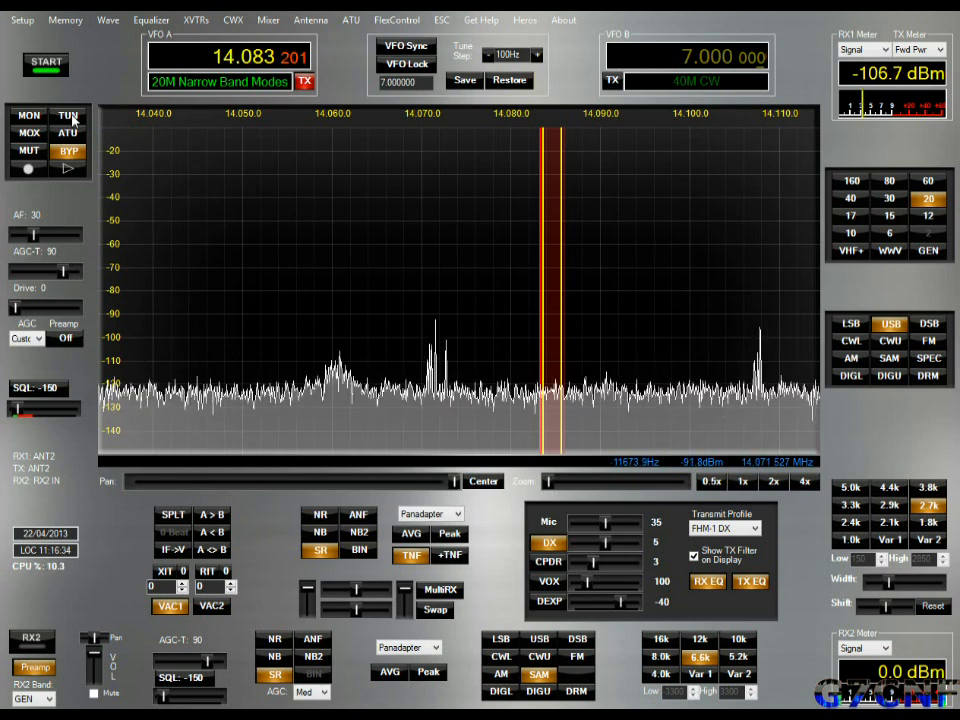
Transmit three short tuning carriers with TUN to observe the forward power on the TX meter
click(72, 118)
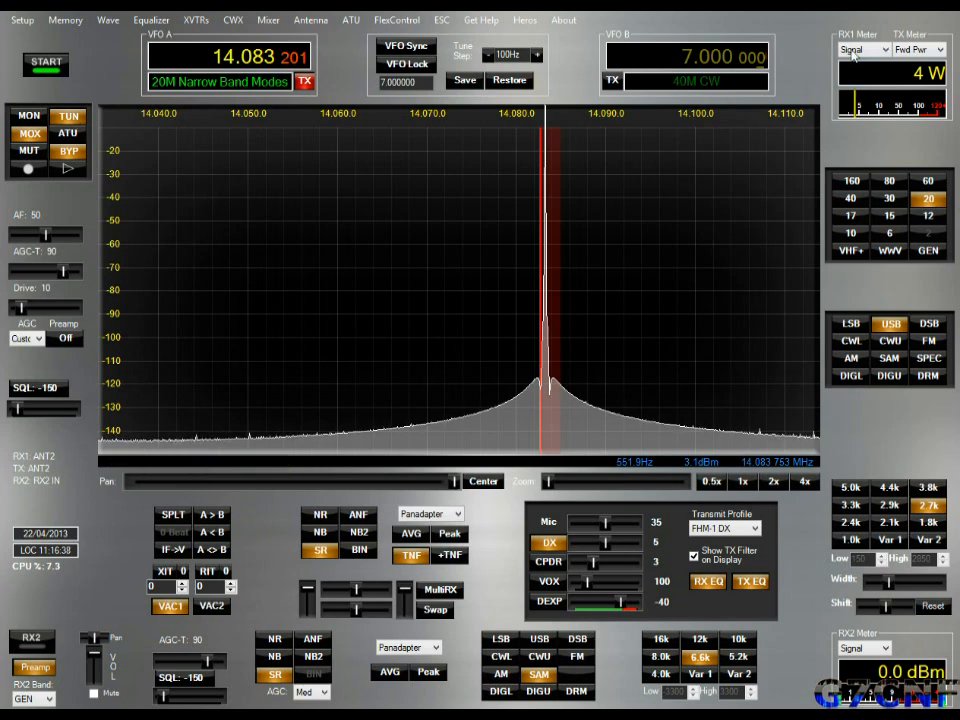
click(66, 118)
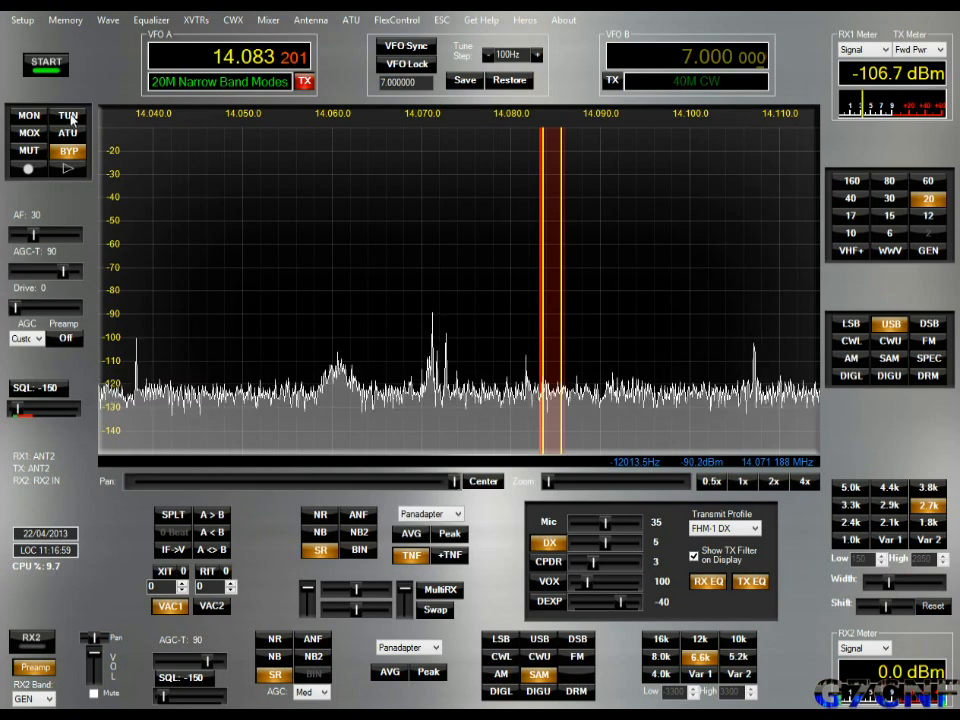
click(71, 119)
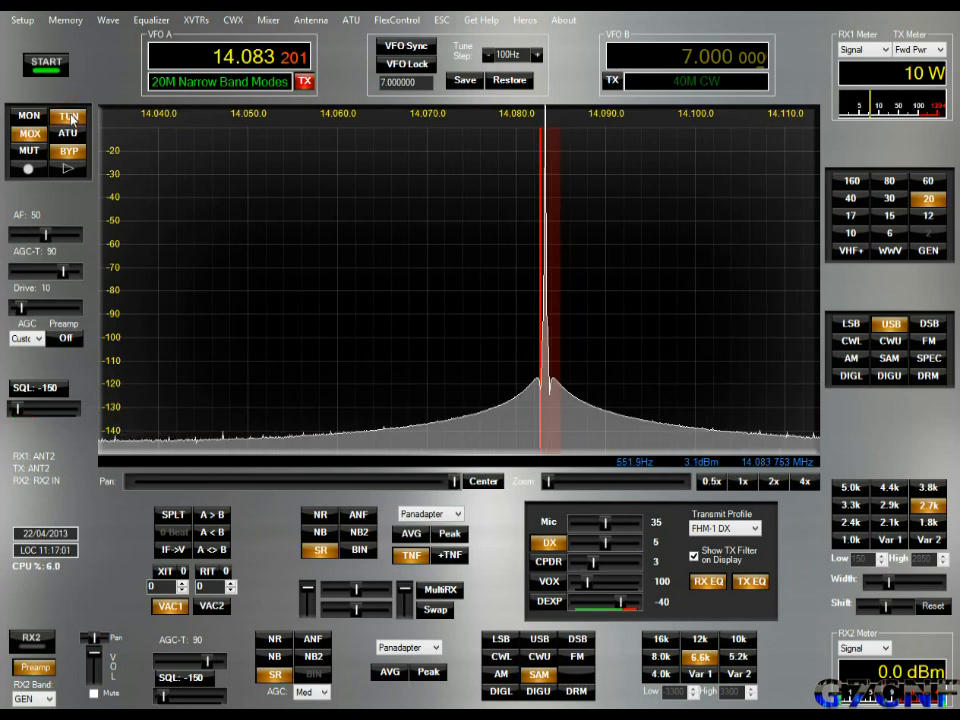
click(71, 119)
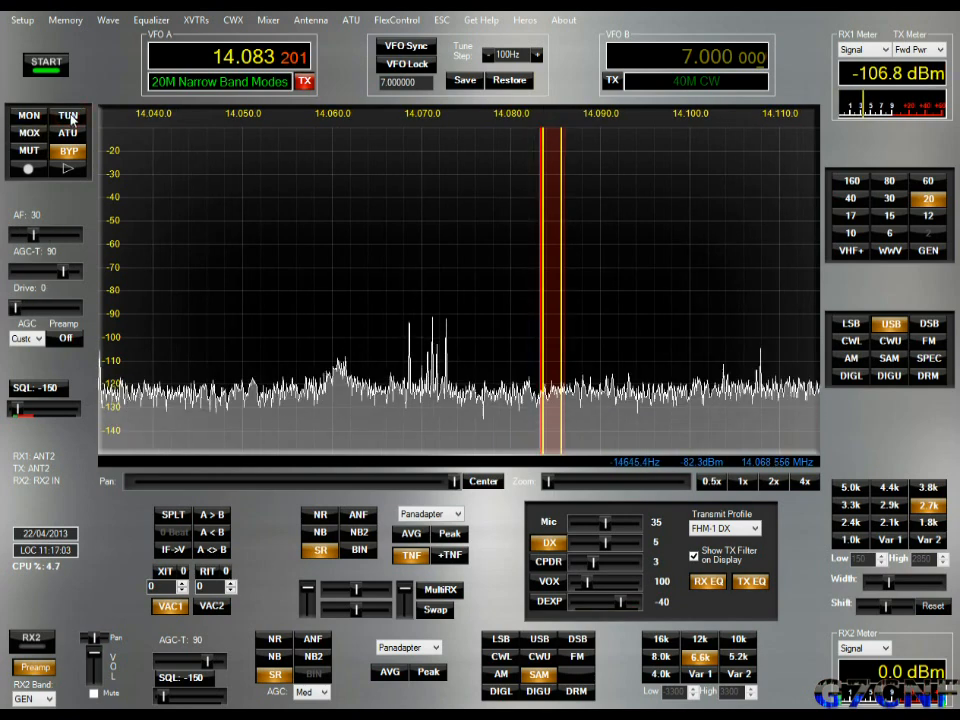
click(71, 119)
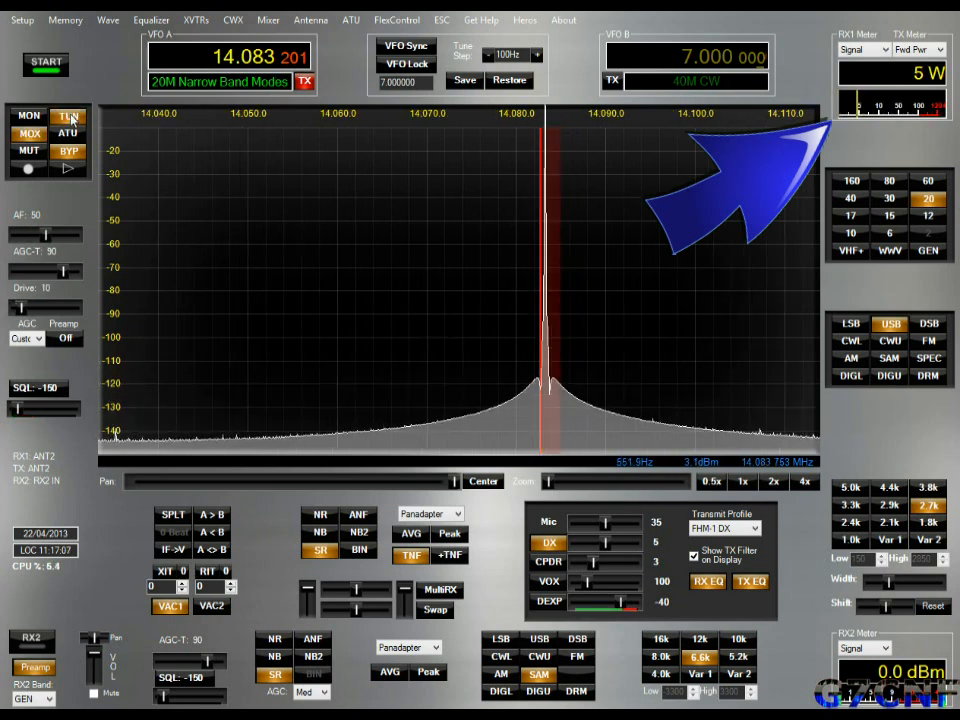
click(71, 119)
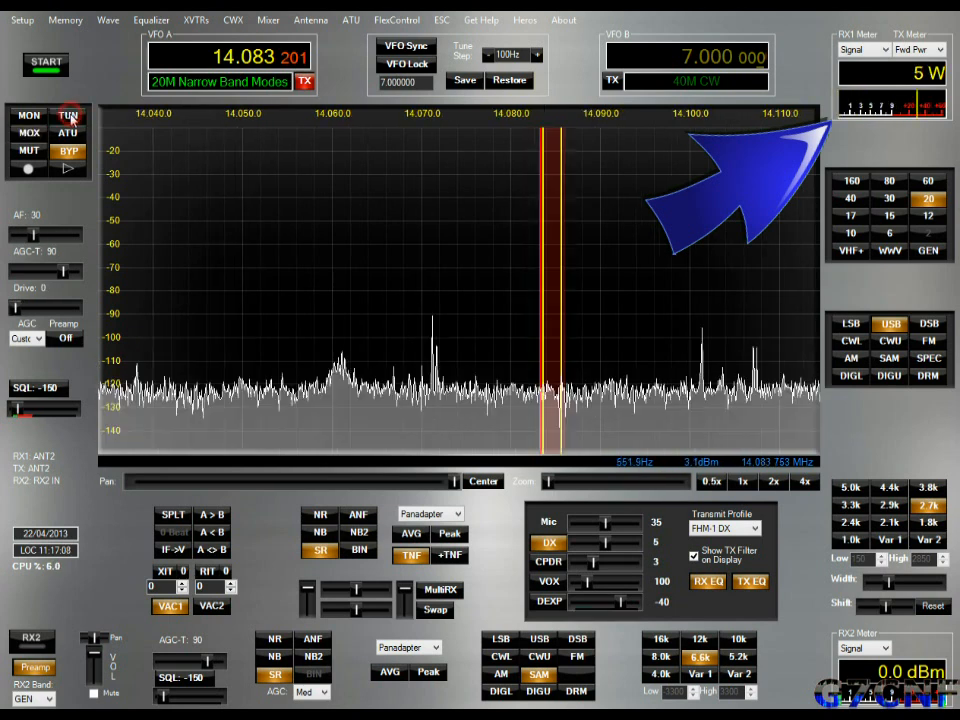
Reopen the antenna settings, disable the TX1 delay, return the complexity to Simple and close the settings
click(311, 20)
click(174, 396)
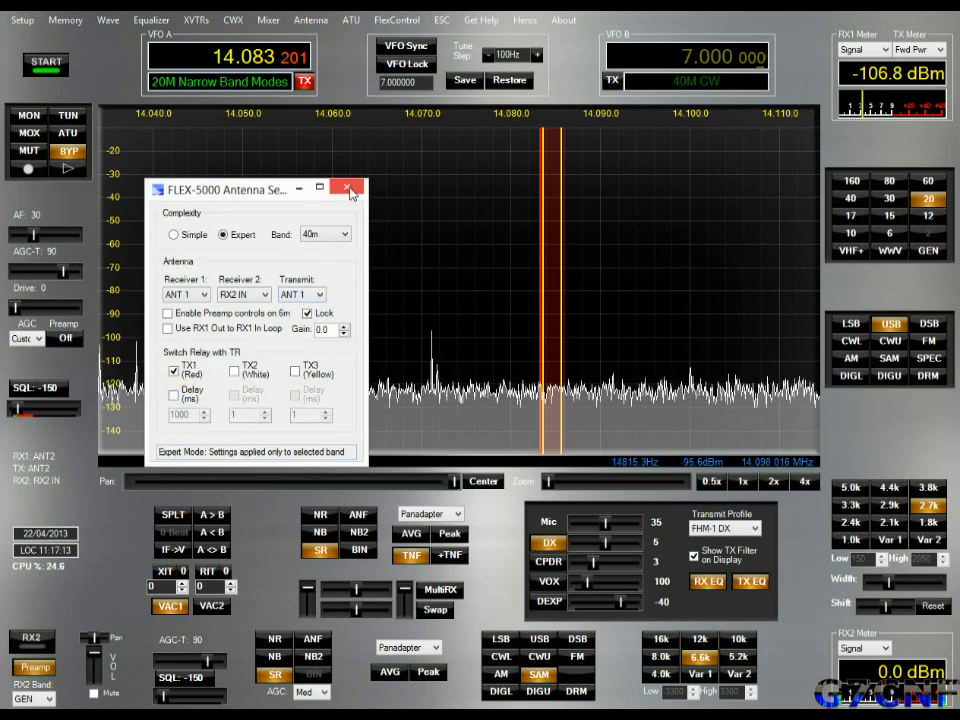
click(174, 235)
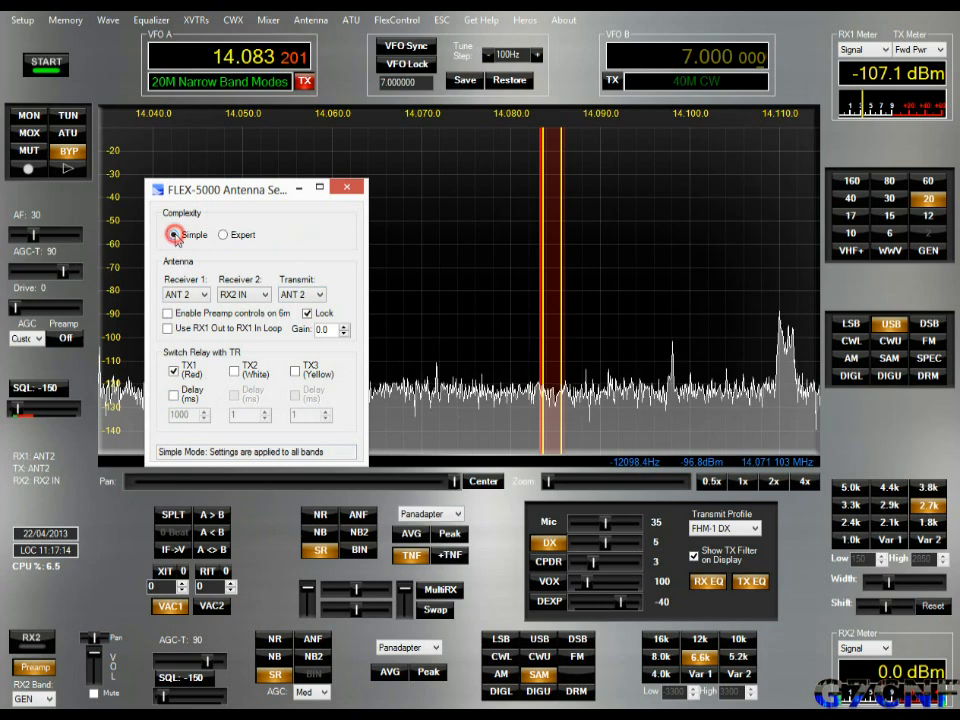
click(348, 189)
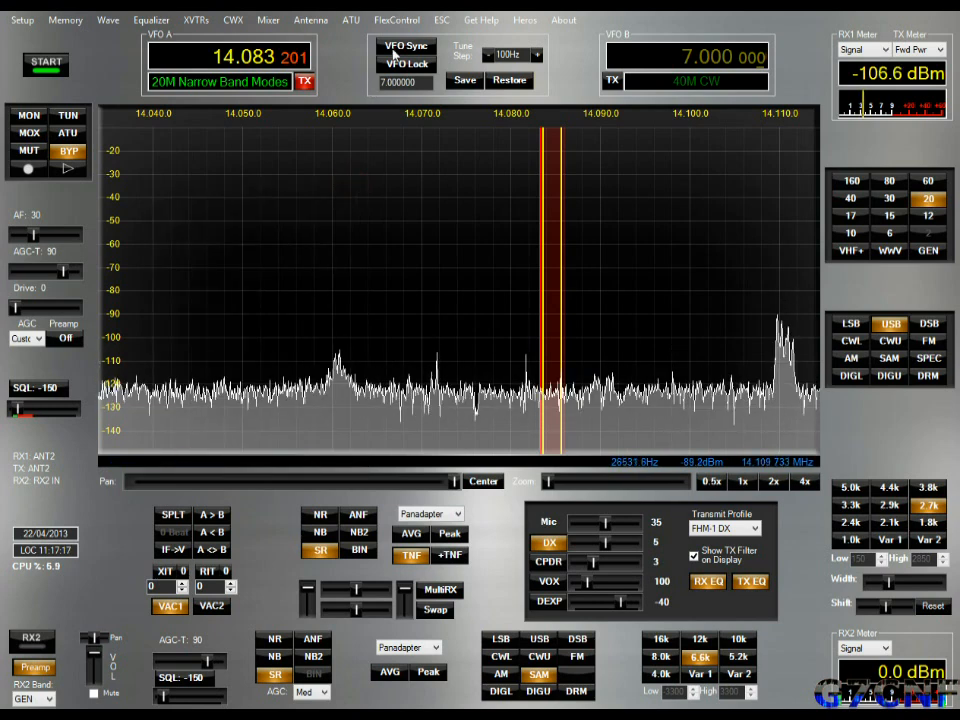
Open the ATU settings, keep the ATU enabled on band change and set the SWR threshold to 1.1 : 1
click(355, 22)
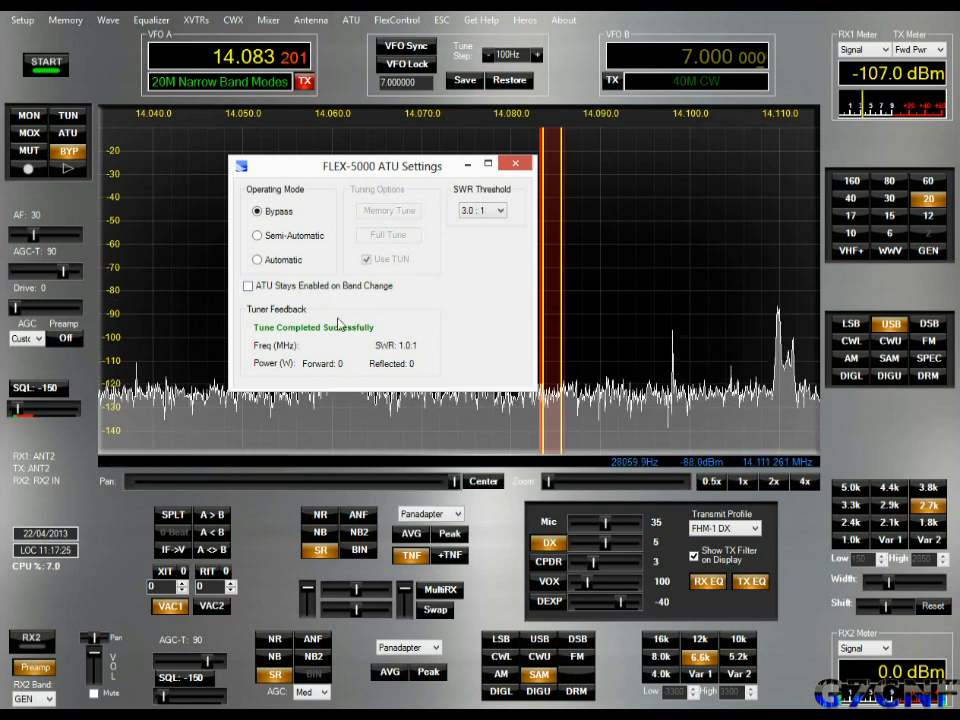
click(248, 287)
click(498, 213)
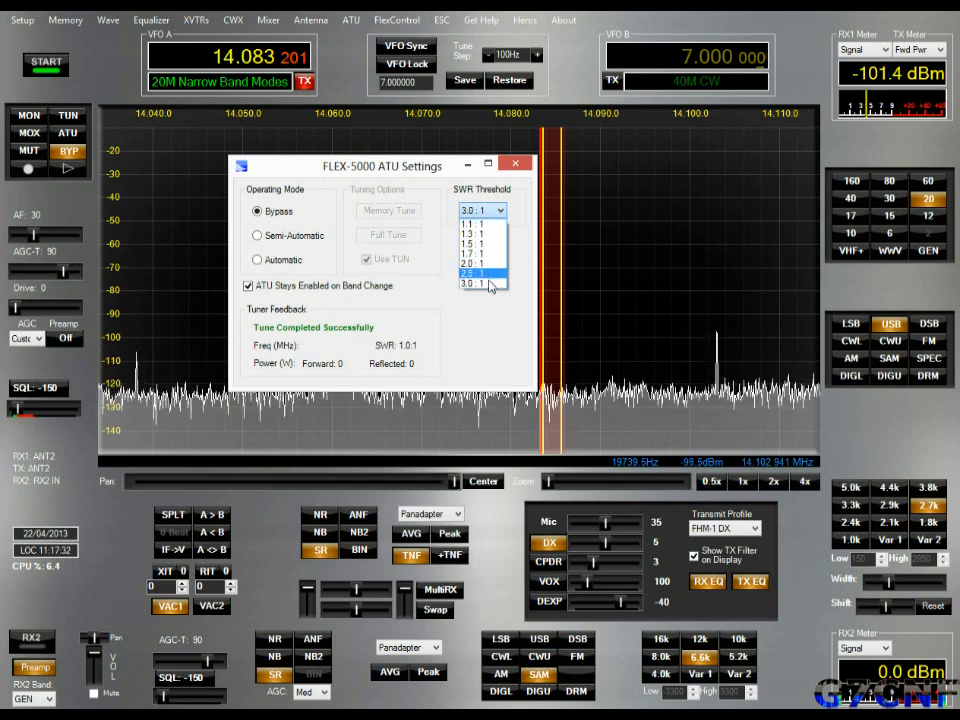
click(487, 224)
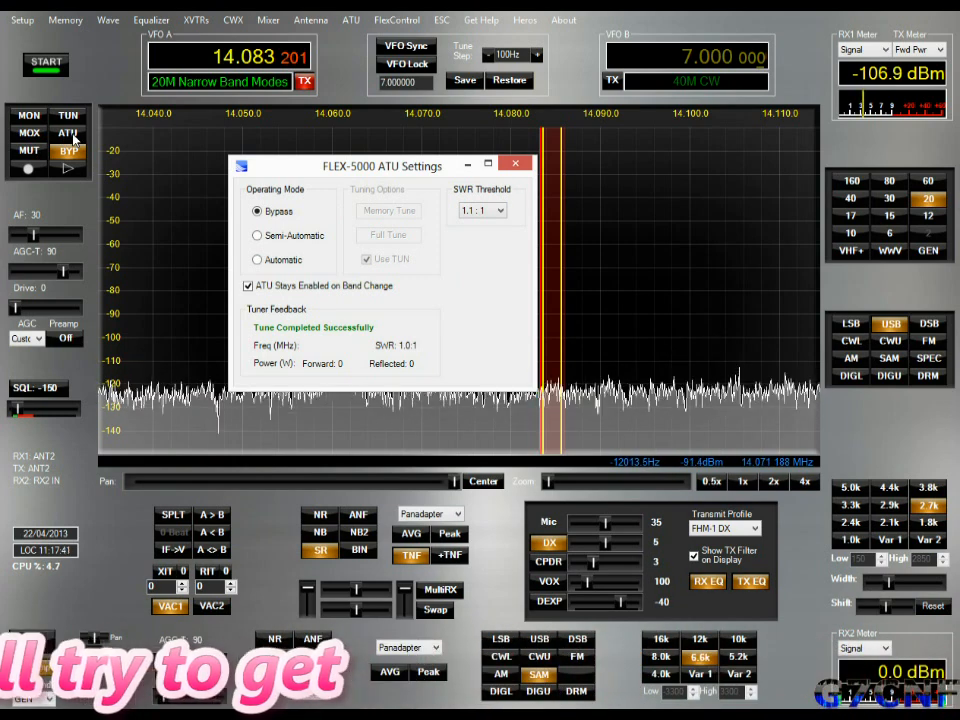
Run an ATU tune on 20 m, then reopen the ATU settings to examine the tuner feedback
click(70, 134)
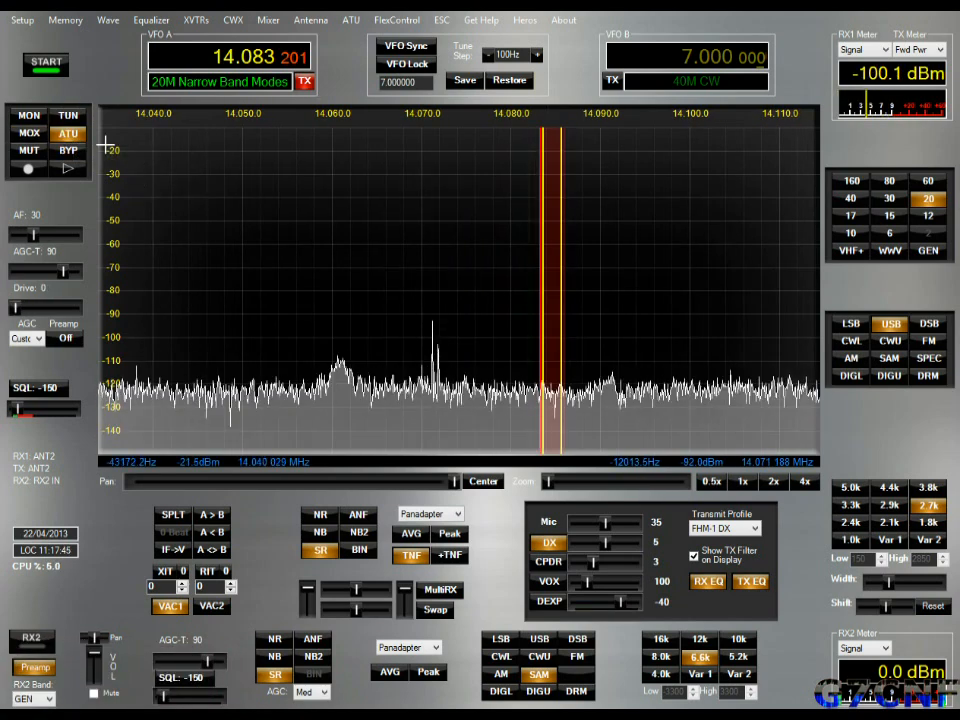
click(351, 20)
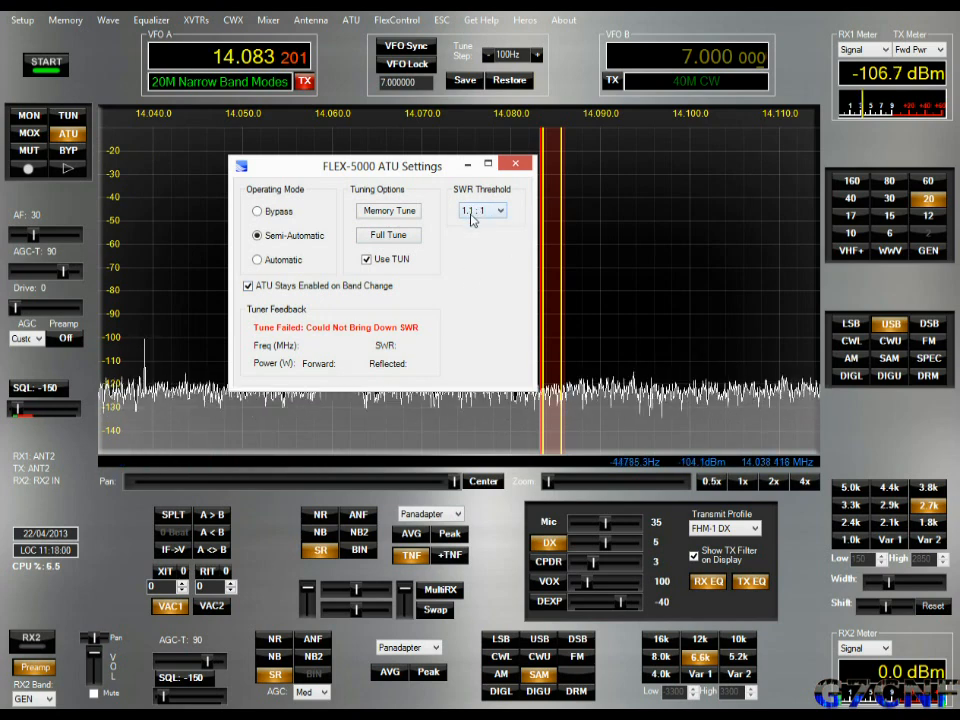
drag(380, 170, 324, 113)
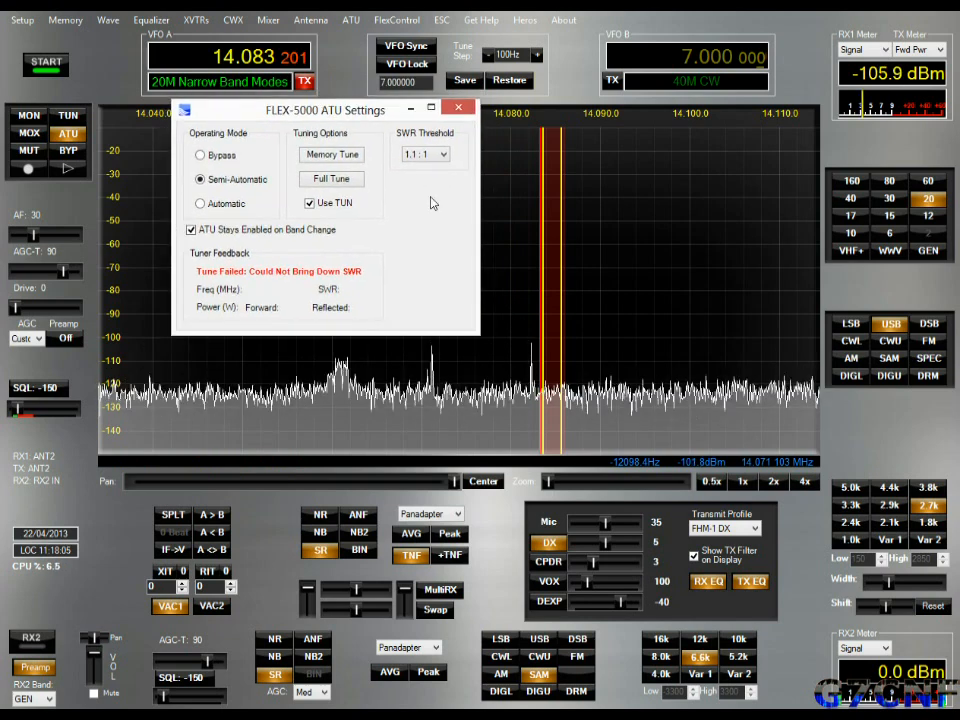
Set the SWR threshold to 1.5 : 1 and run a Full Tune
click(442, 157)
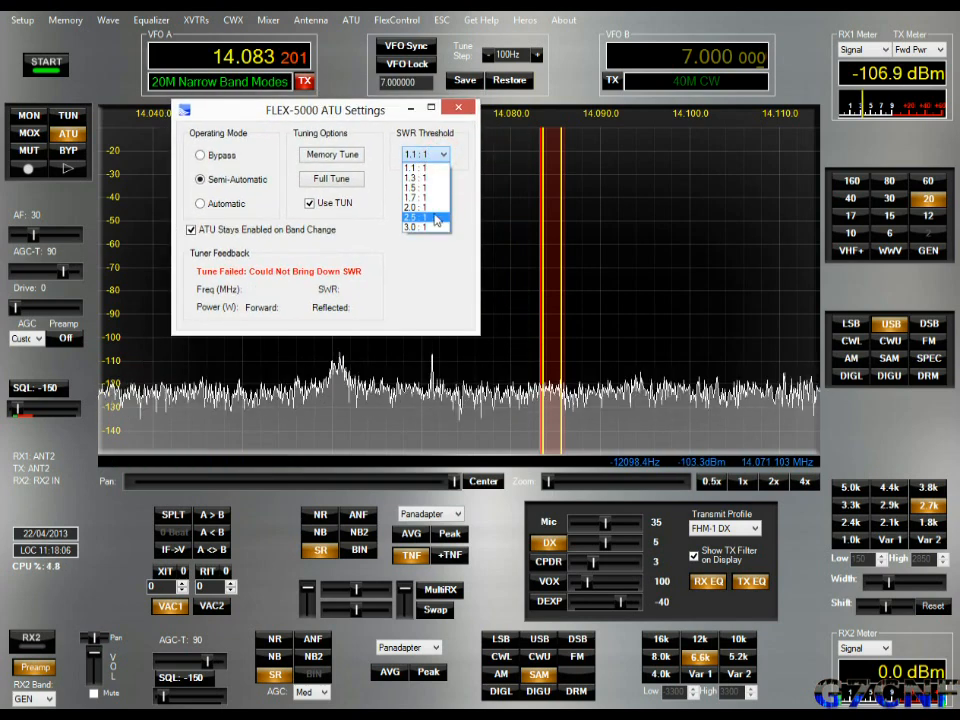
click(427, 188)
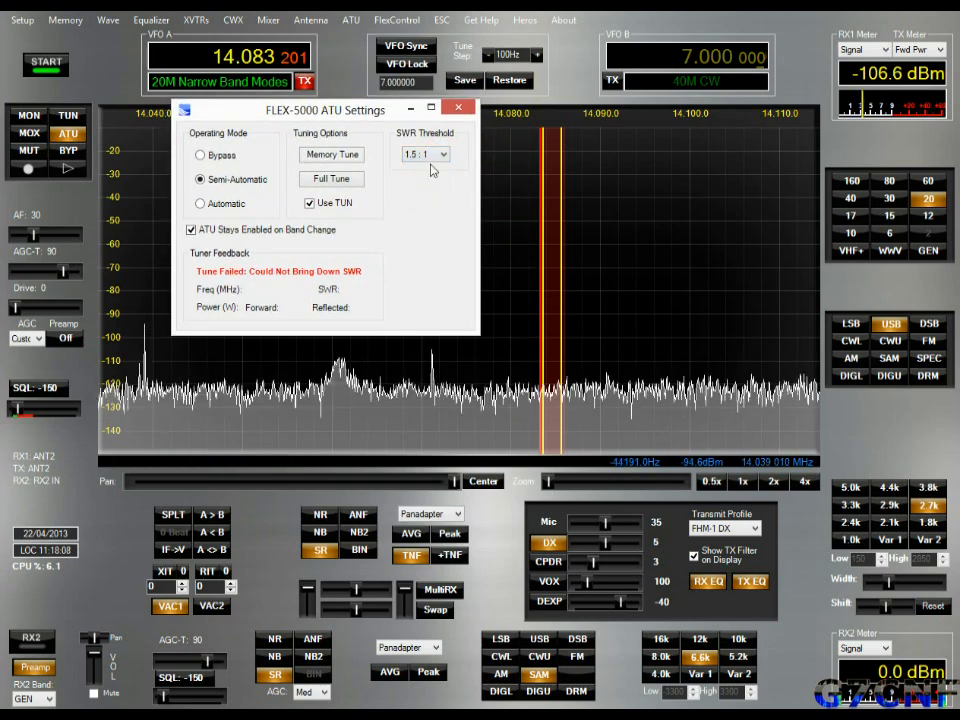
click(333, 182)
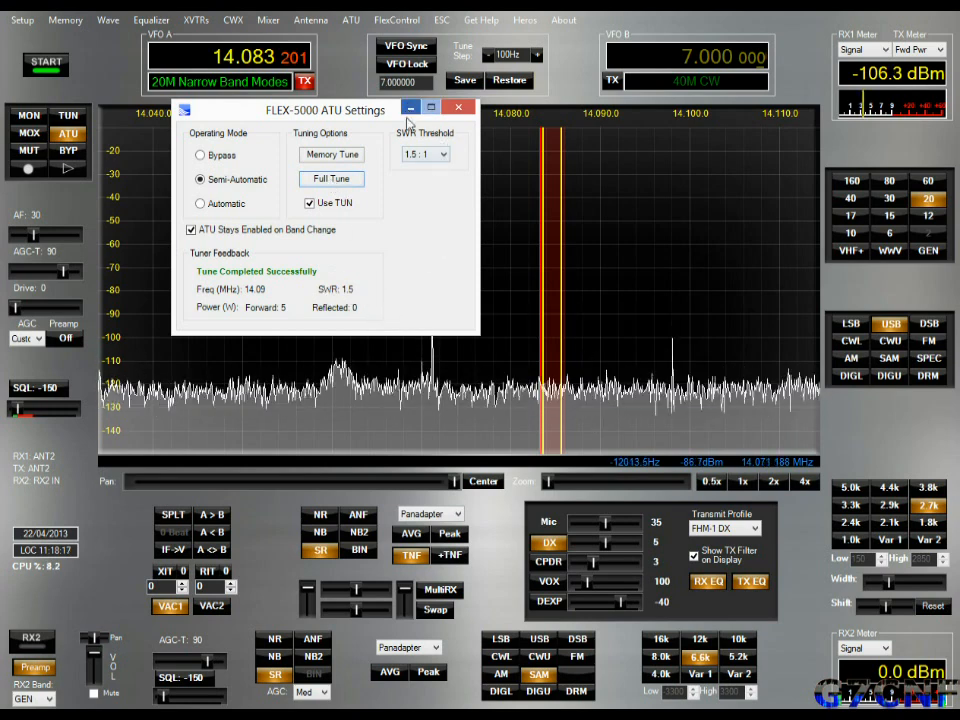
Switch the ATU operating mode to Bypass, back to Semi-Automatic and on to Automatic
click(200, 155)
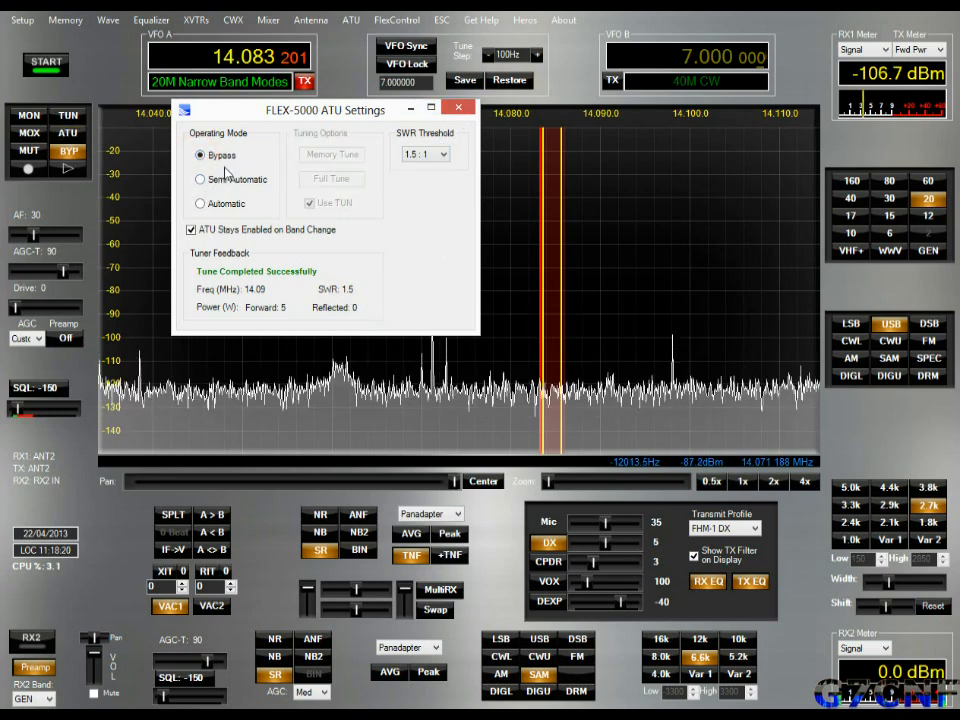
click(205, 181)
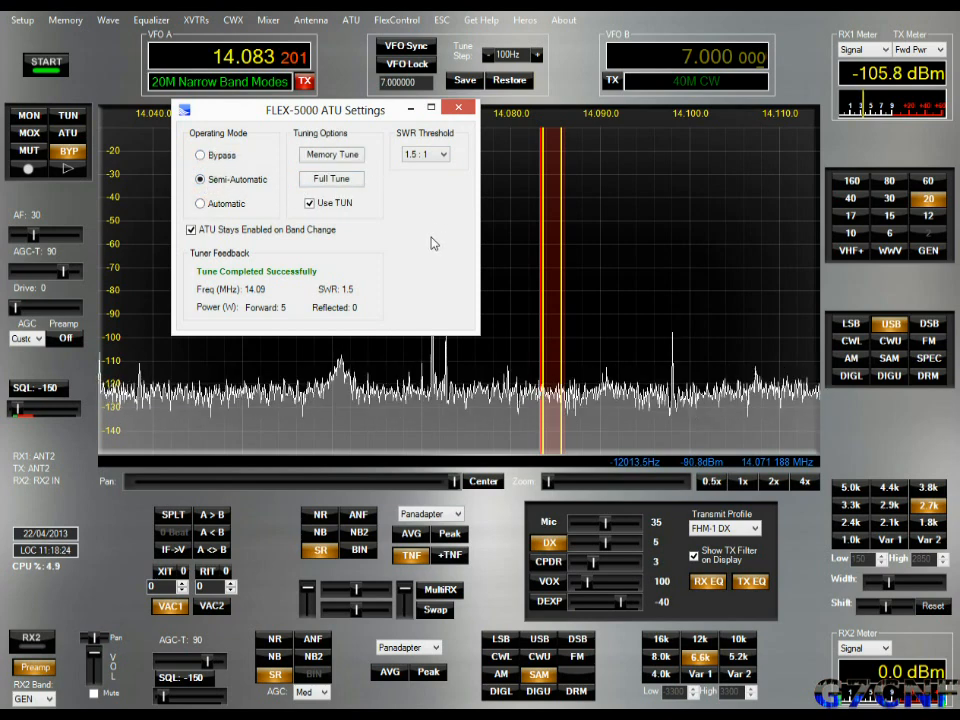
click(198, 204)
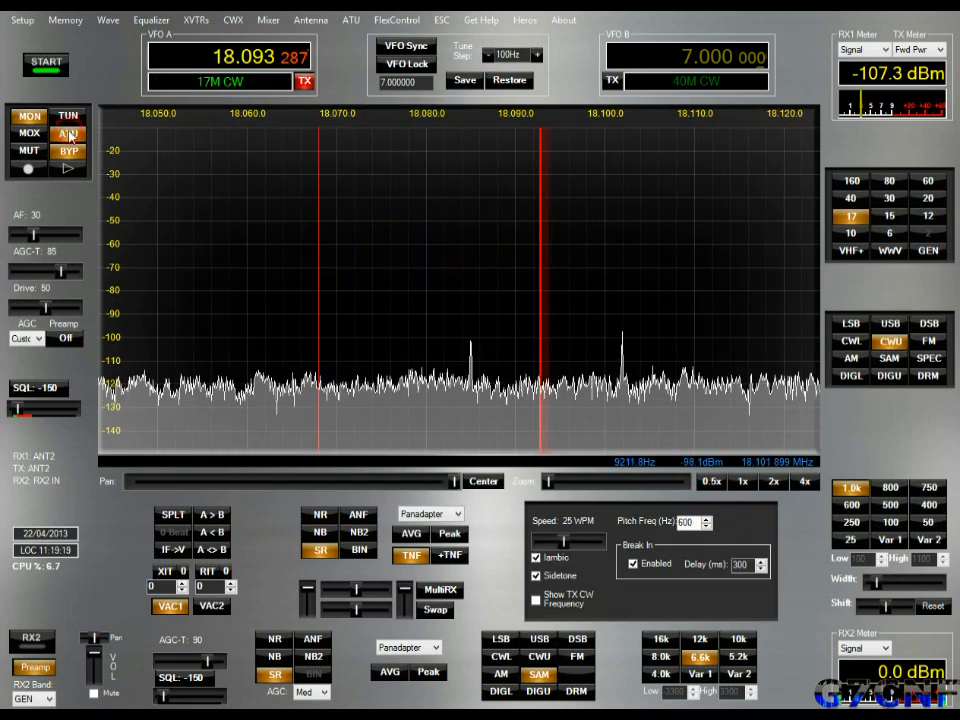
Run an ATU tune on the 17 m and 15 m bands, then reopen the ATU settings to examine the tuner feedback
click(69, 134)
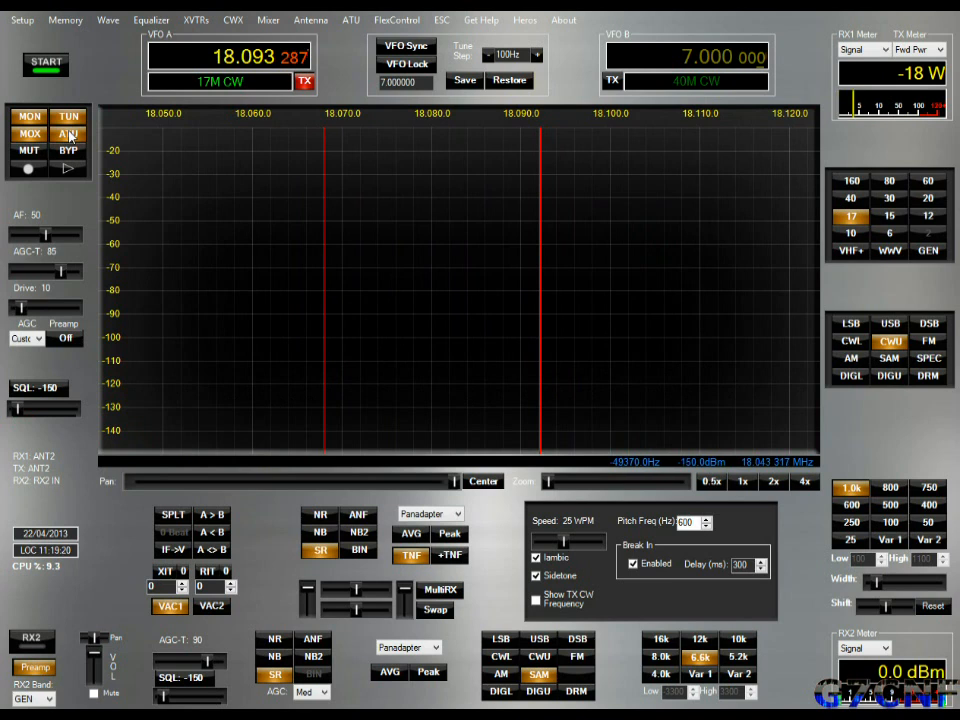
click(891, 216)
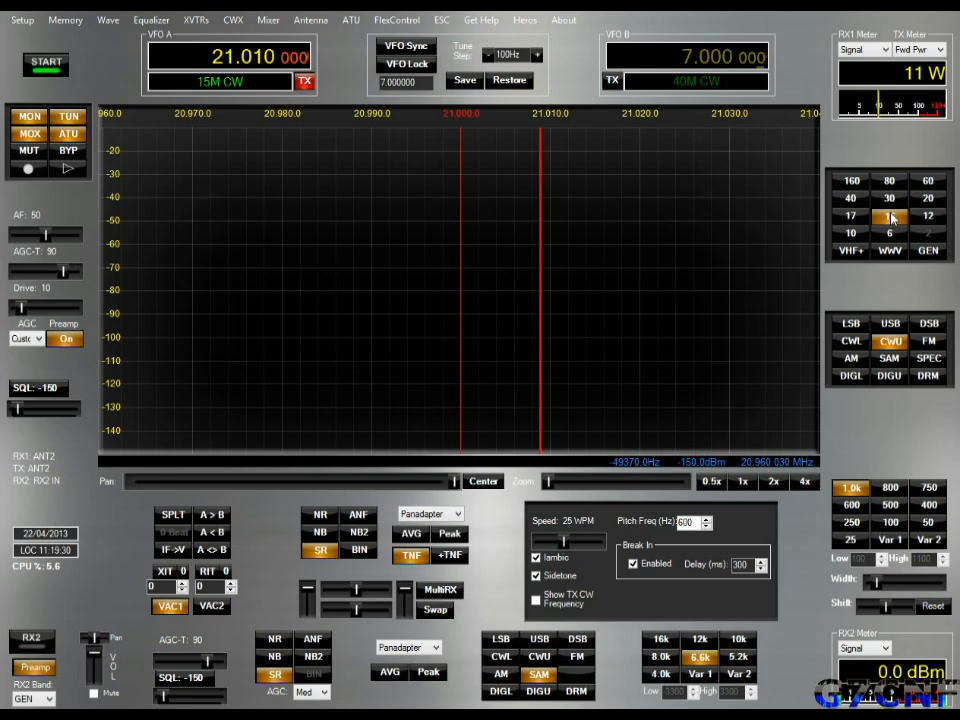
click(351, 22)
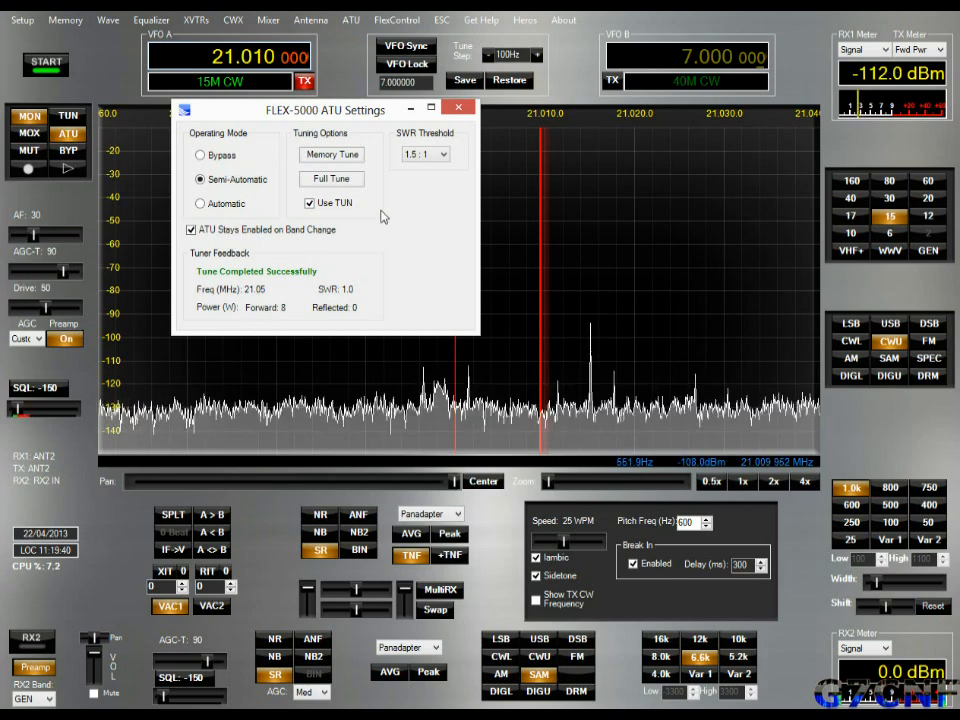
drag(362, 110, 291, 130)
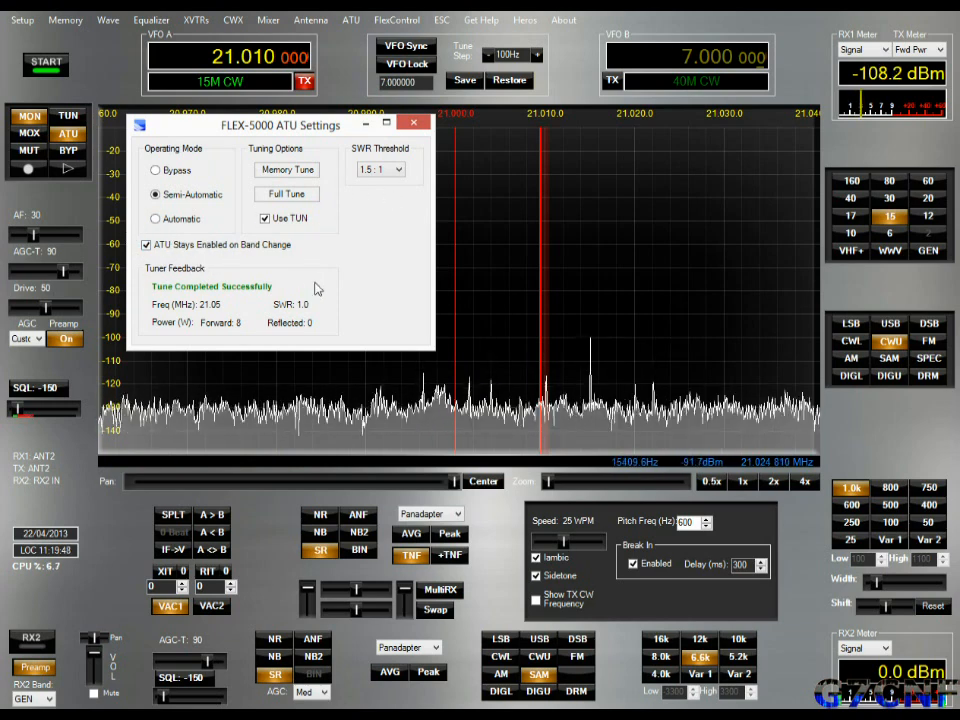
Turn off the option that keeps the ATU enabled on band change, and close the ATU settings
mouse_move(316, 285)
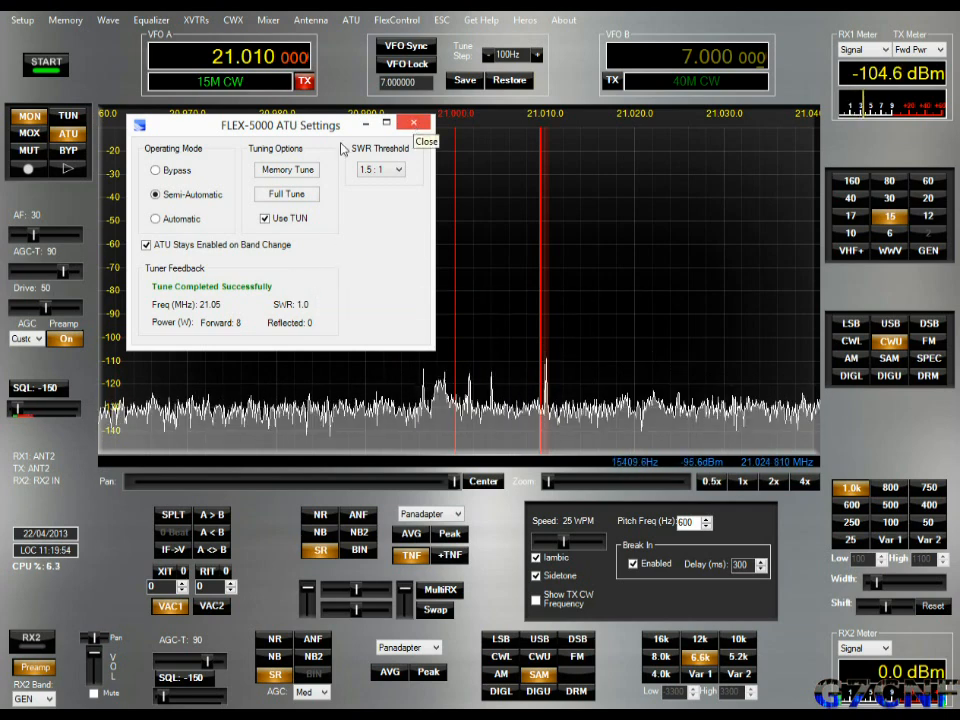
mouse_move(148, 248)
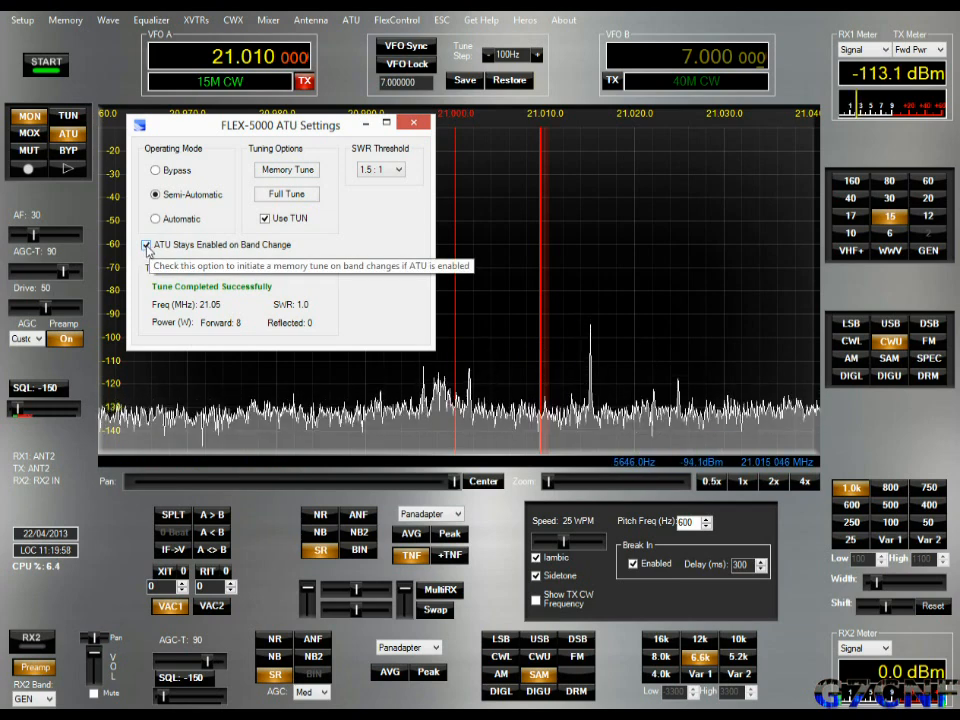
click(146, 245)
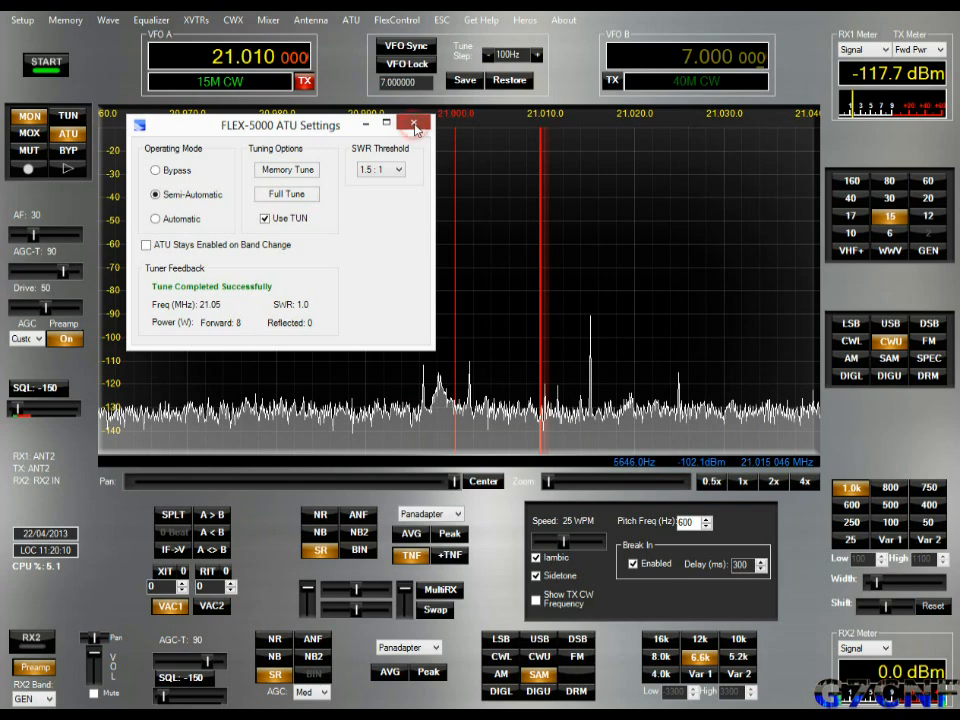
click(414, 124)
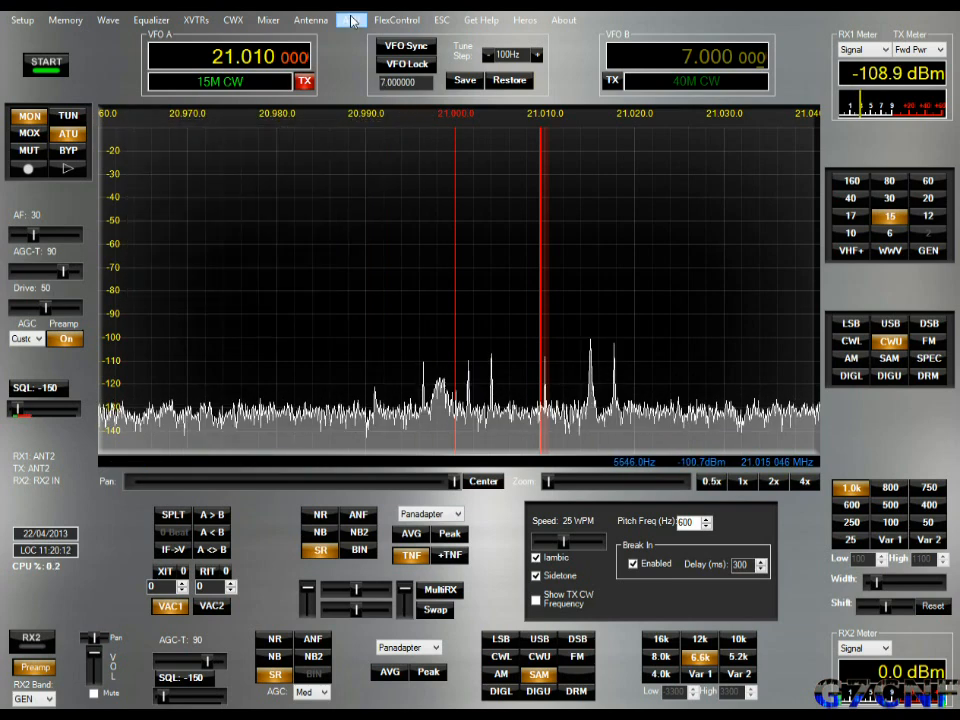
Examine the FlexControl basic and advanced layouts and the knob action choices, then return to Basic and close the window
click(397, 20)
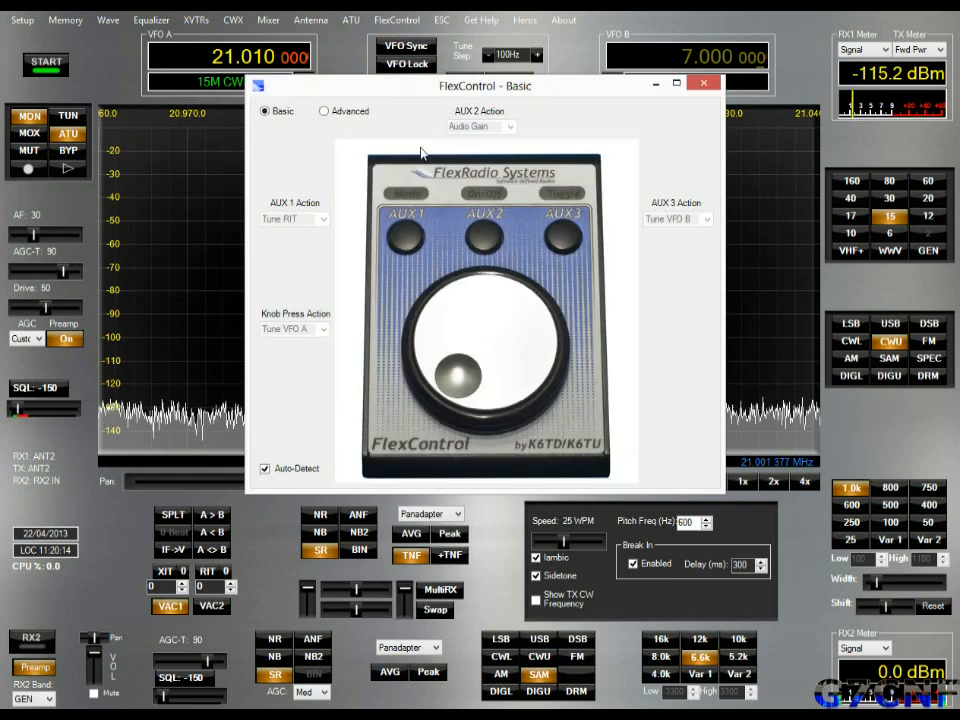
drag(417, 91, 263, 134)
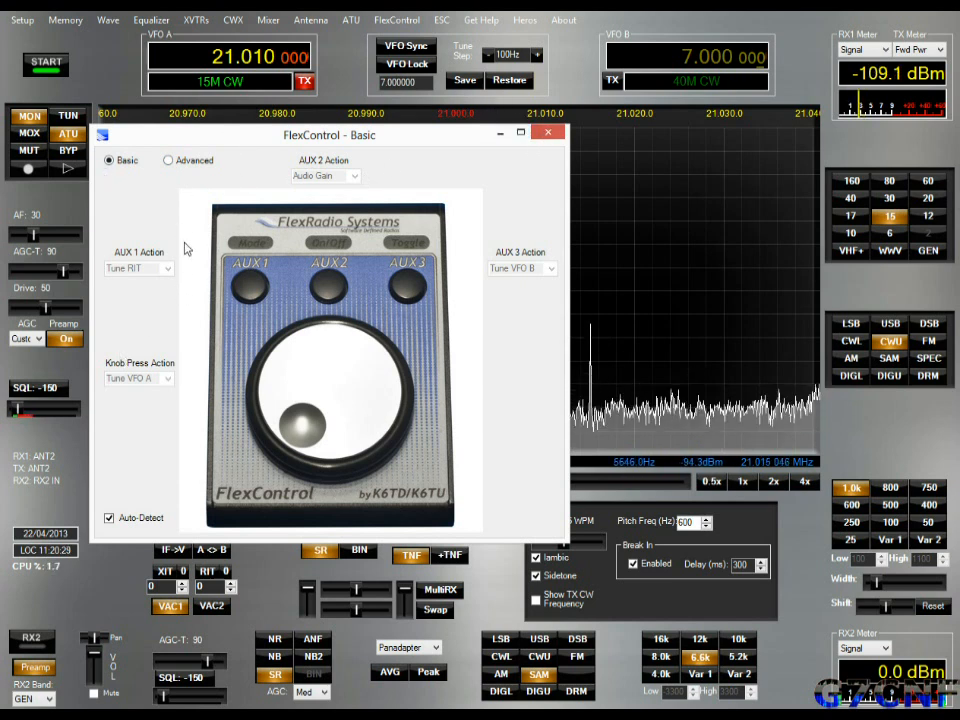
click(171, 160)
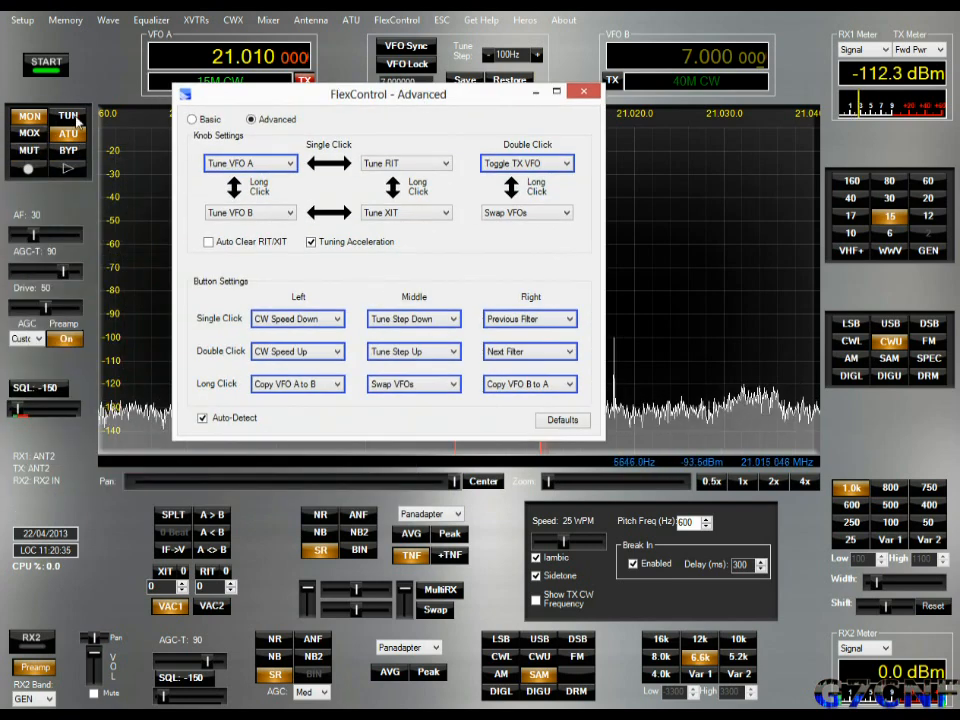
click(288, 164)
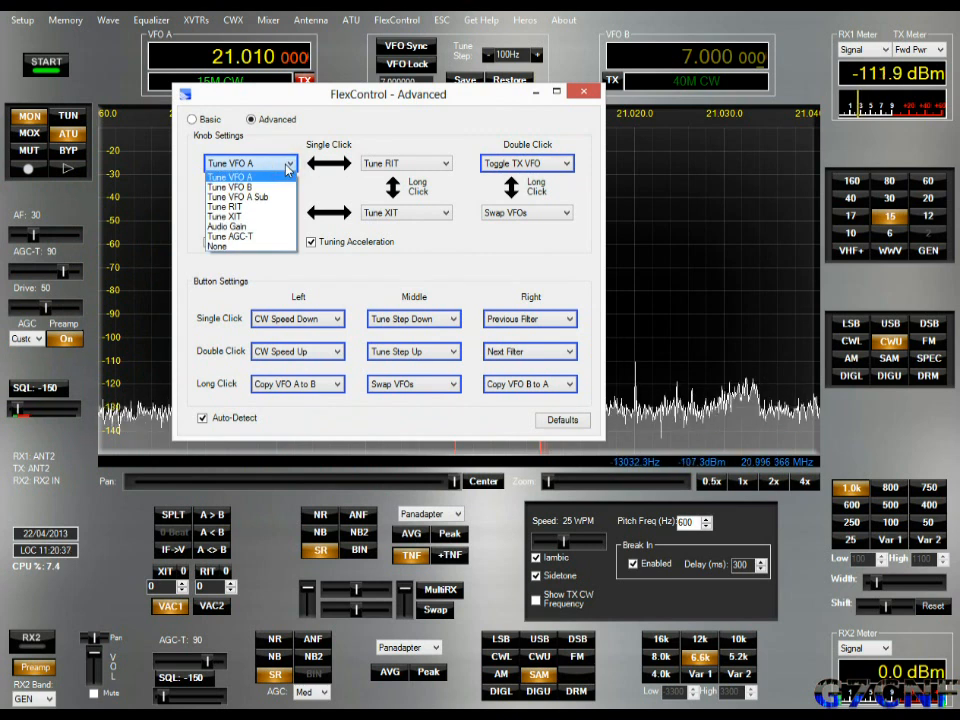
click(287, 166)
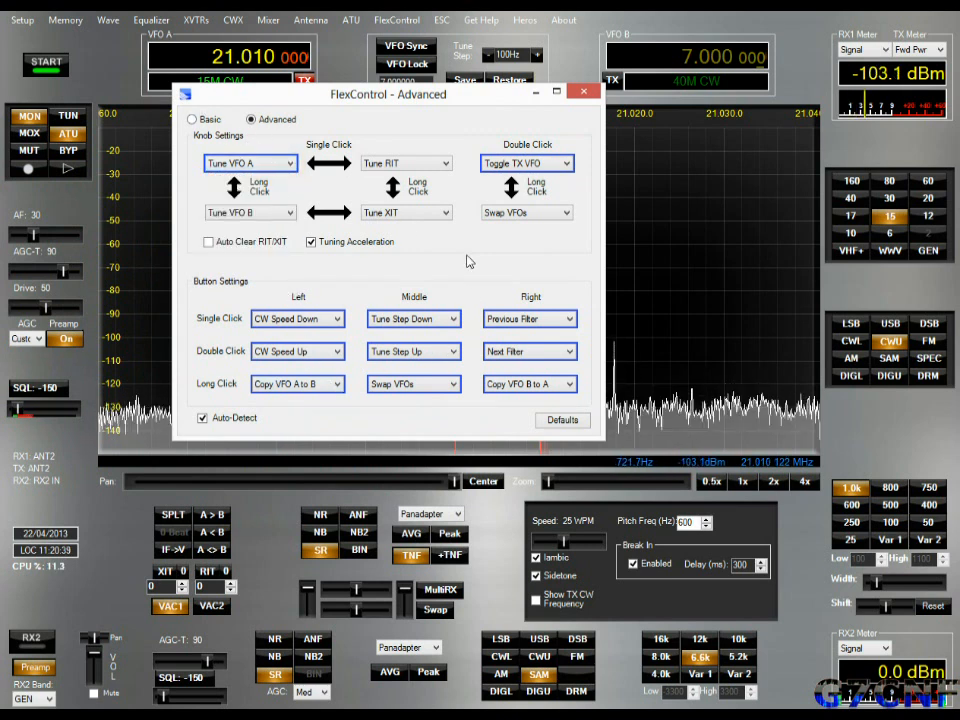
click(191, 121)
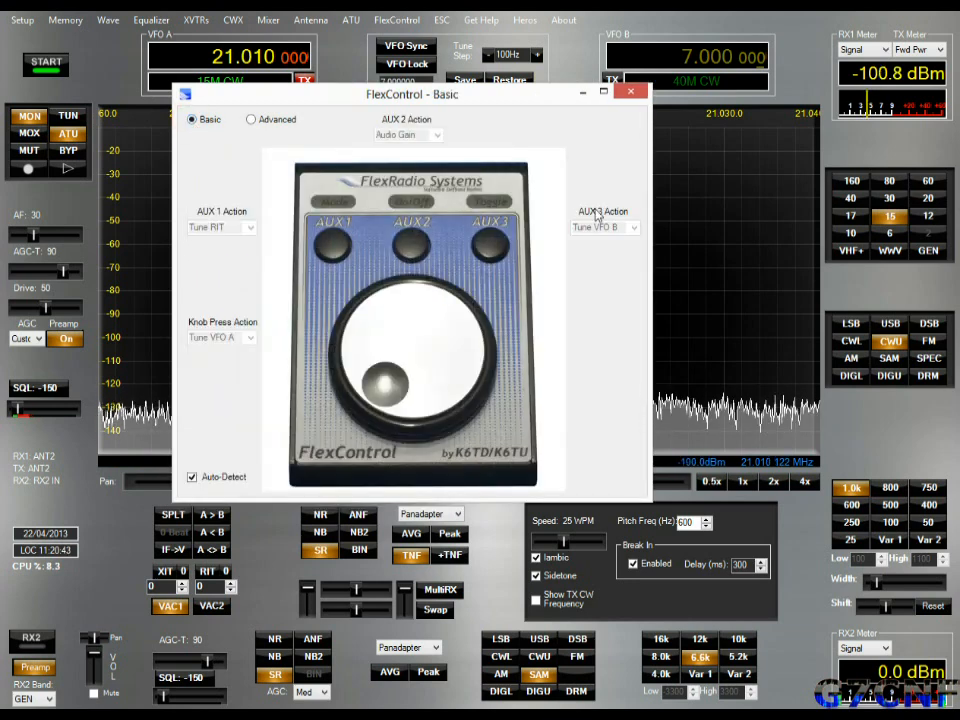
click(631, 92)
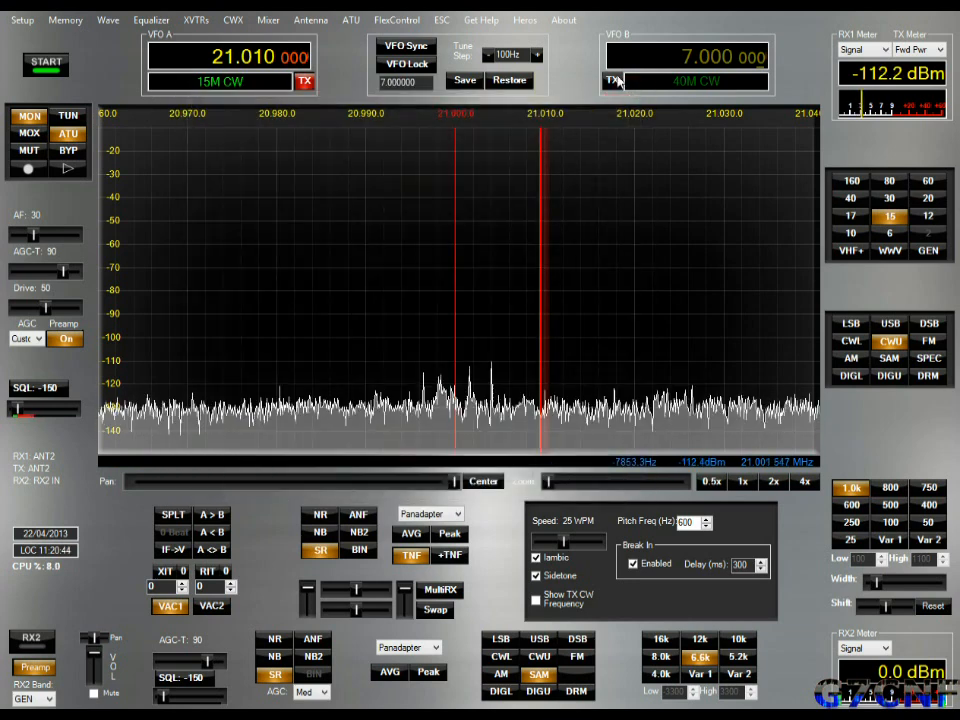
Open the Enhanced Signal Clarity window, move it clear and enlarge it
click(441, 20)
drag(435, 120, 293, 108)
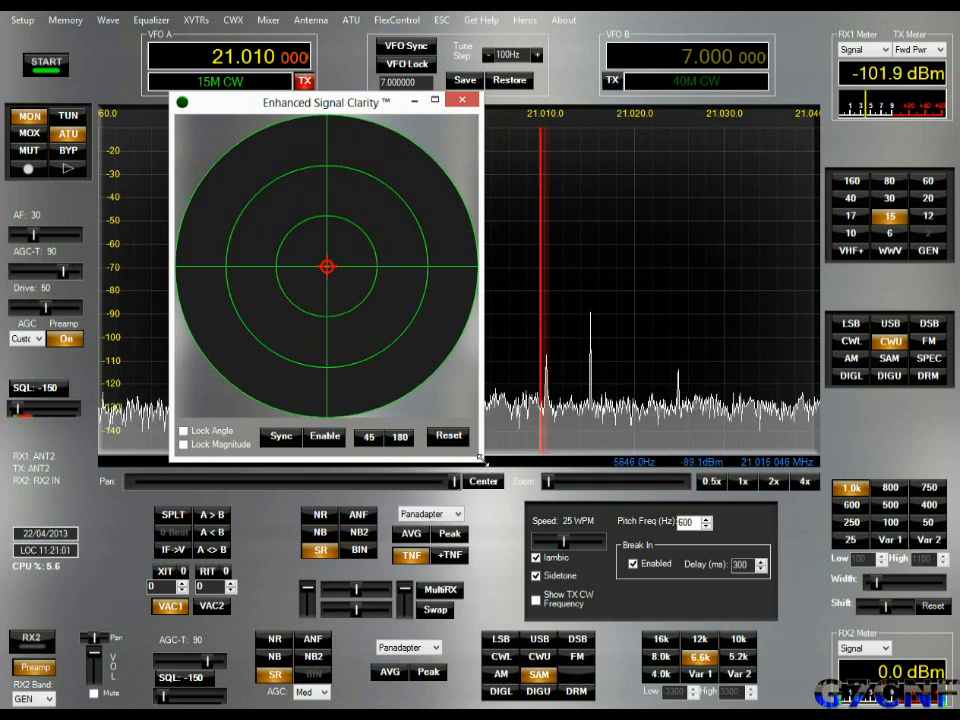
drag(480, 457, 616, 591)
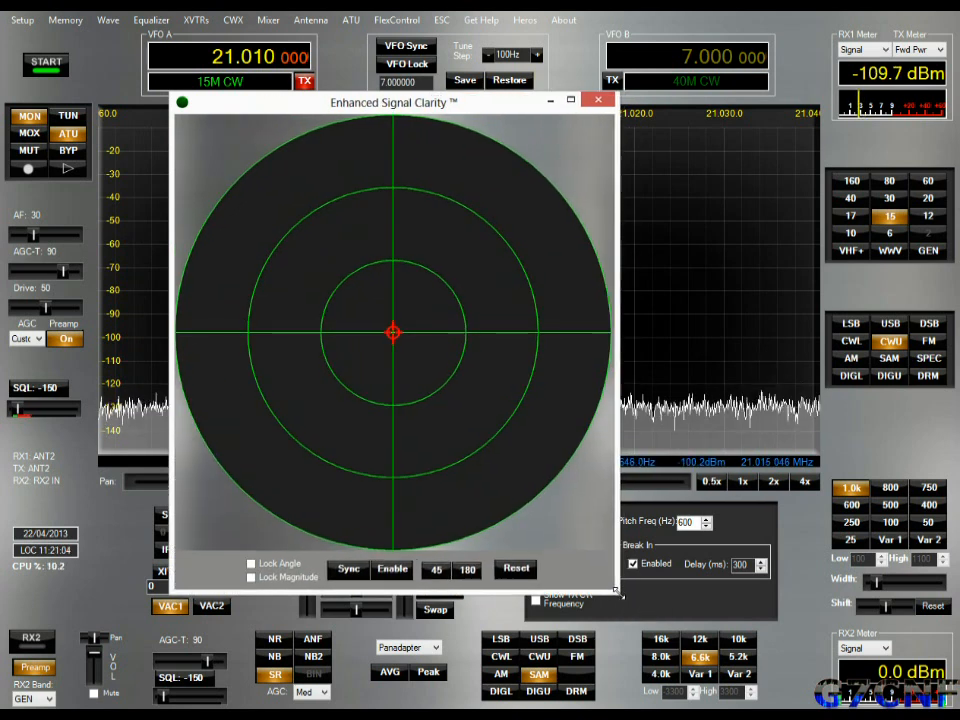
Sync the receivers and enable Enhanced Signal Clarity, nudge the phase marker near the centre, and close the window
click(349, 569)
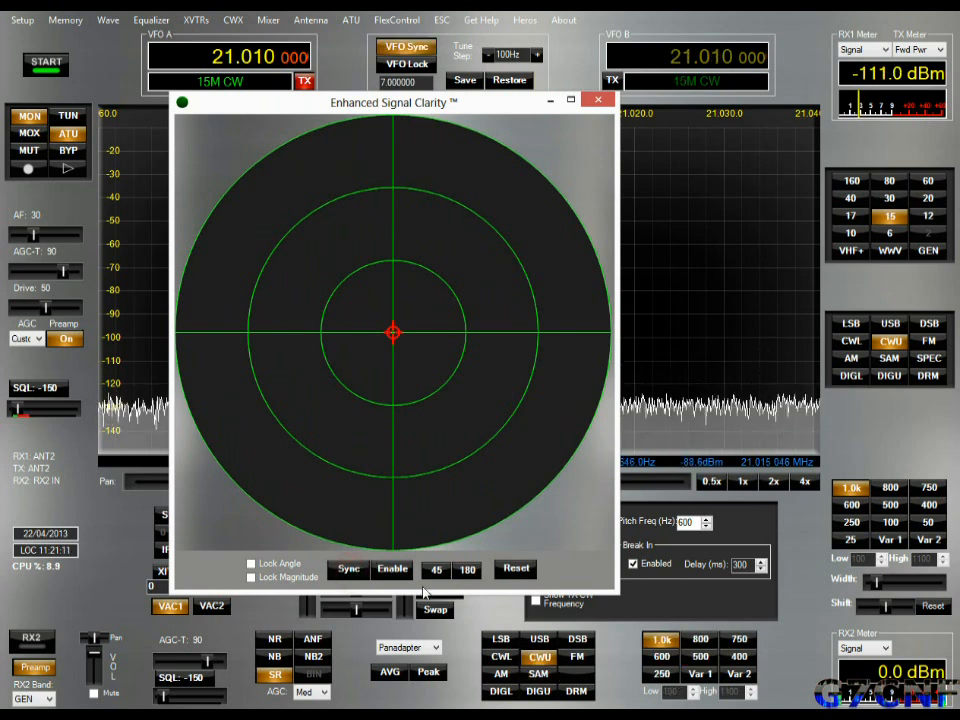
click(393, 569)
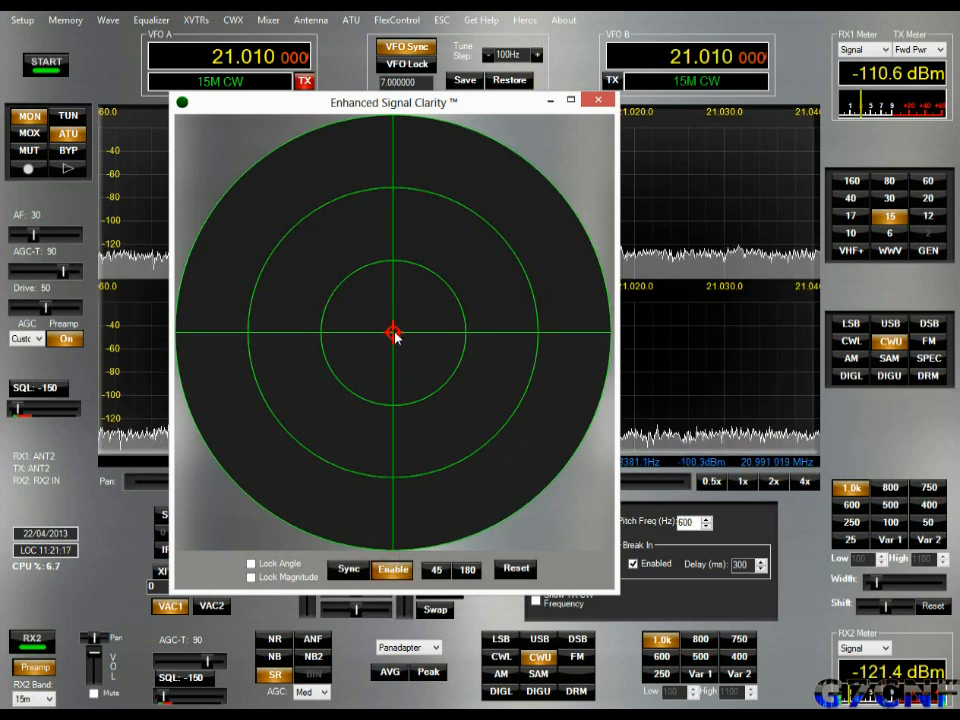
mouse_move(395, 335)
mouse_down()
mouse_move(416, 319)
mouse_move(377, 362)
mouse_move(434, 370)
mouse_move(364, 304)
mouse_move(423, 370)
mouse_move(411, 306)
mouse_move(371, 371)
mouse_move(371, 394)
mouse_move(398, 333)
mouse_move(345, 305)
mouse_move(389, 327)
mouse_move(399, 317)
mouse_move(369, 388)
mouse_move(428, 311)
mouse_move(373, 364)
mouse_move(400, 330)
mouse_move(397, 338)
mouse_up()
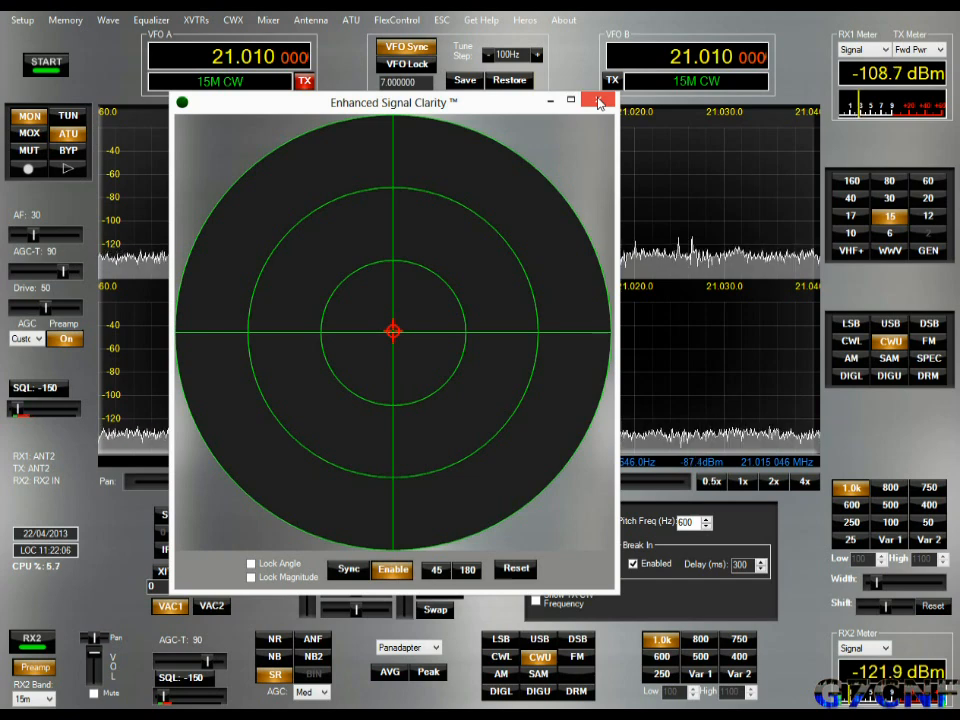
click(599, 101)
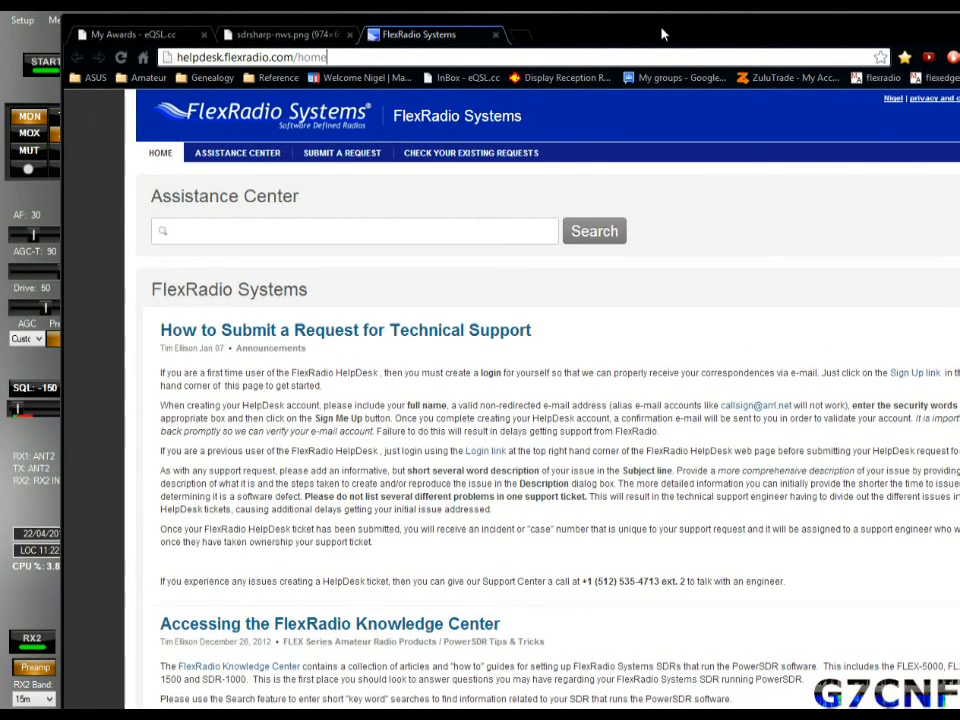
Put the helpdesk web page away and move the Heros preselector's tuning slider up one notch, then close the preselector
drag(661, 35, 0, 10)
click(524, 22)
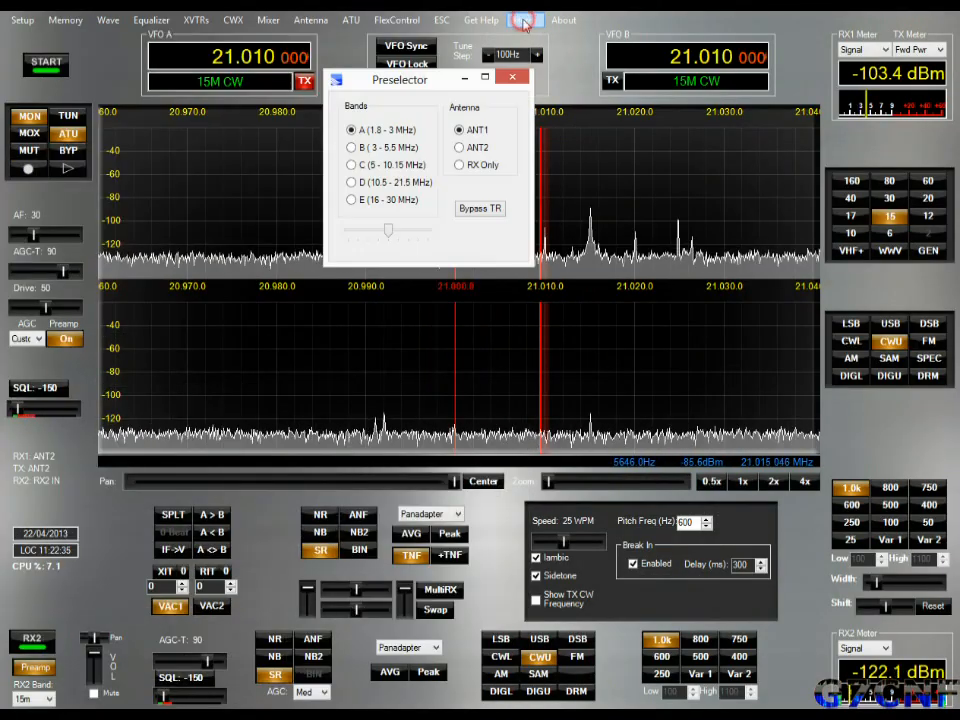
drag(405, 89, 421, 107)
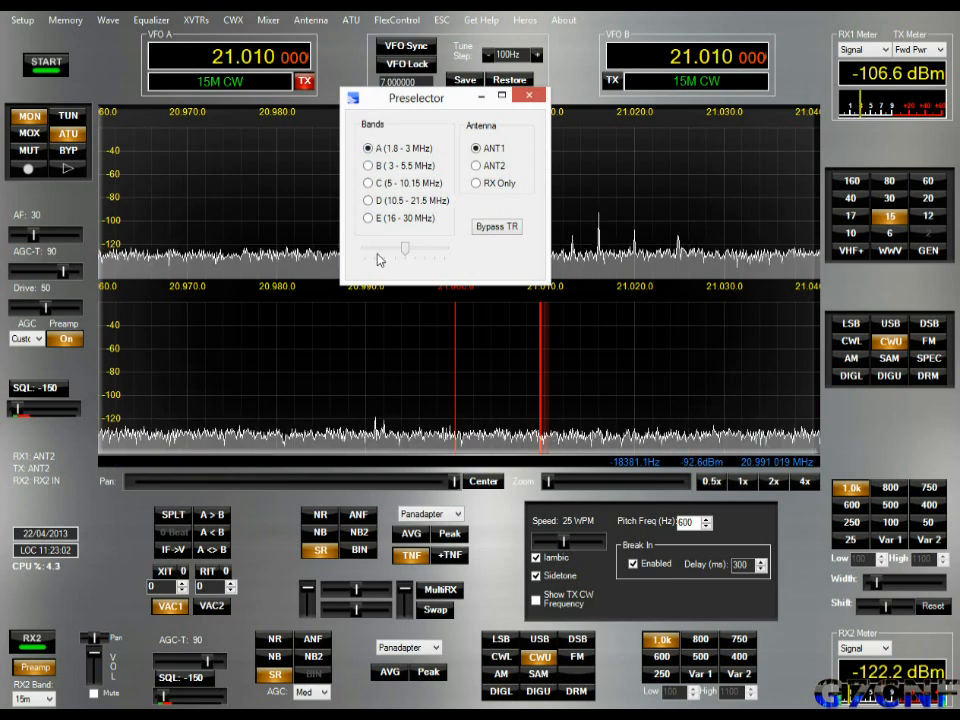
click(407, 247)
drag(408, 248, 418, 248)
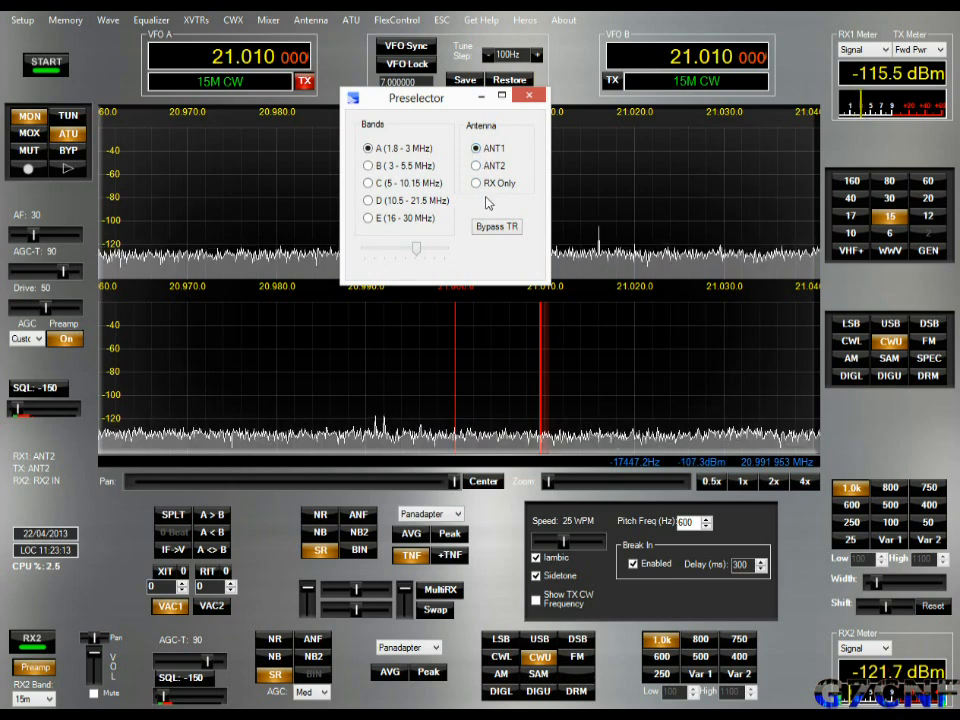
click(528, 97)
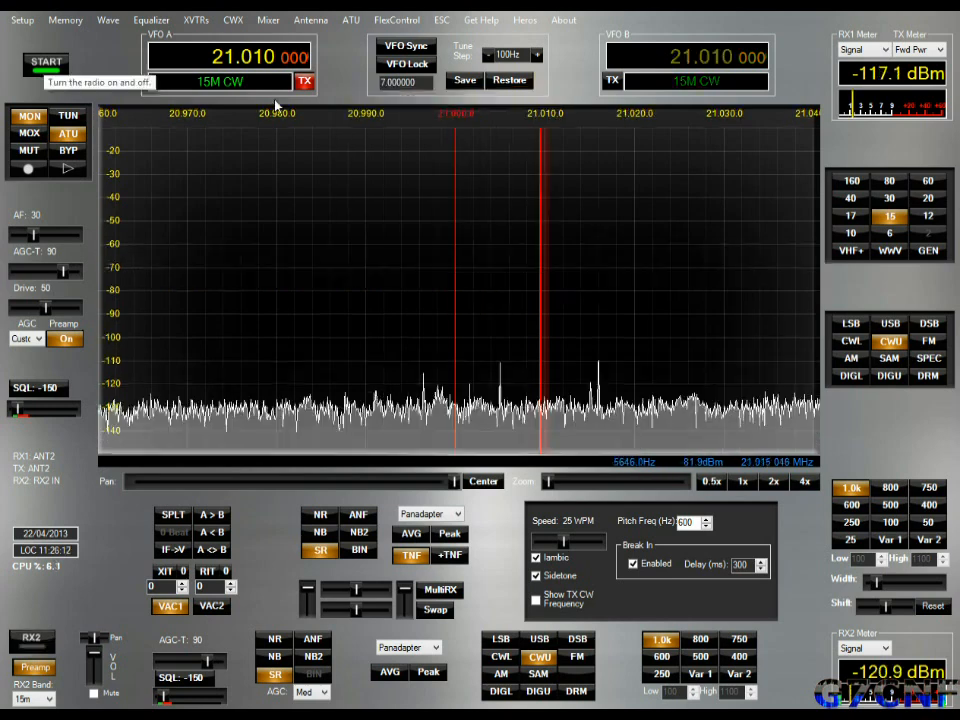
Open the General setup options for Space Navigator and try to export the database, then close the setup
click(22, 21)
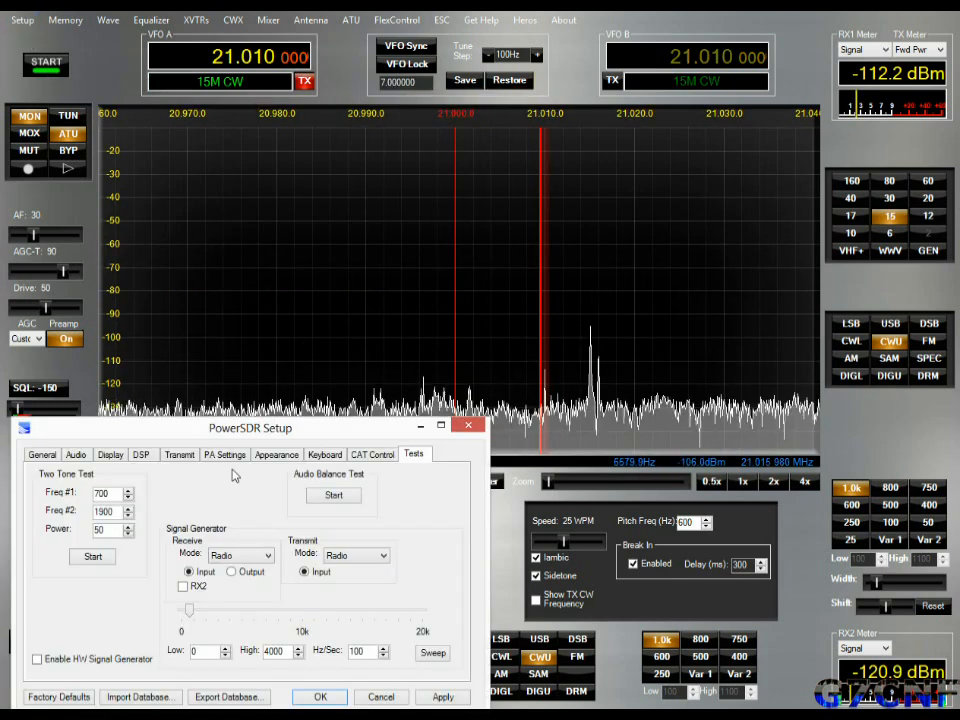
drag(212, 430, 290, 170)
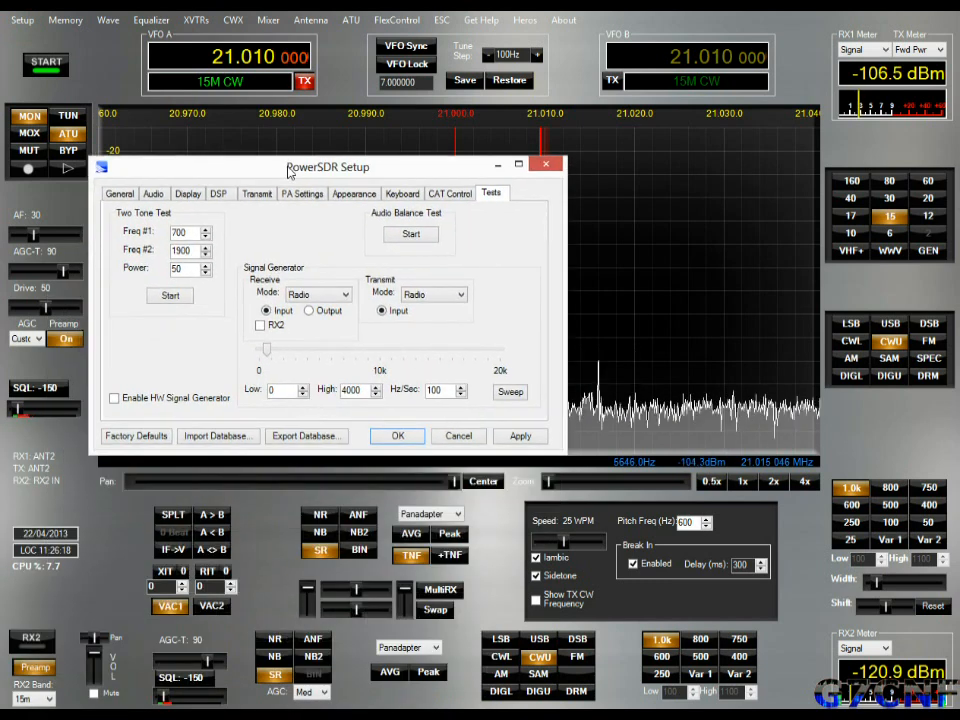
click(119, 195)
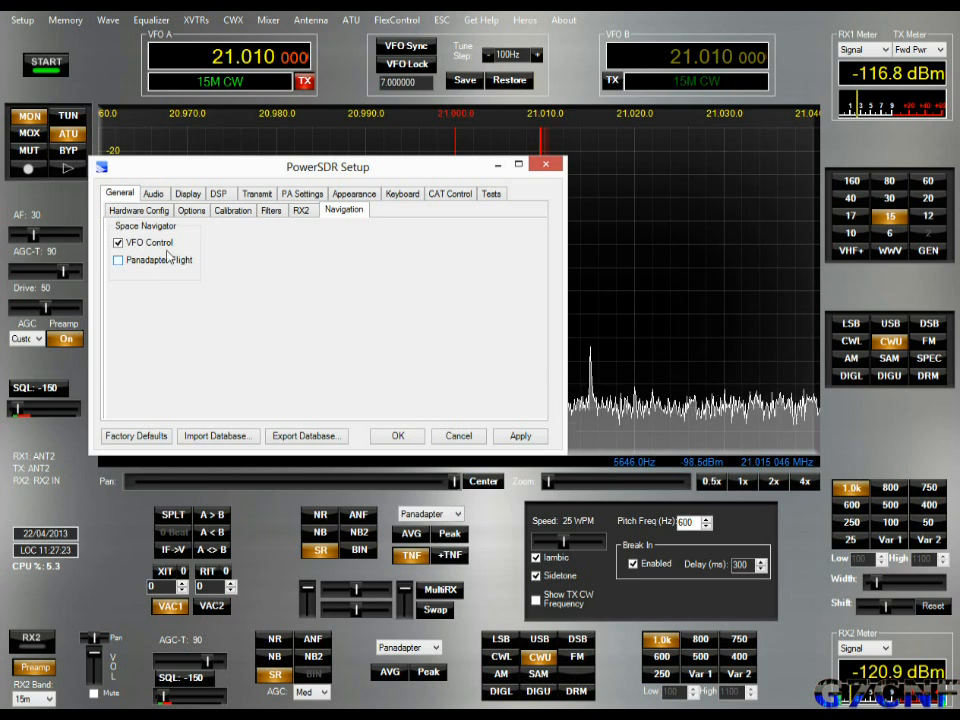
click(314, 438)
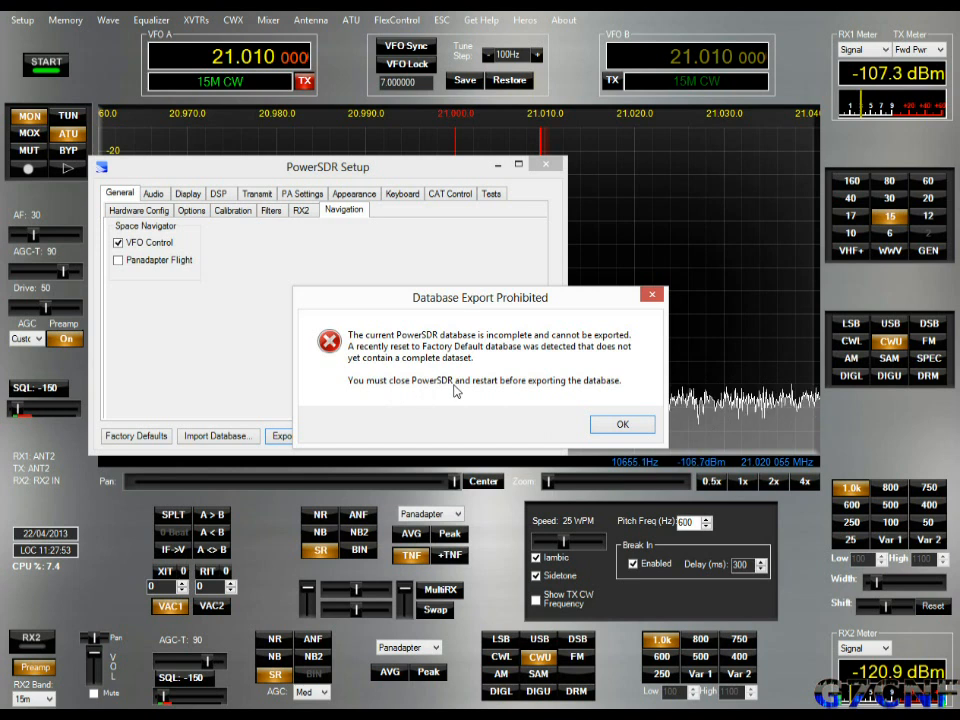
click(621, 425)
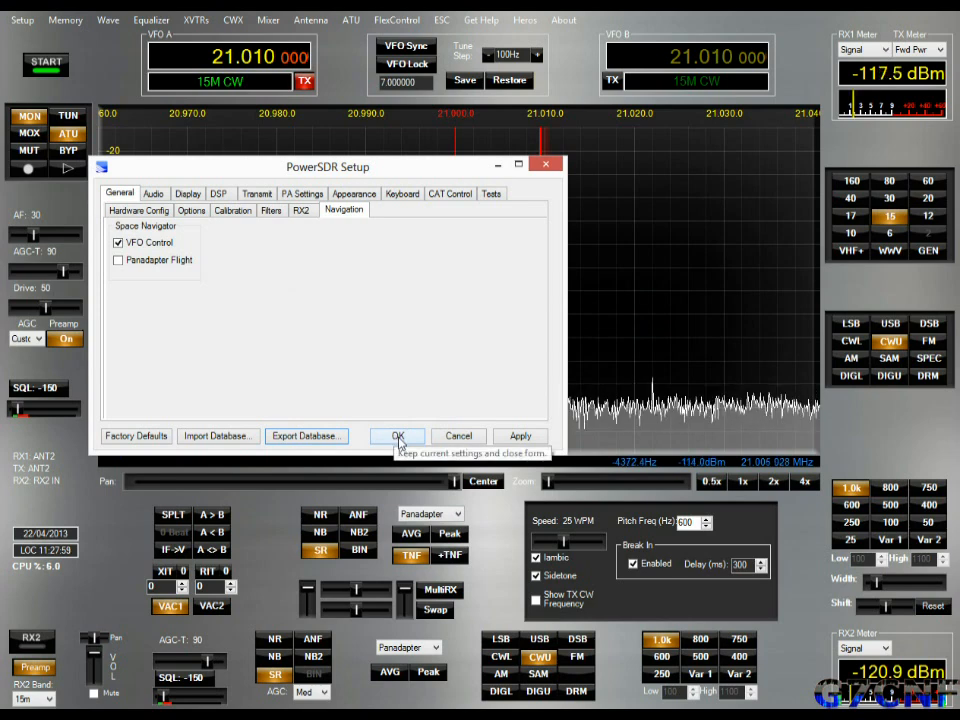
click(398, 439)
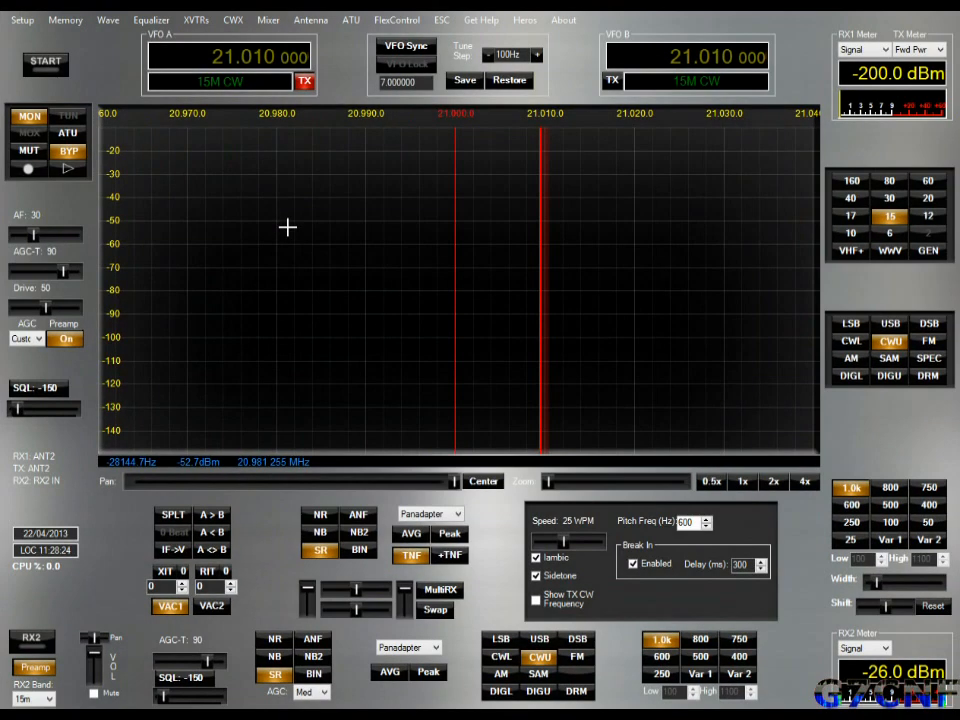
Start the radio and export the PowerSDR database as XML to the Amateur\Backups folder on the Data (E:) drive
click(45, 64)
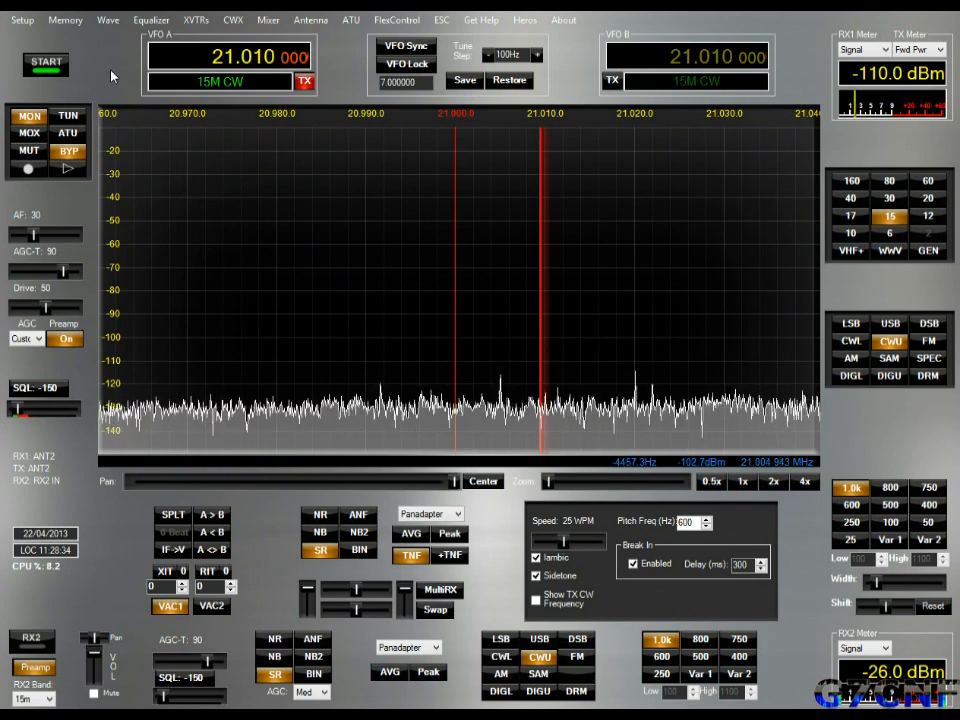
click(20, 22)
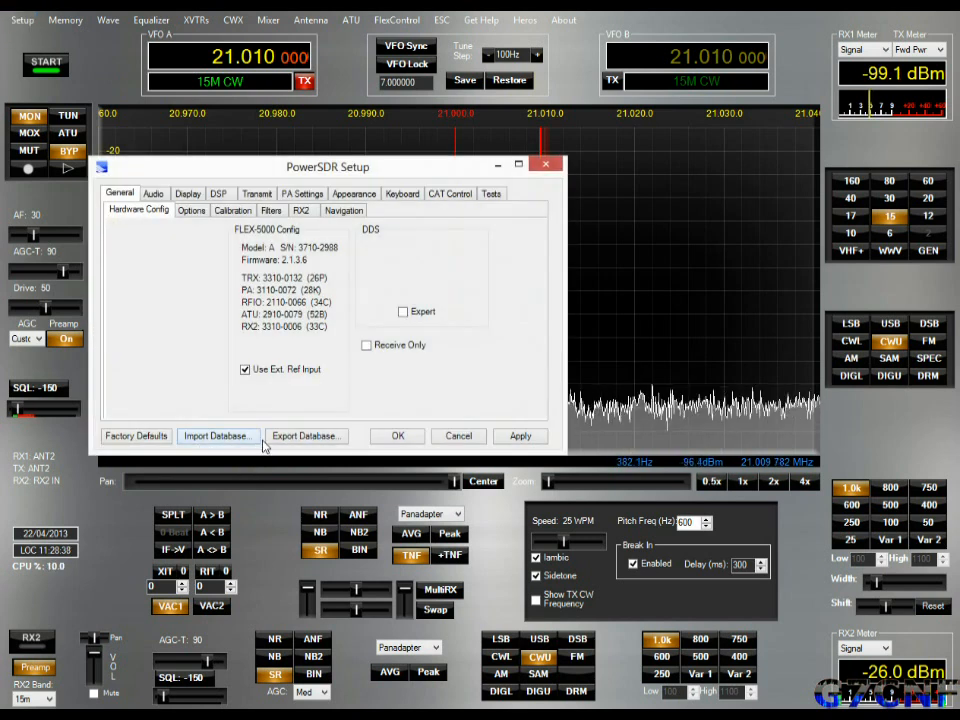
click(300, 436)
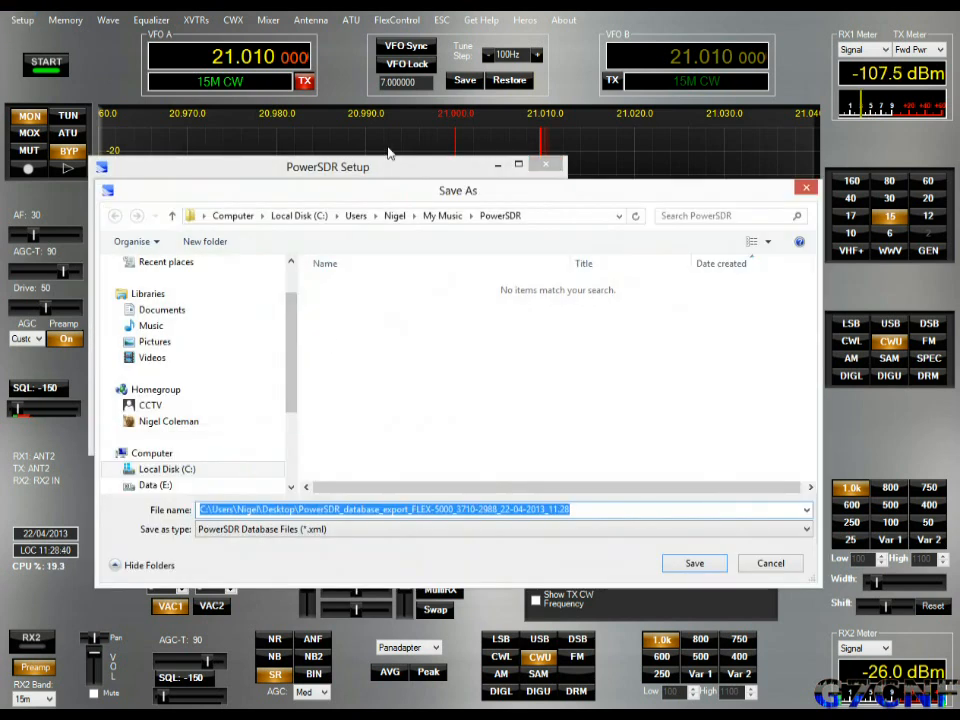
drag(396, 197, 352, 146)
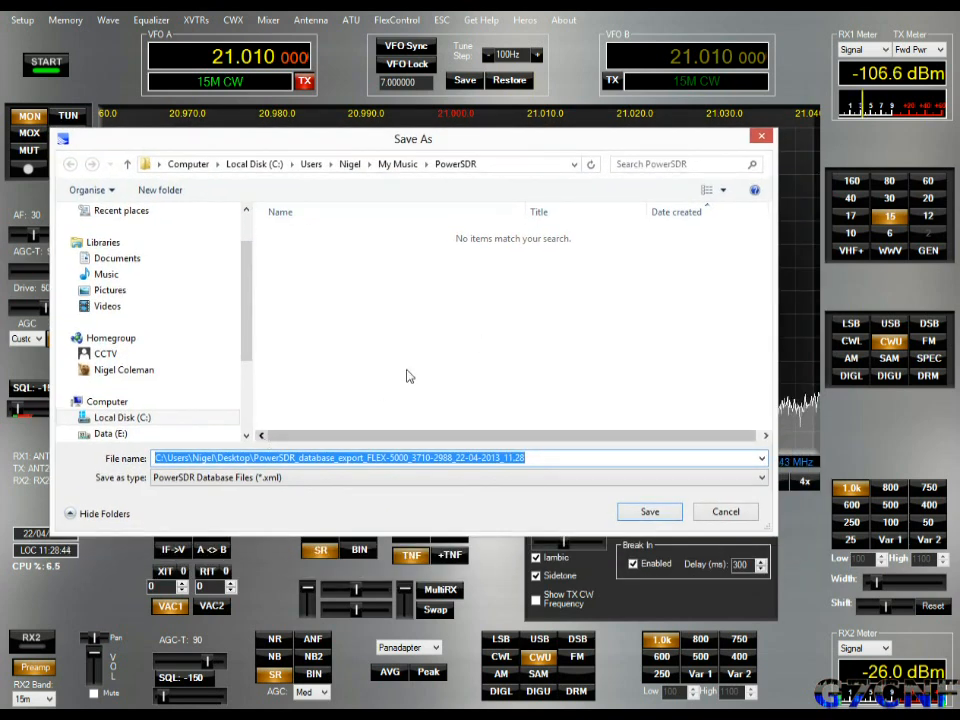
click(72, 435)
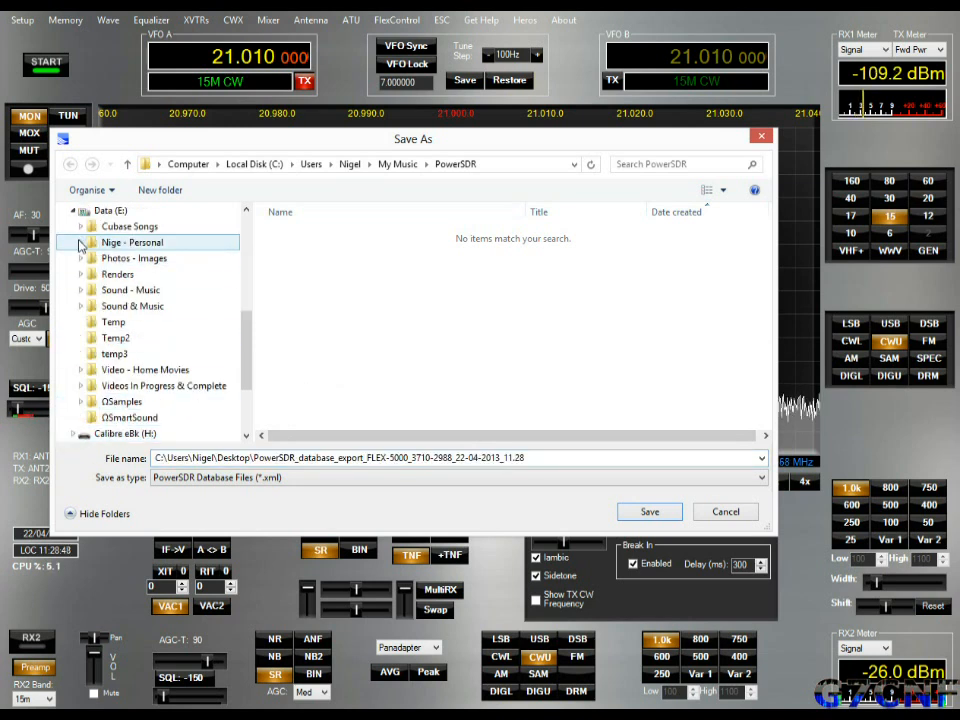
click(80, 244)
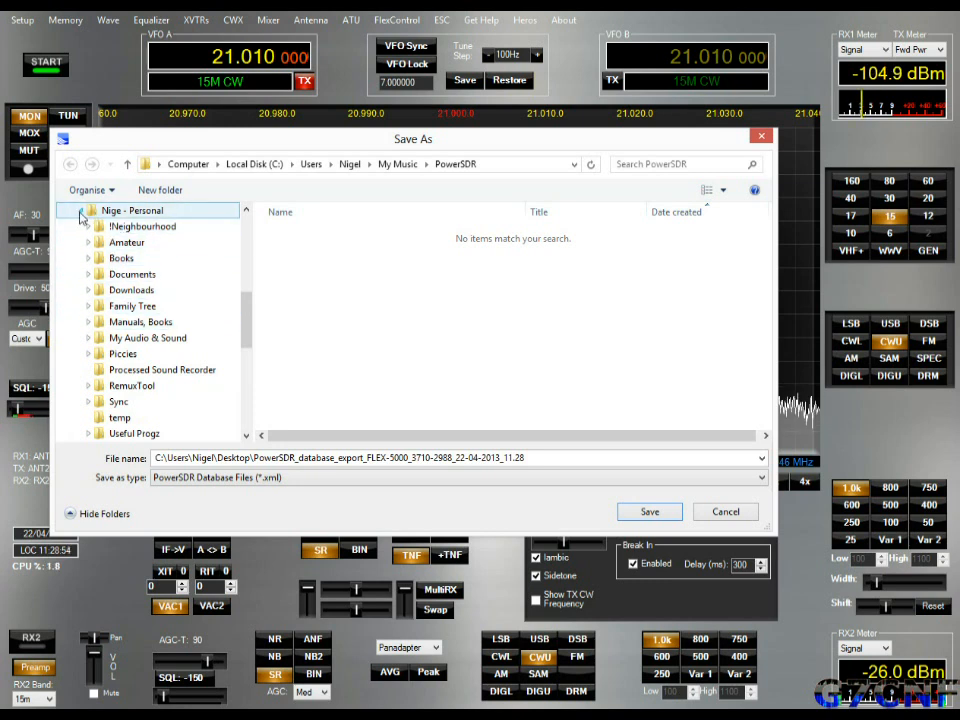
click(88, 242)
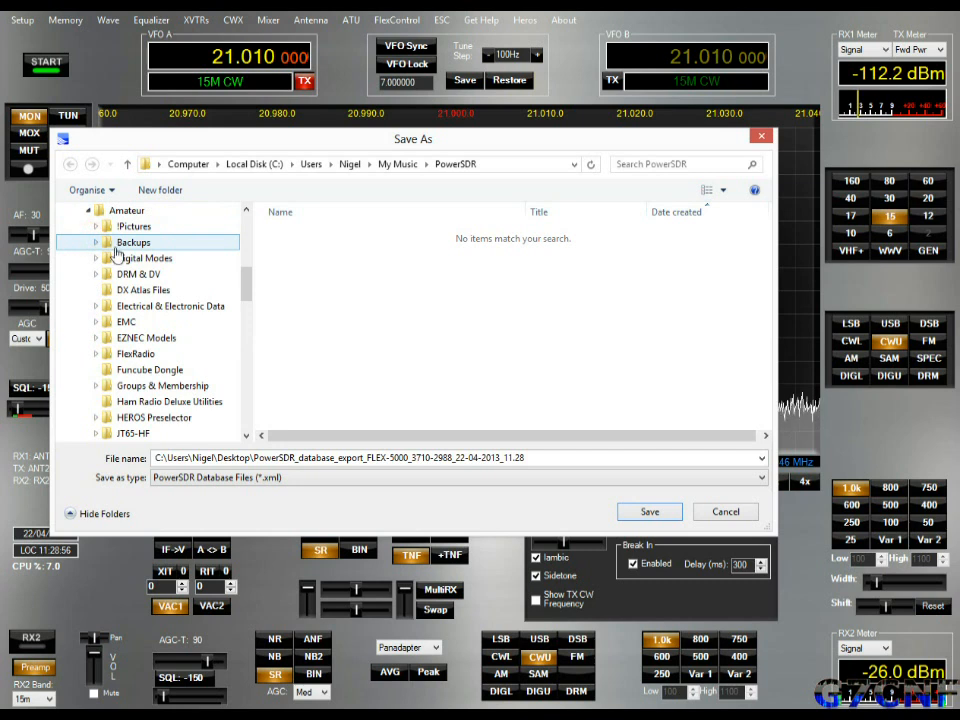
click(115, 244)
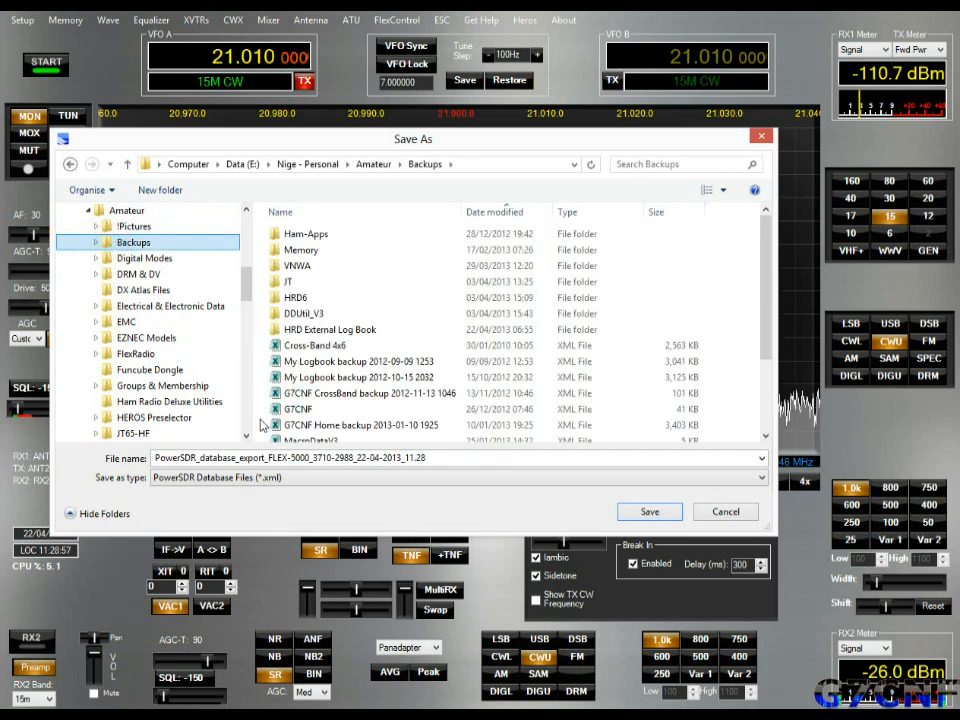
click(643, 511)
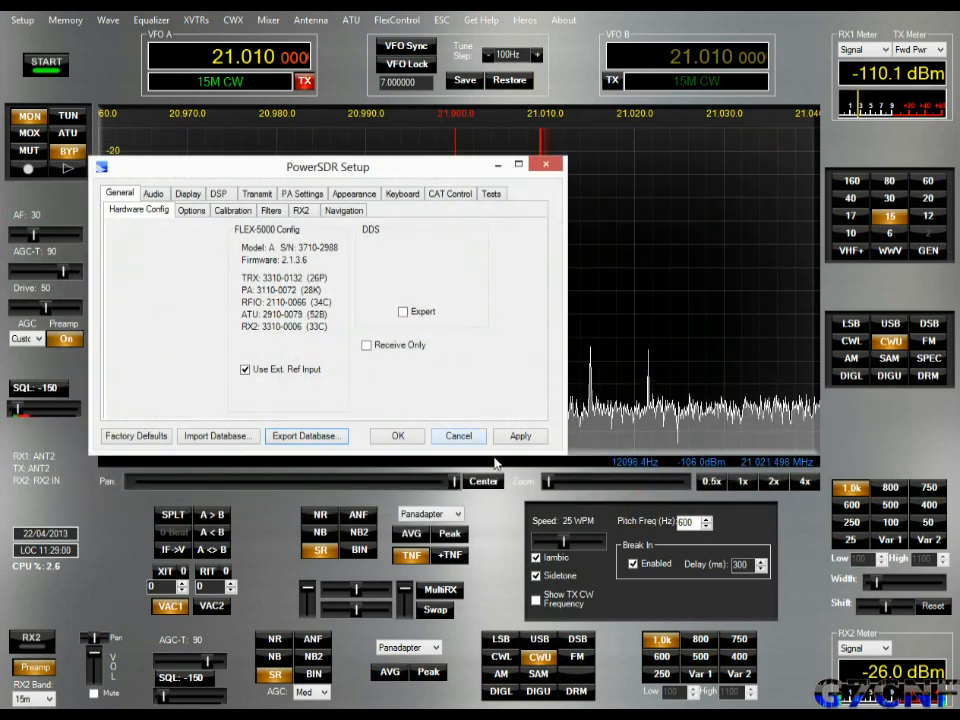